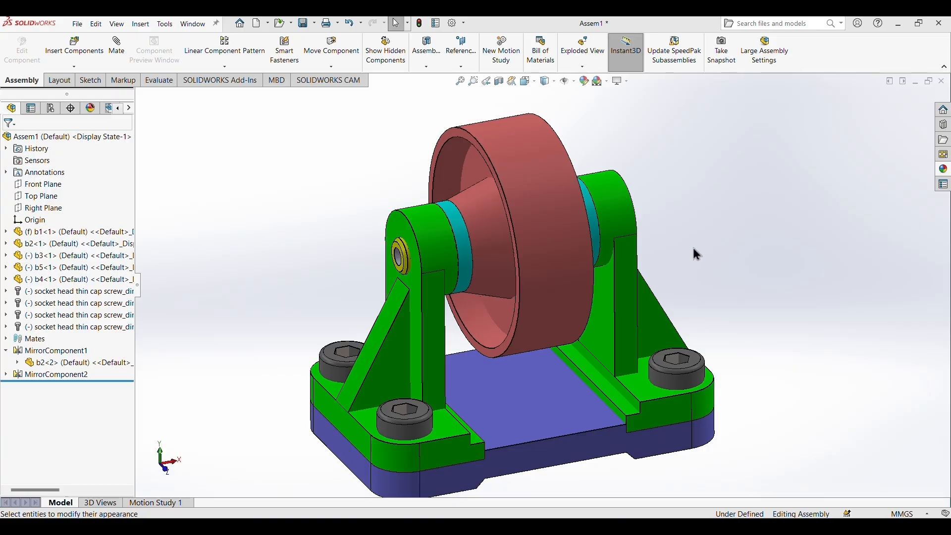
Examine the finished roller assembly from the front and side, including its base, brackets, roller and screws.
{"action": "scroll", "coordinate": [697, 254], "scroll_direction": "up", "scroll_amount": 2}
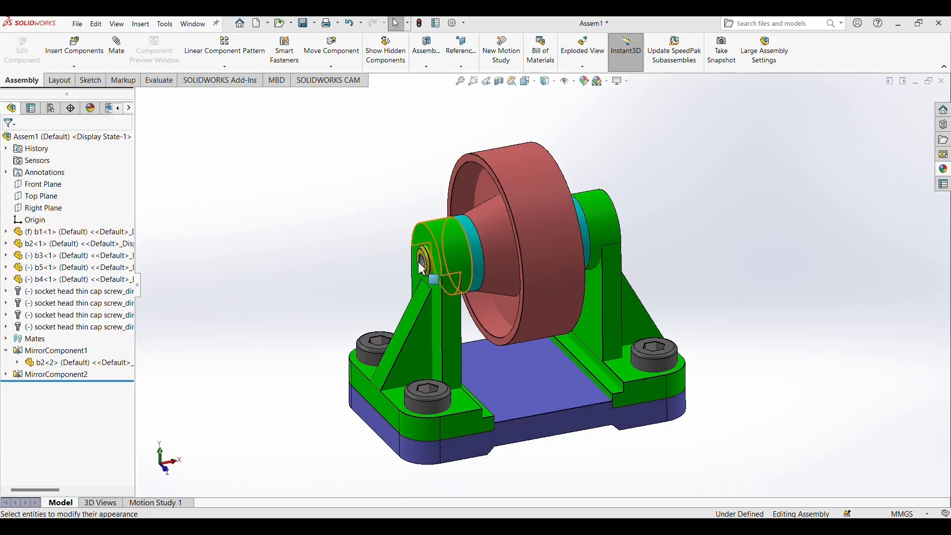
{"action": "scroll", "coordinate": [387, 270], "scroll_direction": "down", "scroll_amount": 1}
{"action": "scroll", "coordinate": [388, 269], "scroll_direction": "up", "scroll_amount": 1}
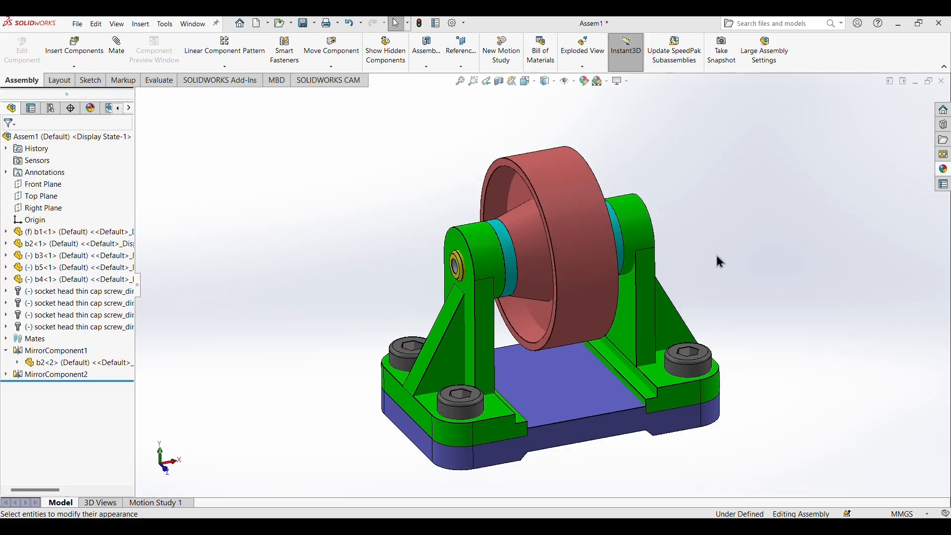
{"action": "mouse_move", "coordinate": [716, 257]}
{"action": "middle_mouse_down"}
{"action": "mouse_move", "coordinate": [691, 257]}
{"action": "mouse_move", "coordinate": [659, 326]}
{"action": "mouse_move", "coordinate": [703, 270]}
{"action": "mouse_move", "coordinate": [720, 268]}
{"action": "mouse_move", "coordinate": [721, 277]}
{"action": "mouse_move", "coordinate": [719, 263]}
{"action": "middle_mouse_up"}
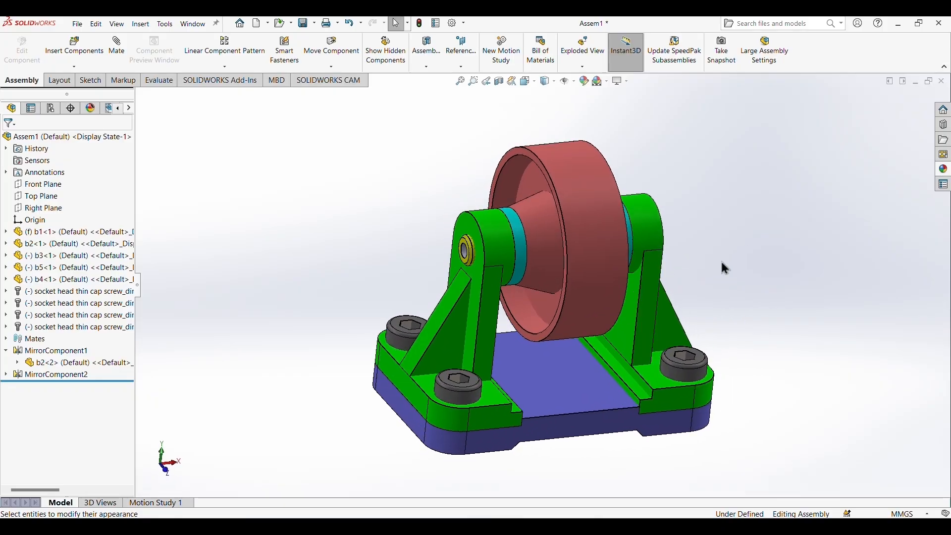
{"action": "key", "text": "z"}
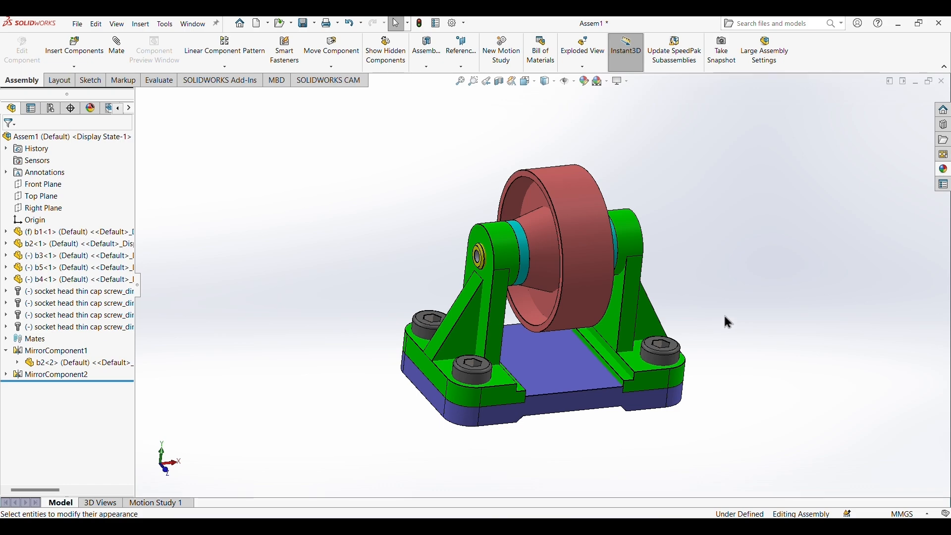
{"action": "middle_click_drag", "start_coordinate": [723, 308], "coordinate": [779, 312]}
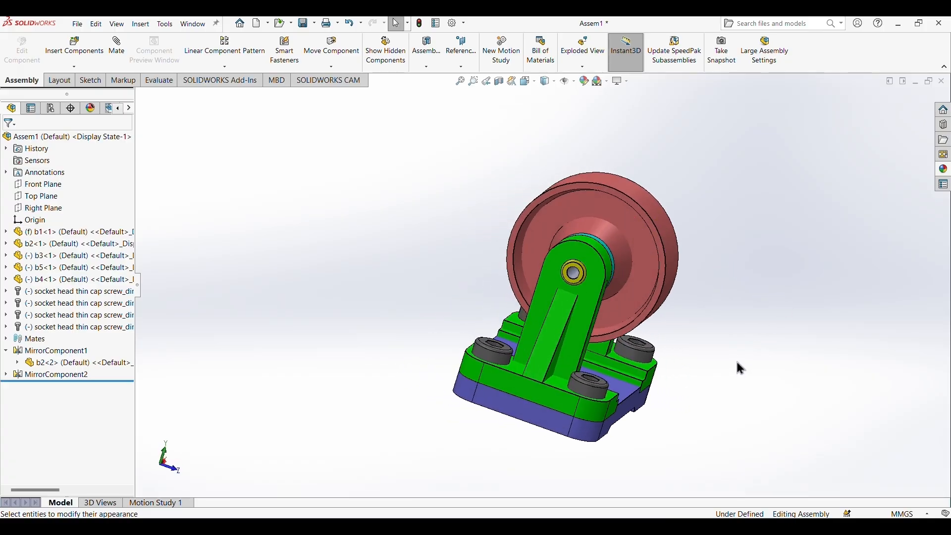
{"action": "middle_click_drag", "start_coordinate": [736, 364], "coordinate": [681, 335]}
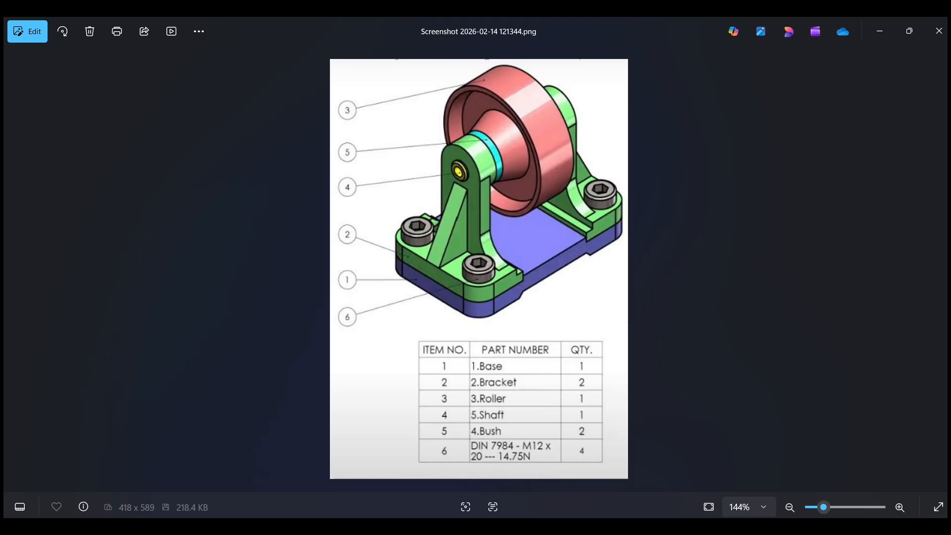
Switch to Part1 in SOLIDWORKS and sketch a center rectangle about 112 mm high on the Front Plane, centred on the origin.
{"action": "mouse_move", "coordinate": [621, 527]}
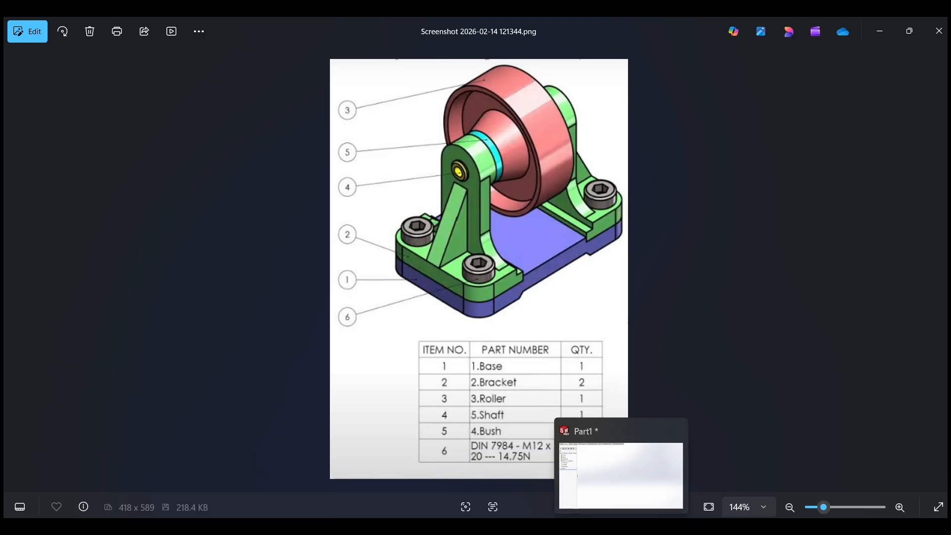
{"action": "left_click", "coordinate": [659, 473]}
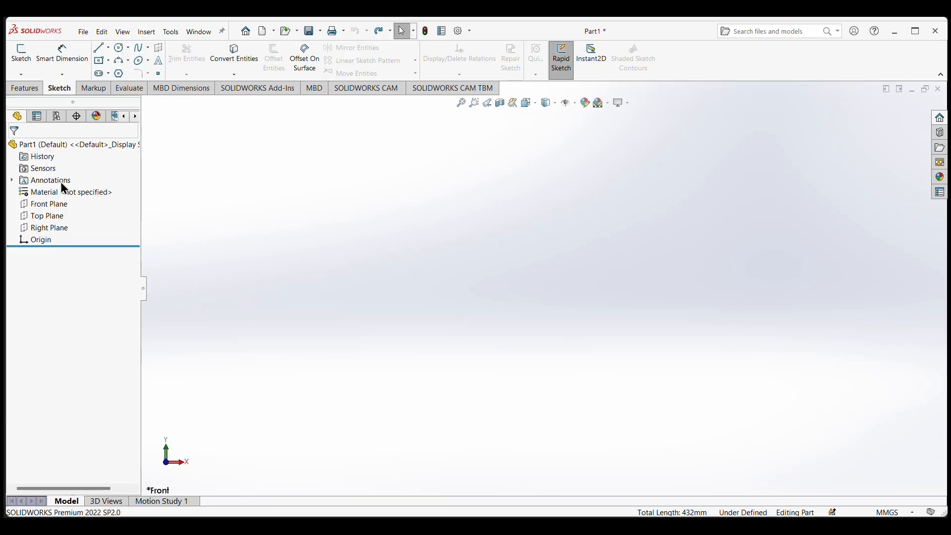
{"action": "left_click", "coordinate": [46, 205]}
{"action": "left_click", "coordinate": [98, 187]}
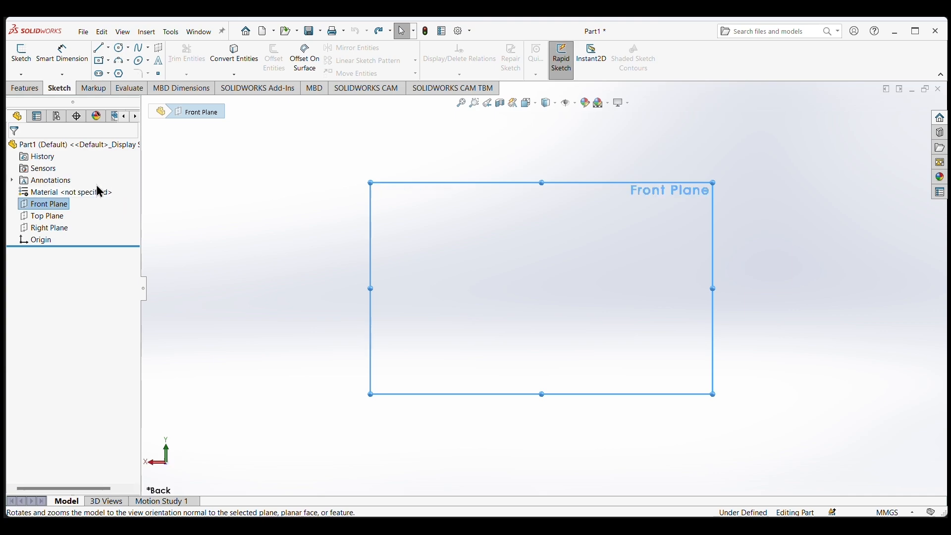
{"action": "left_click", "coordinate": [109, 61]}
{"action": "left_click", "coordinate": [113, 87]}
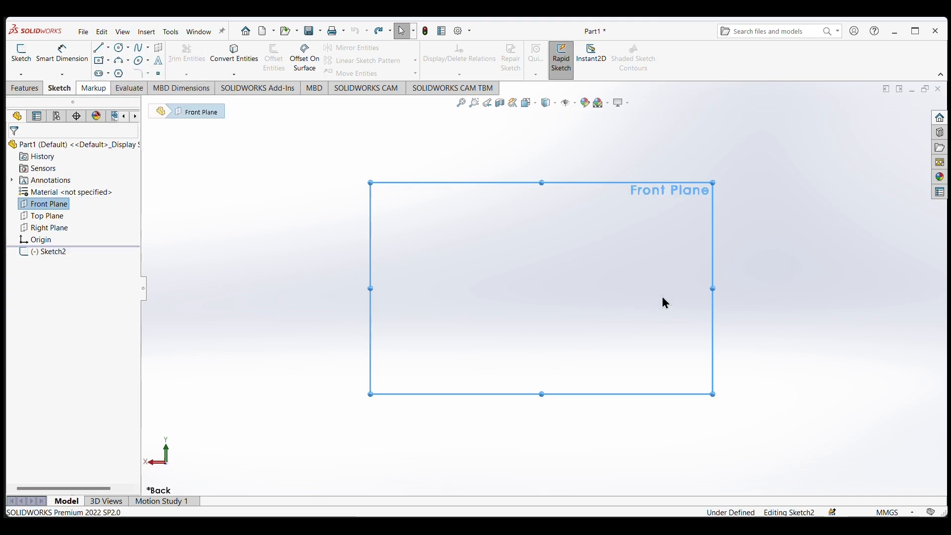
{"action": "left_click", "coordinate": [542, 287]}
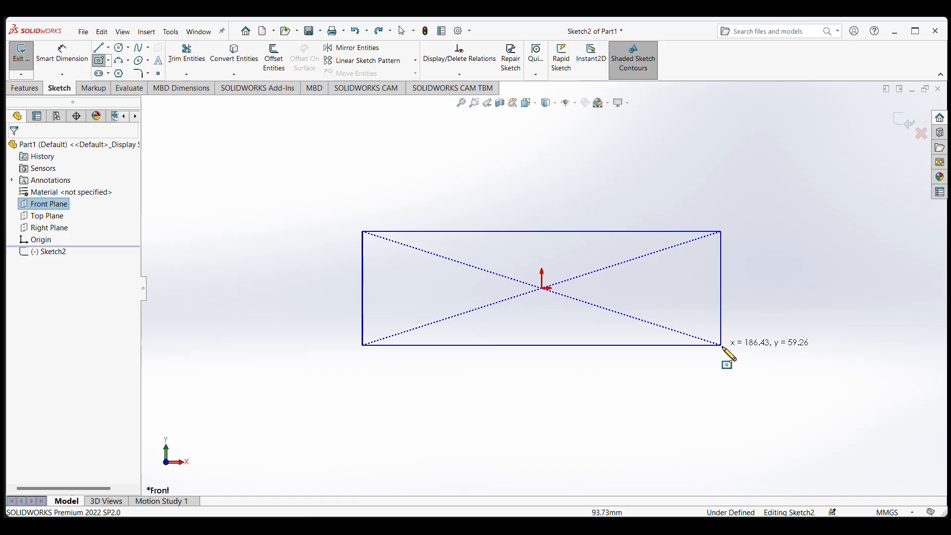
{"action": "left_click", "coordinate": [748, 395]}
Dimension the rectangle to a height of 72 mm and a width of 120 mm.
{"action": "left_click", "coordinate": [62, 54]}
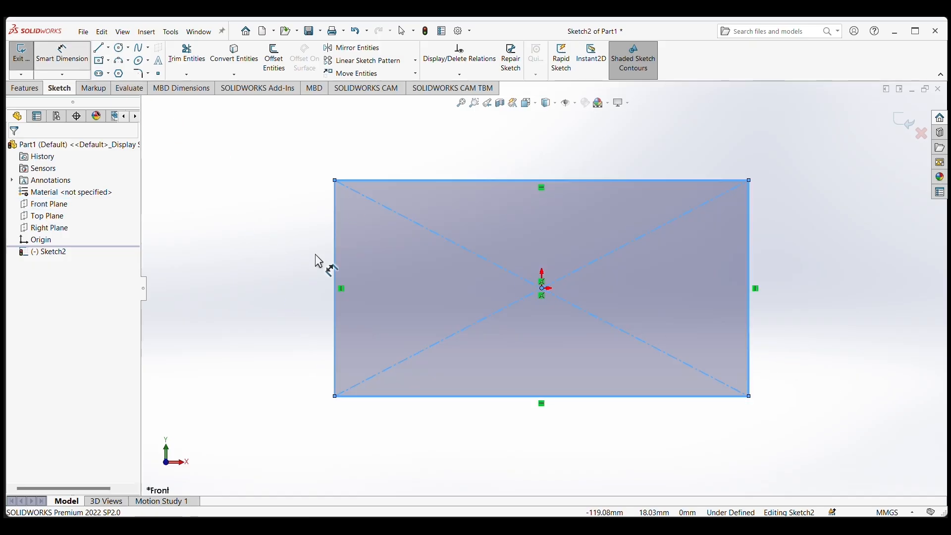
{"action": "left_click", "coordinate": [314, 277]}
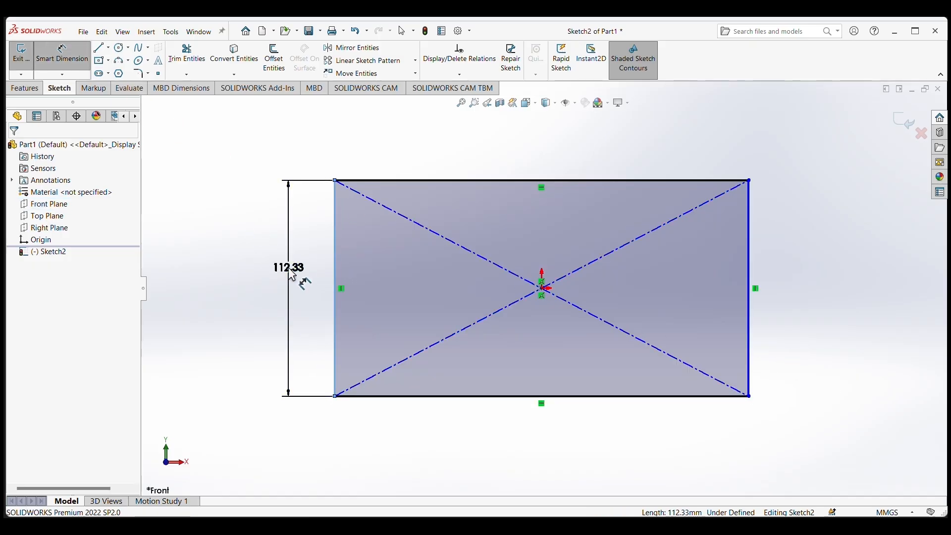
{"action": "left_click", "coordinate": [303, 283]}
{"action": "type", "text": "72"}
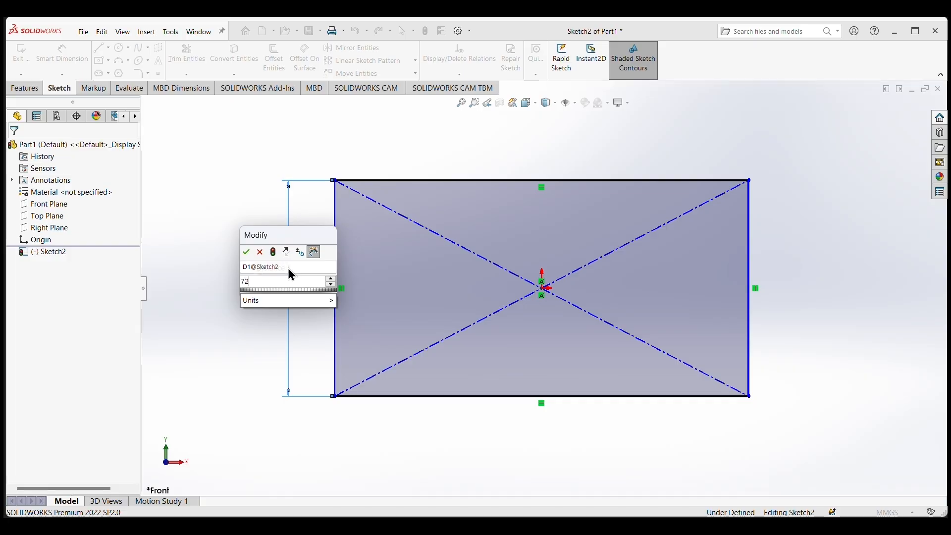
{"action": "key", "text": "Return"}
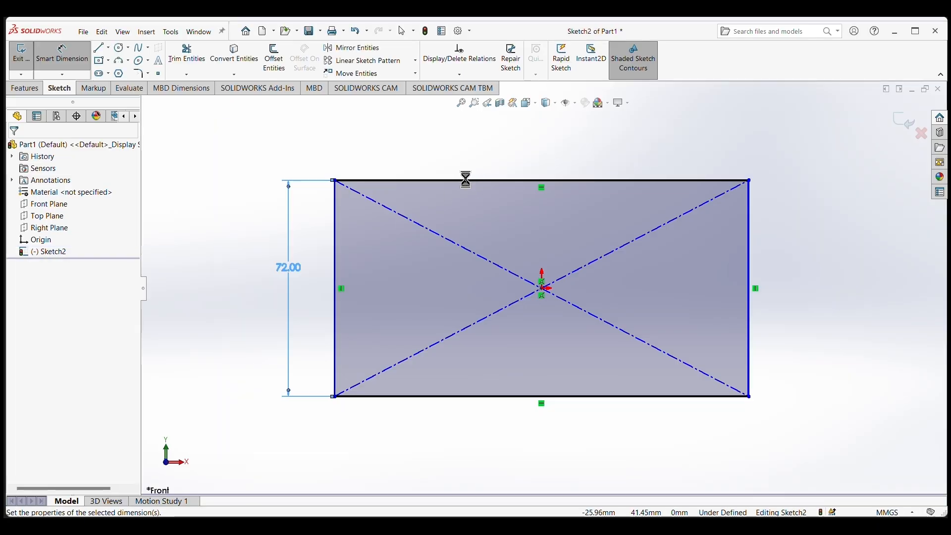
{"action": "left_click", "coordinate": [468, 155]}
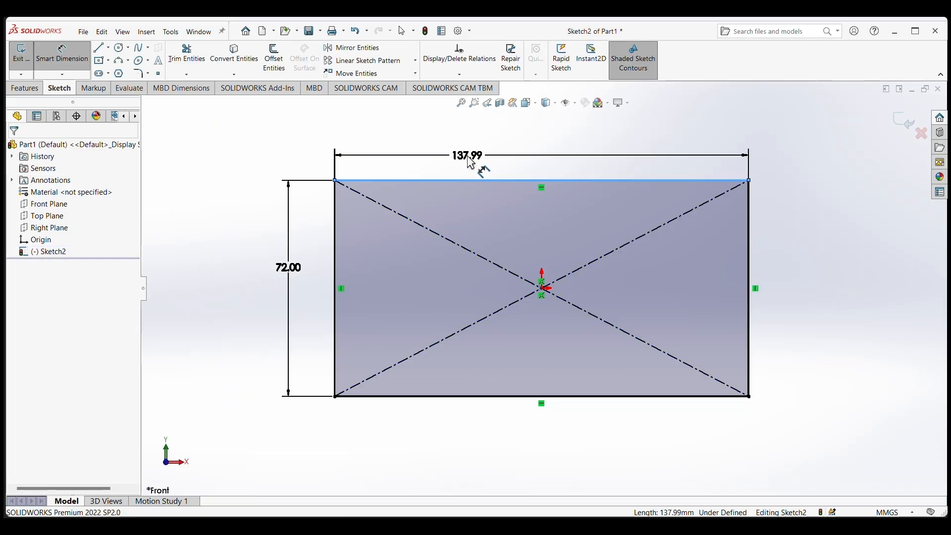
{"action": "left_click", "coordinate": [468, 156]}
{"action": "type", "text": "120"}
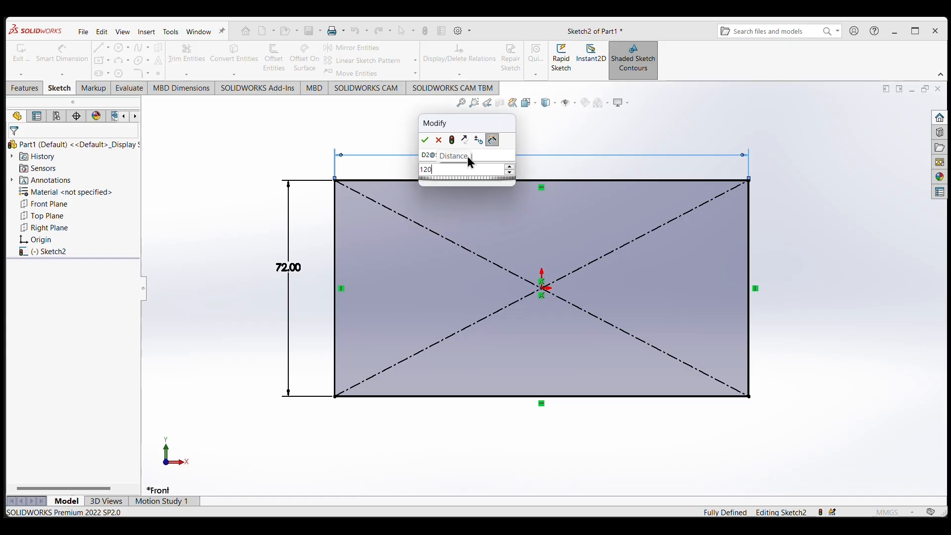
{"action": "key", "text": "Return"}
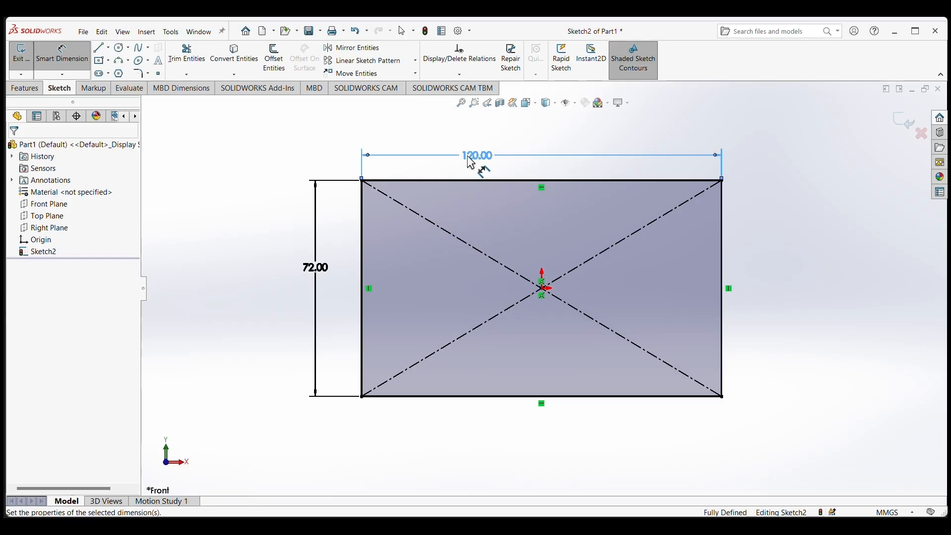
Round all four corners of the rectangle with 12 mm sketch fillets.
{"action": "left_click", "coordinate": [142, 76]}
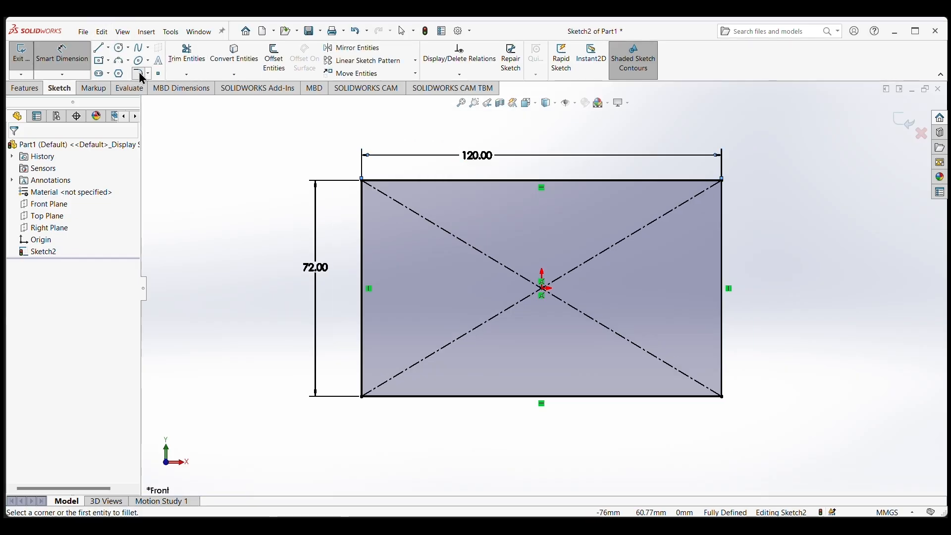
{"action": "left_click", "coordinate": [723, 380]}
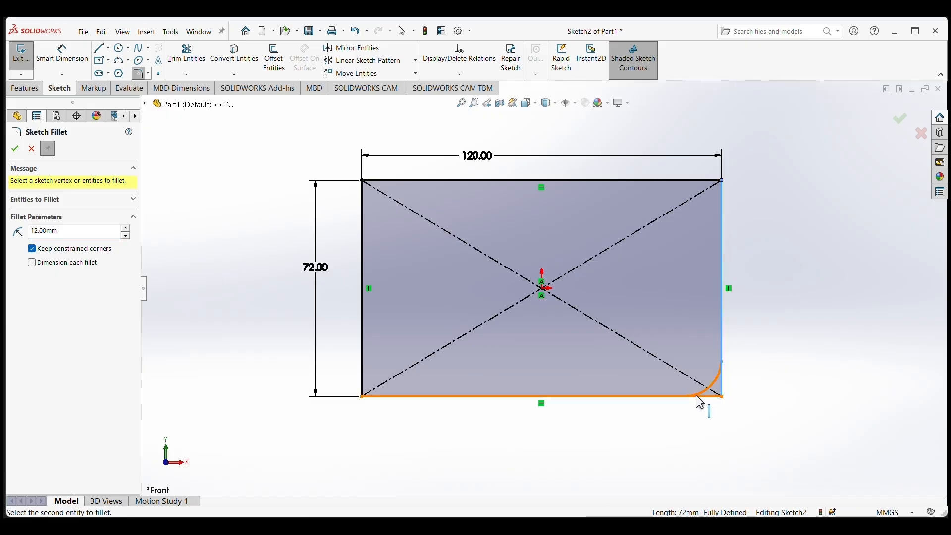
{"action": "left_click", "coordinate": [700, 183]}
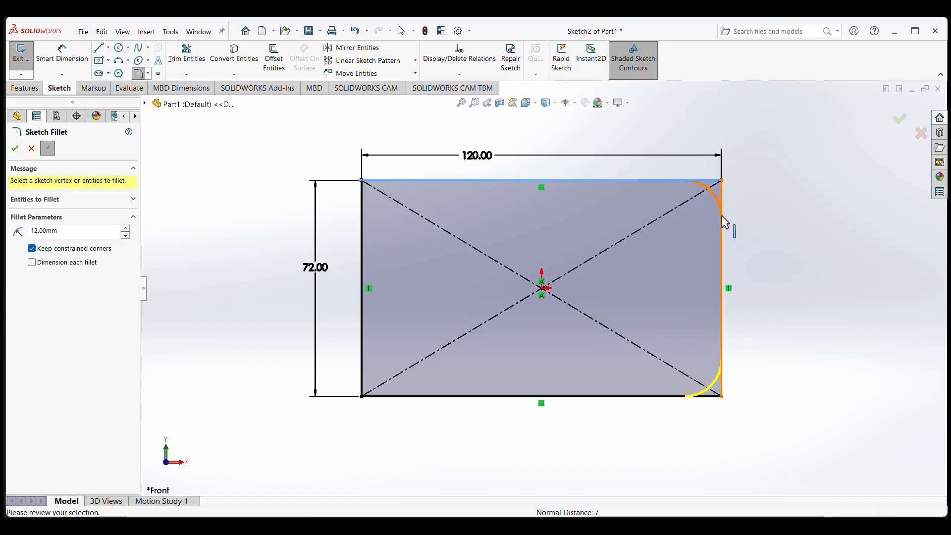
{"action": "left_click", "coordinate": [364, 216]}
{"action": "left_click", "coordinate": [395, 401]}
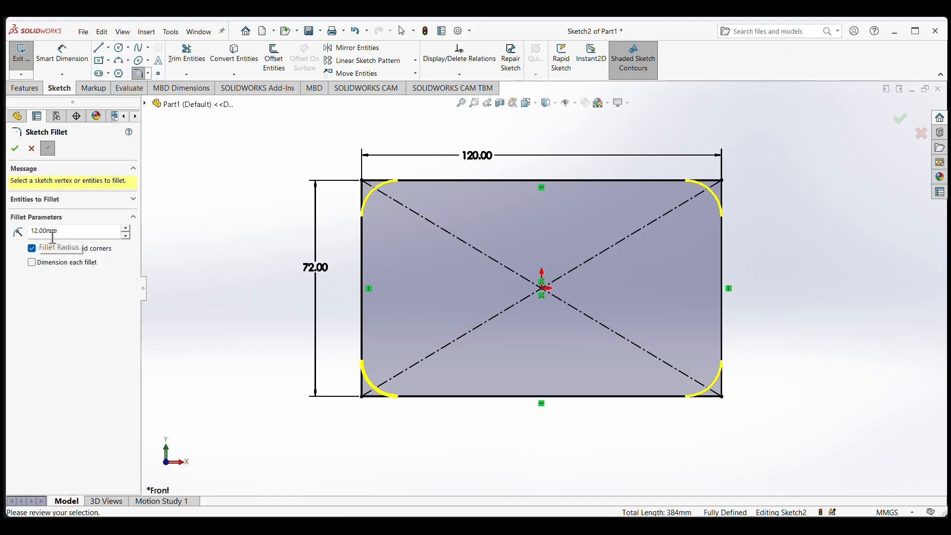
{"action": "left_click", "coordinate": [14, 150]}
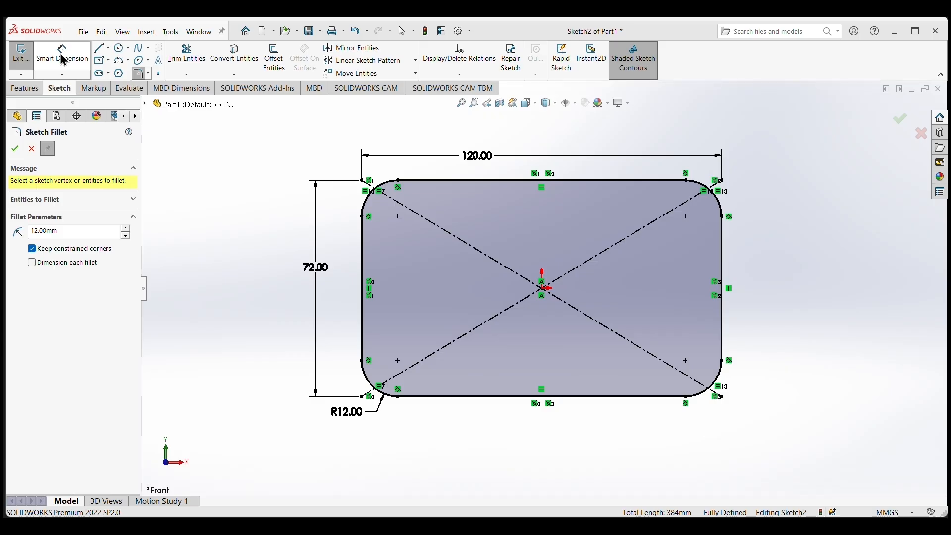
{"action": "left_click", "coordinate": [14, 149]}
Extrude the rounded rectangle as a blind boss 10 mm deep.
{"action": "left_click", "coordinate": [25, 88]}
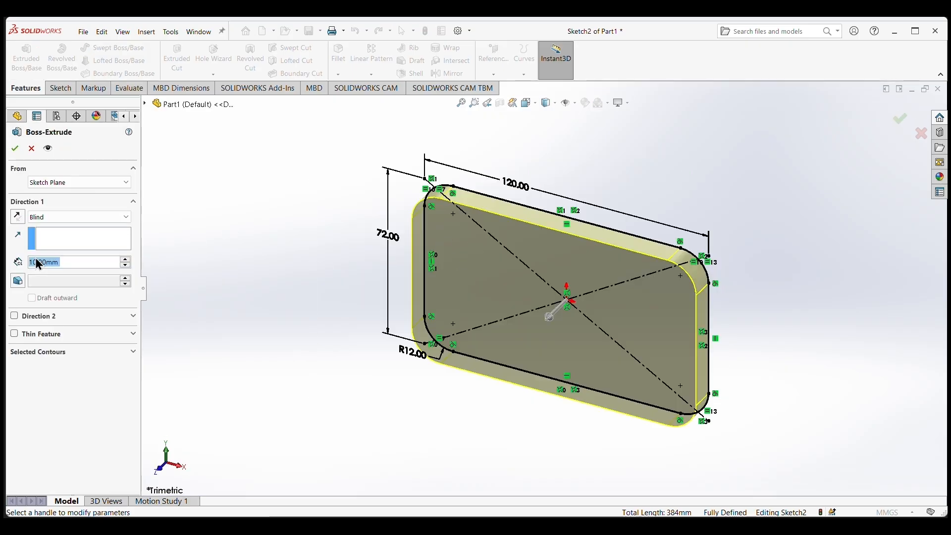
{"action": "left_click", "coordinate": [14, 149]}
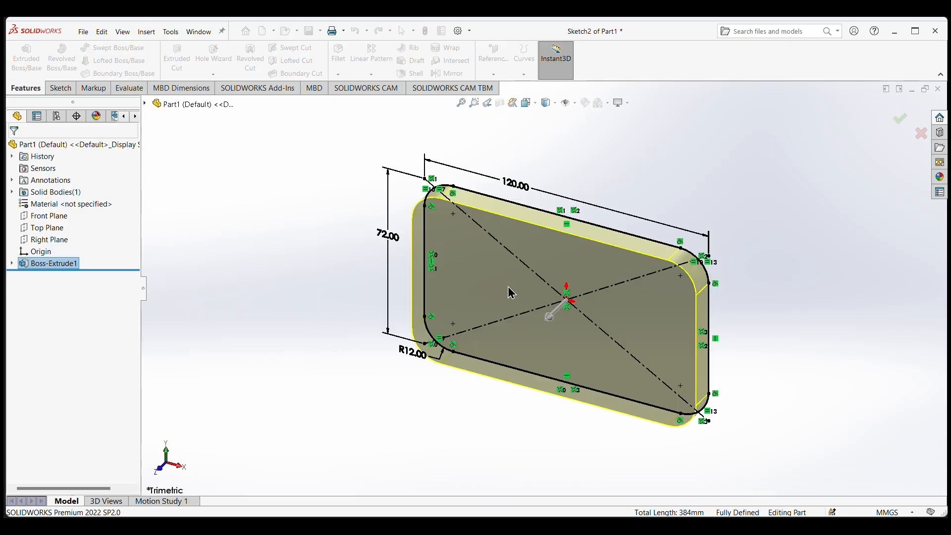
Start a Hole Wizard hole on the plate's back face using the DIN standard and the Bottoming Tapped Hole type.
{"action": "middle_click_drag", "start_coordinate": [601, 191], "coordinate": [588, 445]}
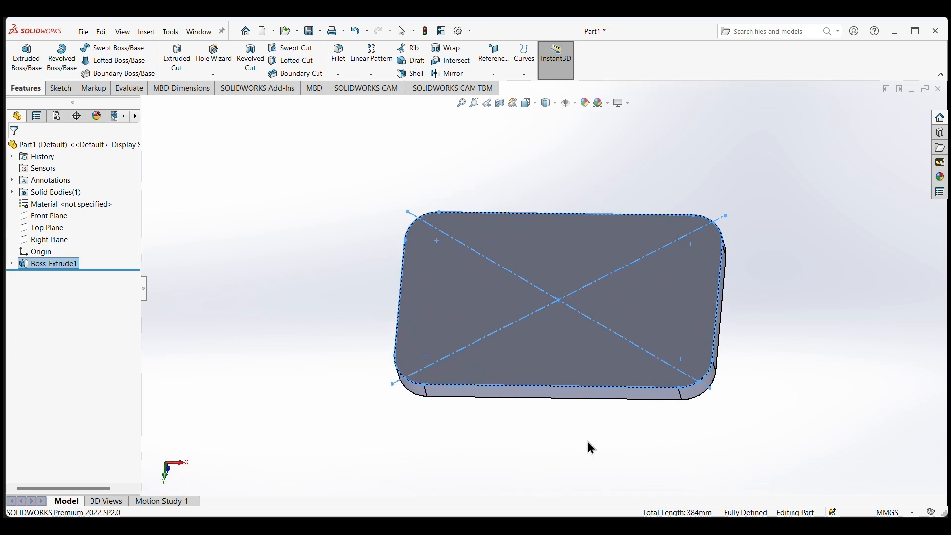
{"action": "left_click", "coordinate": [569, 347]}
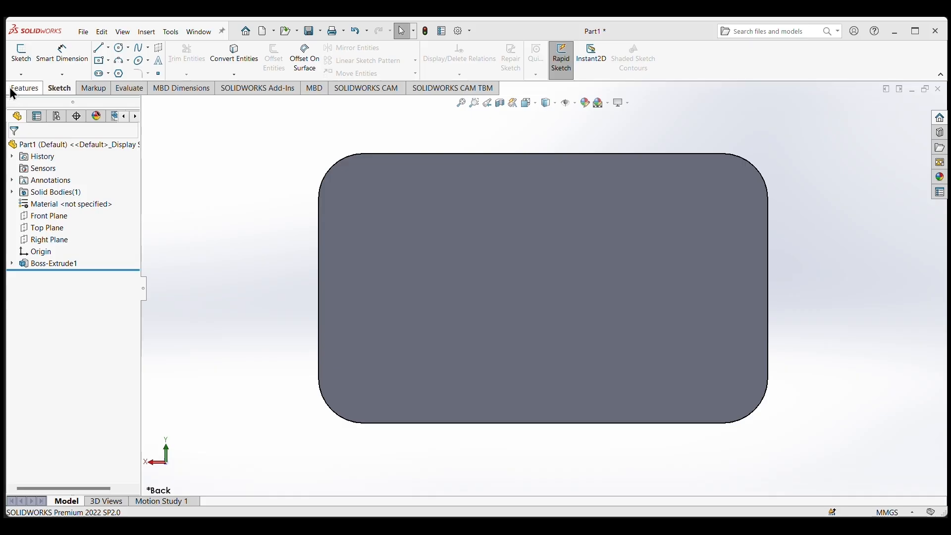
{"action": "left_click", "coordinate": [11, 88]}
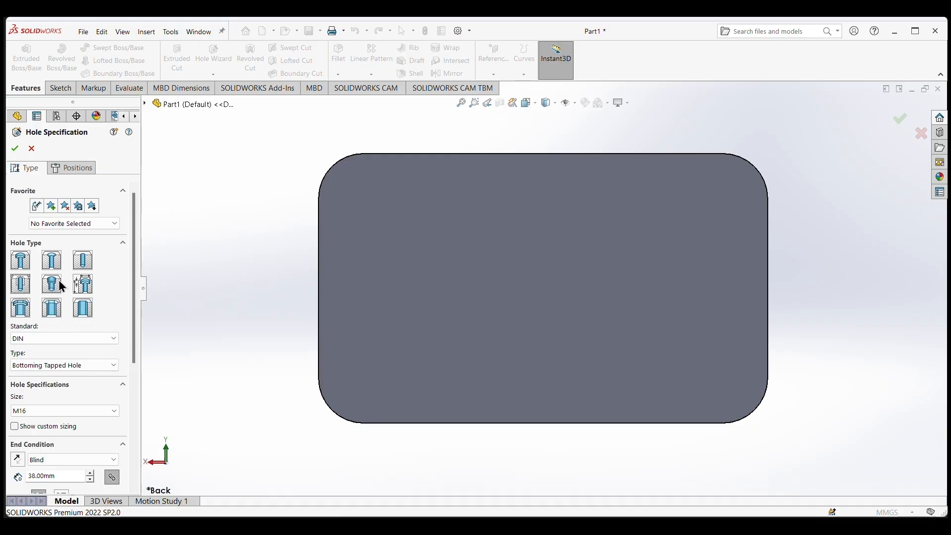
{"action": "scroll", "coordinate": [52, 338], "scroll_direction": "down", "scroll_amount": 4}
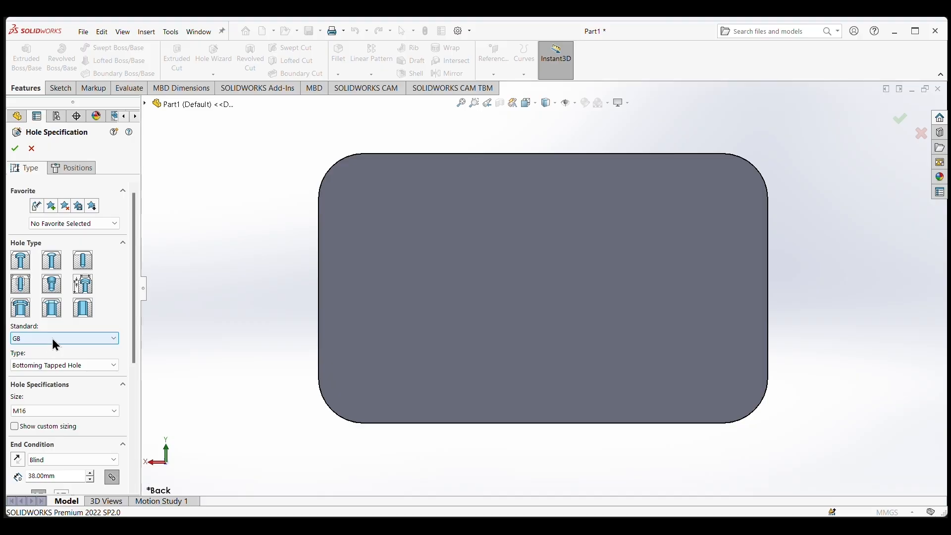
{"action": "left_click", "coordinate": [105, 340]}
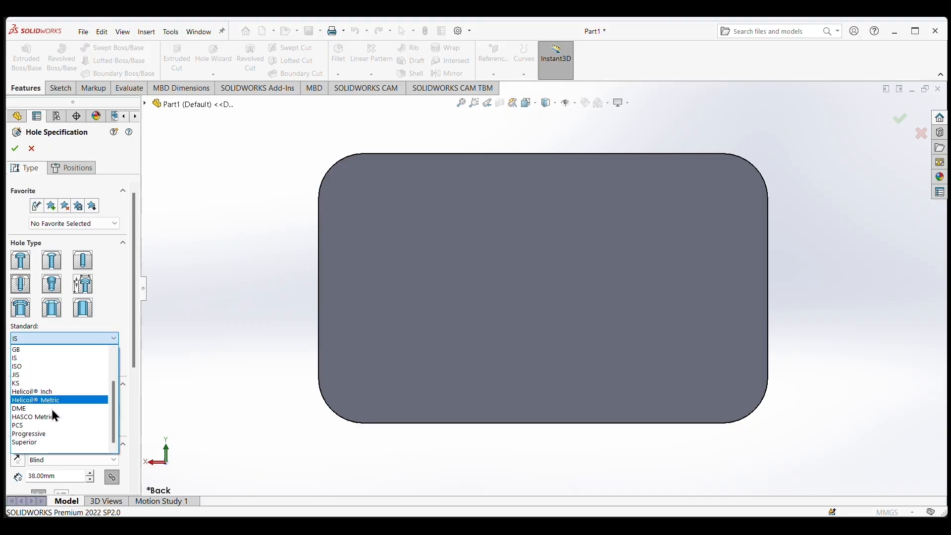
{"action": "scroll", "coordinate": [50, 398], "scroll_direction": "up", "scroll_amount": 2}
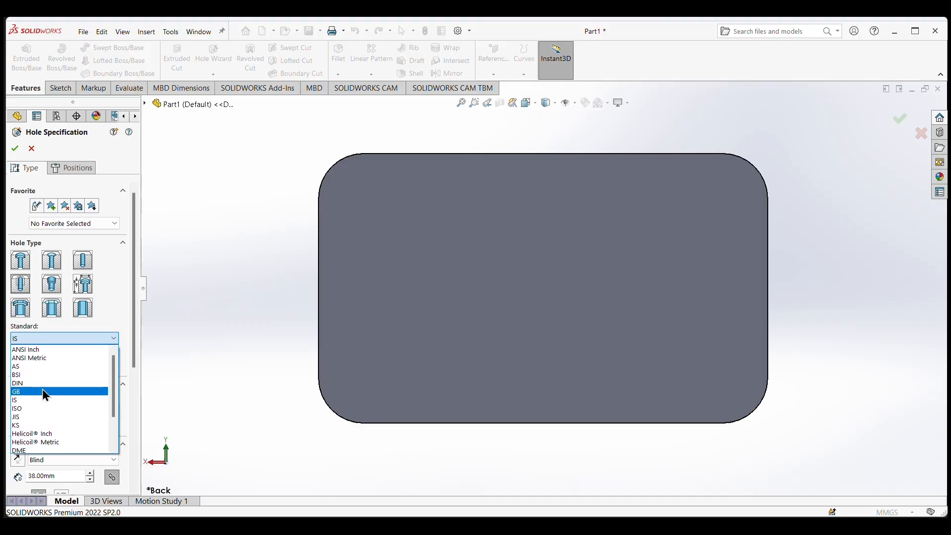
{"action": "left_click", "coordinate": [43, 389]}
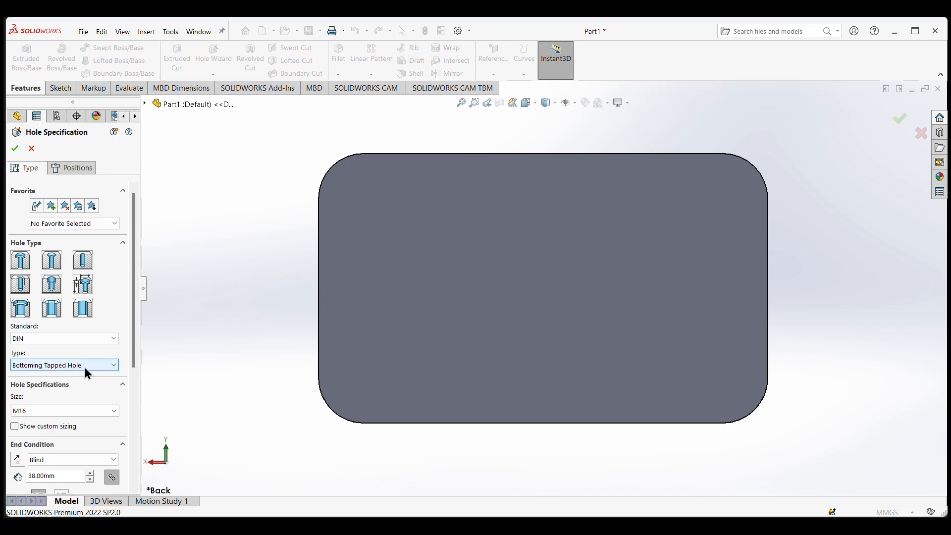
{"action": "scroll", "coordinate": [108, 372], "scroll_direction": "down", "scroll_amount": 1}
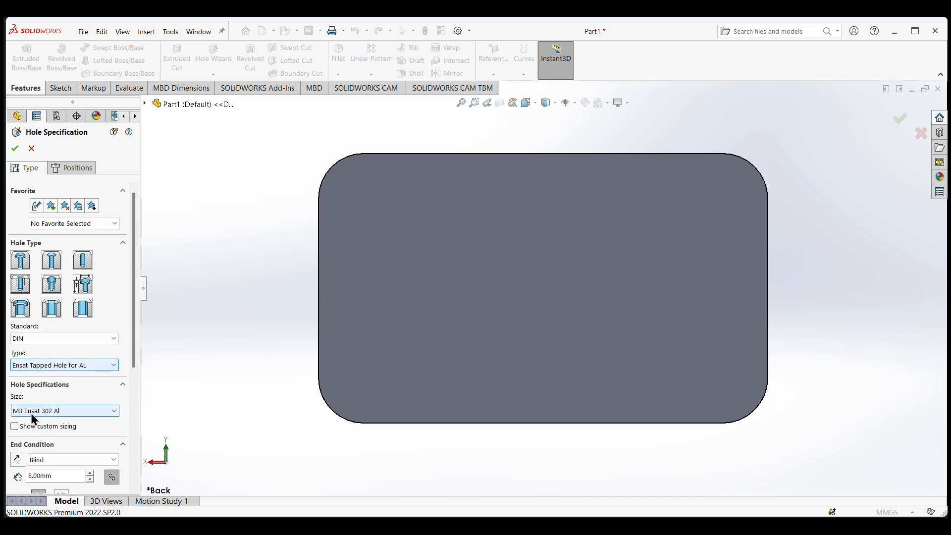
{"action": "left_click", "coordinate": [81, 366]}
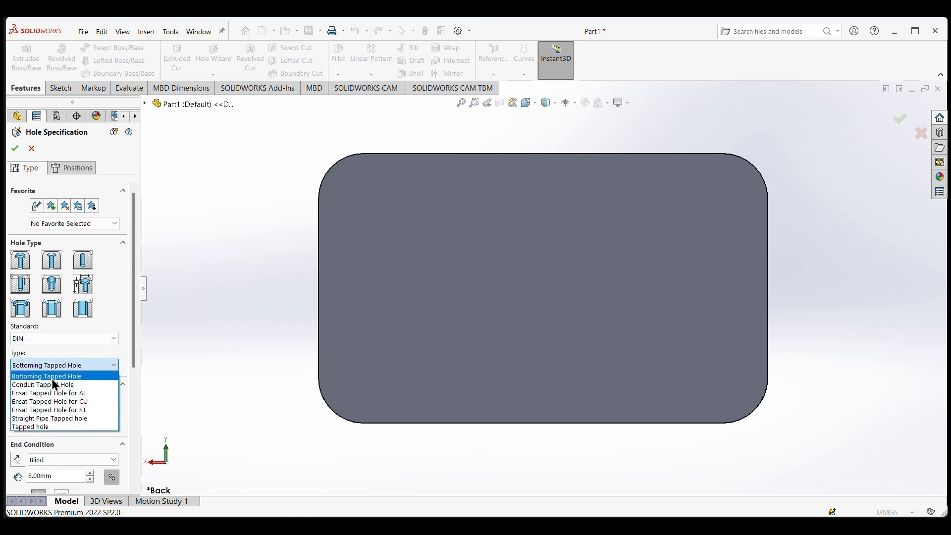
{"action": "left_click", "coordinate": [52, 377]}
Set the tapped hole size to M12 and its end condition to Up To Next.
{"action": "left_click", "coordinate": [111, 411]}
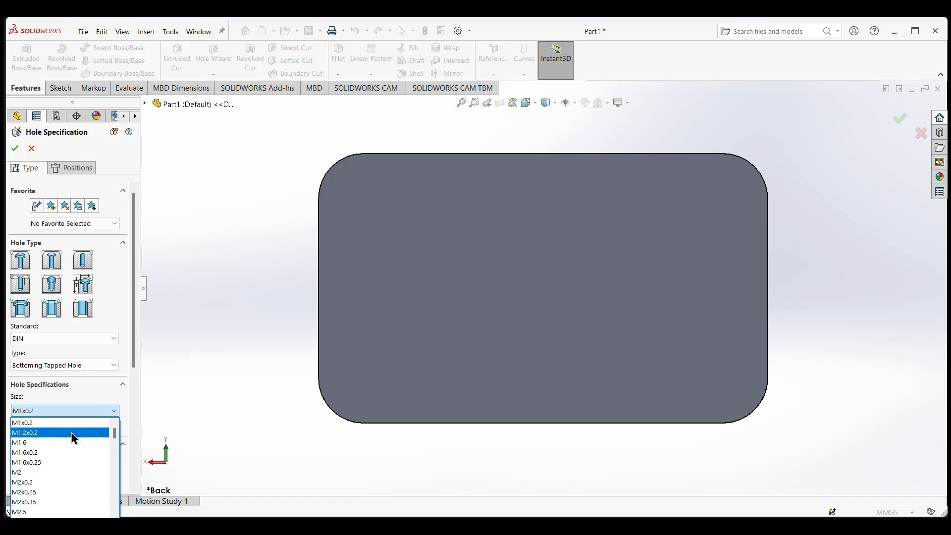
{"action": "scroll", "coordinate": [59, 467], "scroll_direction": "down", "scroll_amount": 4}
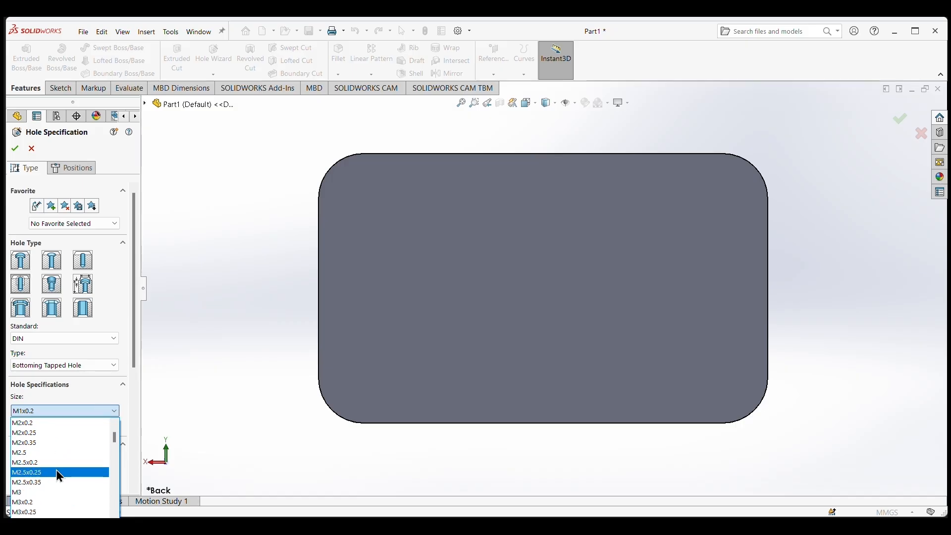
{"action": "scroll", "coordinate": [57, 467], "scroll_direction": "down", "scroll_amount": 4}
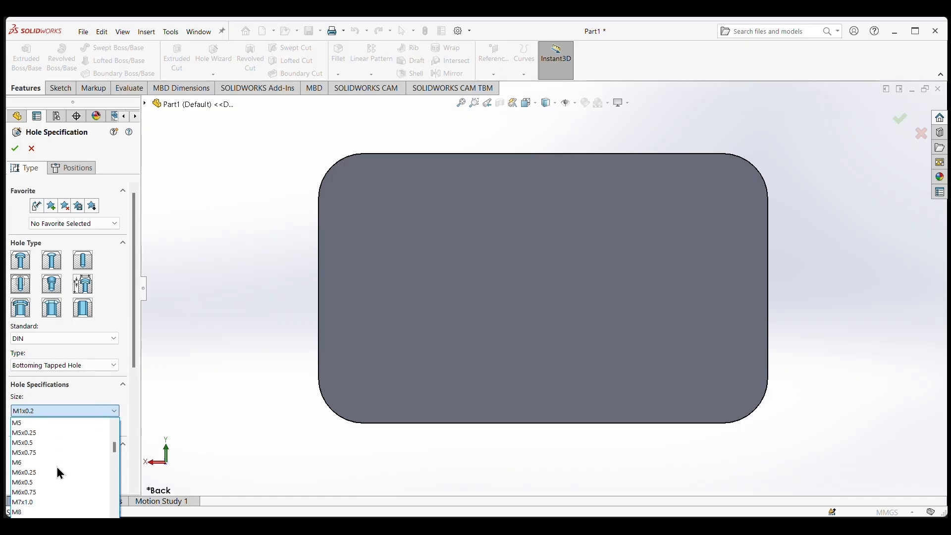
{"action": "scroll", "coordinate": [58, 472], "scroll_direction": "down", "scroll_amount": 3}
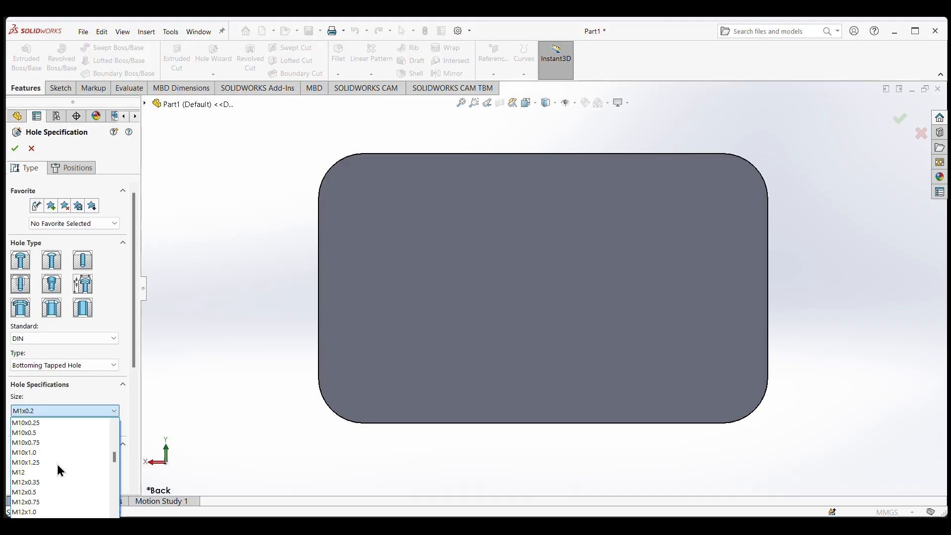
{"action": "left_click", "coordinate": [60, 472]}
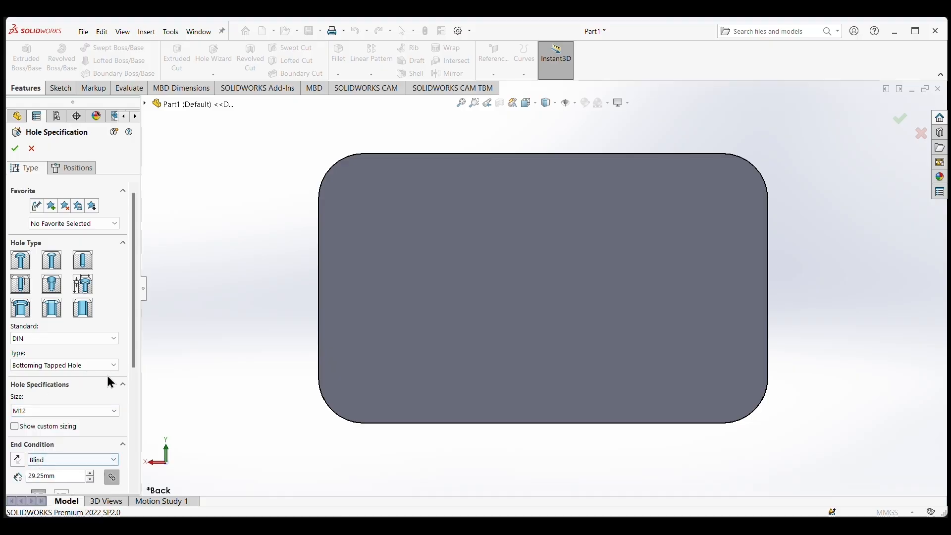
{"action": "scroll", "coordinate": [86, 416], "scroll_direction": "down", "scroll_amount": 3}
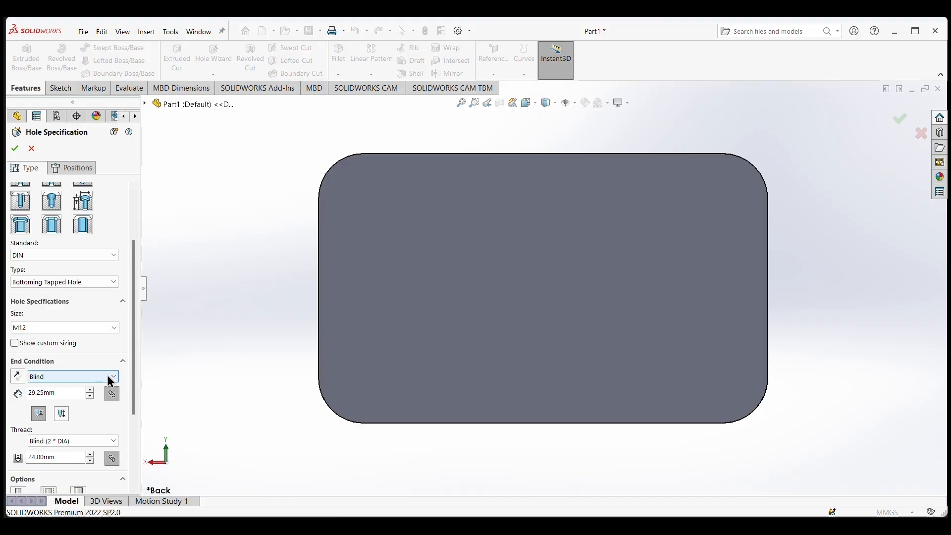
{"action": "left_click", "coordinate": [107, 376]}
{"action": "left_click", "coordinate": [67, 405]}
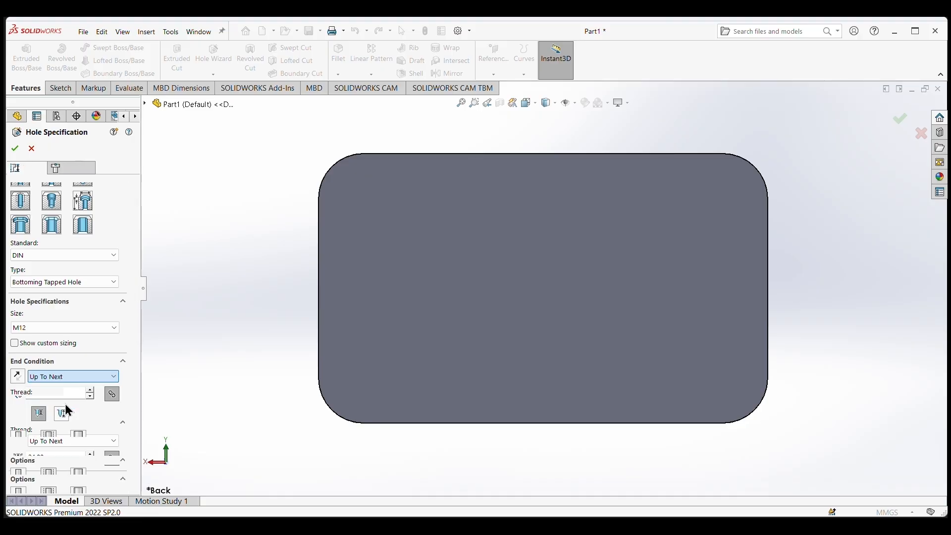
{"action": "scroll", "coordinate": [94, 394], "scroll_direction": "down", "scroll_amount": 3}
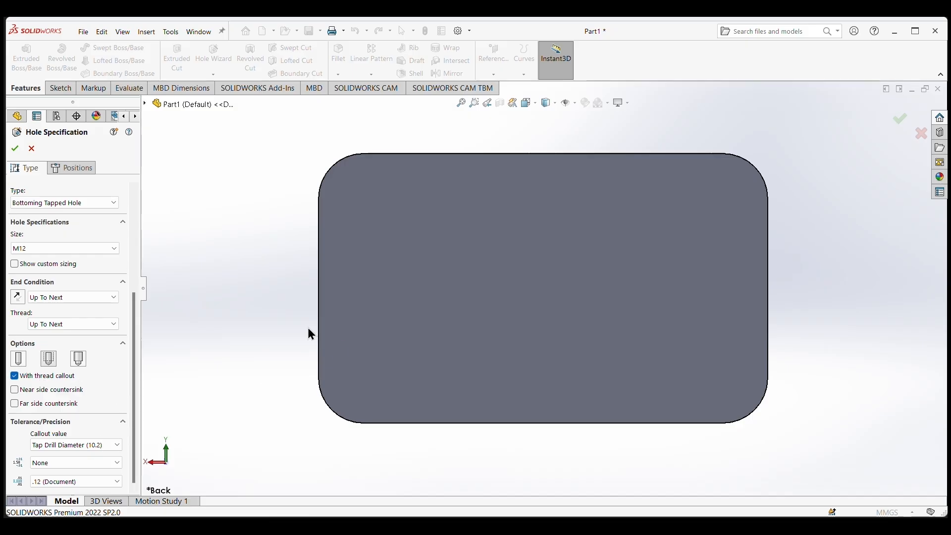
Place the four tapped holes on the plate face at the centres of its rounded corners and finish the feature.
{"action": "left_click", "coordinate": [78, 170]}
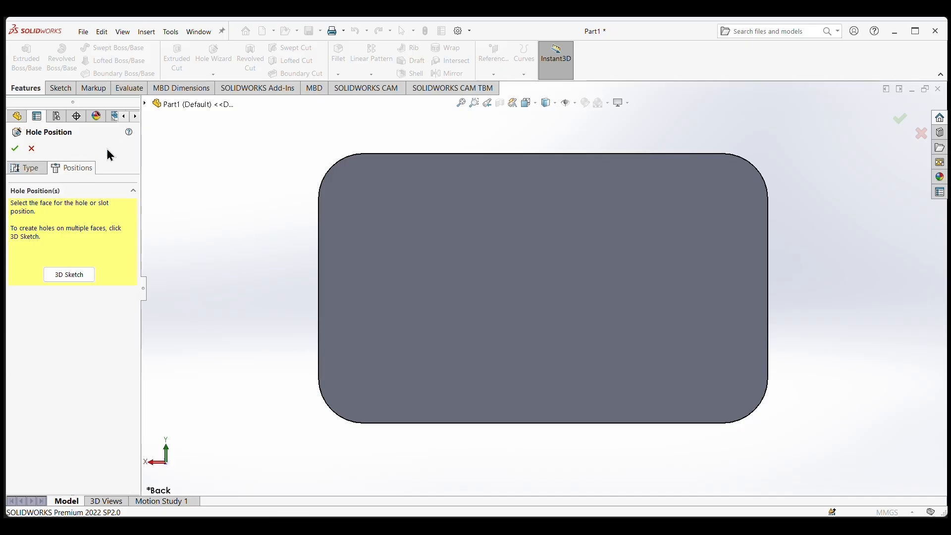
{"action": "left_click", "coordinate": [336, 169]}
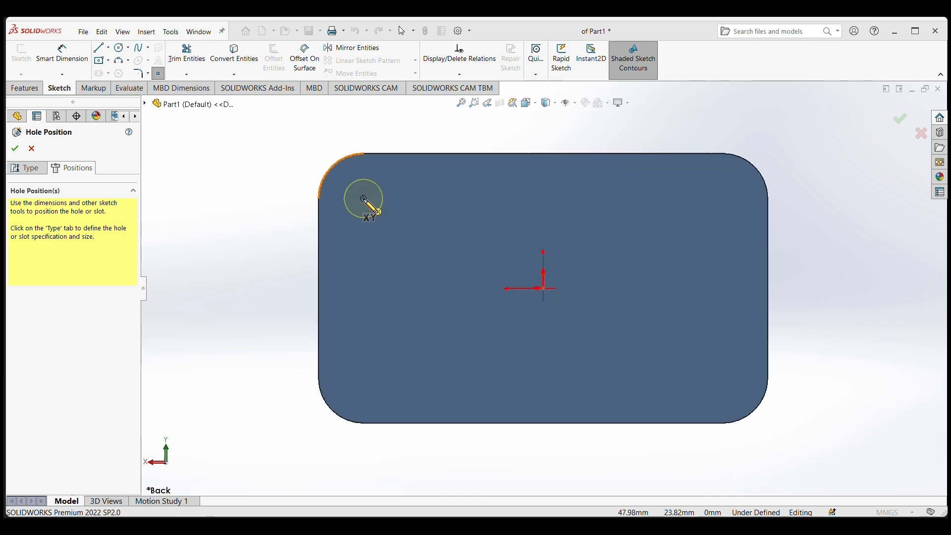
{"action": "left_click", "coordinate": [364, 199]}
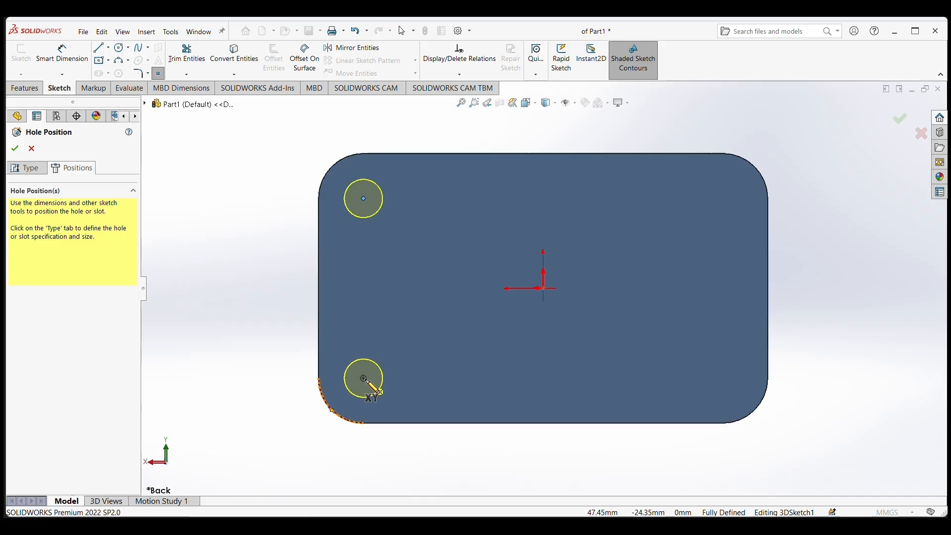
{"action": "left_click", "coordinate": [364, 379]}
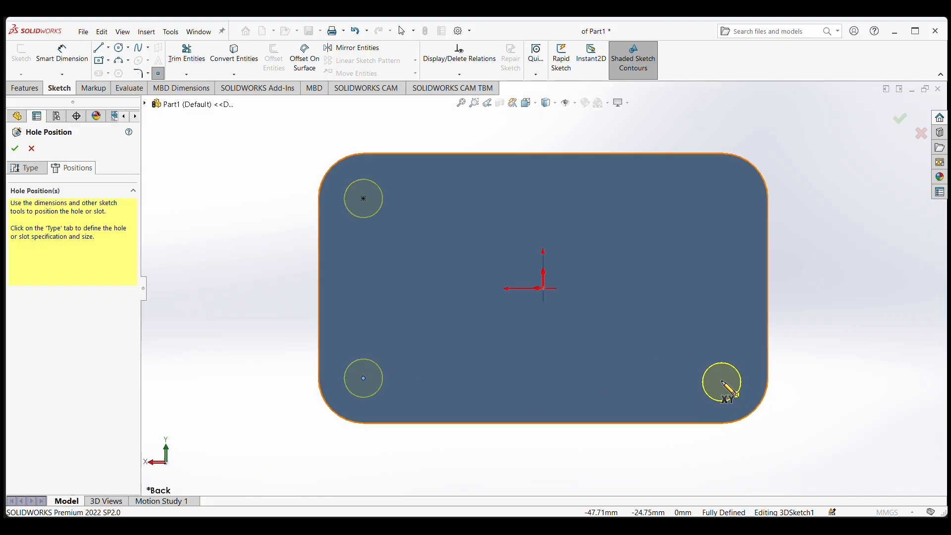
{"action": "left_click", "coordinate": [723, 378]}
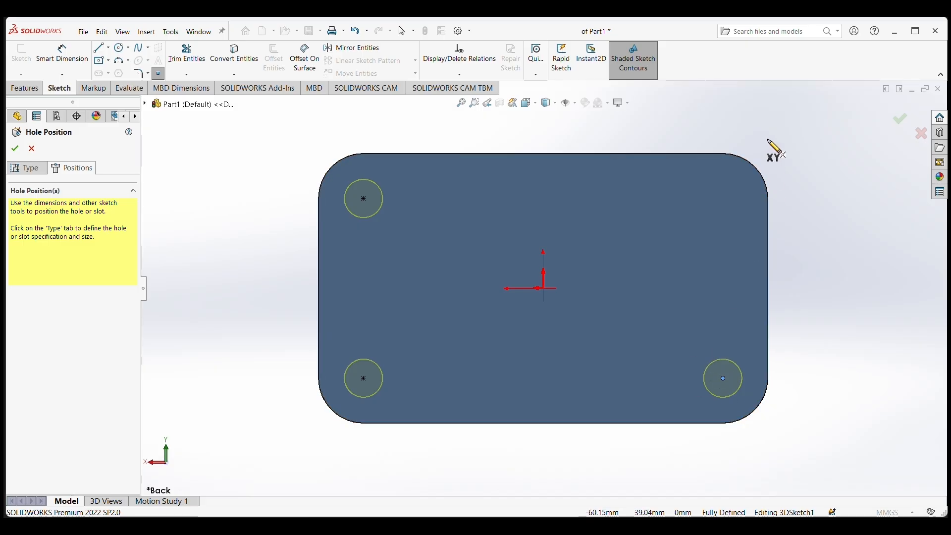
{"action": "left_click", "coordinate": [723, 199]}
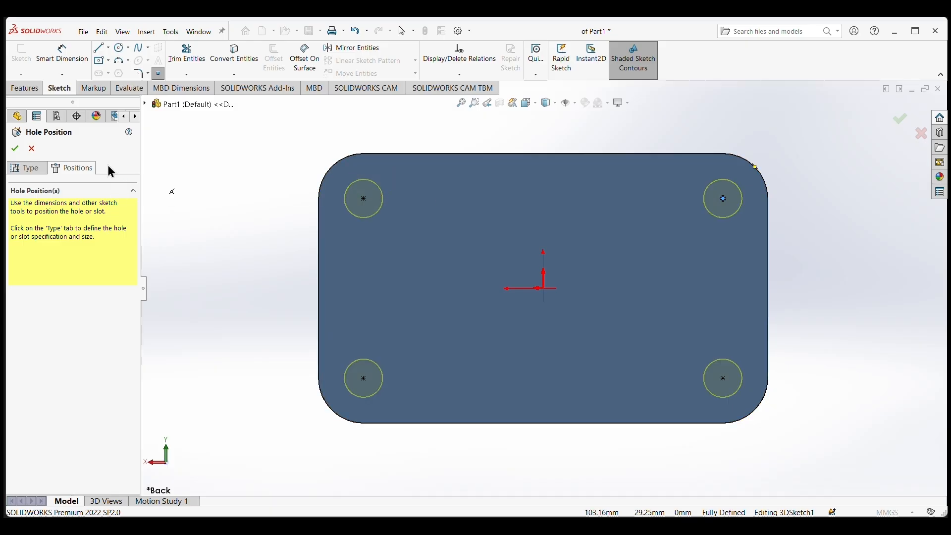
{"action": "left_click", "coordinate": [15, 148]}
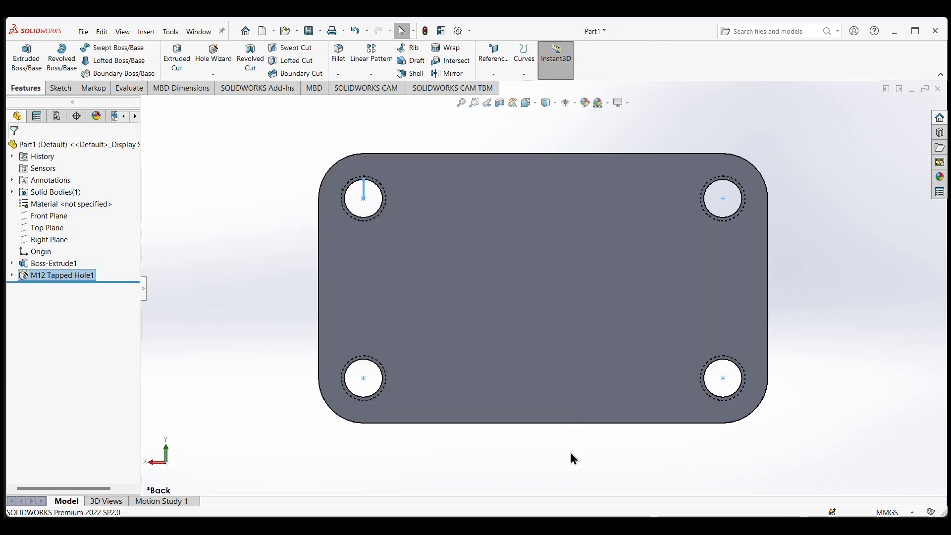
Enable shaded cosmetic threads in the detailing settings of the document properties.
{"action": "middle_click_drag", "start_coordinate": [571, 456], "coordinate": [568, 402]}
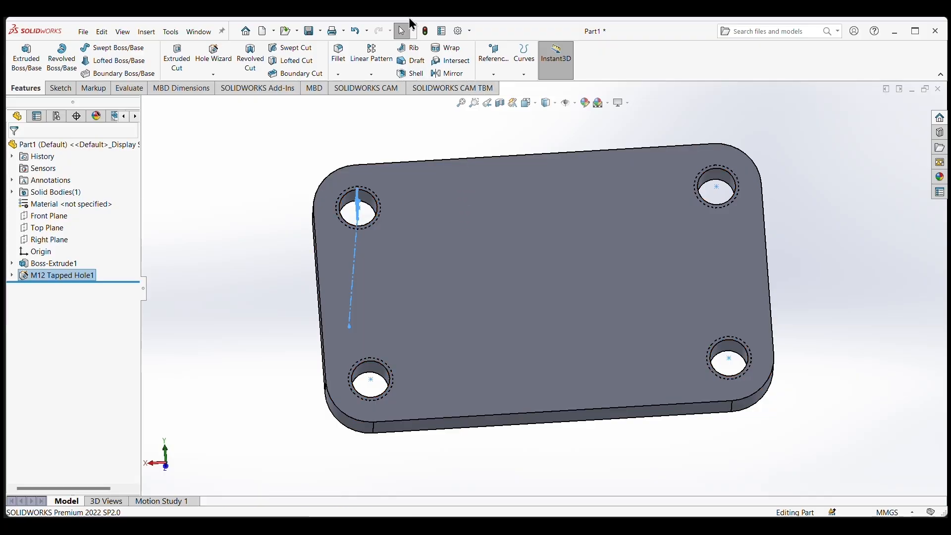
{"action": "double_click", "coordinate": [459, 20]}
{"action": "left_click", "coordinate": [455, 26]}
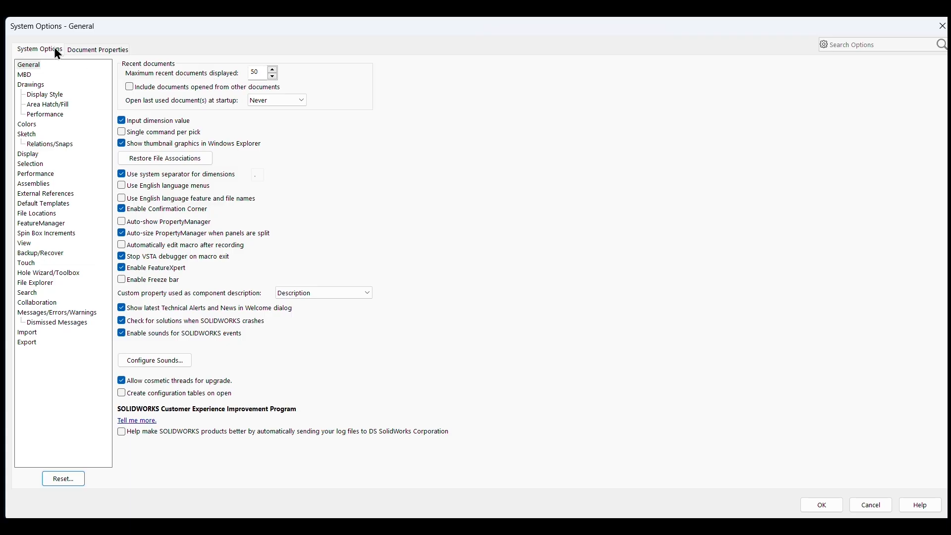
{"action": "left_click", "coordinate": [97, 51]}
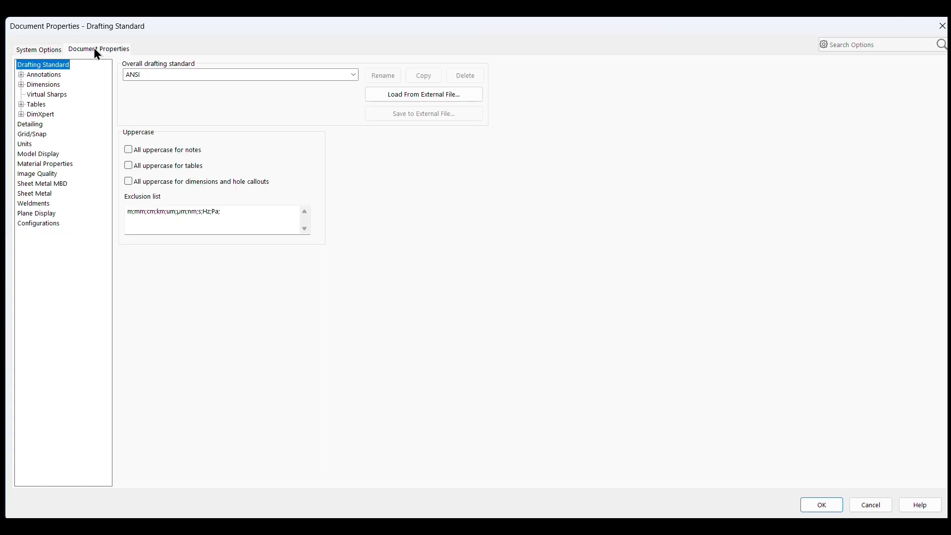
{"action": "left_click", "coordinate": [34, 125]}
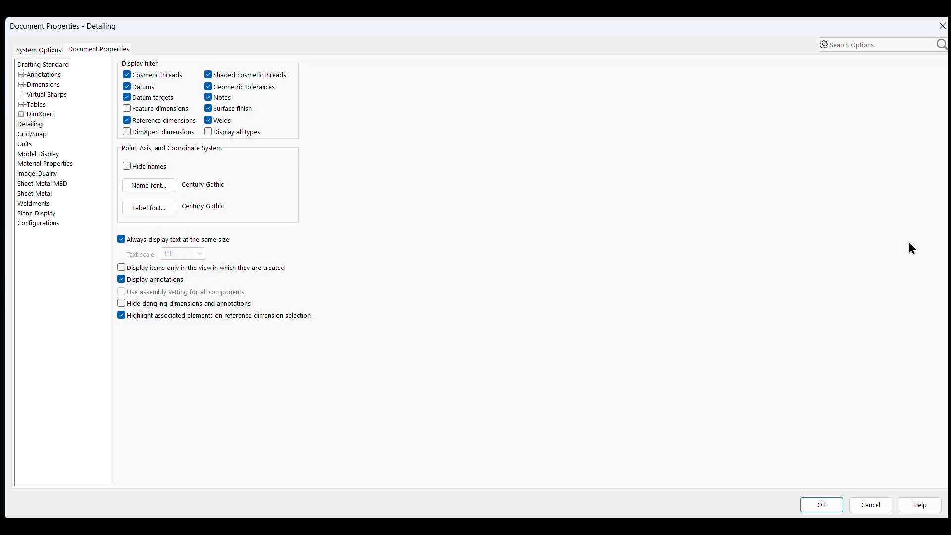
{"action": "left_click", "coordinate": [822, 505]}
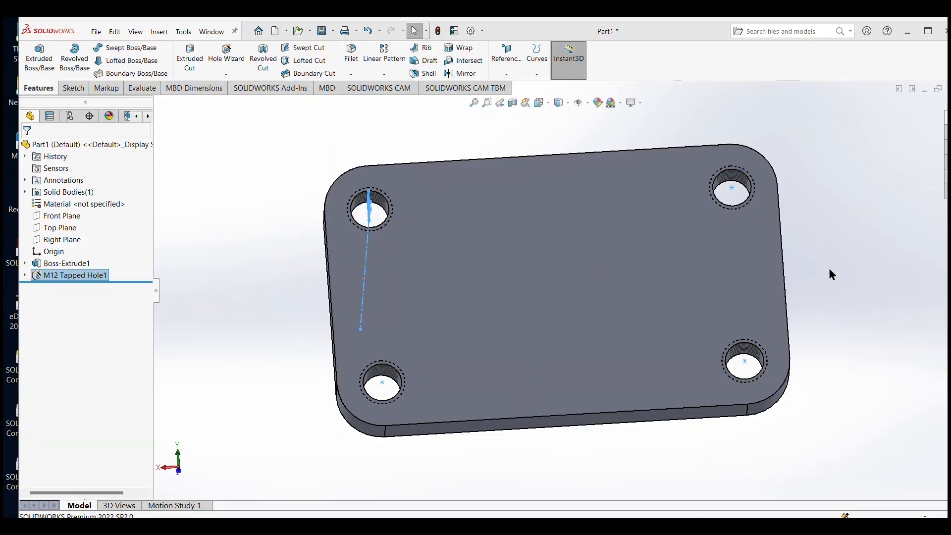
Sketch a centre rectangle about 39 mm wide on the plate's back face, centred on the origin and reaching both long edges.
{"action": "middle_click_drag", "start_coordinate": [830, 272], "coordinate": [703, 334]}
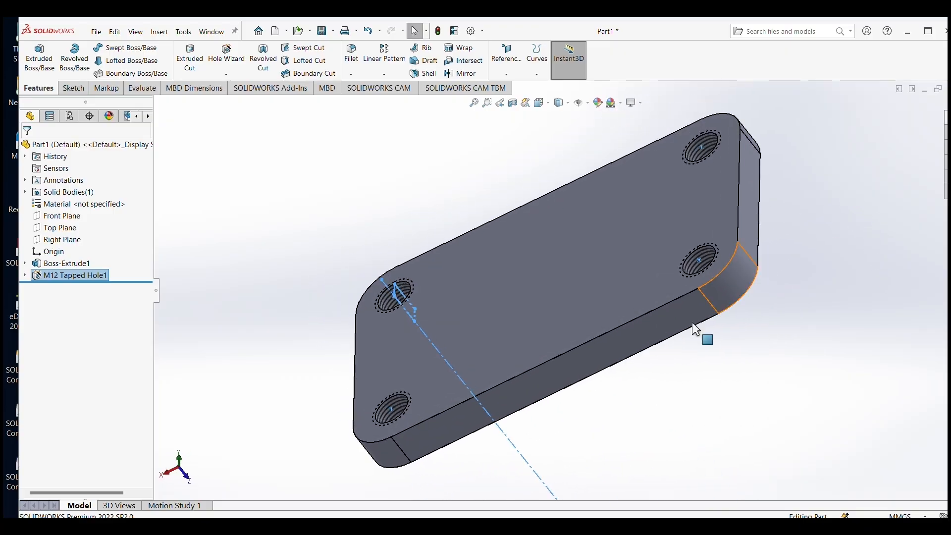
{"action": "middle_click_drag", "start_coordinate": [527, 393], "coordinate": [523, 357]}
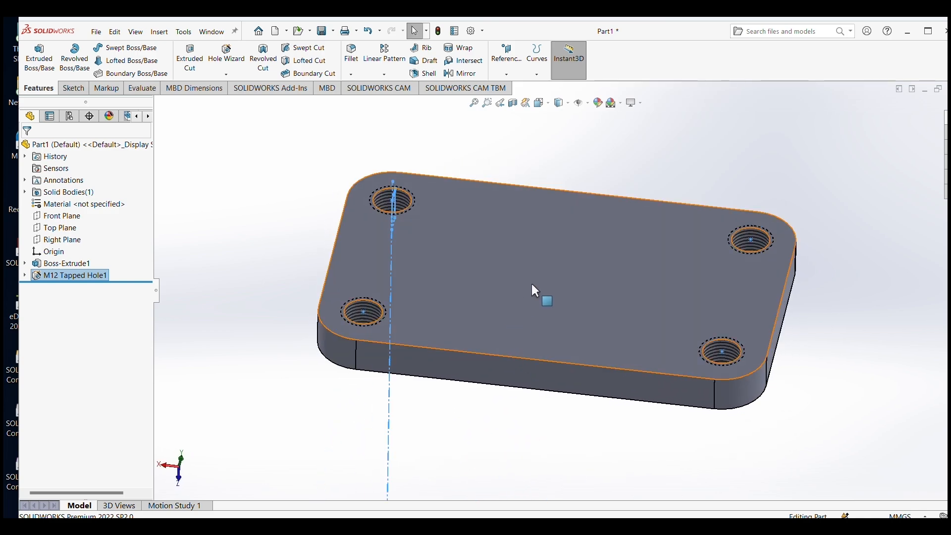
{"action": "right_click", "coordinate": [534, 247]}
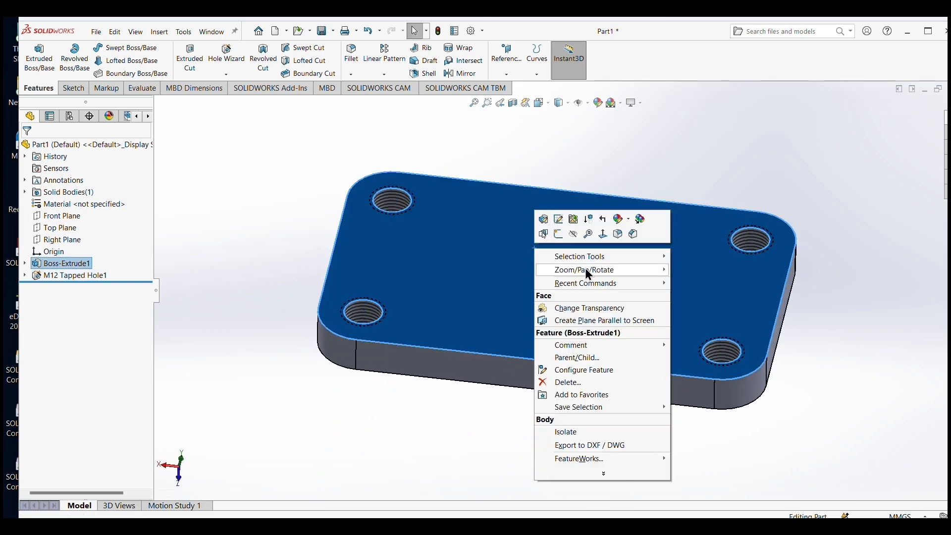
{"action": "left_click", "coordinate": [558, 234]}
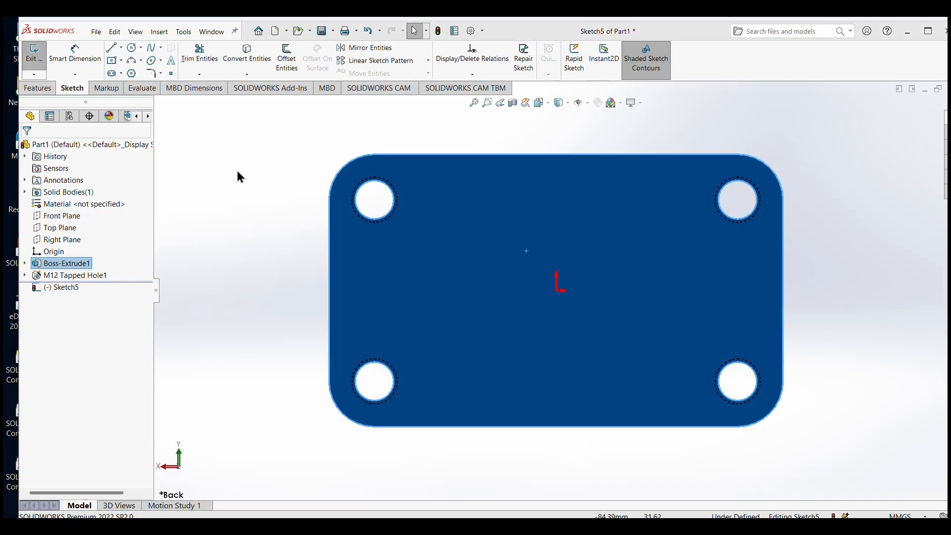
{"action": "left_click", "coordinate": [121, 60]}
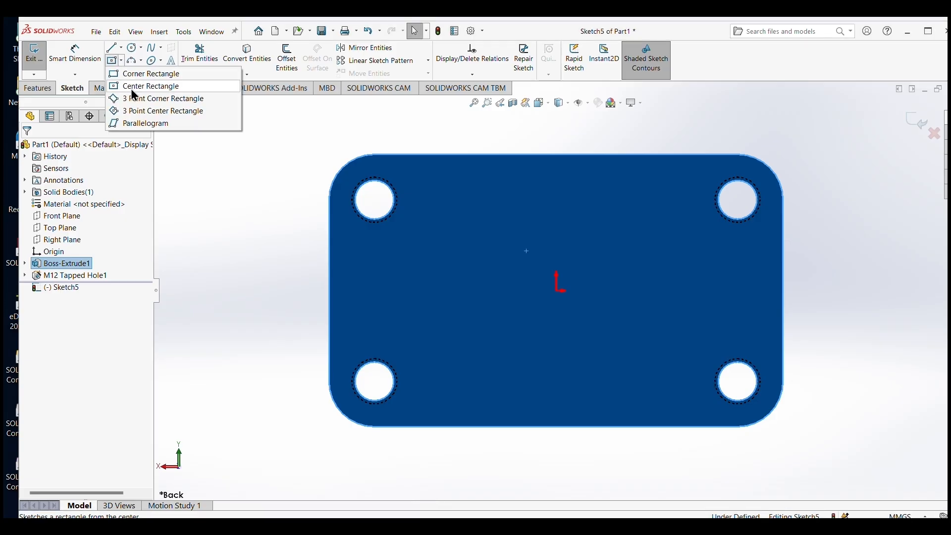
{"action": "left_click", "coordinate": [127, 87]}
{"action": "left_click", "coordinate": [557, 291]}
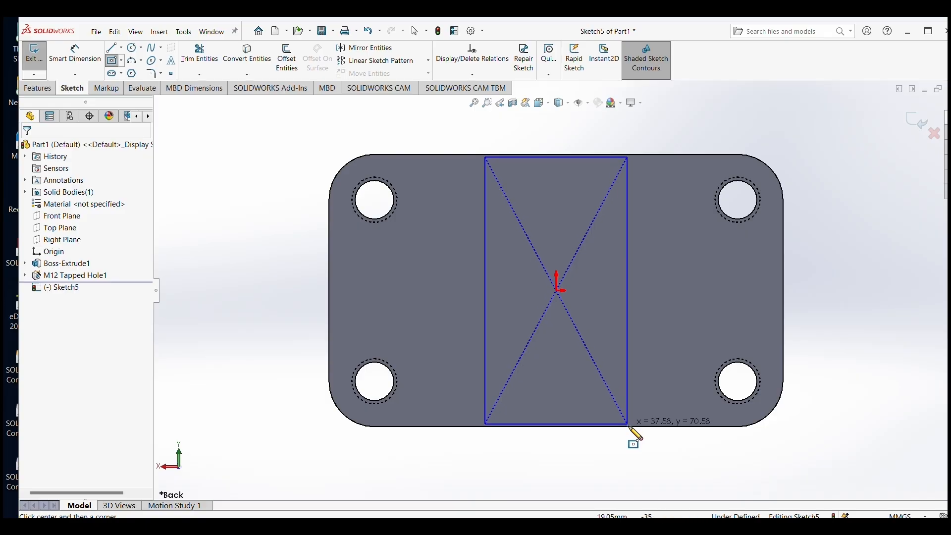
{"action": "left_click", "coordinate": [629, 425]}
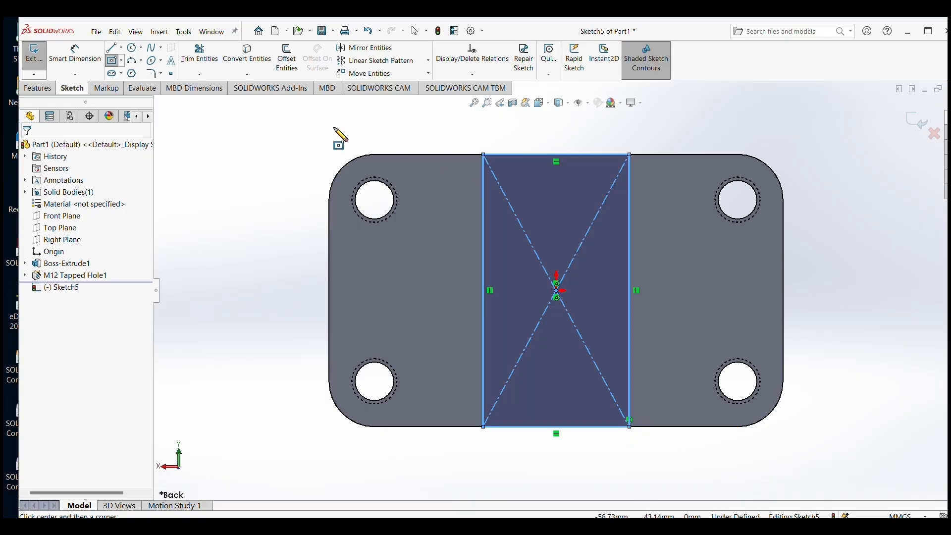
Dimension the rectangle's width and set it to 50 mm.
{"action": "left_click", "coordinate": [75, 54]}
{"action": "left_click", "coordinate": [548, 154]}
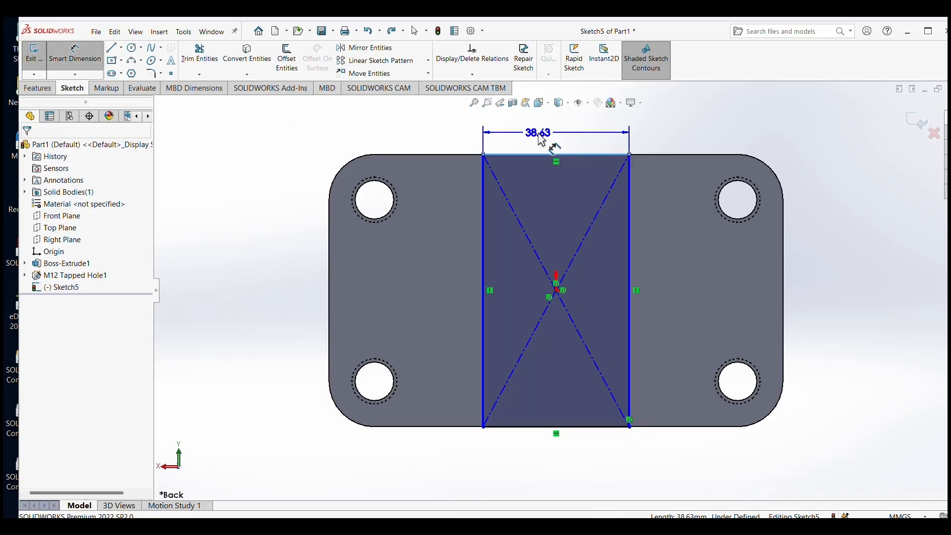
{"action": "left_click", "coordinate": [541, 140]}
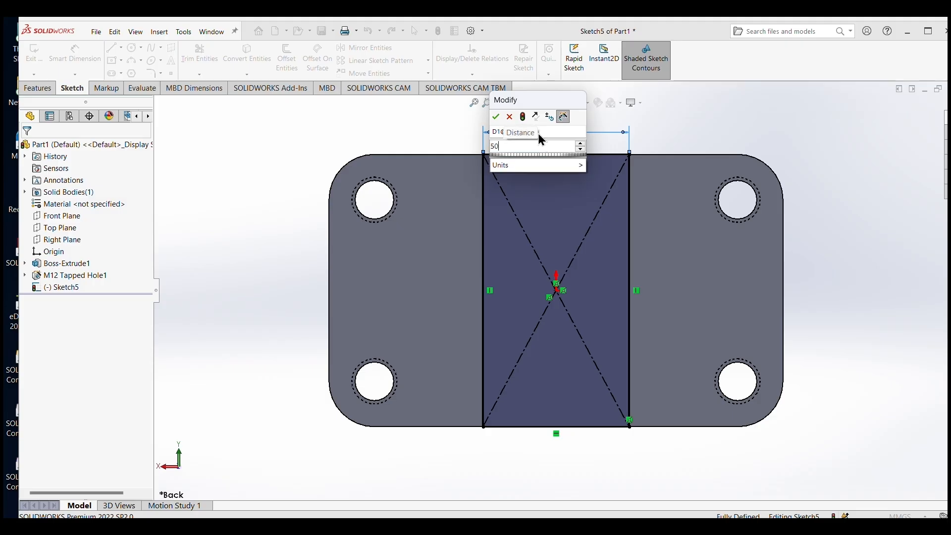
{"action": "key", "text": "Return"}
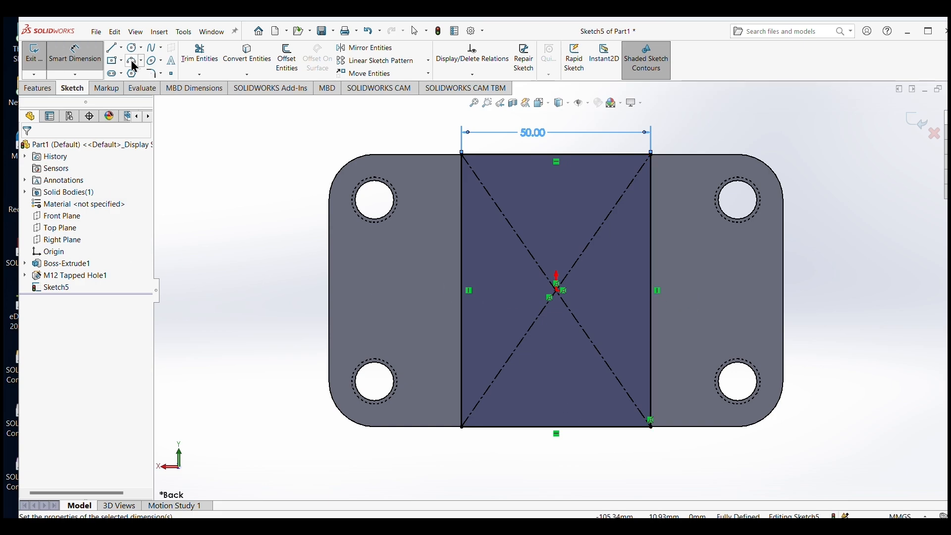
Extrude the rectangle as a 3 mm blind boss merged with the plate.
{"action": "left_click", "coordinate": [39, 88]}
{"action": "left_click", "coordinate": [40, 57]}
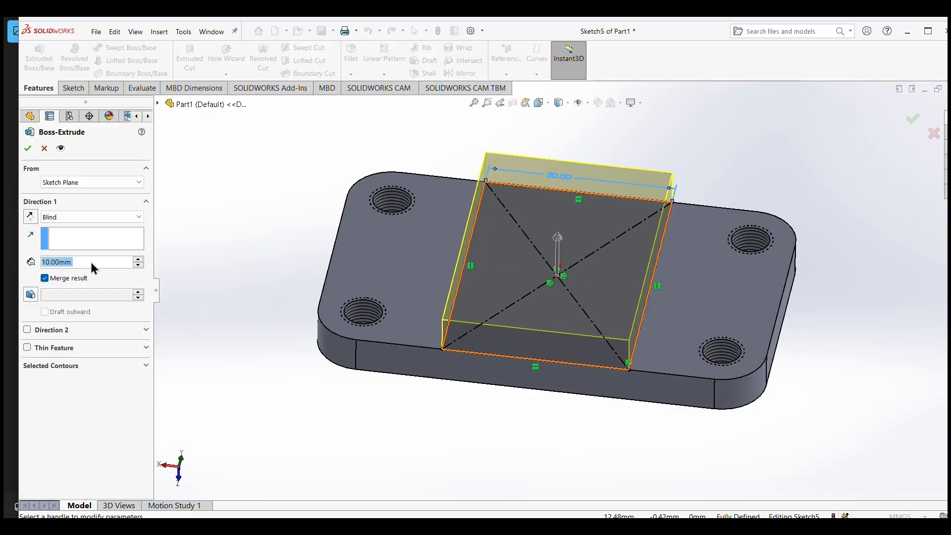
{"action": "type", "text": "1"}
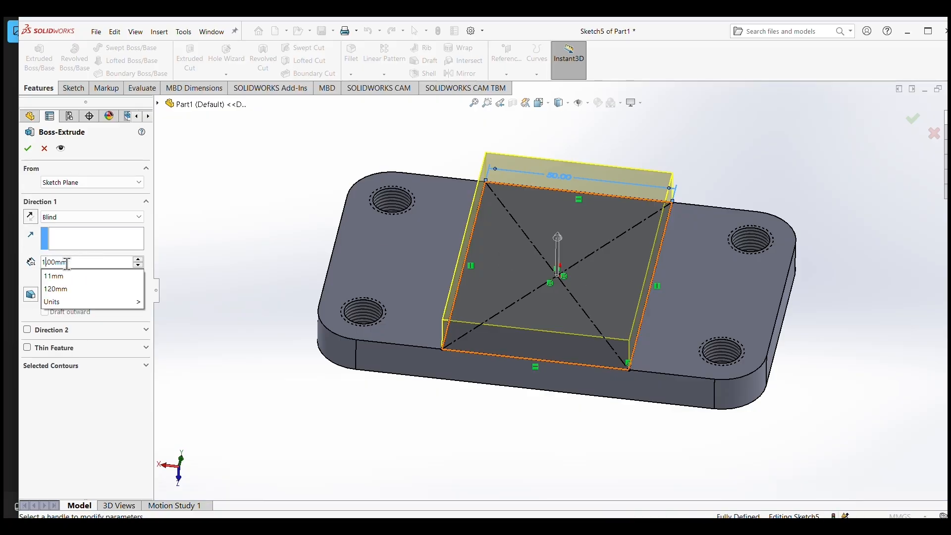
{"action": "key", "text": "BackSpace"}
{"action": "type", "text": "3."}
{"action": "key", "text": "Return"}
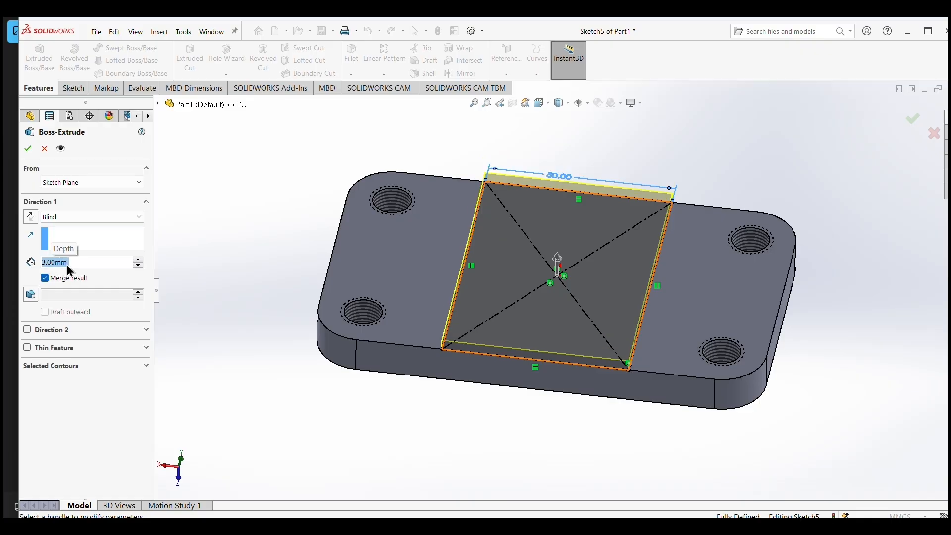
{"action": "left_click", "coordinate": [28, 148]}
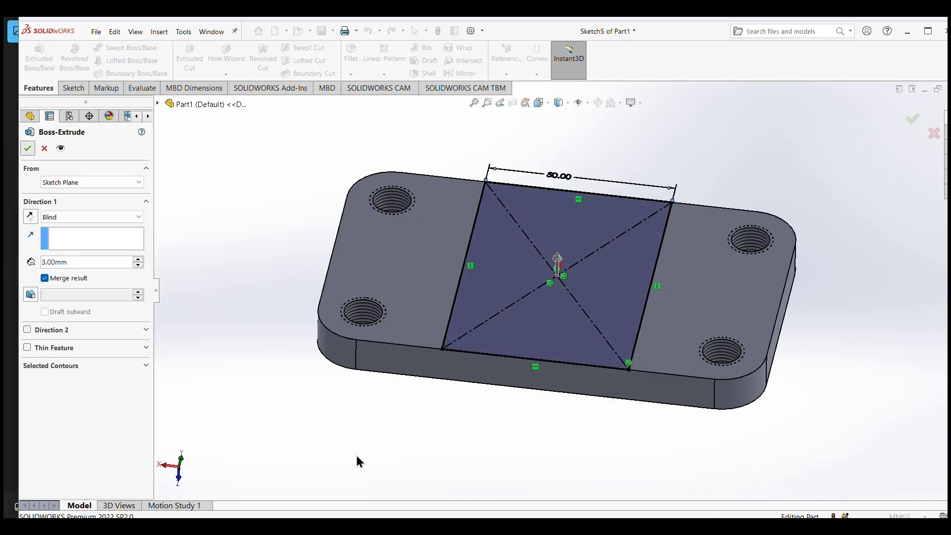
On the plate's long side face, sketch an open trapezoidal line profile from the edge opposite the boss, with a horizontal base about 45 mm long.
{"action": "middle_click_drag", "start_coordinate": [509, 439], "coordinate": [516, 414]}
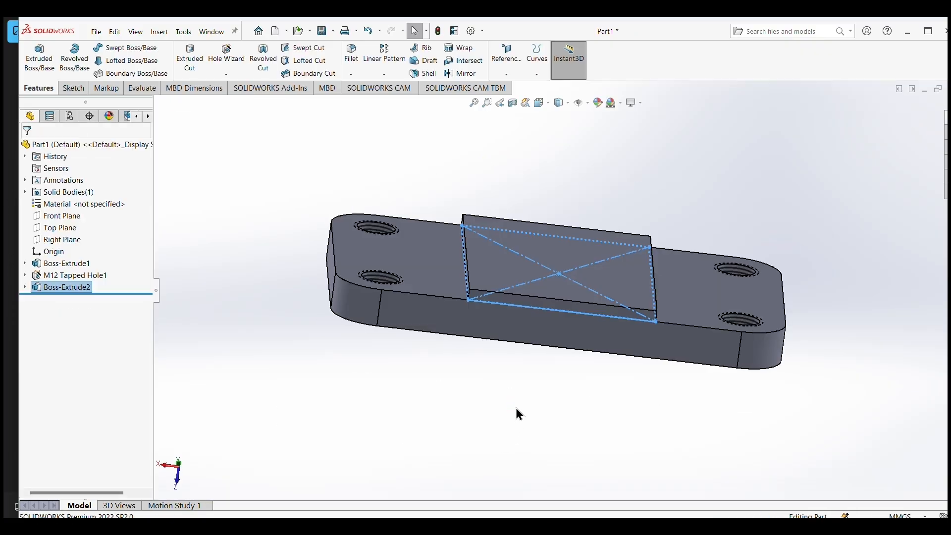
{"action": "left_click", "coordinate": [516, 414]}
{"action": "middle_click_drag", "start_coordinate": [771, 425], "coordinate": [753, 391]}
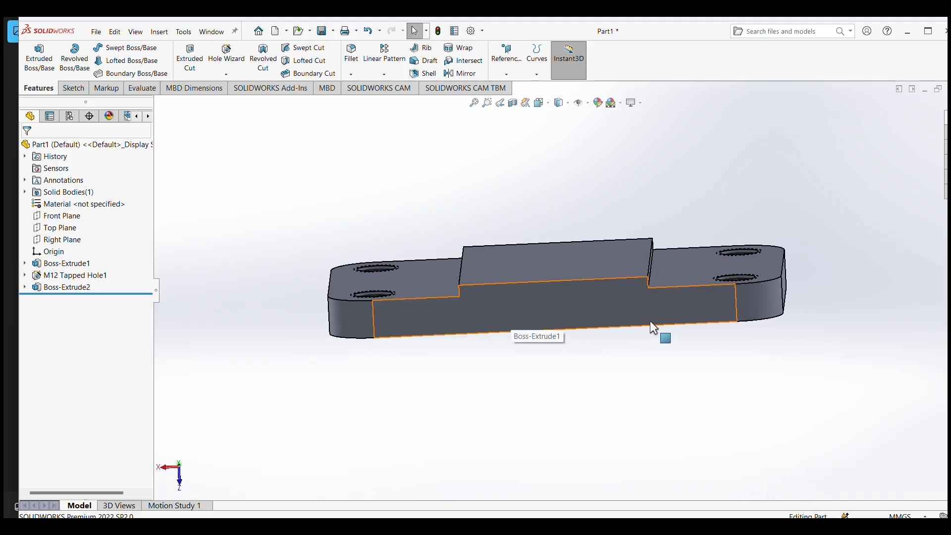
{"action": "right_click", "coordinate": [581, 316]}
{"action": "left_click", "coordinate": [599, 292]}
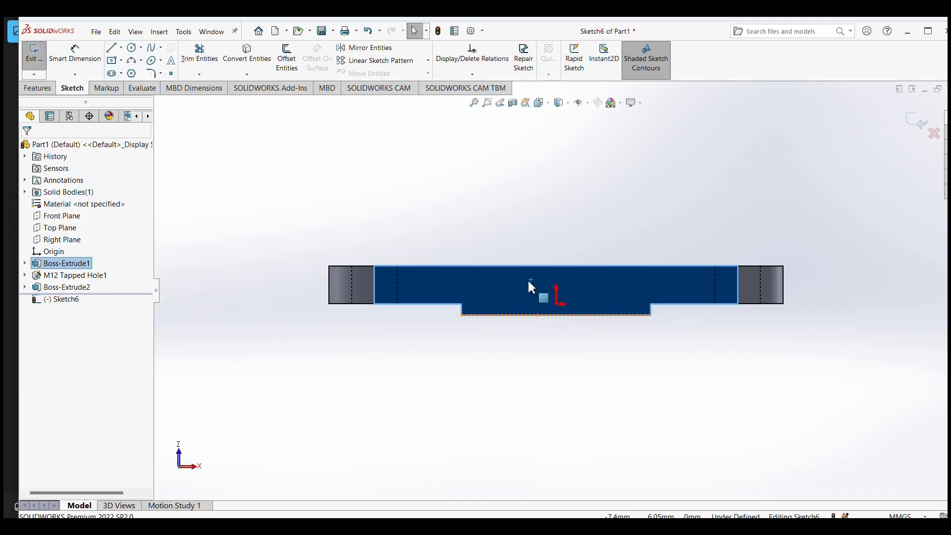
{"action": "left_click", "coordinate": [114, 50]}
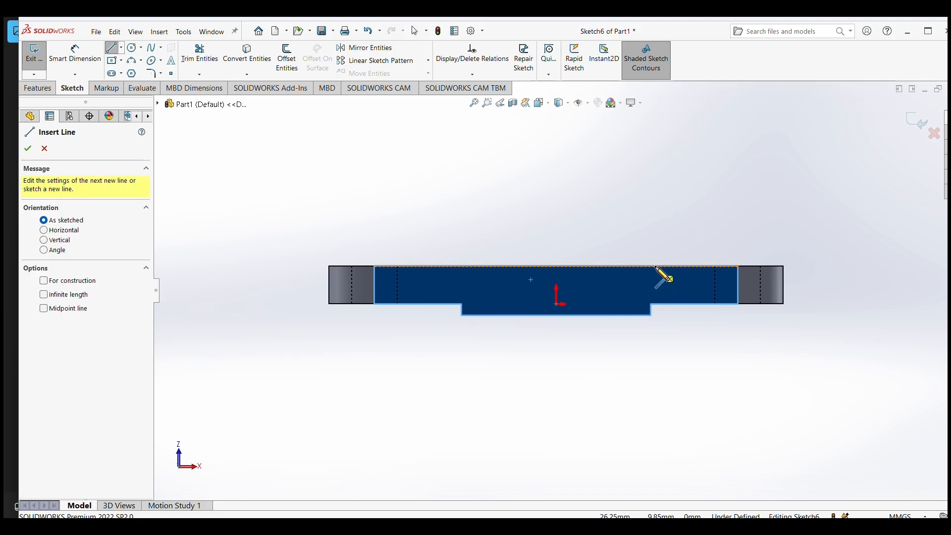
{"action": "left_click", "coordinate": [653, 267]}
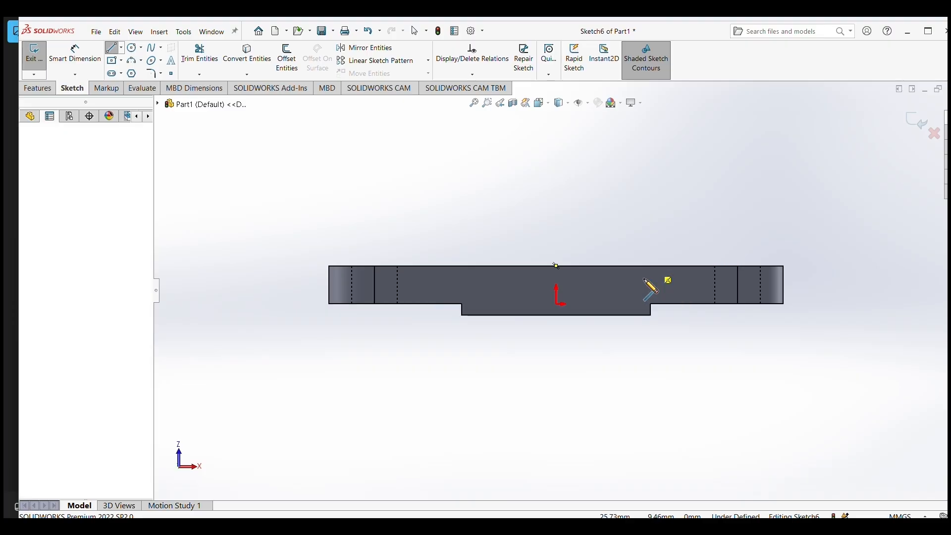
{"action": "left_click", "coordinate": [634, 278]}
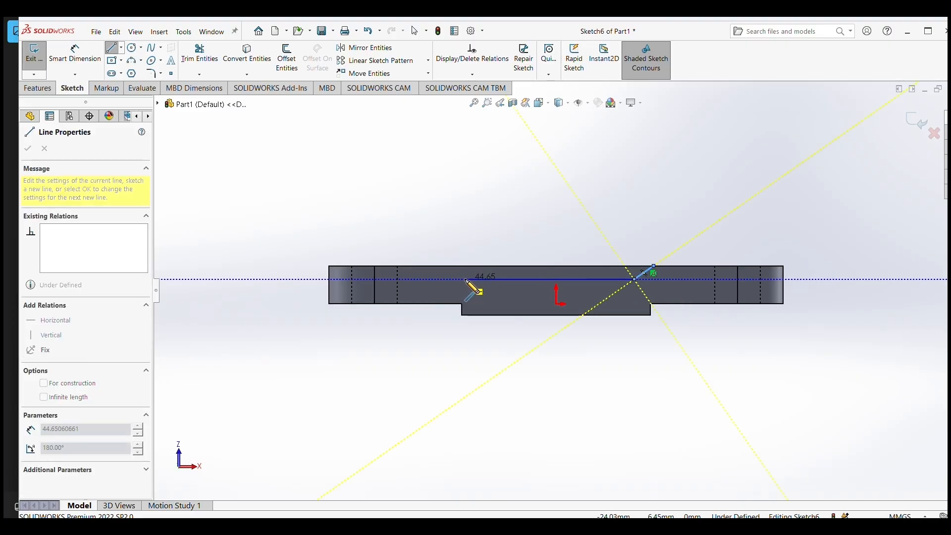
{"action": "left_click", "coordinate": [465, 280]}
{"action": "left_click", "coordinate": [441, 266]}
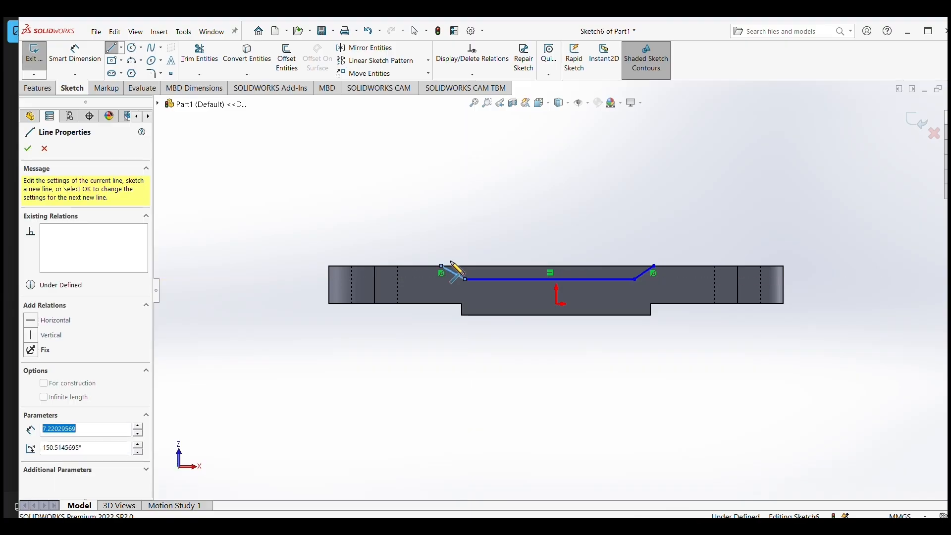
{"action": "right_click", "coordinate": [515, 229]}
{"action": "left_click", "coordinate": [533, 238]}
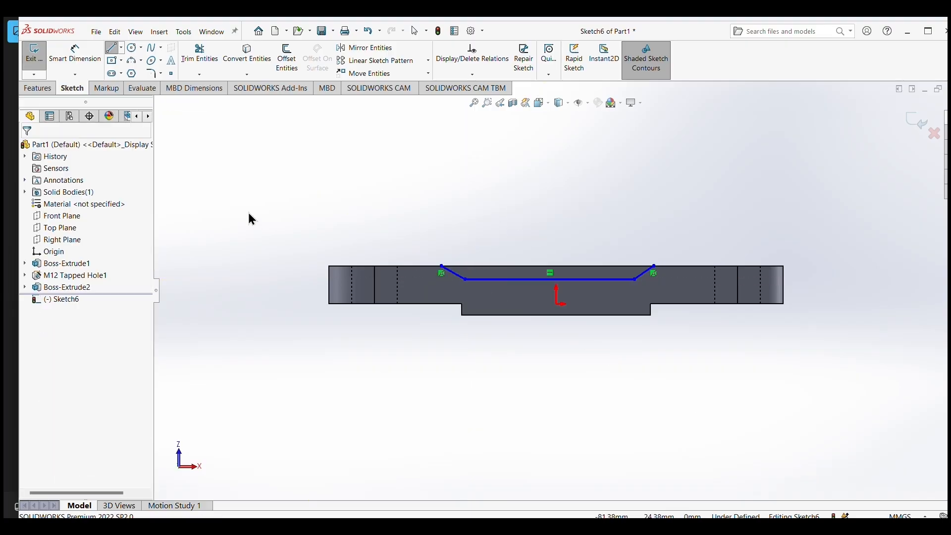
Dimension the profile's horizontal base line and set its length to 50 mm.
{"action": "left_click", "coordinate": [68, 60]}
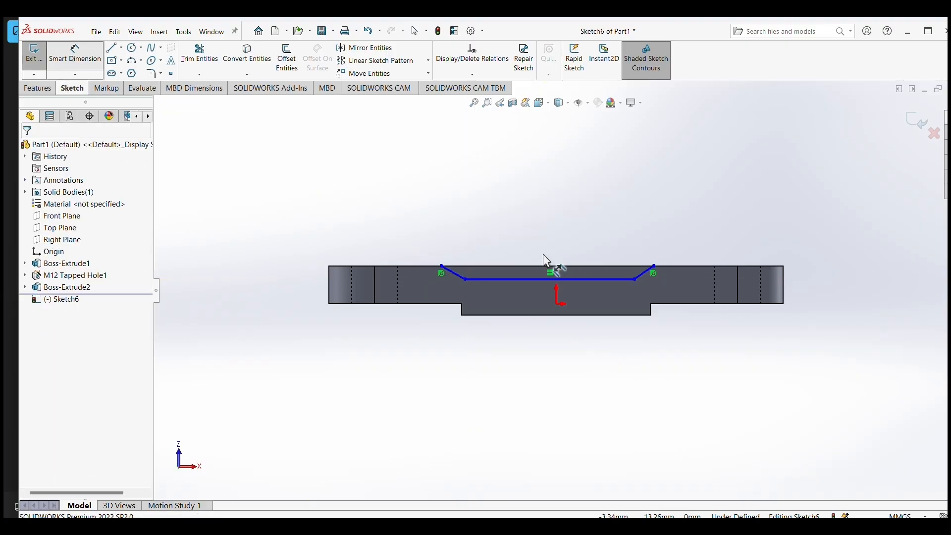
{"action": "left_click", "coordinate": [550, 276]}
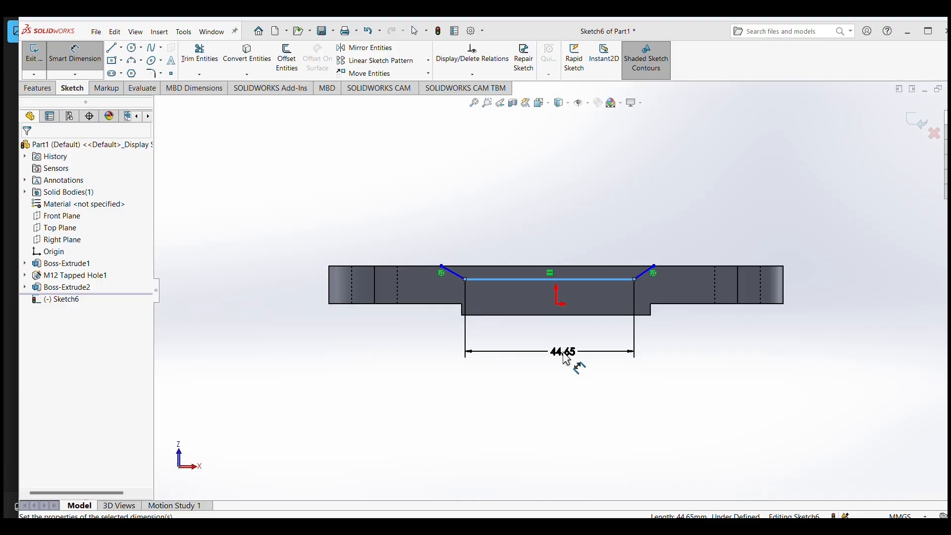
{"action": "left_click", "coordinate": [563, 354]}
{"action": "type", "text": "50"}
{"action": "key", "text": "Return"}
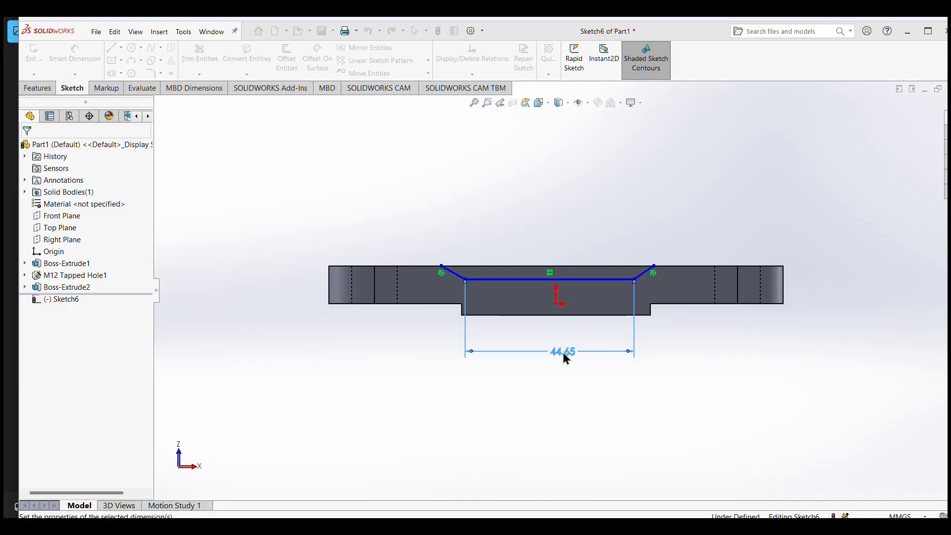
Dimension the distance between the profile's two open end points on the plate edge and set it to 56 mm.
{"action": "left_click", "coordinate": [442, 266]}
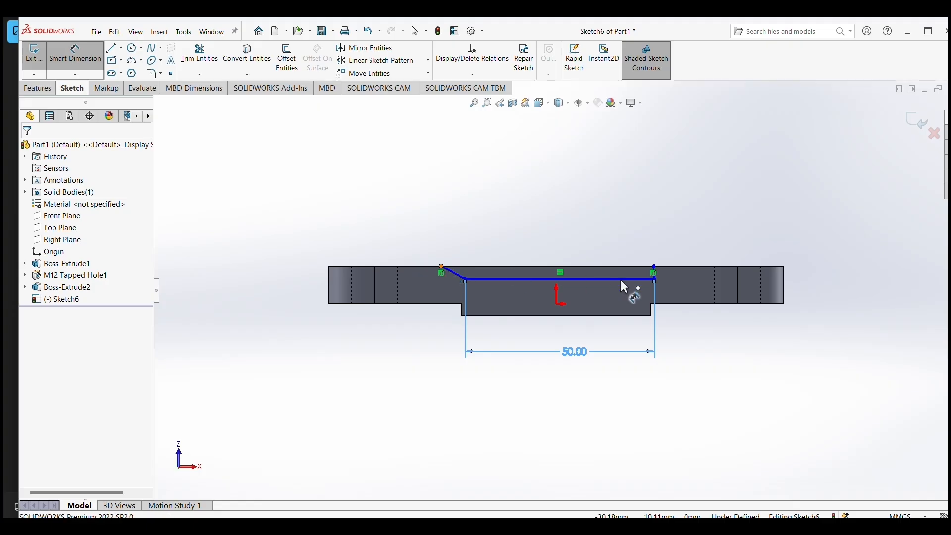
{"action": "left_click", "coordinate": [652, 265]}
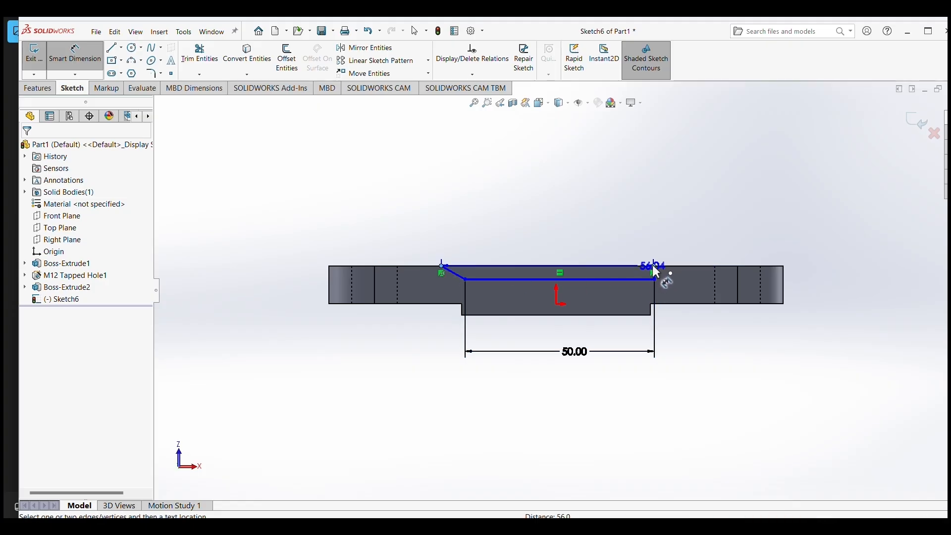
{"action": "left_click", "coordinate": [559, 210]}
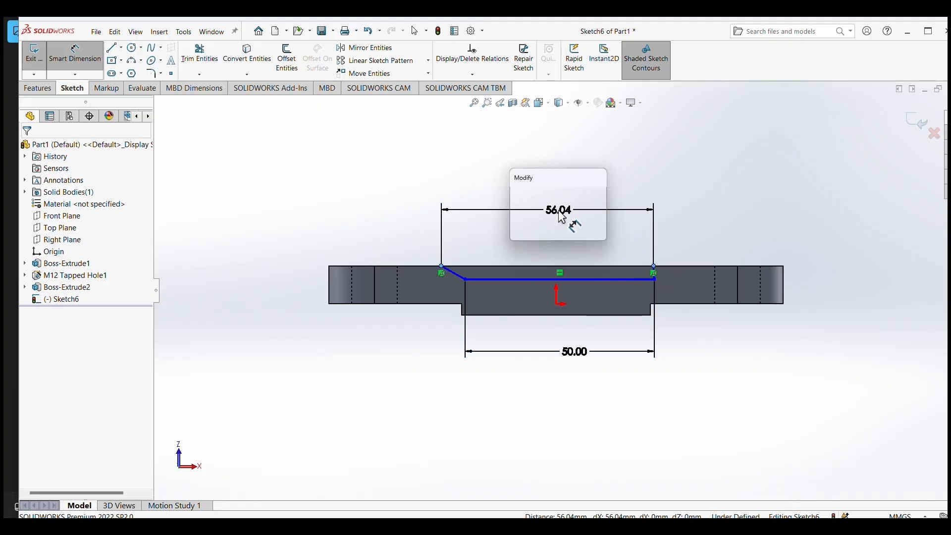
{"action": "type", "text": "56"}
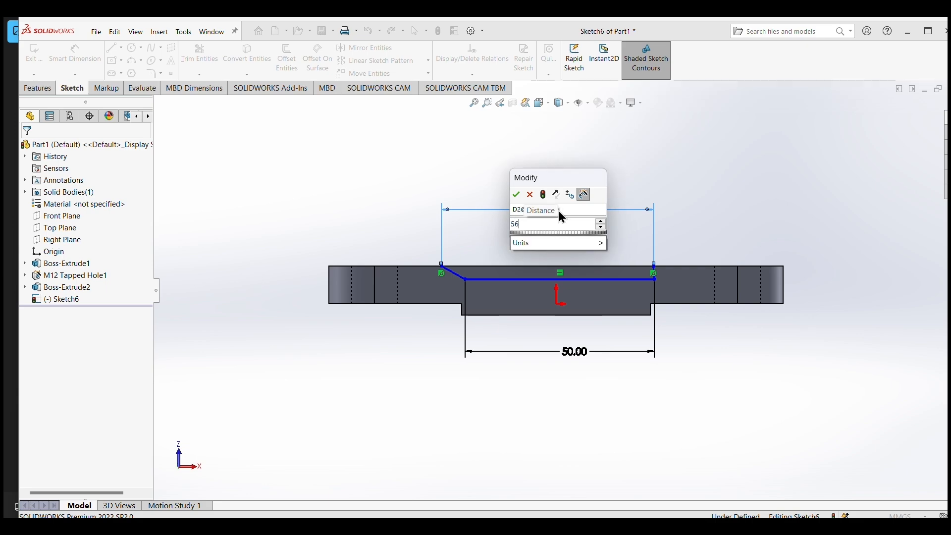
{"action": "key", "text": "Return"}
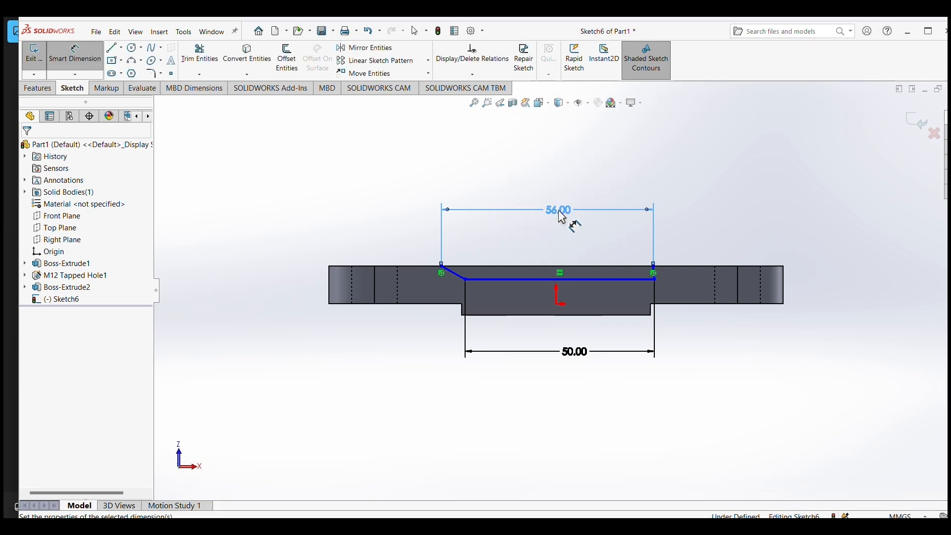
Dimension the angle between the profile's right slanted line and the plate edge and set it to 45°.
{"action": "scroll", "coordinate": [705, 255], "scroll_direction": "down", "scroll_amount": 3}
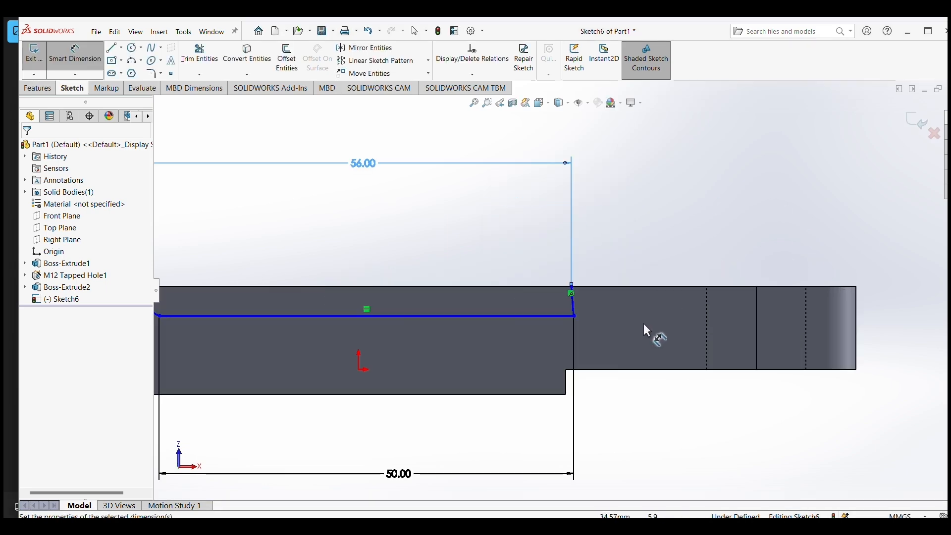
{"action": "left_click", "coordinate": [573, 305]}
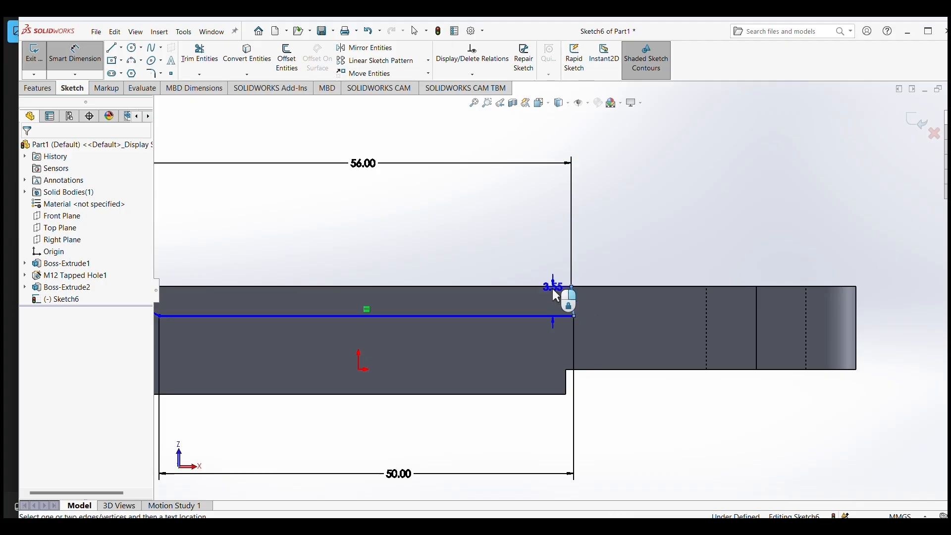
{"action": "left_click", "coordinate": [551, 287]}
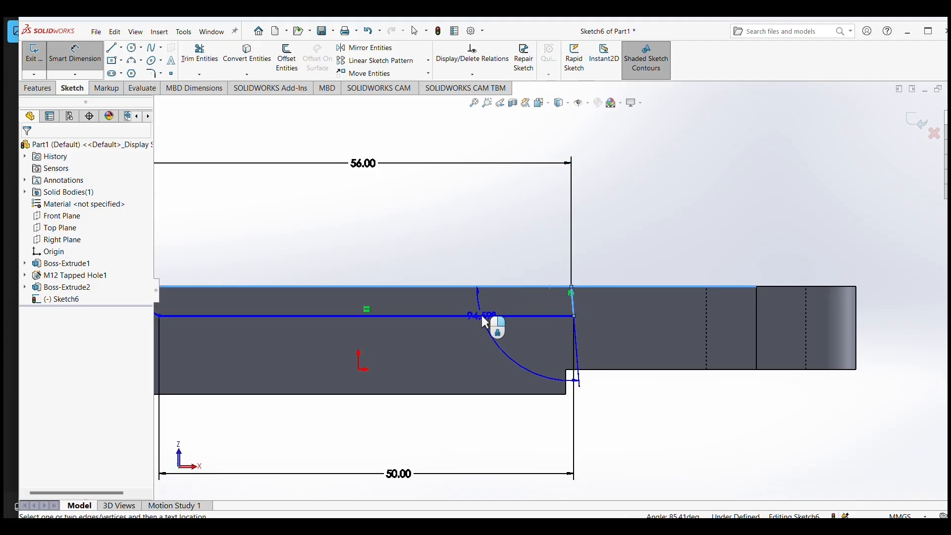
{"action": "left_click", "coordinate": [490, 337]}
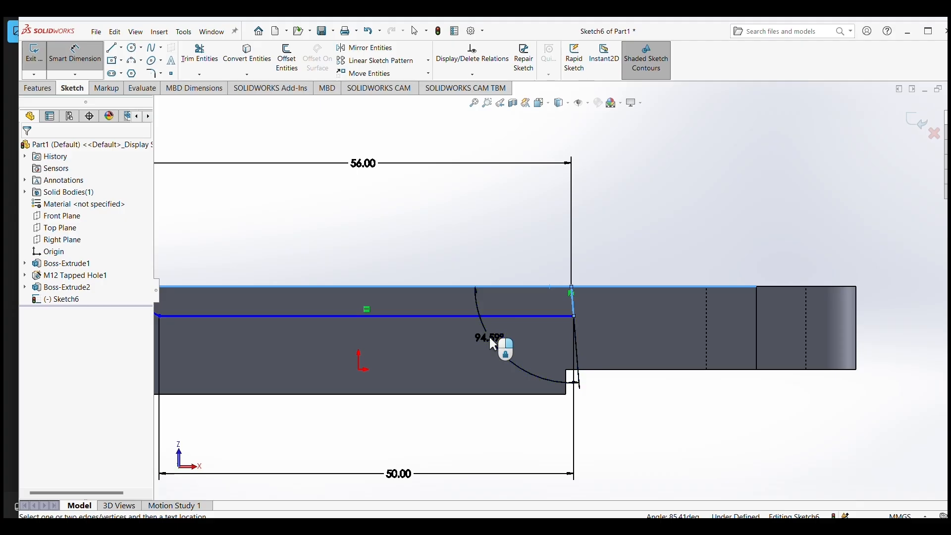
{"action": "left_click", "coordinate": [489, 337]}
{"action": "type", "text": "45"}
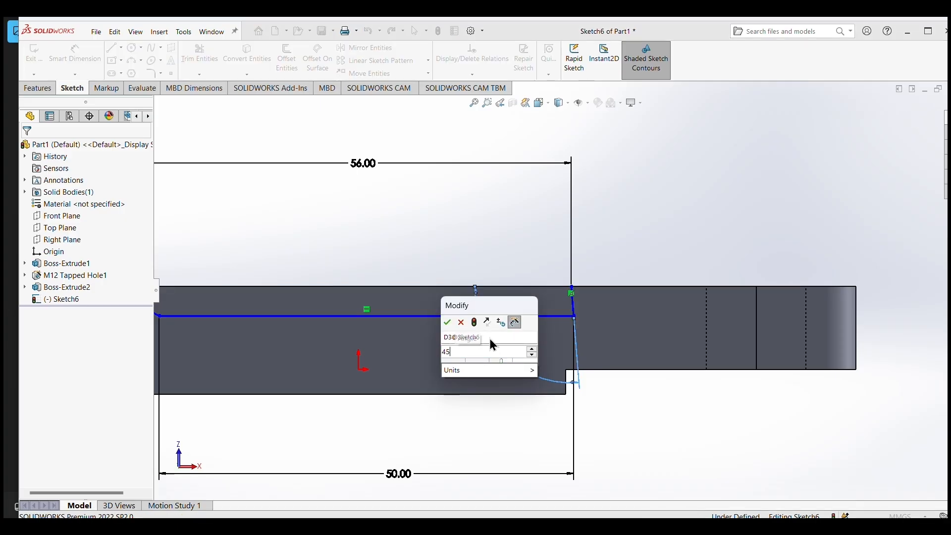
{"action": "key", "text": "Return"}
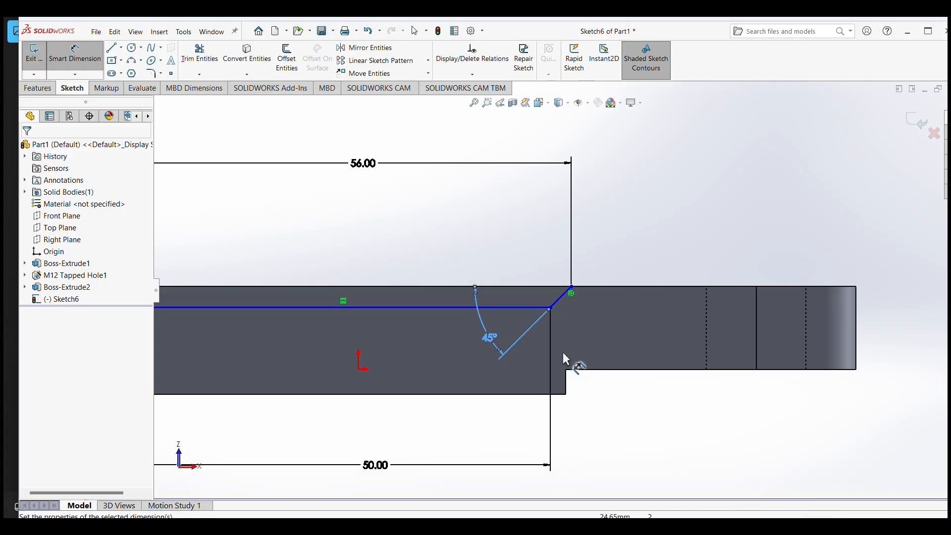
Dimension the angle between the profile's left slanted line and the plate edge and set it to 45°.
{"action": "scroll", "coordinate": [555, 349], "scroll_direction": "up", "scroll_amount": 3}
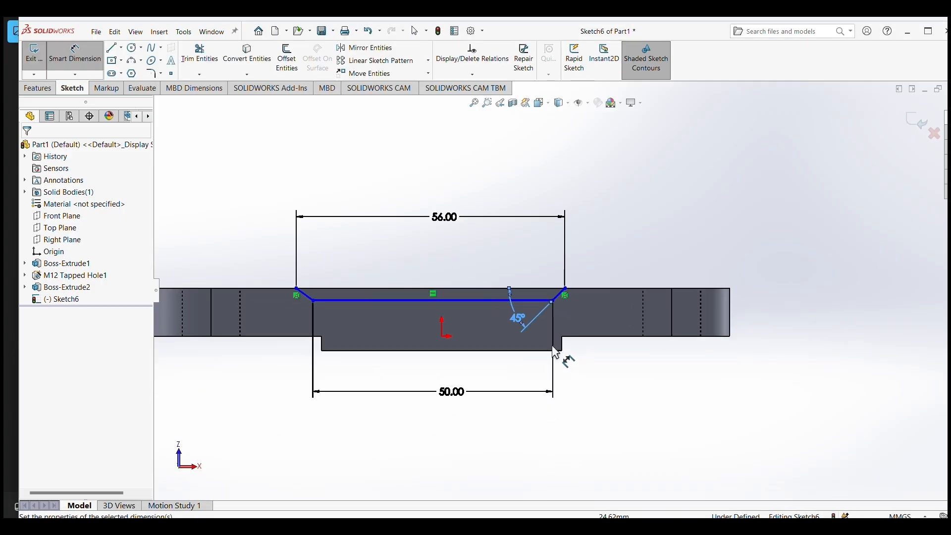
{"action": "left_click", "coordinate": [311, 301]}
{"action": "left_click", "coordinate": [318, 288]}
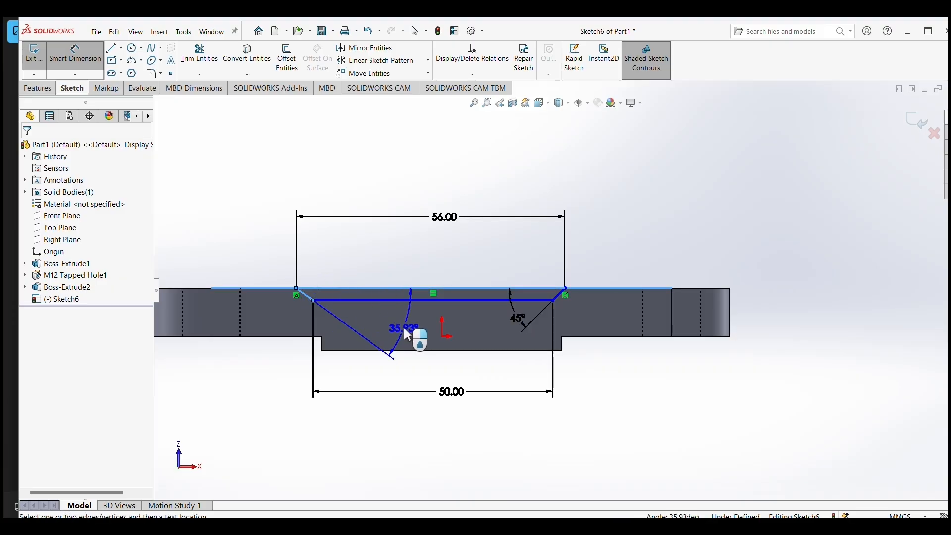
{"action": "left_click", "coordinate": [403, 328]}
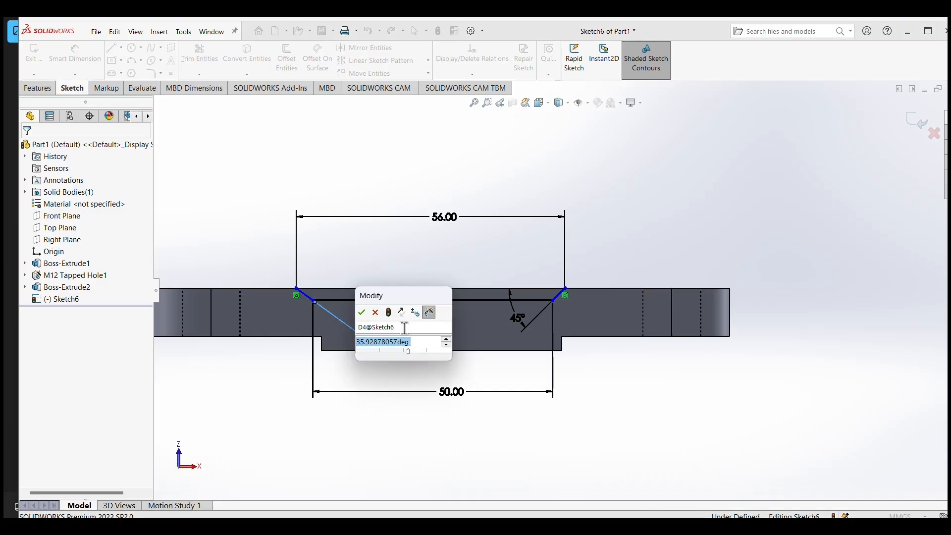
{"action": "type", "text": "45"}
{"action": "key", "text": "Return"}
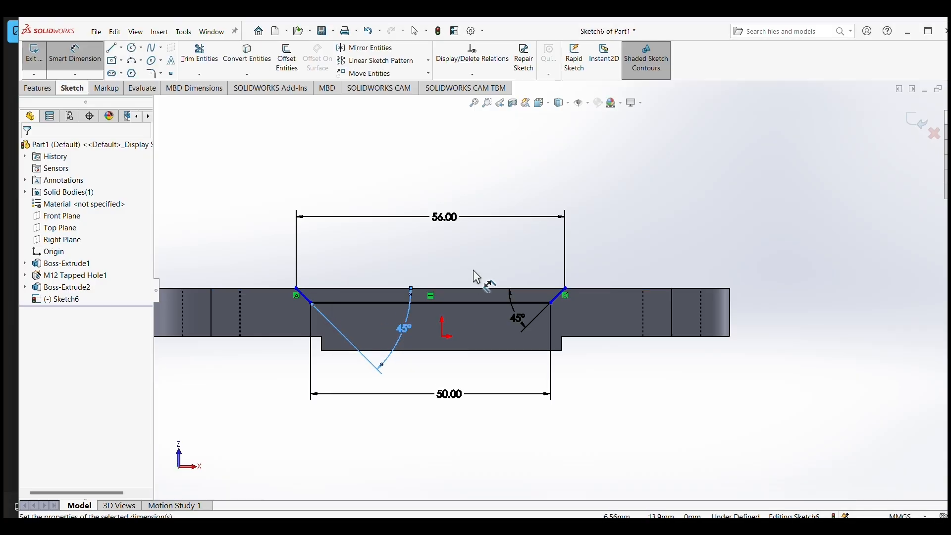
Dimension the horizontal distance from the origin to the right end of the profile's base line and set it to 25 mm.
{"action": "left_click", "coordinate": [442, 337]}
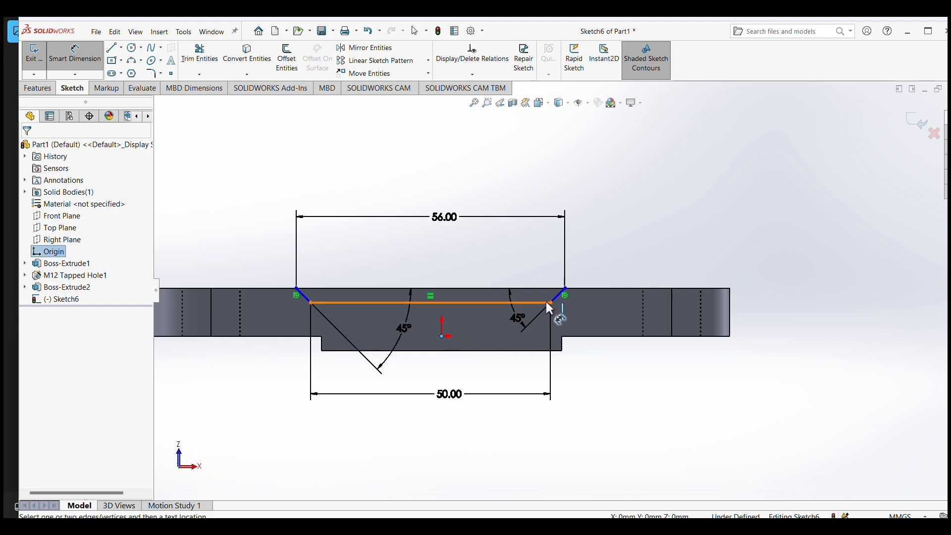
{"action": "left_click", "coordinate": [550, 300]}
{"action": "left_click", "coordinate": [513, 451]}
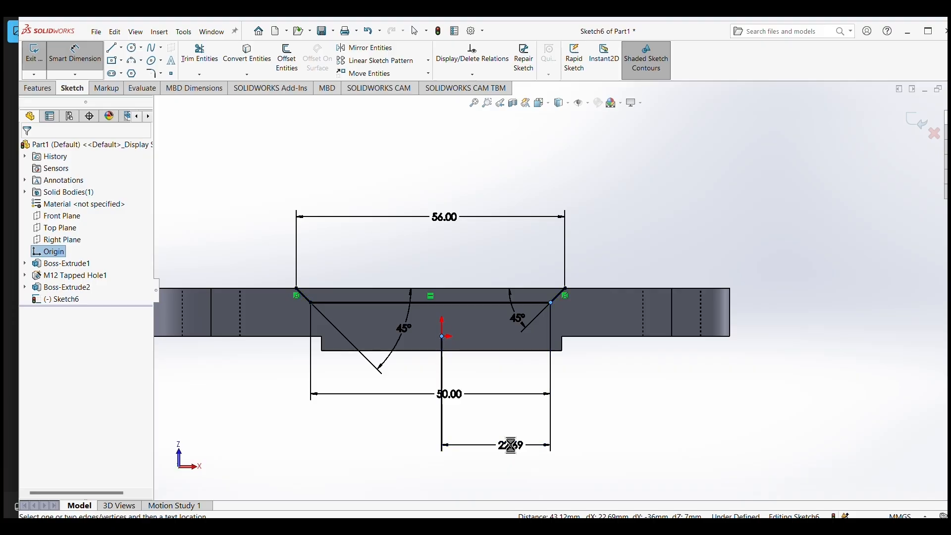
{"action": "type", "text": "25"}
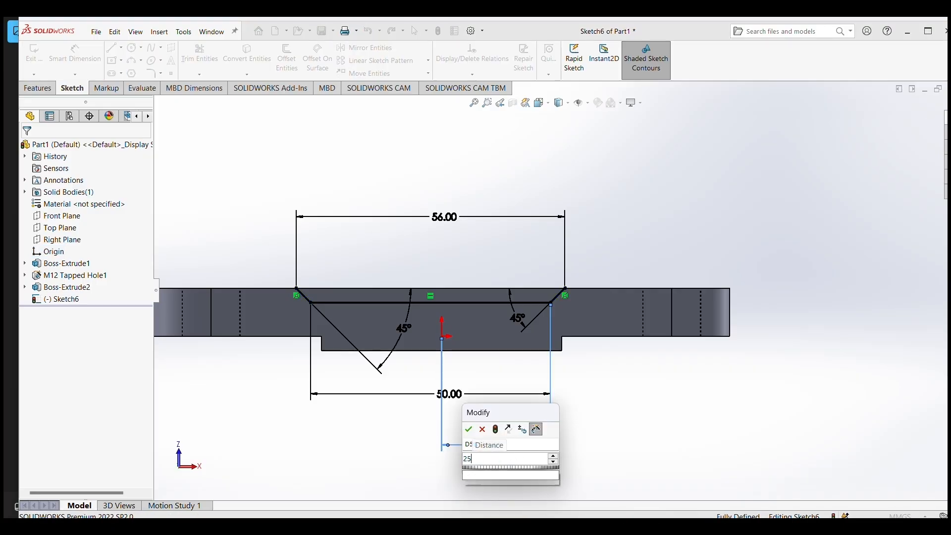
{"action": "key", "text": "Return"}
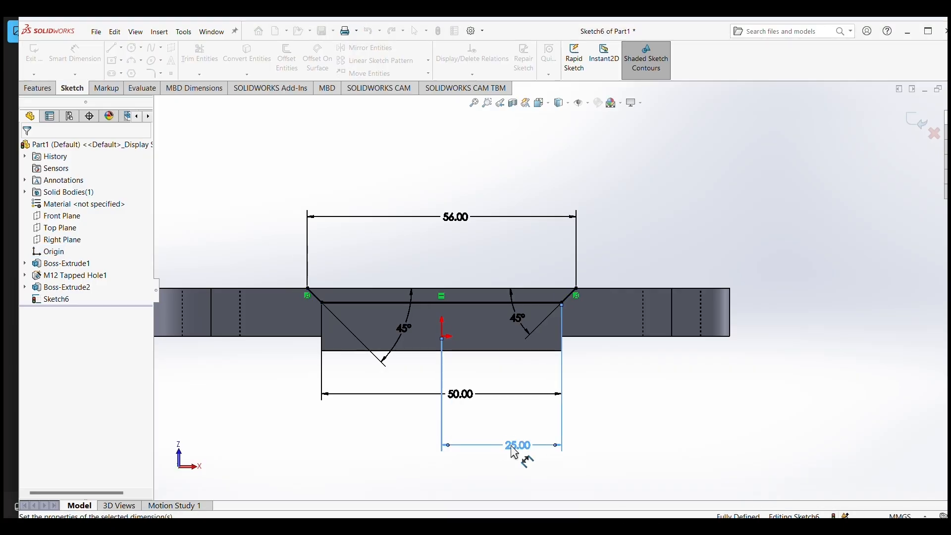
{"action": "scroll", "coordinate": [626, 340], "scroll_direction": "down", "scroll_amount": 1}
{"action": "scroll", "coordinate": [669, 333], "scroll_direction": "up", "scroll_amount": 1}
{"action": "scroll", "coordinate": [709, 327], "scroll_direction": "down", "scroll_amount": 3}
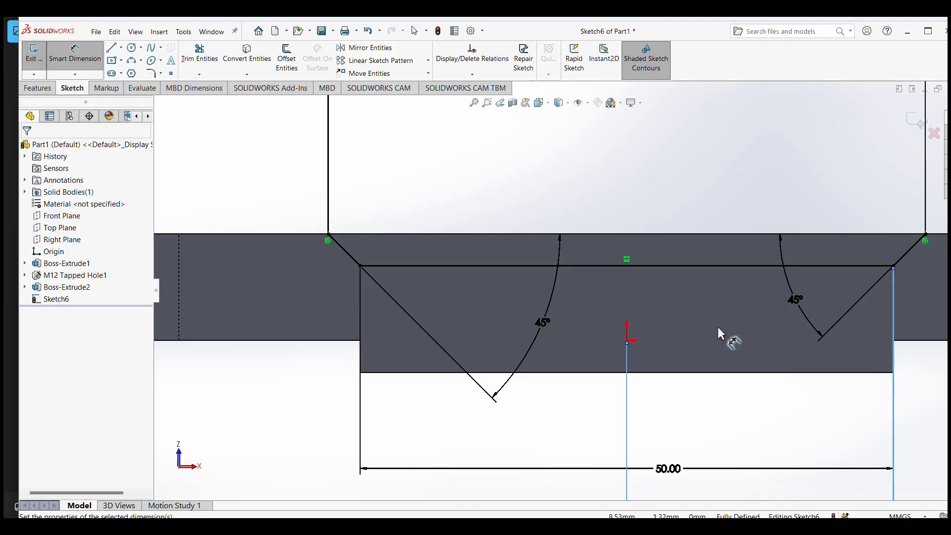
{"action": "scroll", "coordinate": [718, 327], "scroll_direction": "up", "scroll_amount": 3}
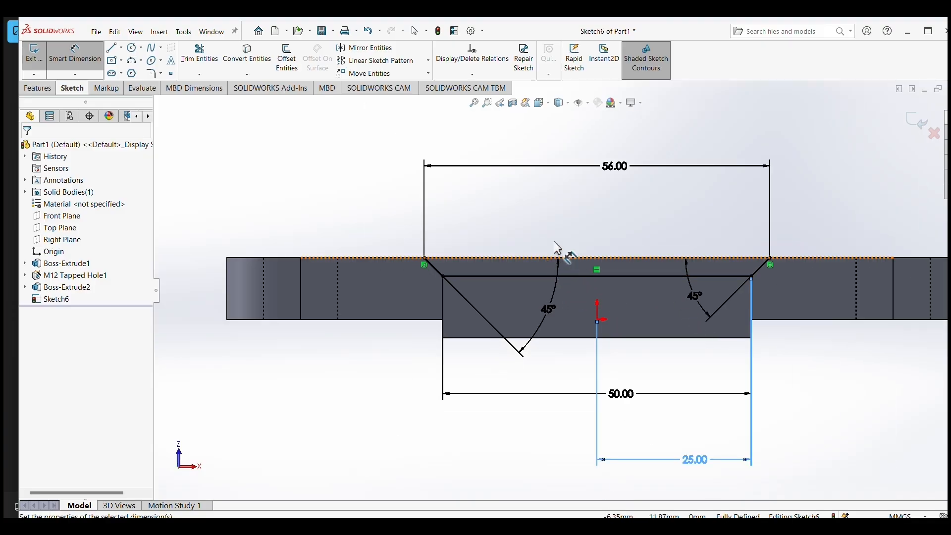
{"action": "key", "text": "Escape"}
Close the trapezoidal profile with a 56 mm horizontal line along the plate edge between its two open end points.
{"action": "left_click", "coordinate": [38, 88]}
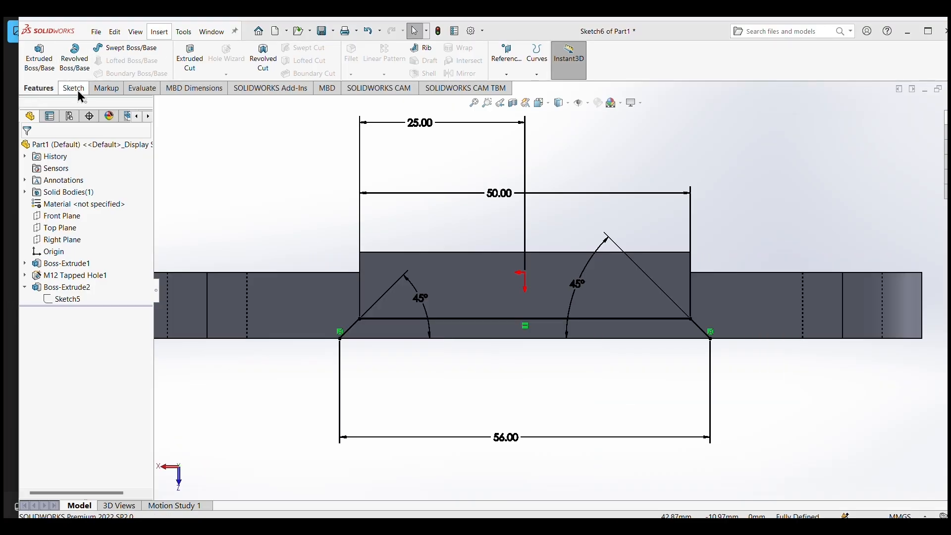
{"action": "left_click", "coordinate": [76, 90]}
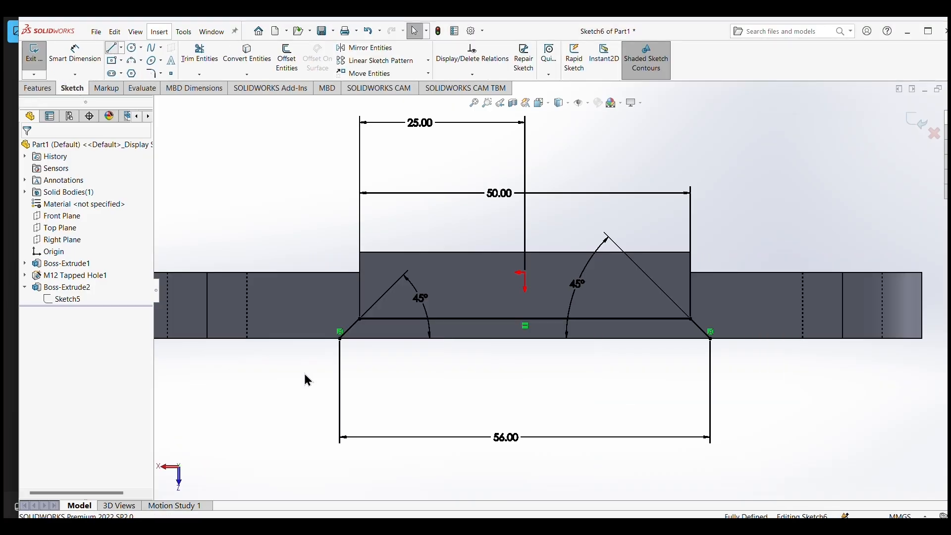
{"action": "key", "text": "l"}
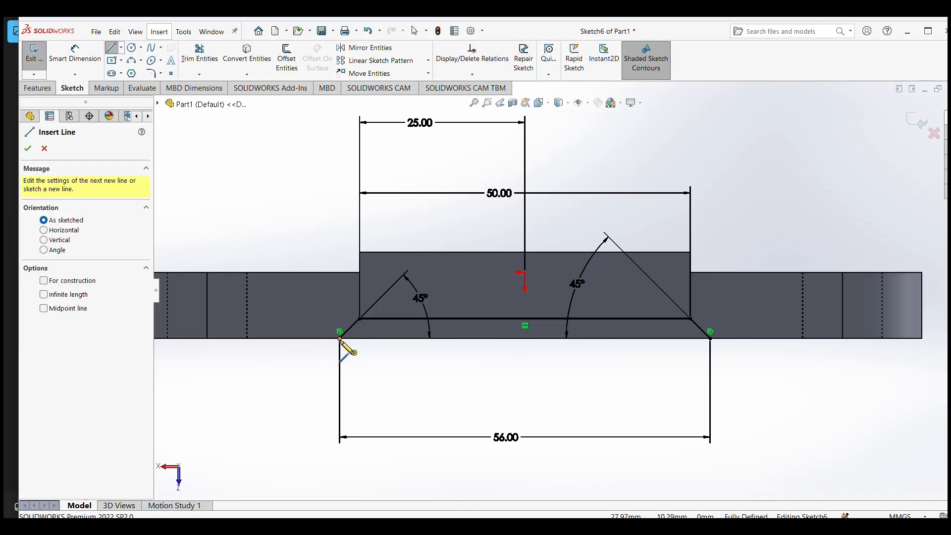
{"action": "mouse_move", "coordinate": [340, 338]}
{"action": "left_mouse_down"}
{"action": "mouse_move", "coordinate": [630, 350]}
{"action": "mouse_move", "coordinate": [711, 338]}
{"action": "left_mouse_up"}
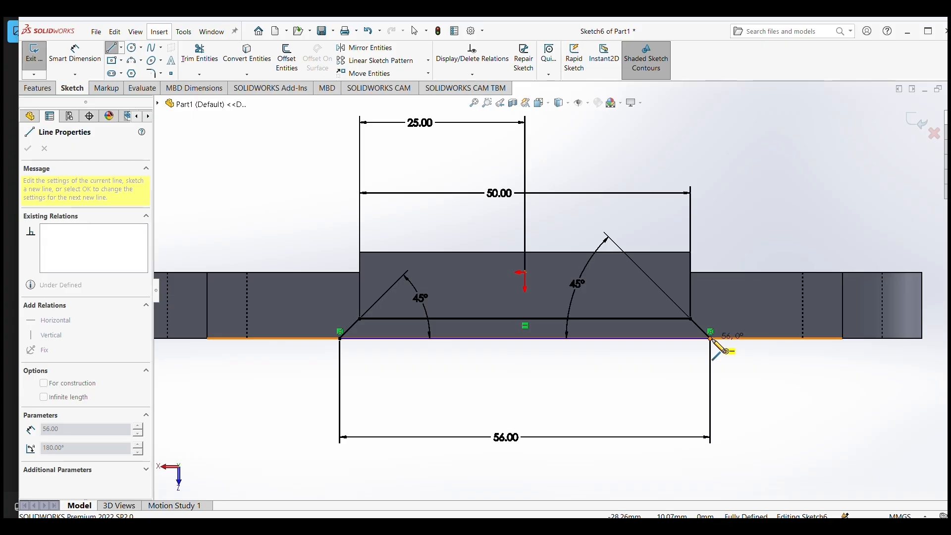
{"action": "right_click", "coordinate": [732, 390]}
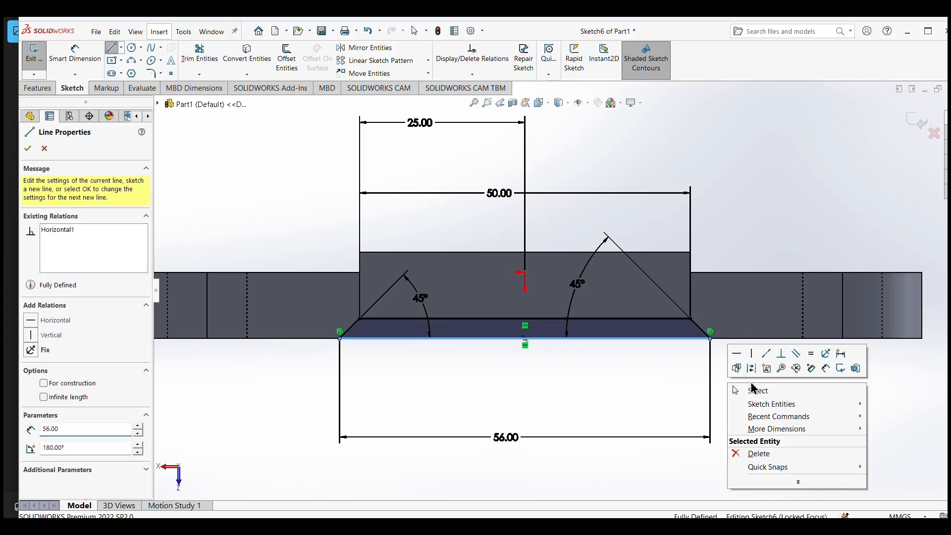
{"action": "left_click", "coordinate": [757, 390]}
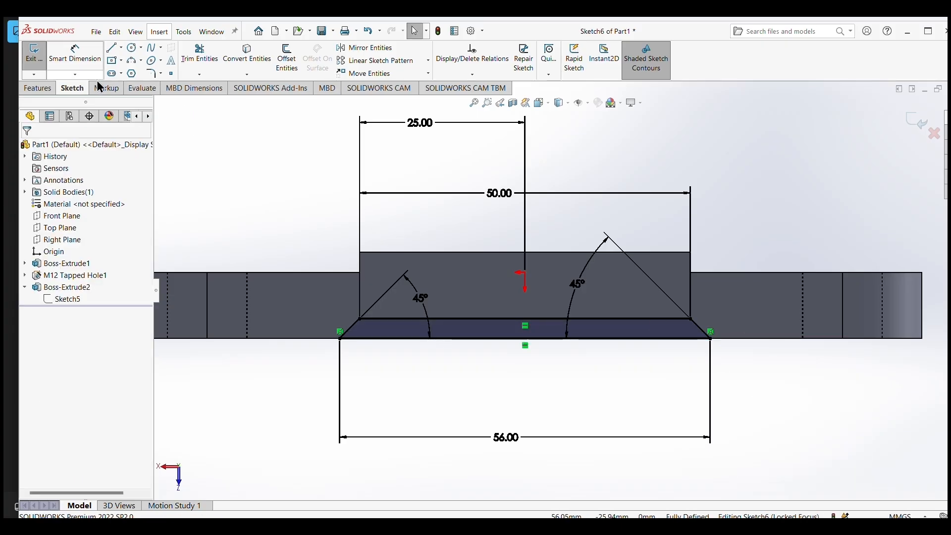
Cut the closed trapezoidal profile out of the plate with an Extruded Cut using the Through All end condition.
{"action": "left_click", "coordinate": [39, 88]}
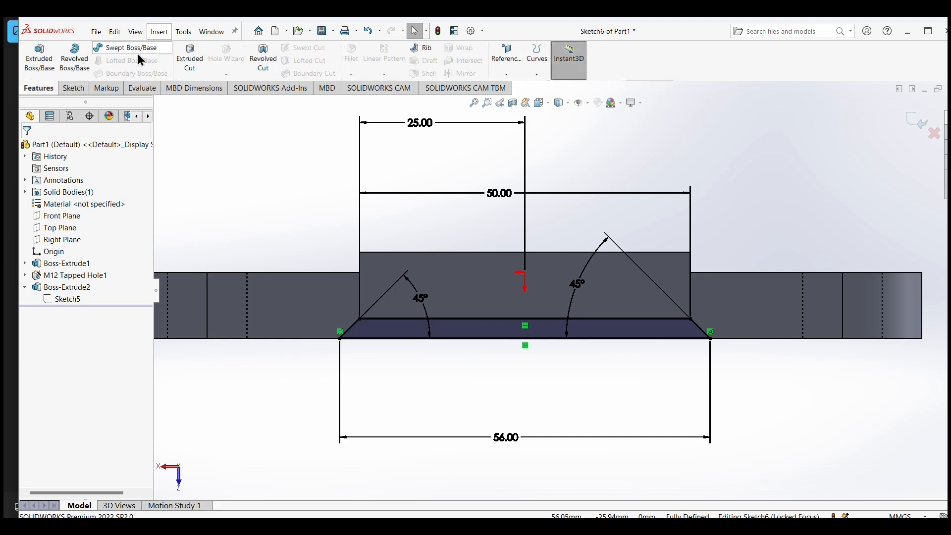
{"action": "left_click", "coordinate": [190, 58]}
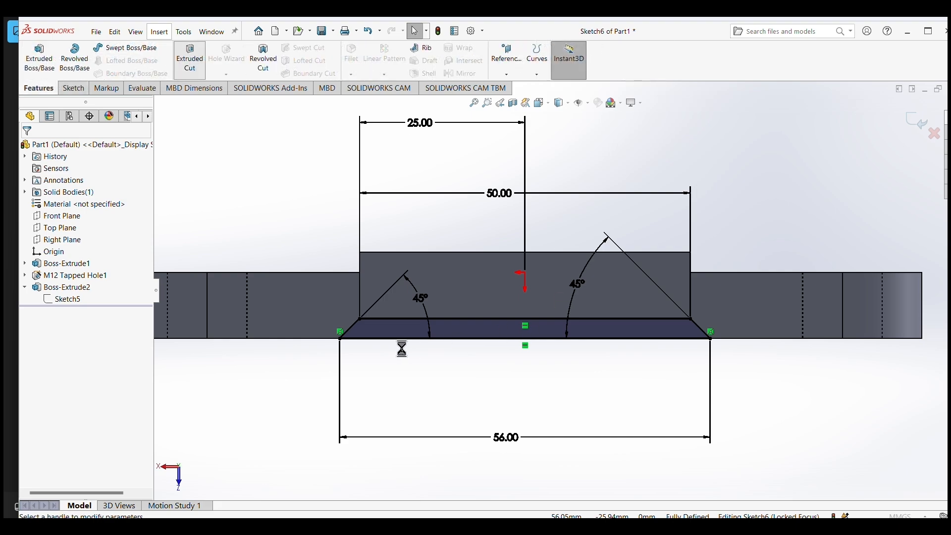
{"action": "left_click", "coordinate": [459, 332]}
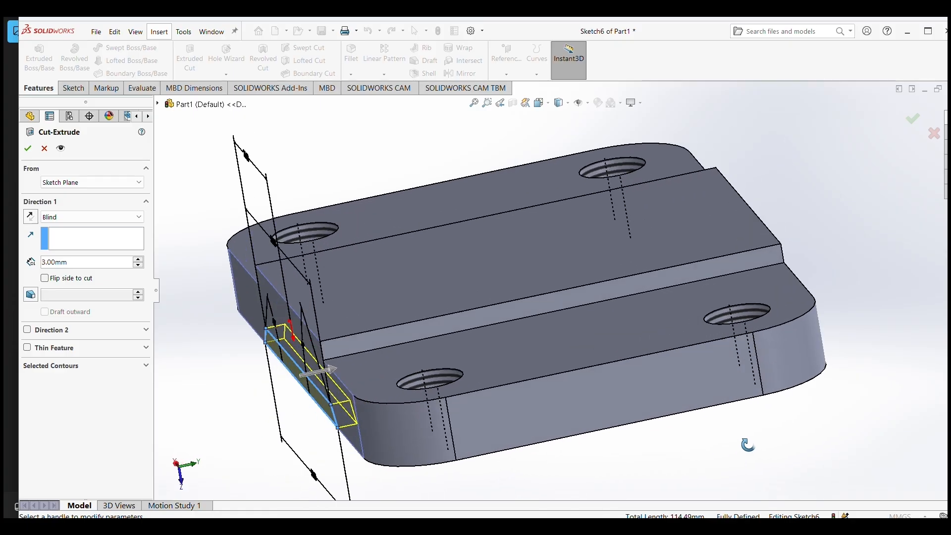
{"action": "left_click", "coordinate": [131, 218]}
{"action": "left_click", "coordinate": [74, 244]}
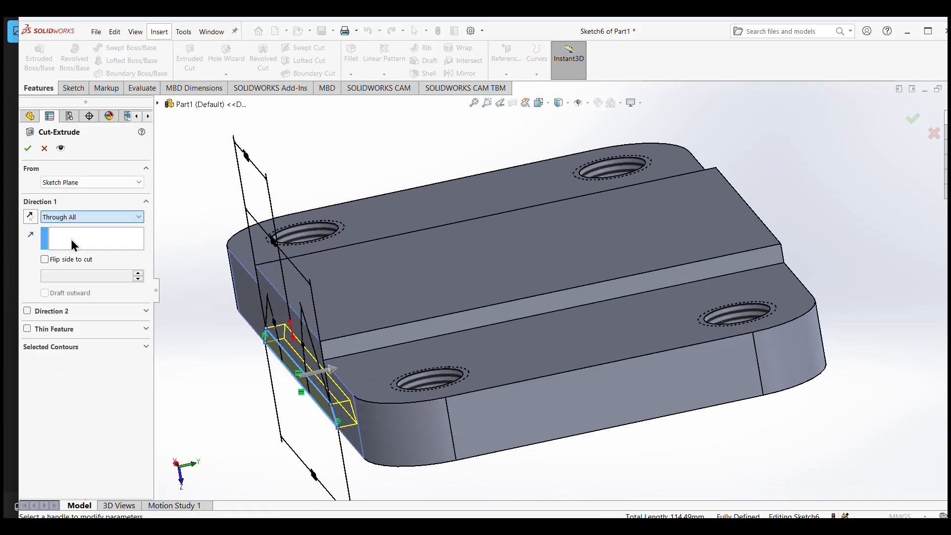
{"action": "mouse_move", "coordinate": [690, 434]}
{"action": "middle_mouse_down"}
{"action": "mouse_move", "coordinate": [666, 428]}
{"action": "mouse_move", "coordinate": [685, 424]}
{"action": "middle_mouse_up"}
{"action": "left_click", "coordinate": [28, 148]}
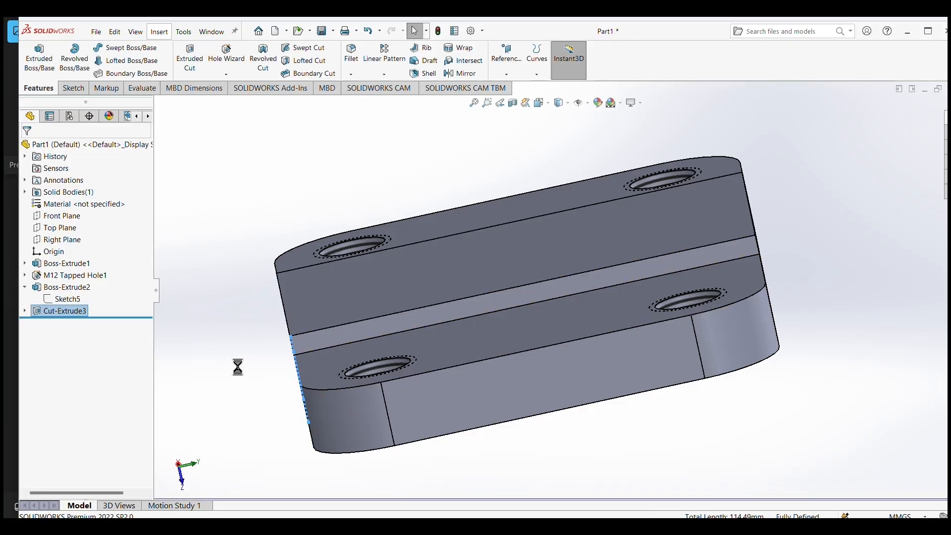
Apply a blue-violet colour from the standard swatches to the whole part as its appearance.
{"action": "middle_click_drag", "start_coordinate": [240, 367], "coordinate": [389, 357]}
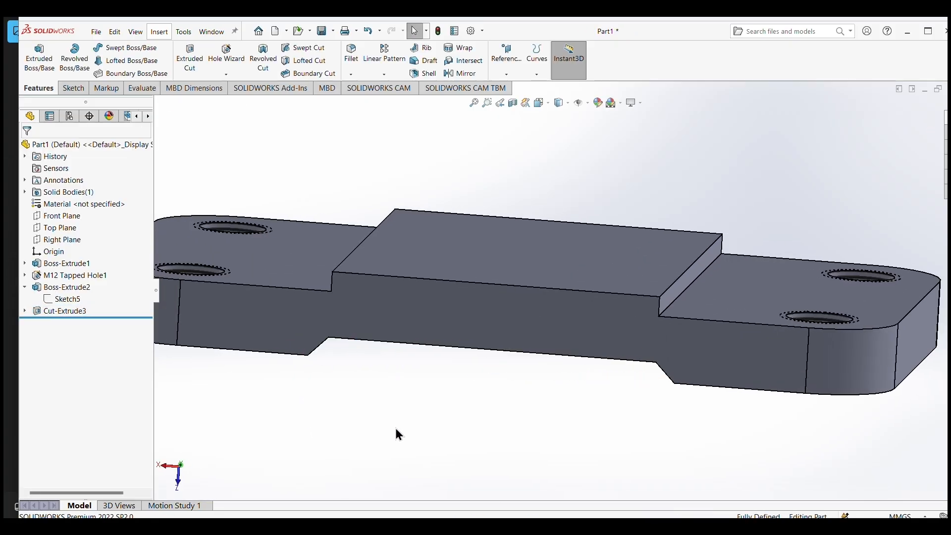
{"action": "middle_click_drag", "start_coordinate": [395, 432], "coordinate": [415, 410]}
{"action": "scroll", "coordinate": [424, 408], "scroll_direction": "down", "scroll_amount": 2}
{"action": "scroll", "coordinate": [424, 408], "scroll_direction": "up", "scroll_amount": 5}
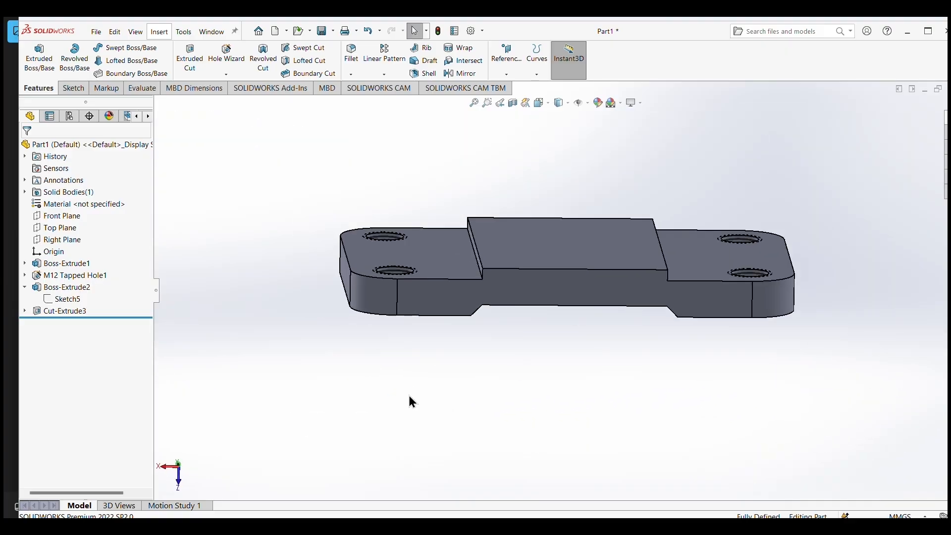
{"action": "middle_click_drag", "start_coordinate": [601, 381], "coordinate": [538, 371]}
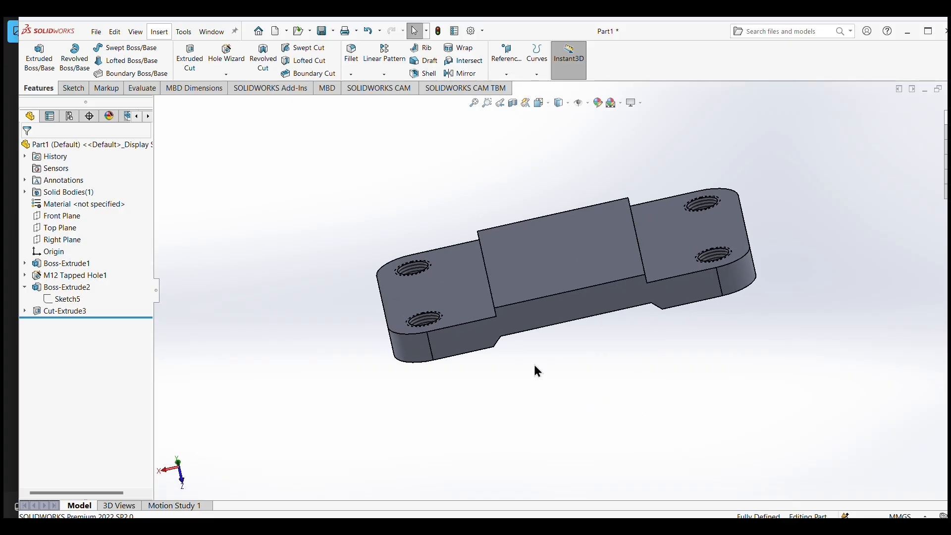
{"action": "left_click", "coordinate": [595, 101]}
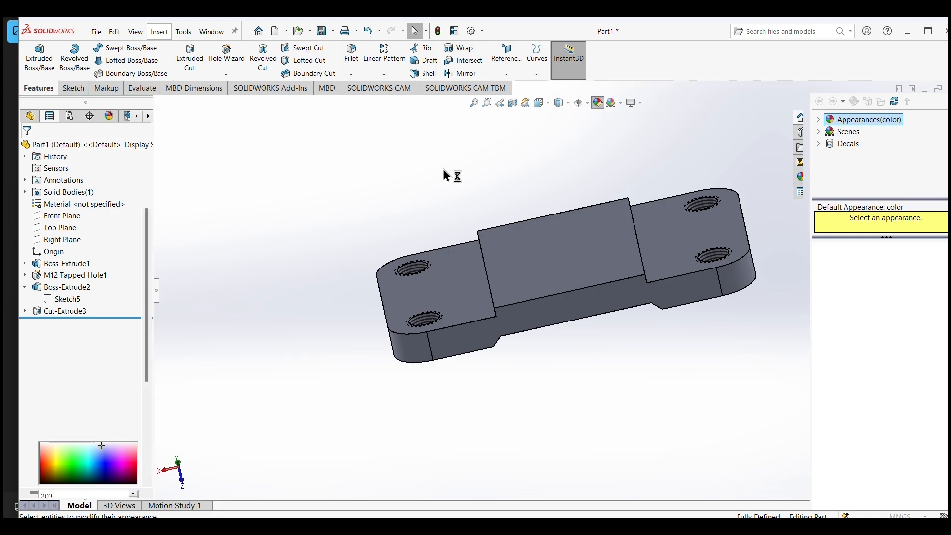
{"action": "left_click", "coordinate": [96, 390]}
{"action": "left_click", "coordinate": [94, 387]}
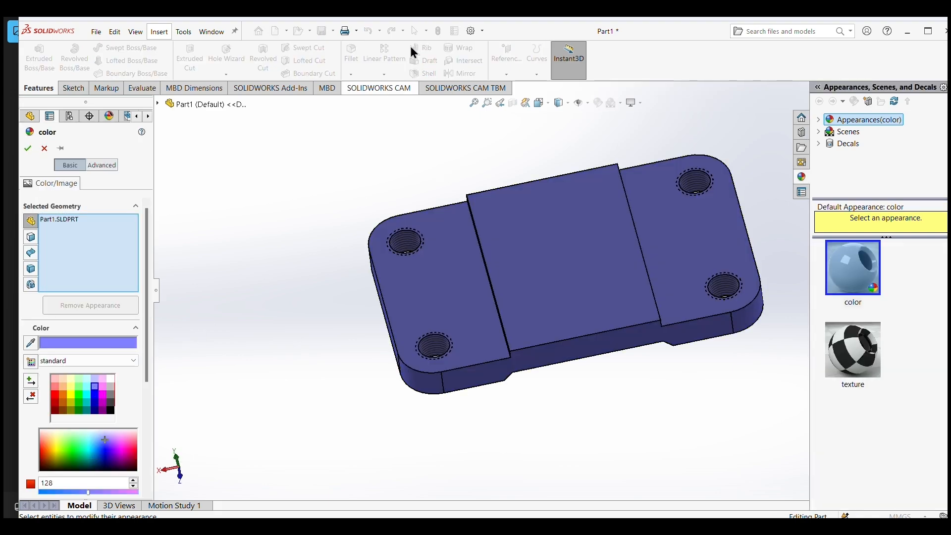
{"action": "left_click", "coordinate": [28, 148]}
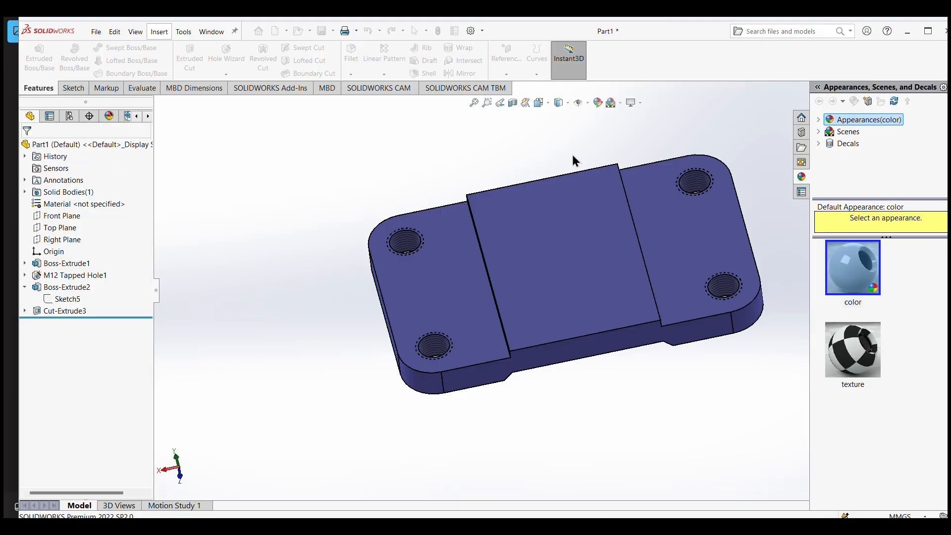
Save the finished base plate part in the Downloads folder under the file name b1.
{"action": "middle_click_drag", "start_coordinate": [657, 390], "coordinate": [695, 272]}
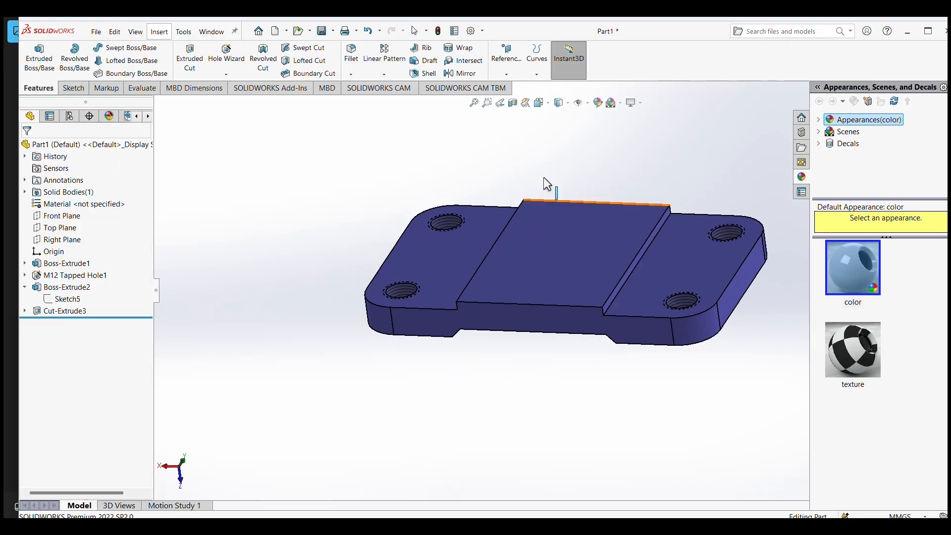
{"action": "left_click", "coordinate": [96, 33]}
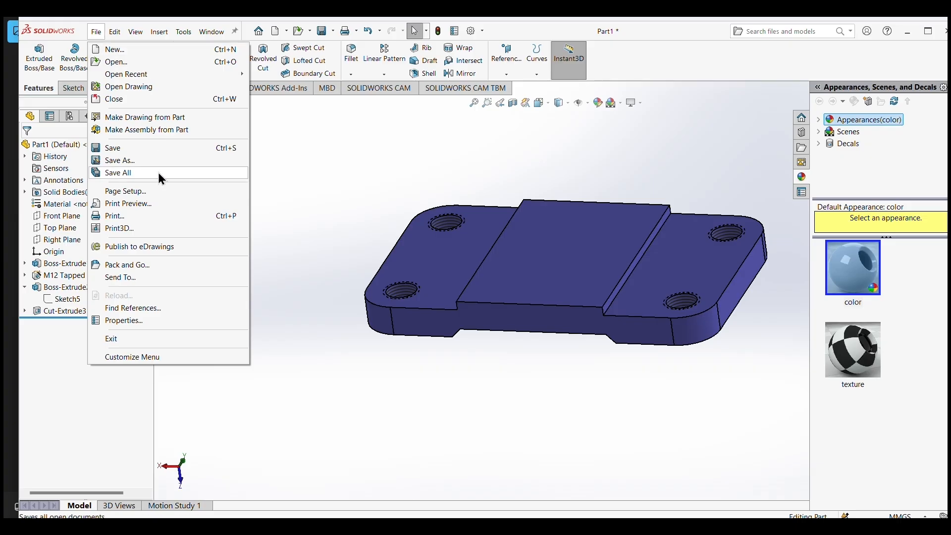
{"action": "left_click", "coordinate": [120, 148]}
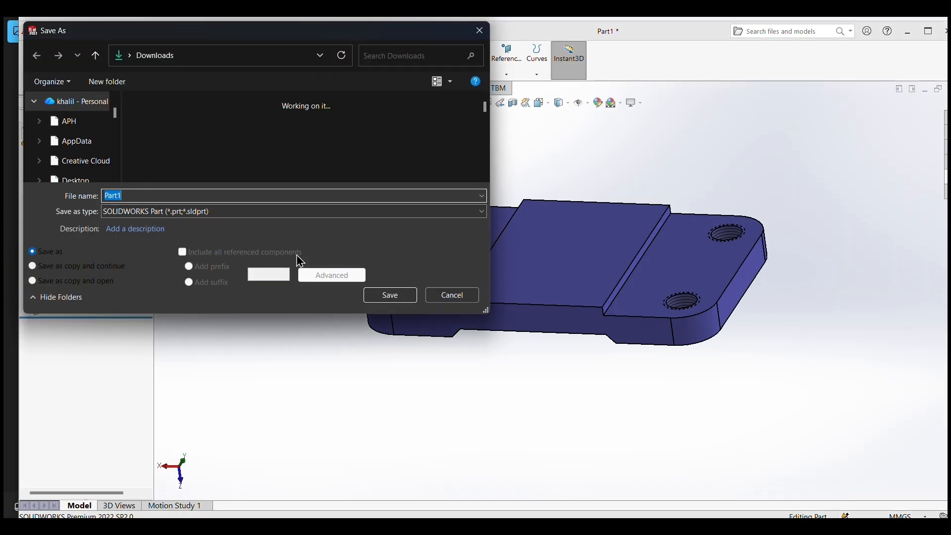
{"action": "type", "text": "b1"}
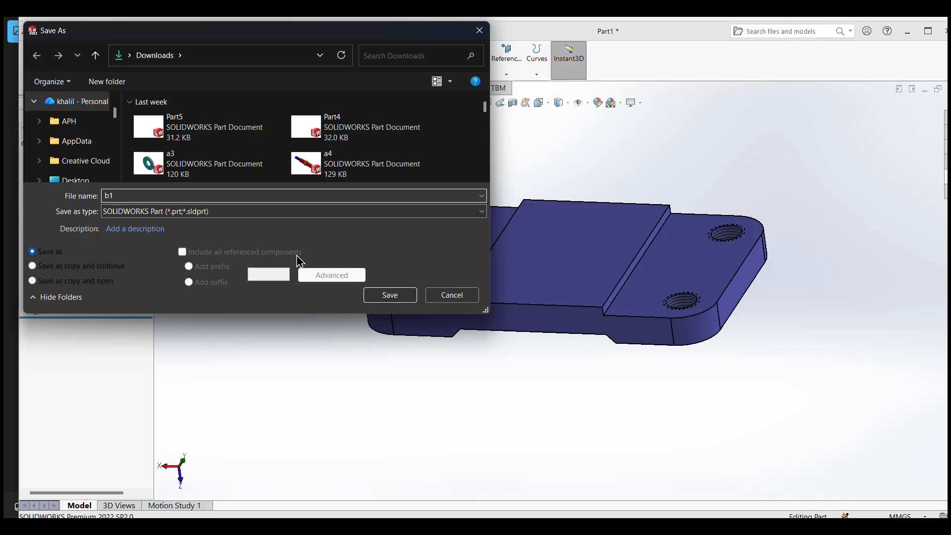
{"action": "left_click", "coordinate": [386, 296]}
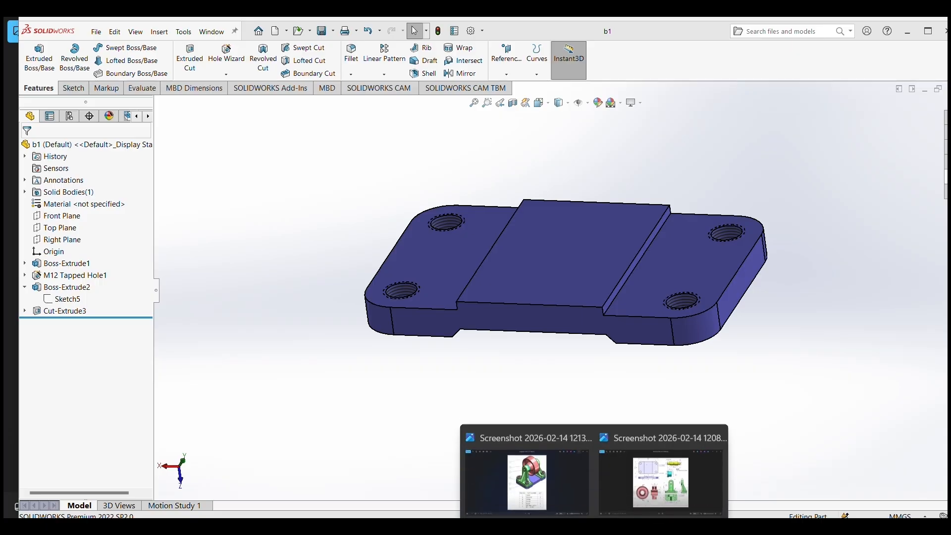
Consult the dimensioned parts drawing in the image viewer and create a new part document in SOLIDWORKS.
{"action": "left_click", "coordinate": [685, 494]}
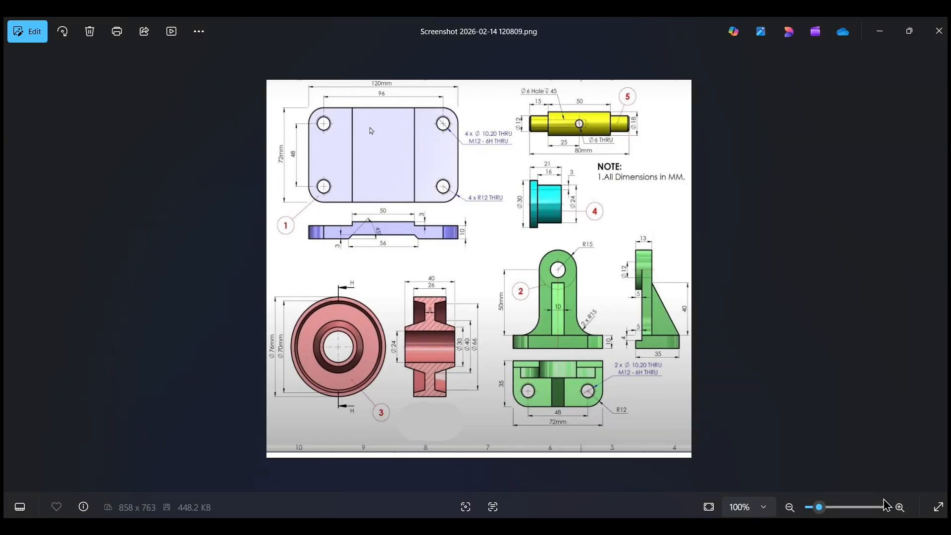
{"action": "left_click_drag", "start_coordinate": [820, 507], "coordinate": [819, 495]}
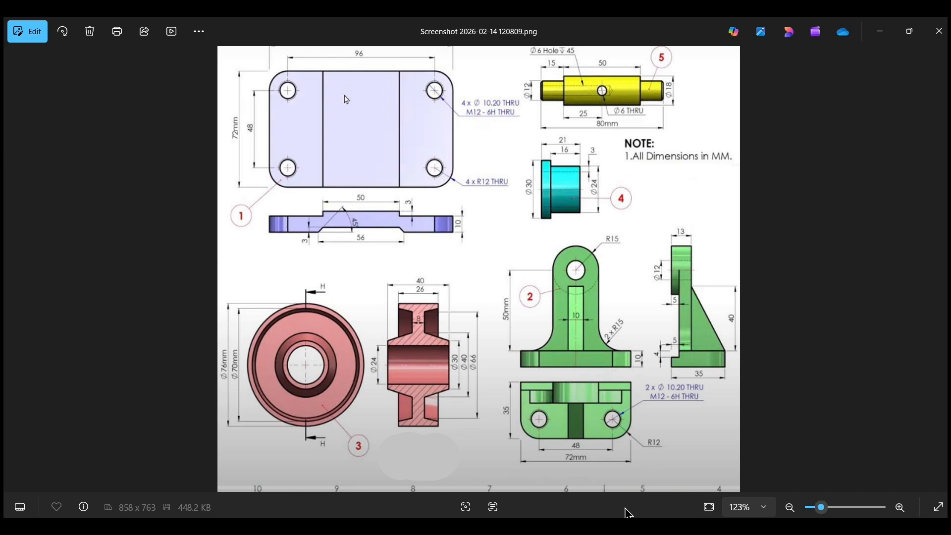
{"action": "key", "text": "alt+Tab"}
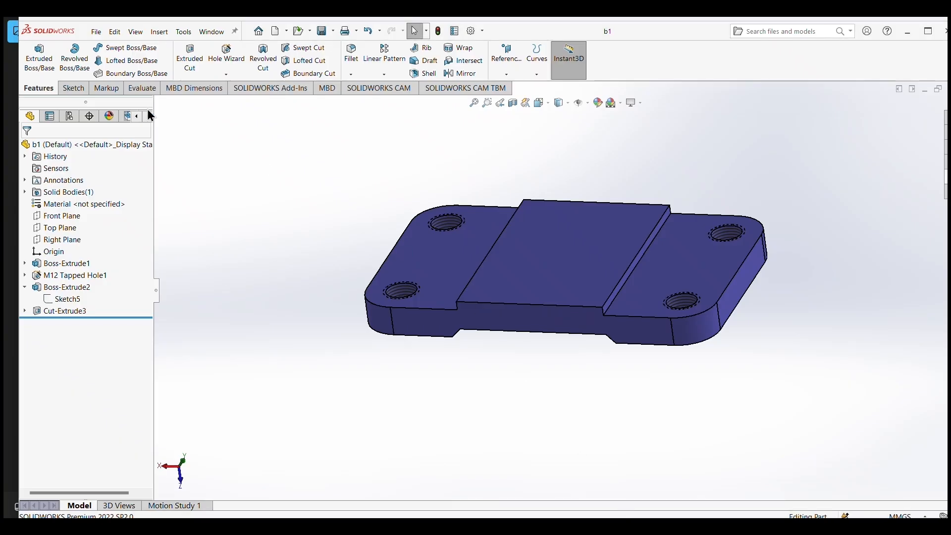
{"action": "left_click", "coordinate": [97, 32]}
{"action": "left_click", "coordinate": [102, 51]}
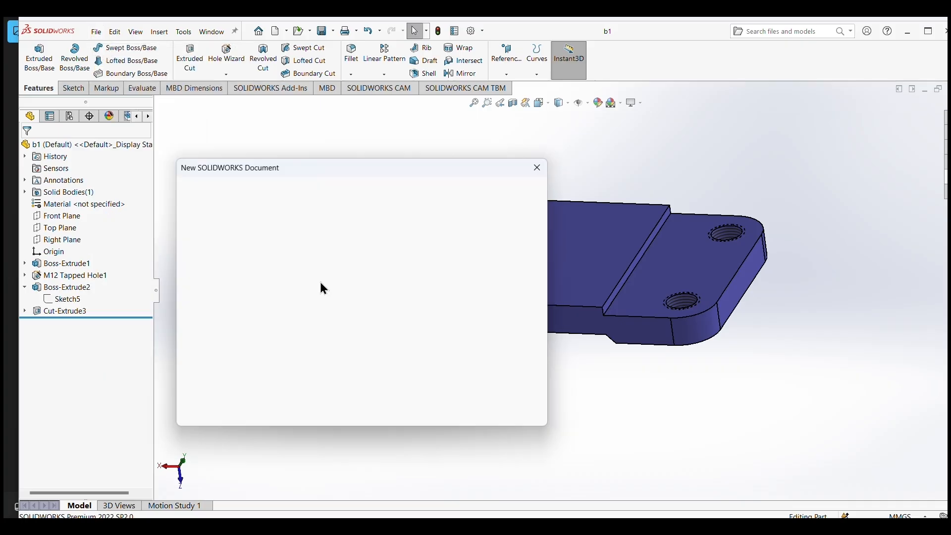
{"action": "left_click", "coordinate": [404, 406]}
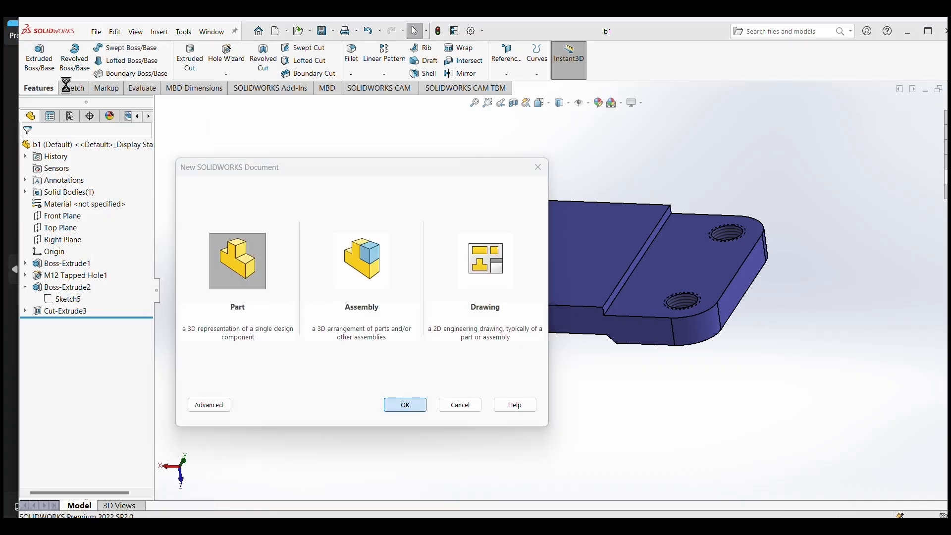
Sketch a center rectangle about 84 mm high on the Front Plane, centred on the origin.
{"action": "left_click", "coordinate": [72, 92]}
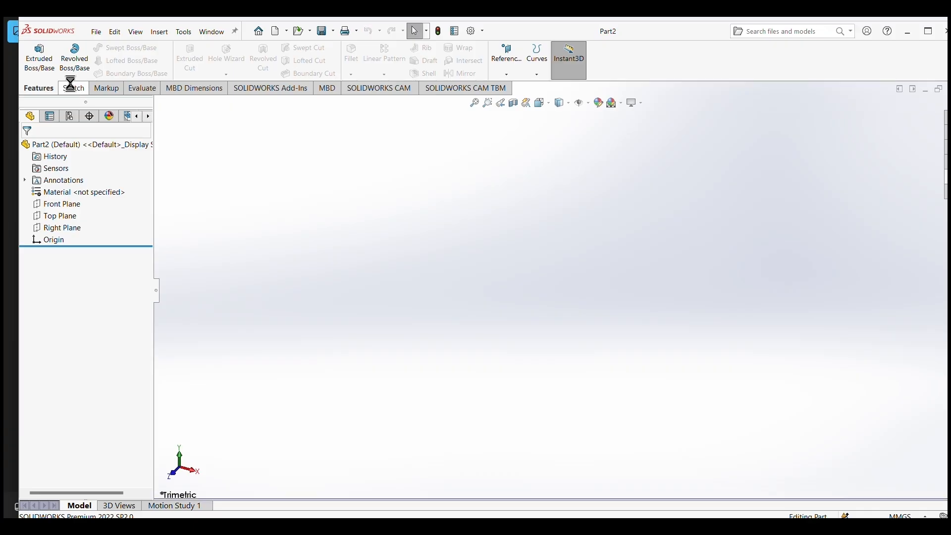
{"action": "left_click", "coordinate": [65, 204]}
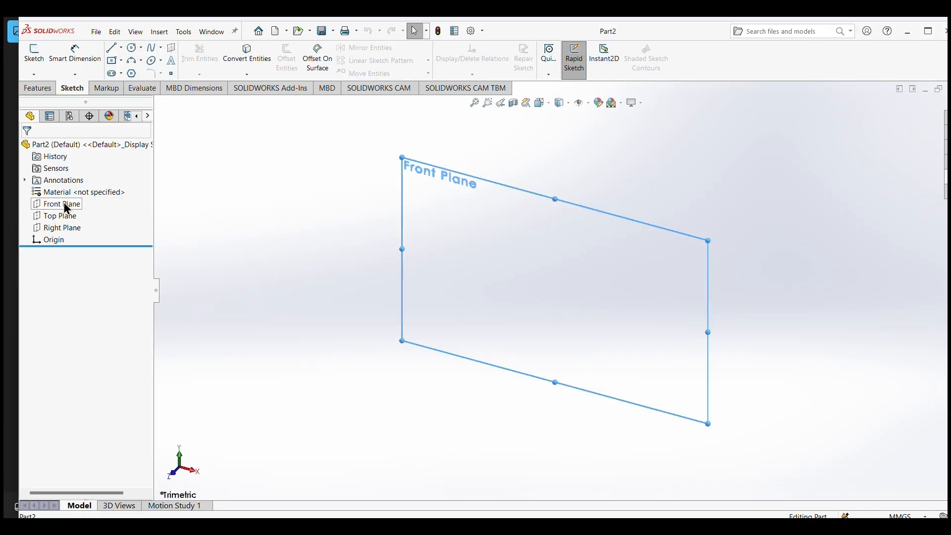
{"action": "left_click", "coordinate": [125, 195]}
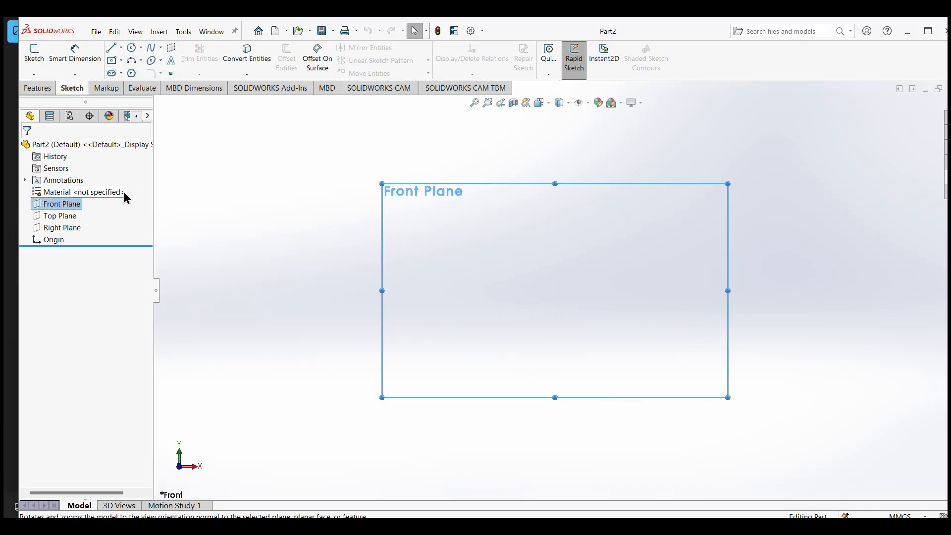
{"action": "left_click", "coordinate": [122, 60]}
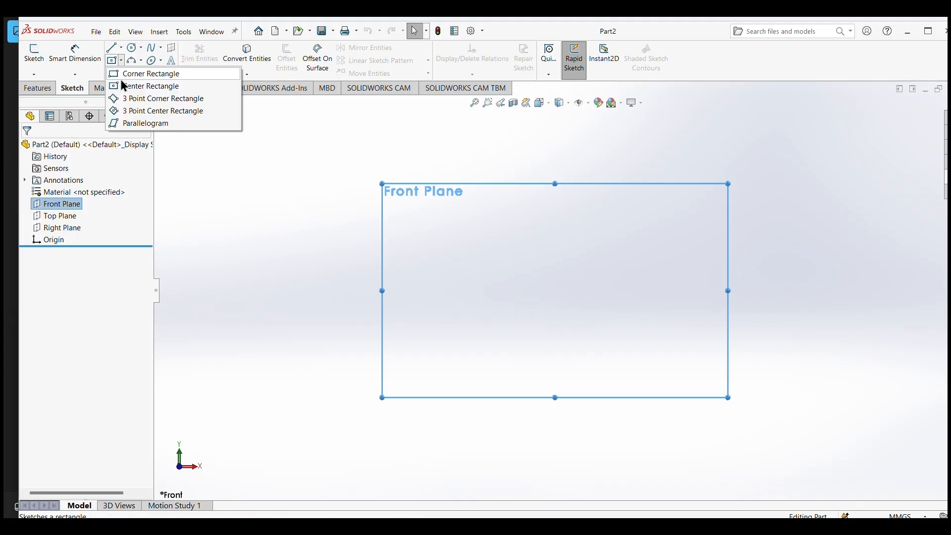
{"action": "left_click", "coordinate": [134, 85]}
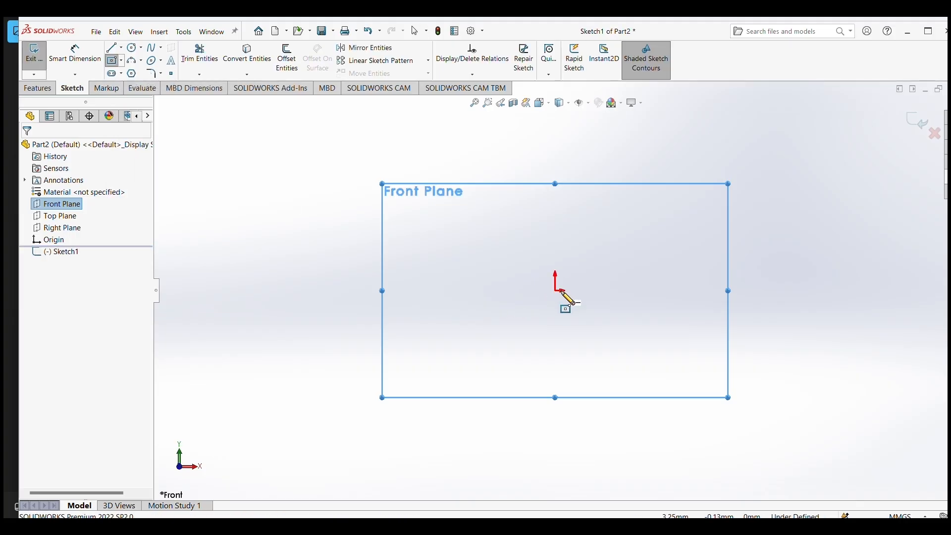
{"action": "left_click", "coordinate": [555, 290]}
{"action": "left_click", "coordinate": [686, 372]}
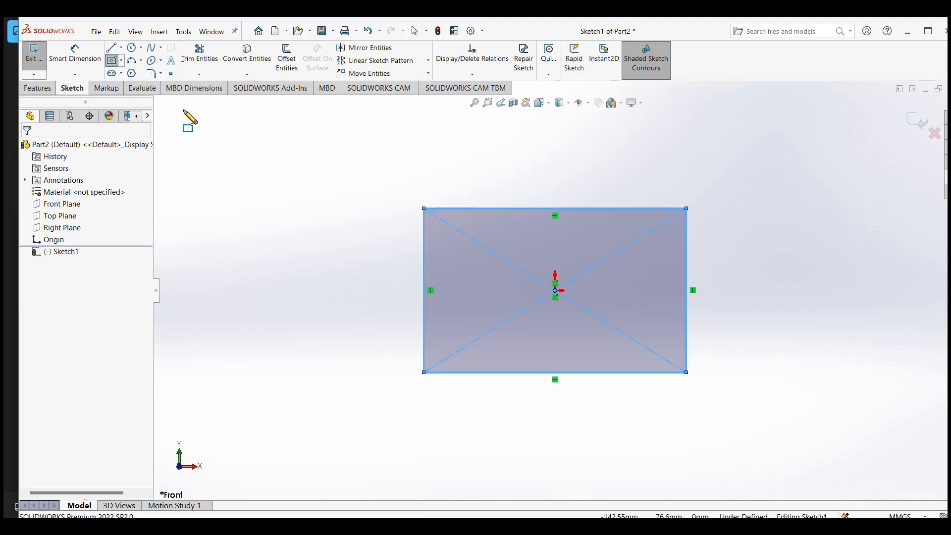
Dimension the rectangle's vertical side to 35 mm and its horizontal side to 72 mm.
{"action": "left_click", "coordinate": [75, 54]}
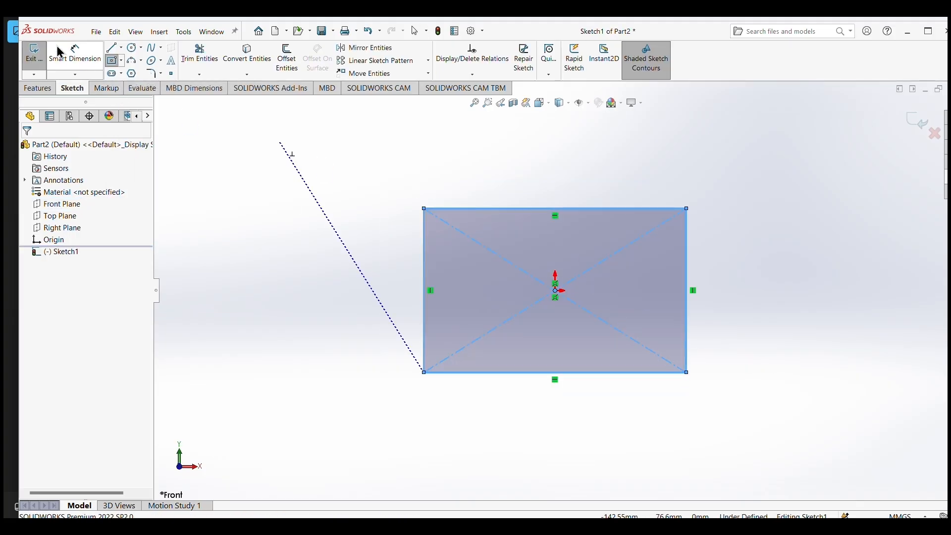
{"action": "left_click", "coordinate": [424, 266]}
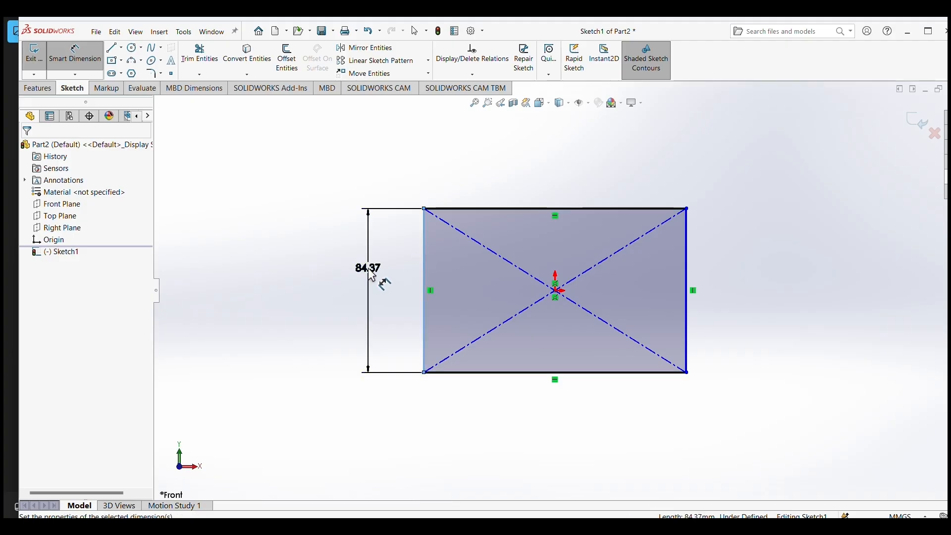
{"action": "left_click", "coordinate": [372, 276]}
{"action": "type", "text": "35"}
{"action": "key", "text": "Return"}
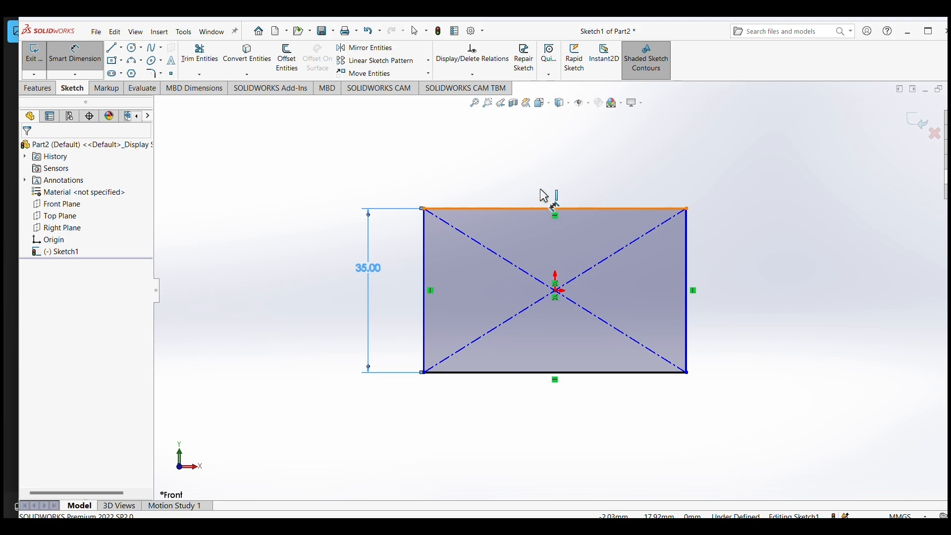
{"action": "left_click", "coordinate": [547, 209]}
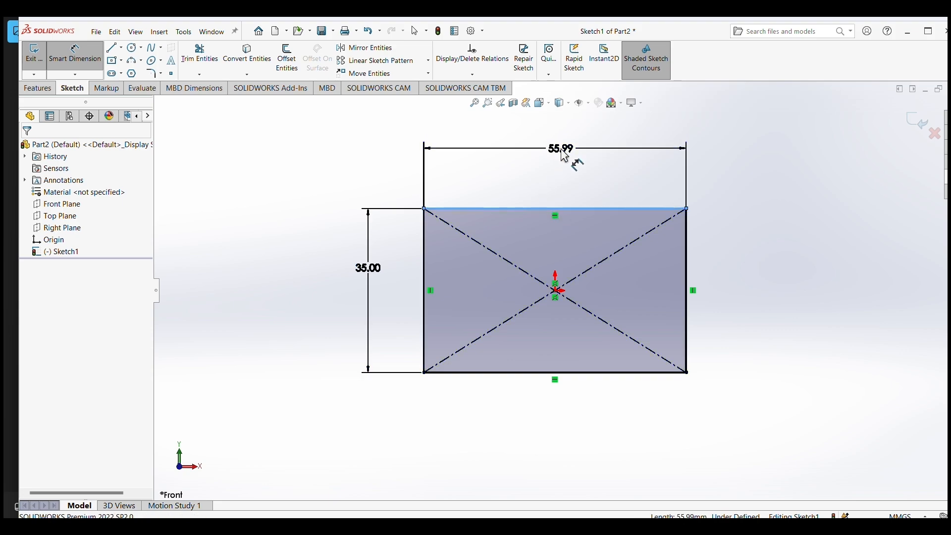
{"action": "left_click", "coordinate": [563, 155]}
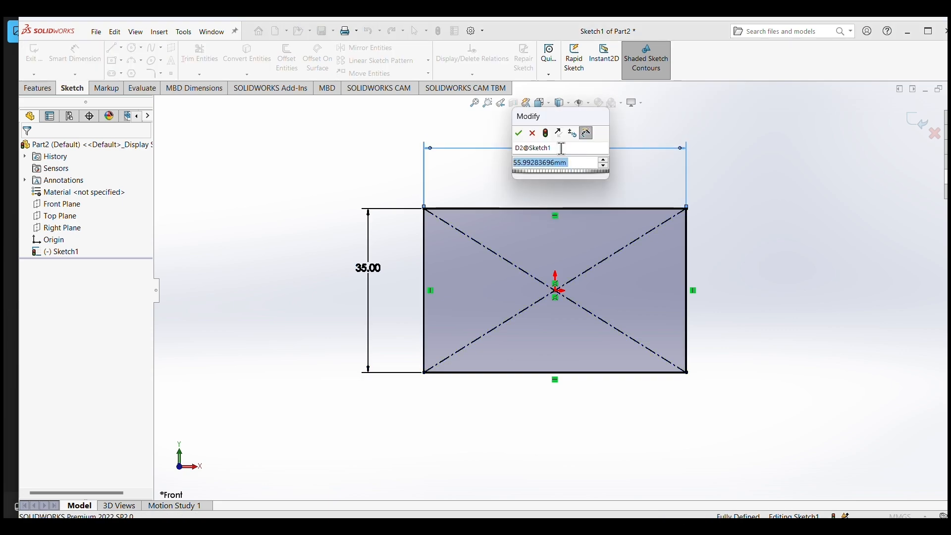
{"action": "type", "text": "72"}
{"action": "key", "text": "Return"}
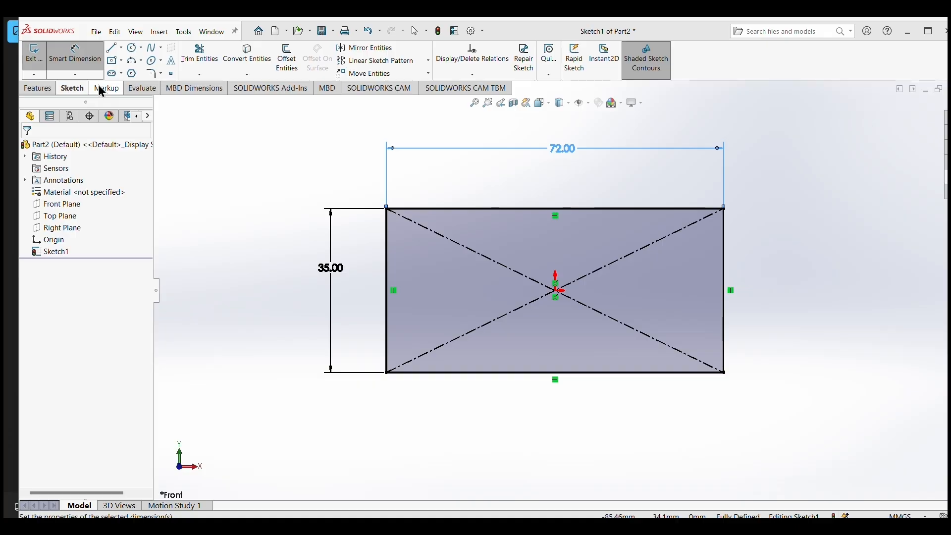
Round the rectangle's two lower corners with 12 mm sketch fillets.
{"action": "left_click", "coordinate": [150, 73]}
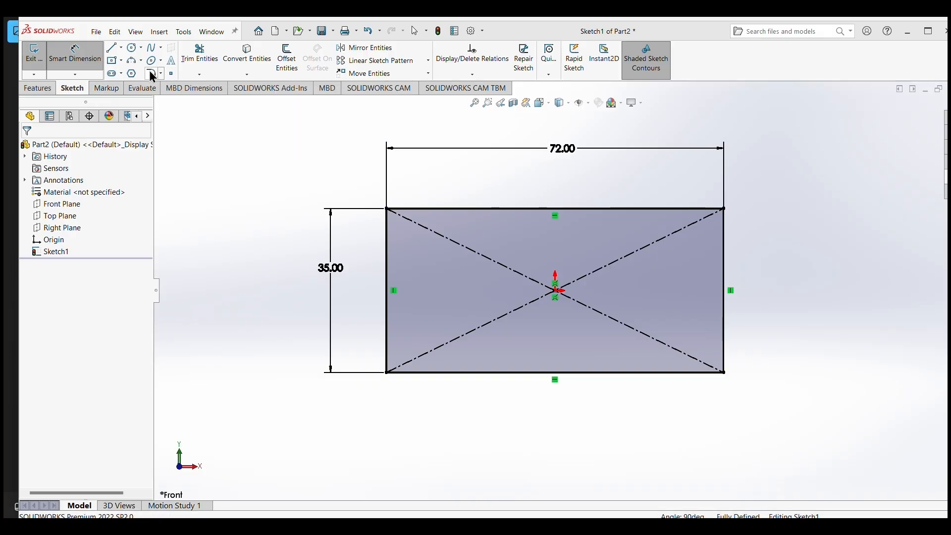
{"action": "left_click", "coordinate": [152, 76]}
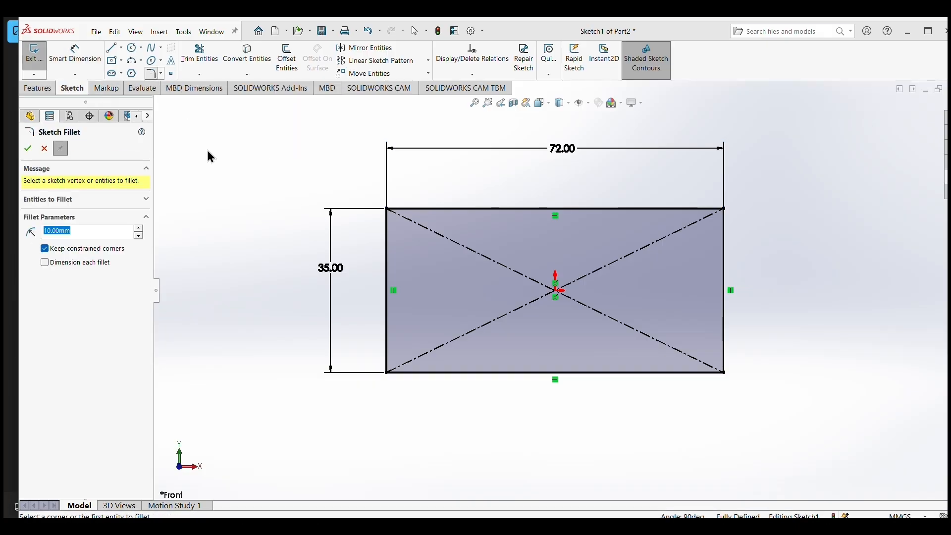
{"action": "left_click", "coordinate": [385, 342]}
{"action": "left_click", "coordinate": [477, 374]}
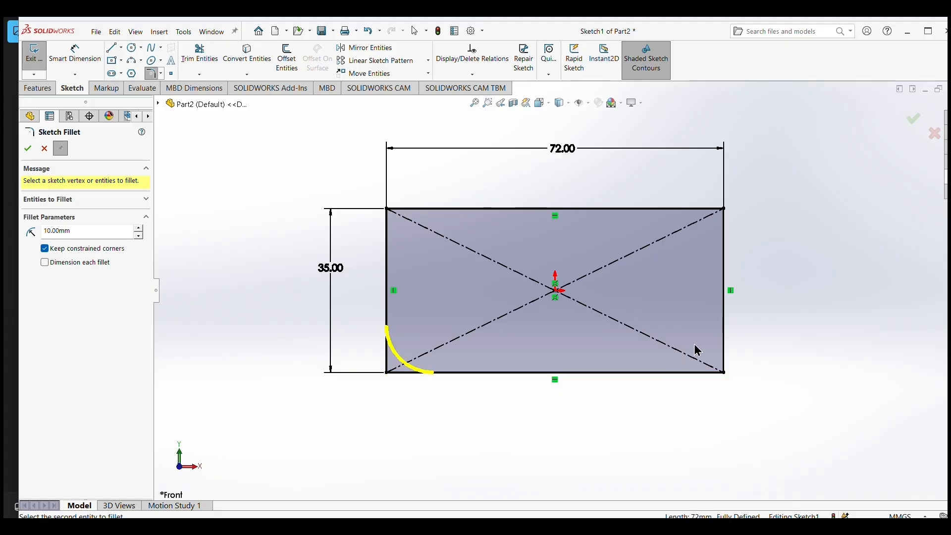
{"action": "left_click", "coordinate": [724, 343]}
{"action": "left_click", "coordinate": [711, 372]}
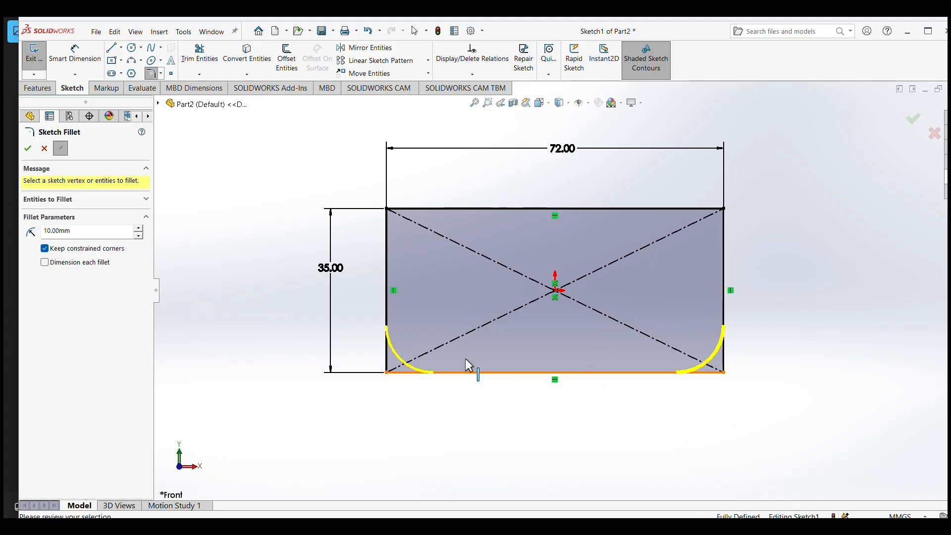
{"action": "left_click", "coordinate": [54, 231]}
{"action": "key", "text": "BackSpace"}
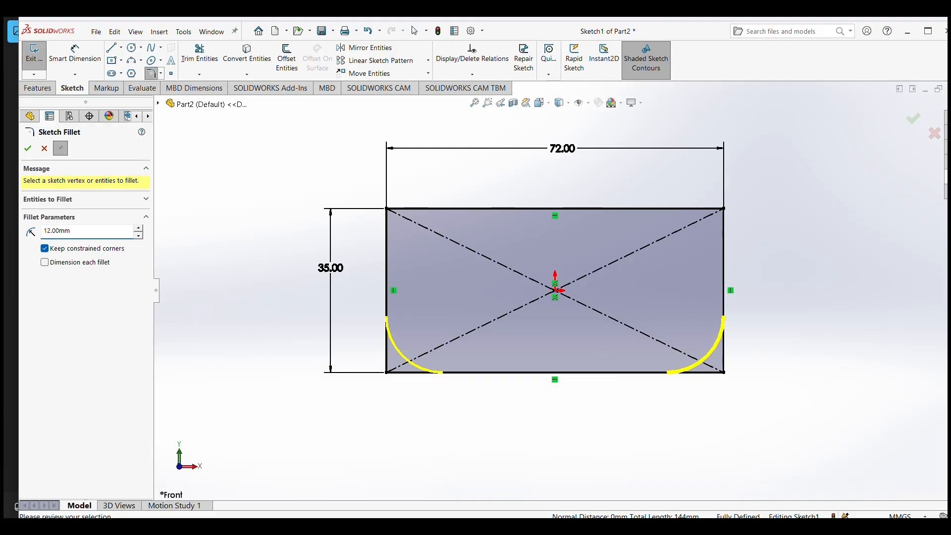
{"action": "left_click", "coordinate": [28, 149]}
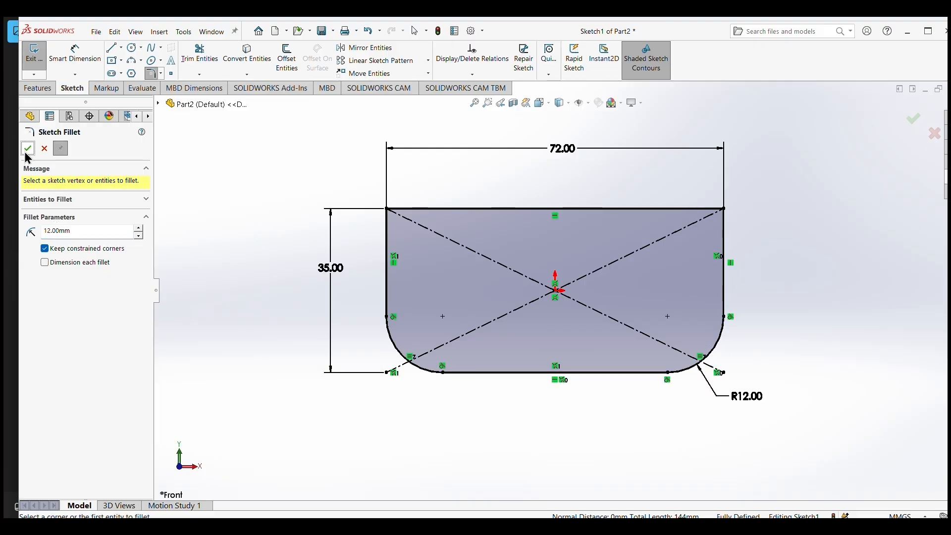
{"action": "left_click", "coordinate": [27, 149]}
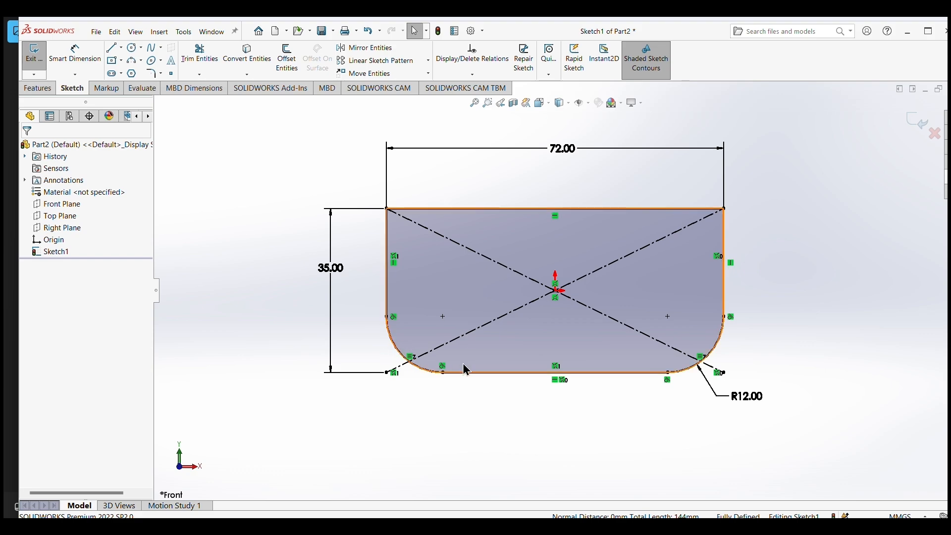
Extrude the rounded rectangle profile as a Blind boss with a depth of 10 mm.
{"action": "left_click", "coordinate": [30, 90]}
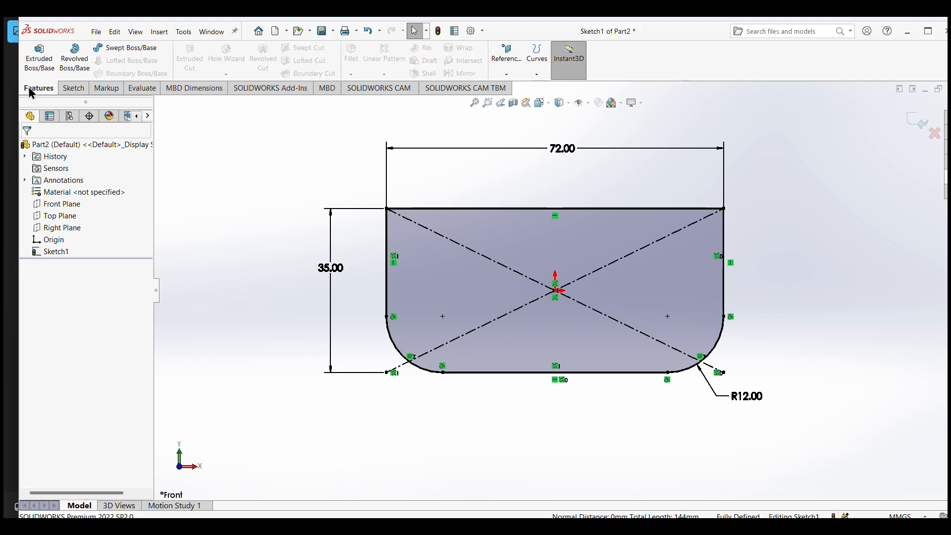
{"action": "left_click", "coordinate": [40, 58]}
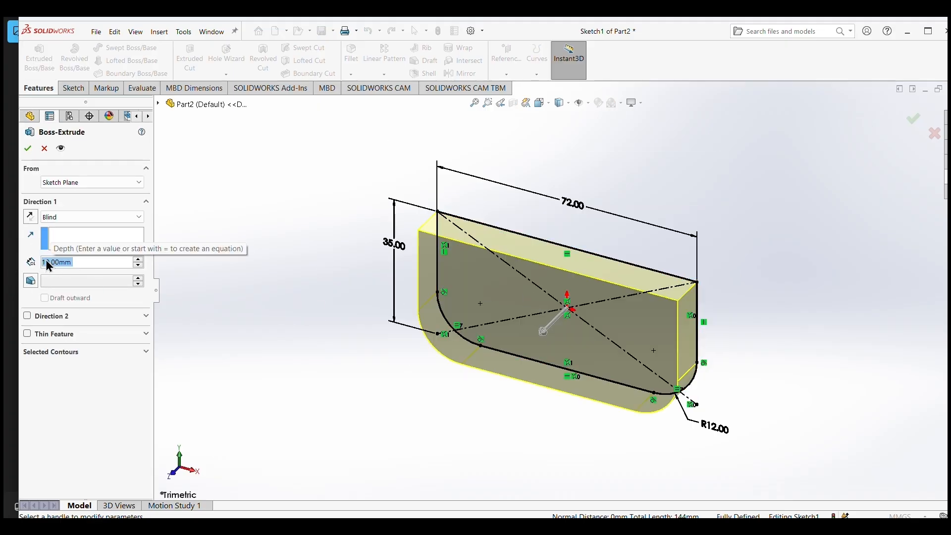
{"action": "left_click", "coordinate": [28, 148]}
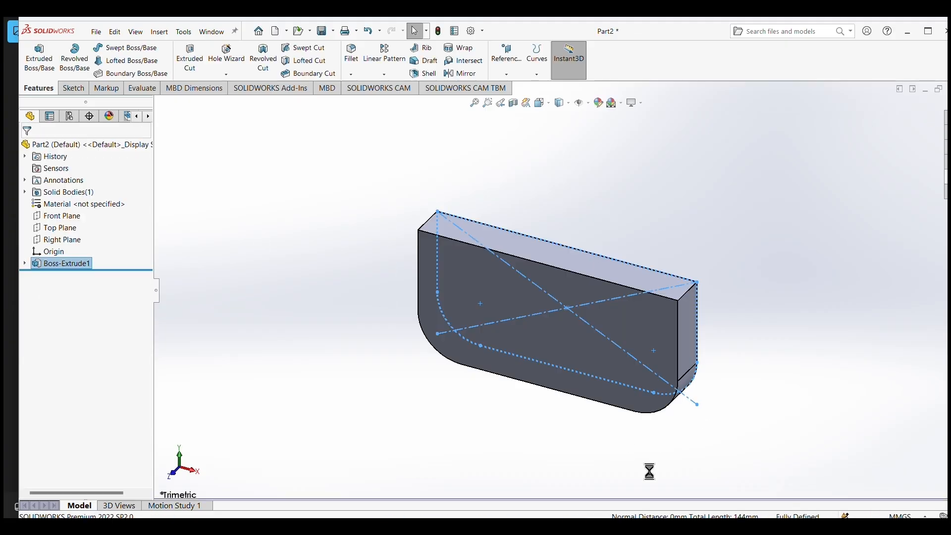
Set up a DIN bottoming tapped hole of size M12 with an Up To Next end condition in the Hole Wizard.
{"action": "middle_click_drag", "start_coordinate": [626, 449], "coordinate": [552, 410]}
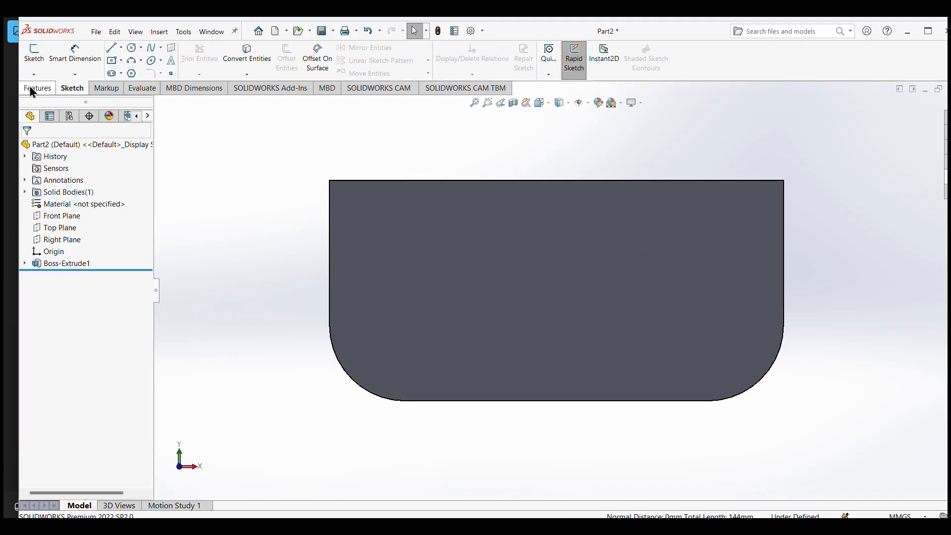
{"action": "left_click", "coordinate": [31, 88]}
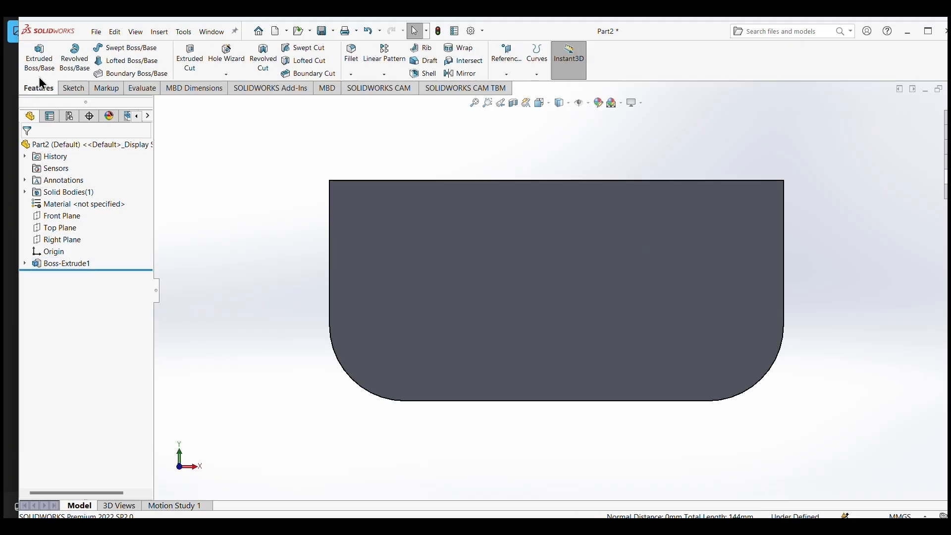
{"action": "left_click", "coordinate": [227, 60]}
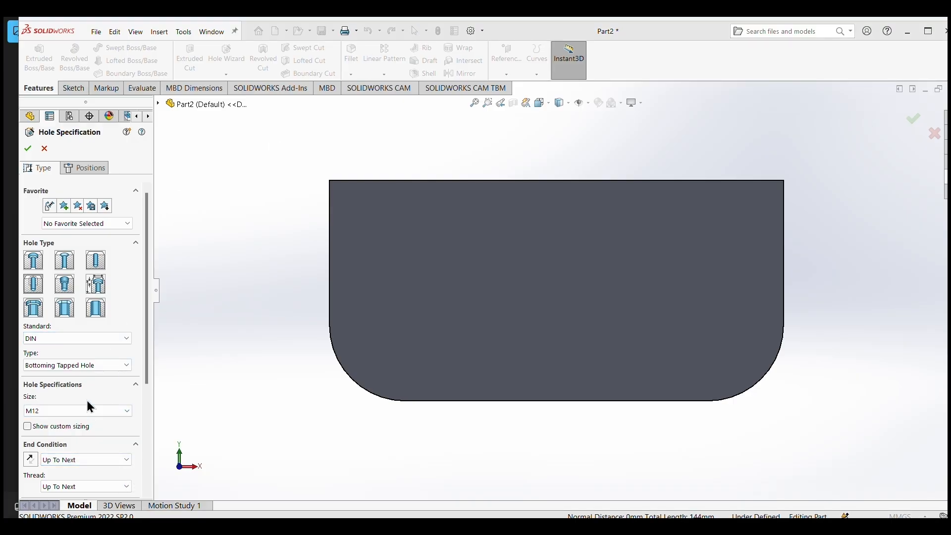
{"action": "scroll", "coordinate": [88, 396], "scroll_direction": "down", "scroll_amount": 3}
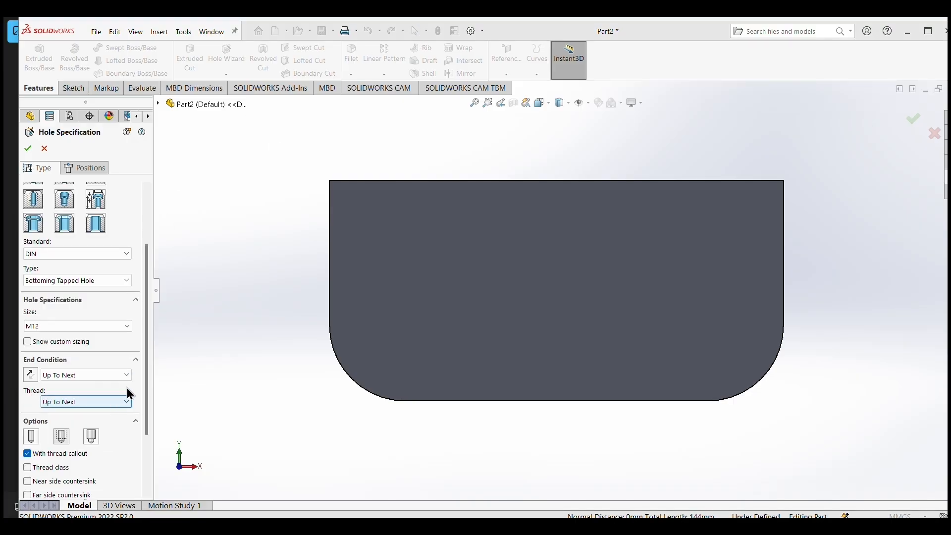
{"action": "scroll", "coordinate": [91, 405], "scroll_direction": "up", "scroll_amount": 1}
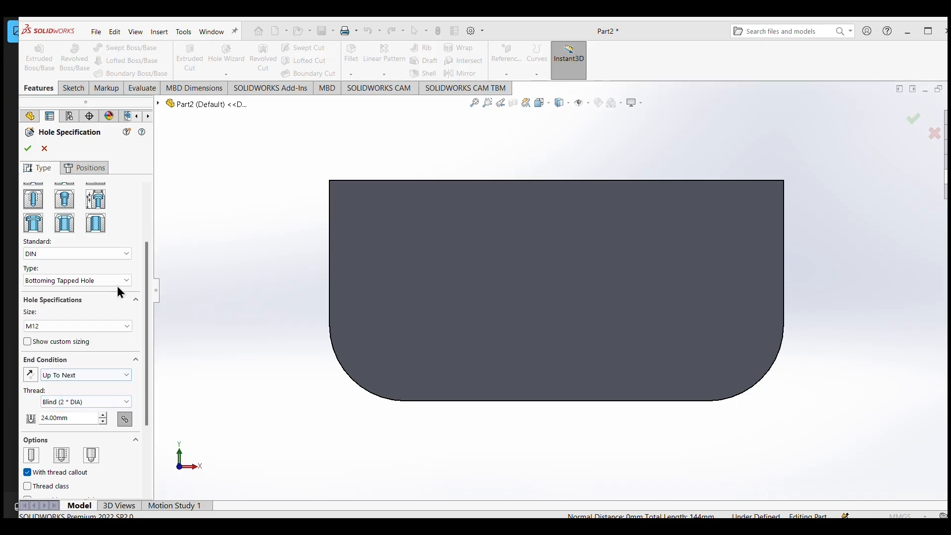
{"action": "left_click", "coordinate": [96, 170]}
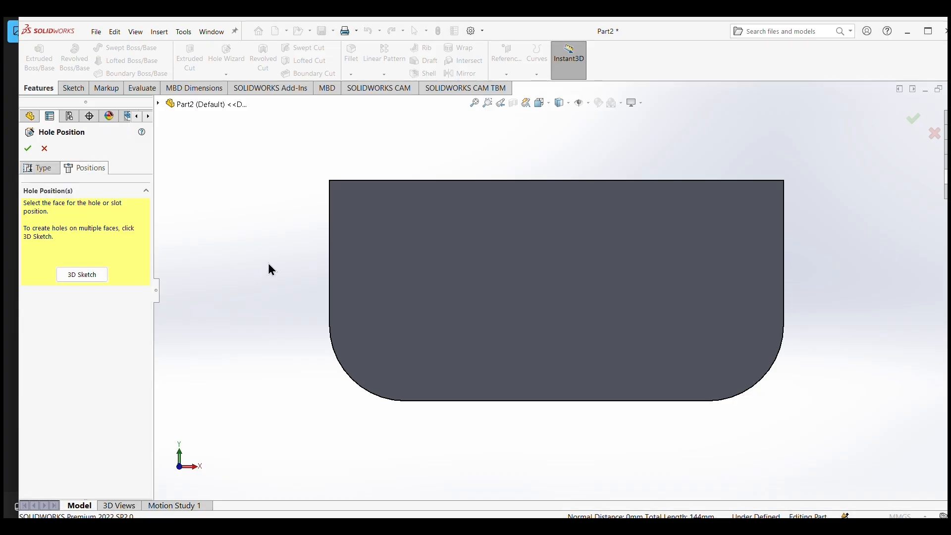
Place the two M12 tapped holes on the front face, concentric with the two lower corner fillets, using a 3D sketch.
{"action": "left_click", "coordinate": [82, 274]}
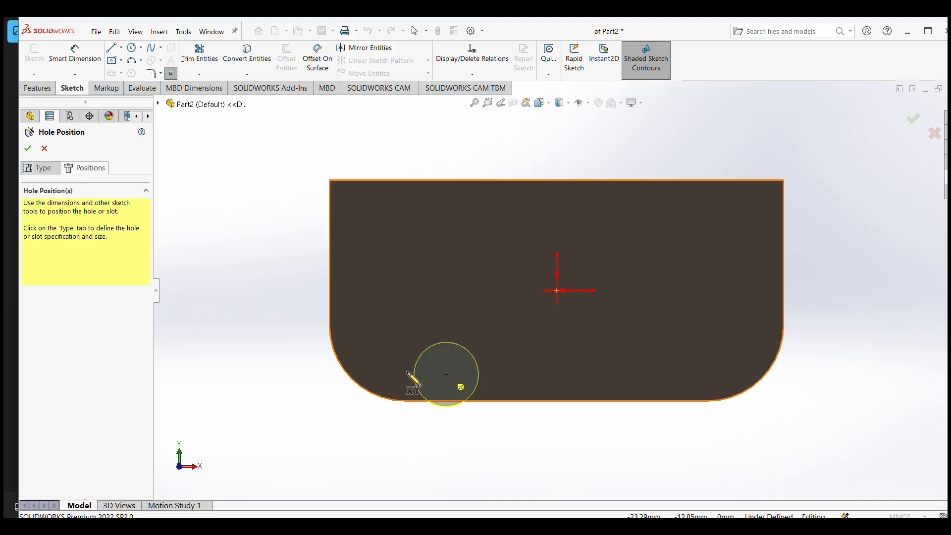
{"action": "mouse_move", "coordinate": [359, 384]}
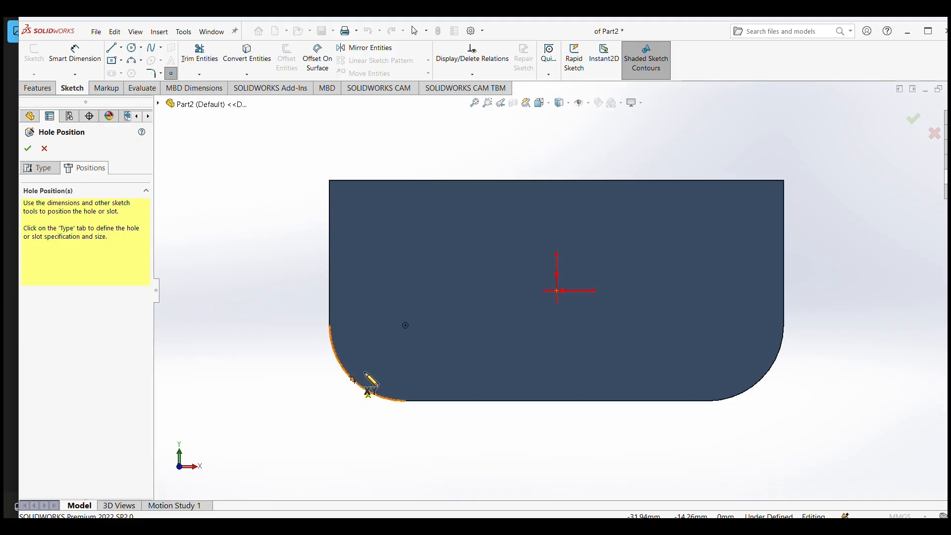
{"action": "left_click", "coordinate": [408, 329]}
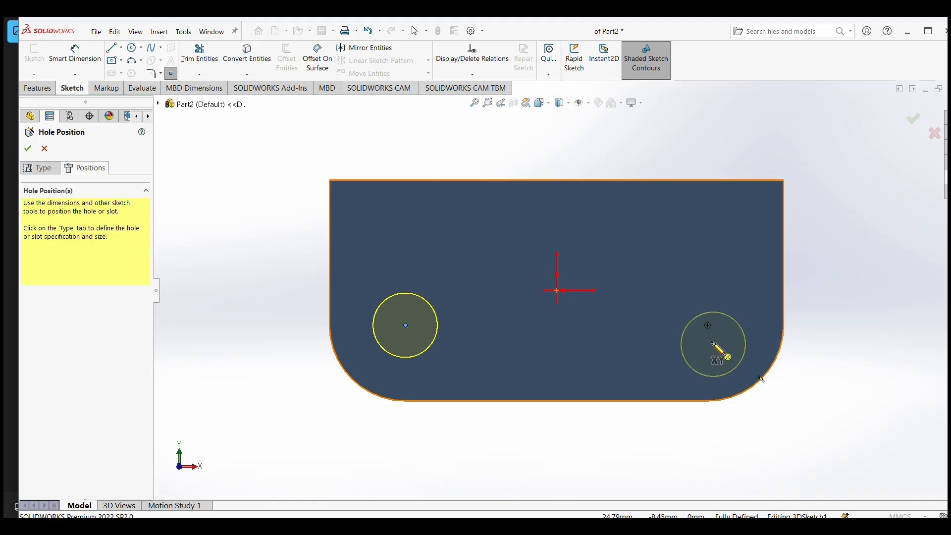
{"action": "left_click", "coordinate": [708, 326]}
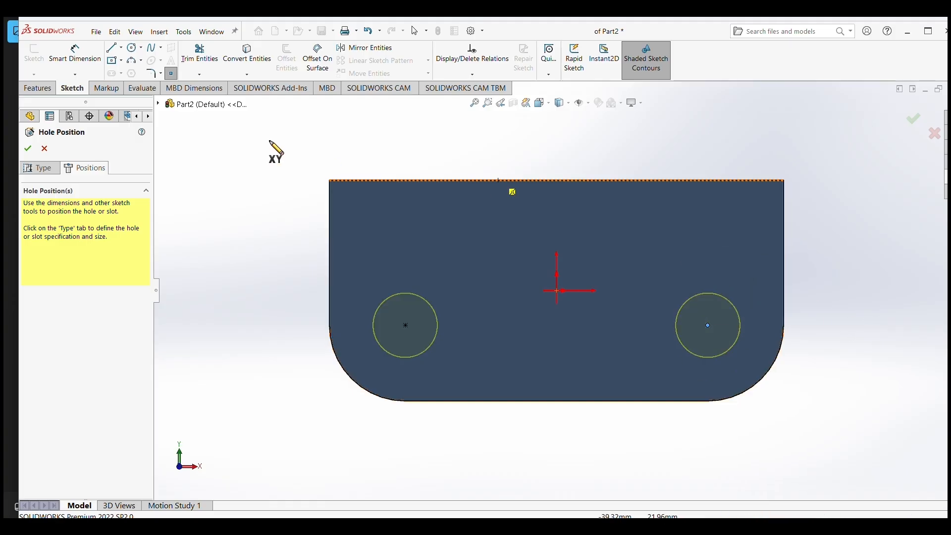
{"action": "left_click", "coordinate": [27, 148]}
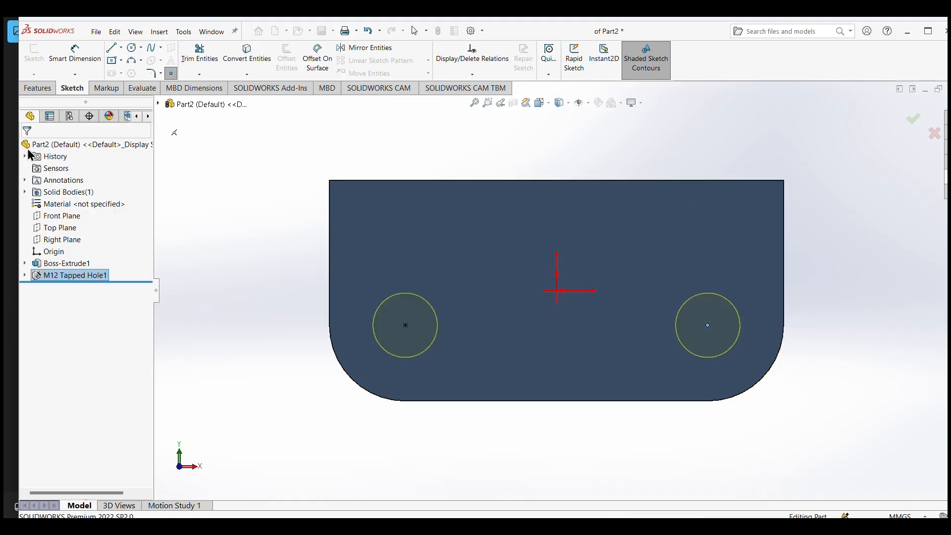
Enable shaded cosmetic threads in the part document's detailing properties.
{"action": "middle_click_drag", "start_coordinate": [573, 448], "coordinate": [555, 415]}
{"action": "left_click", "coordinate": [474, 30]}
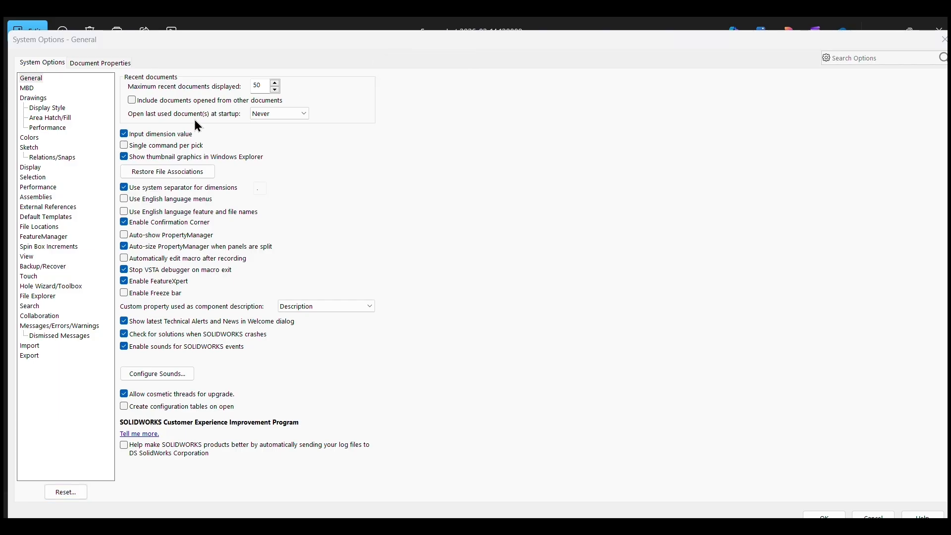
{"action": "left_click", "coordinate": [102, 62]}
{"action": "left_click", "coordinate": [32, 139]}
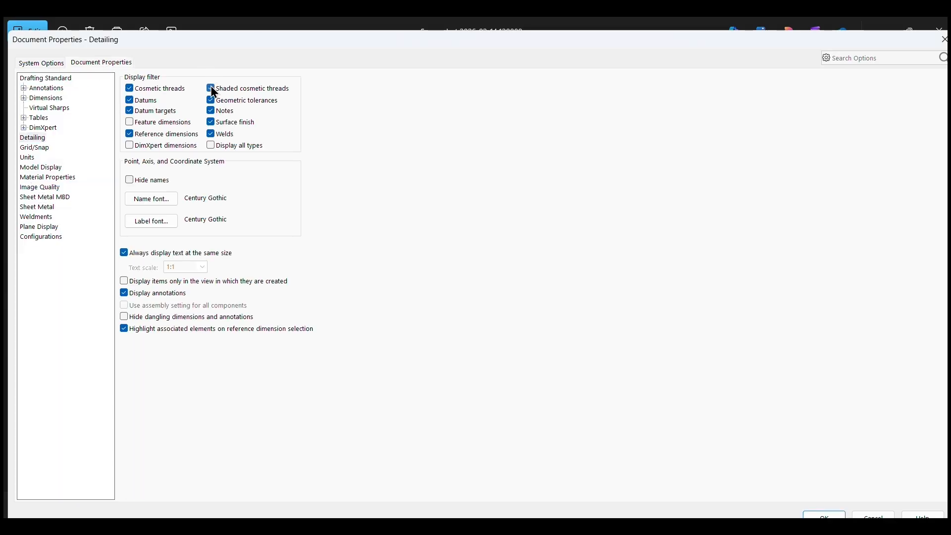
{"action": "left_click", "coordinate": [841, 516]}
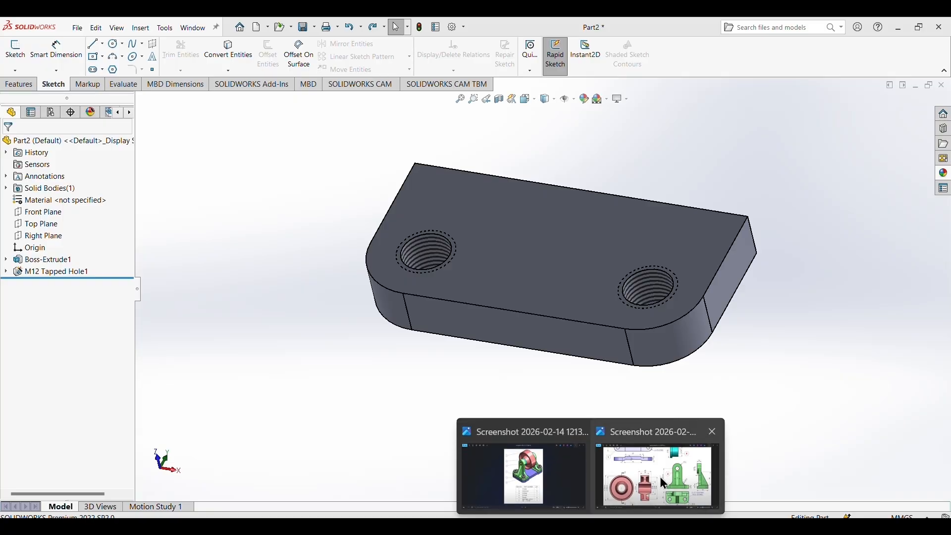
Check the bracket's side view in the reference image and sketch a corner rectangle about 3.2 x 3.9 mm at the base end face's upper front corner.
{"action": "left_click", "coordinate": [659, 473]}
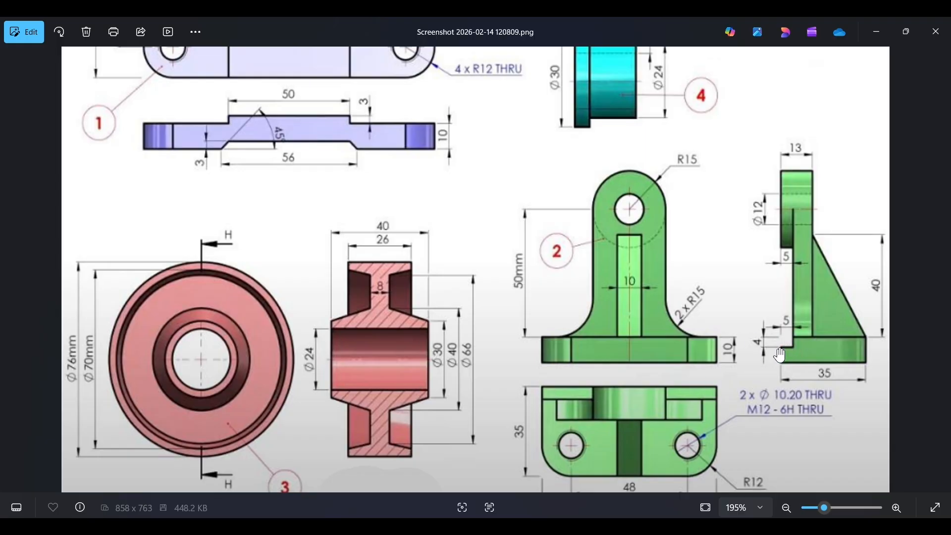
{"action": "scroll", "coordinate": [795, 347], "scroll_direction": "down", "scroll_amount": 3}
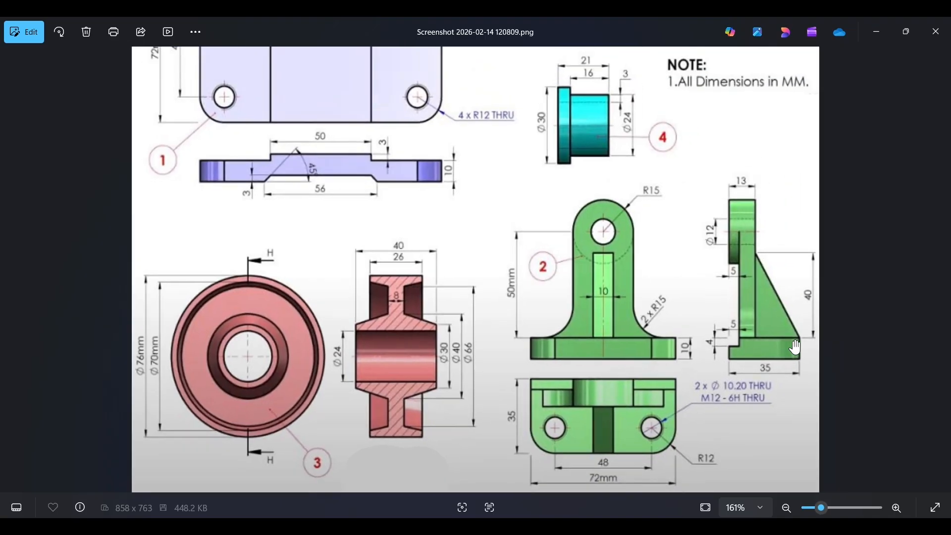
{"action": "scroll", "coordinate": [807, 346], "scroll_direction": "up", "scroll_amount": 5}
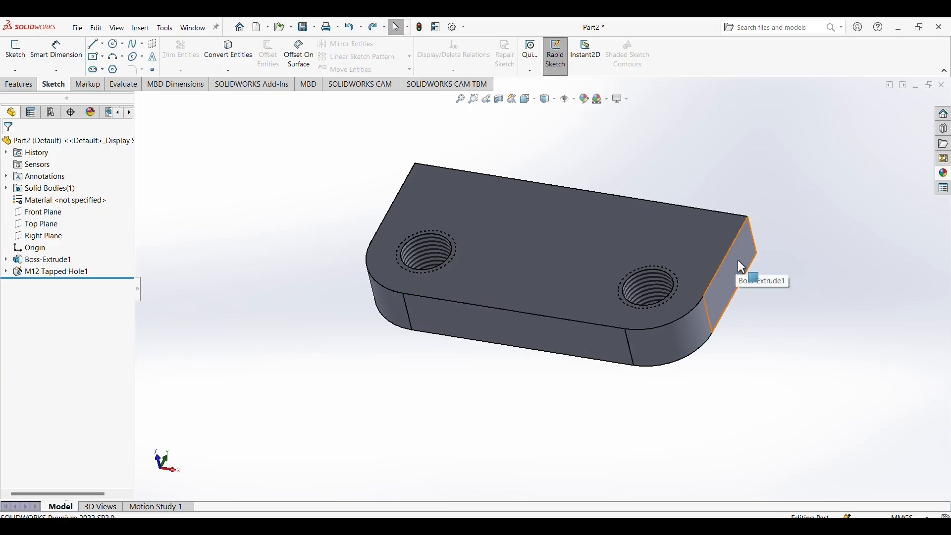
{"action": "left_click", "coordinate": [36, 238]}
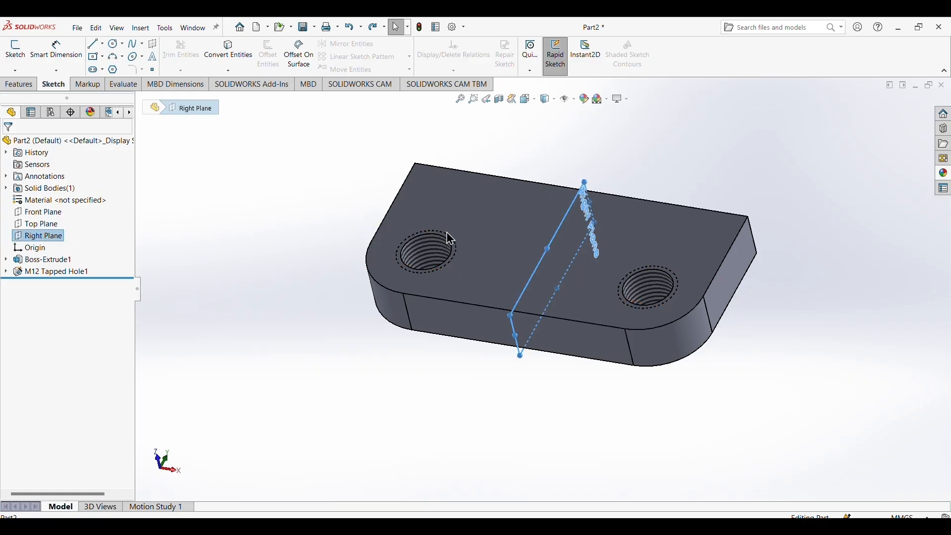
{"action": "left_click", "coordinate": [735, 286]}
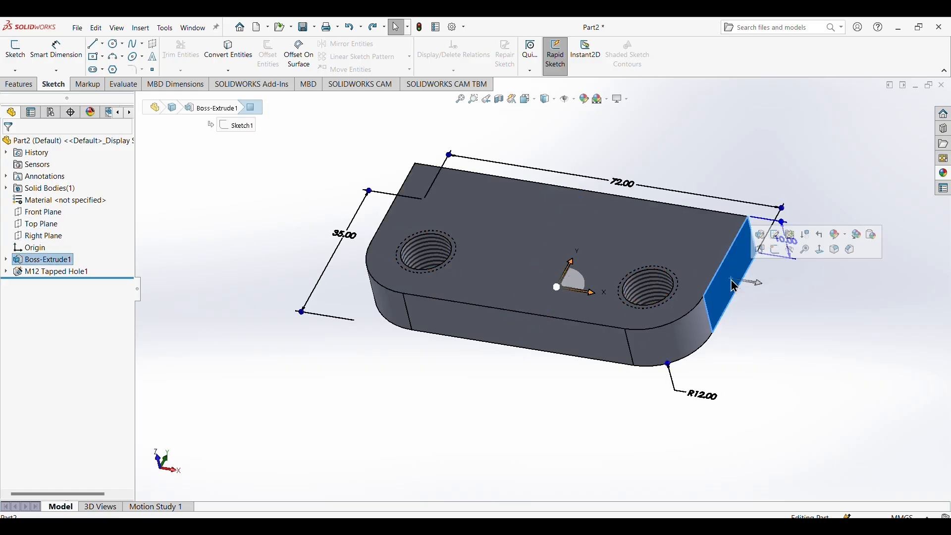
{"action": "left_click", "coordinate": [774, 247]}
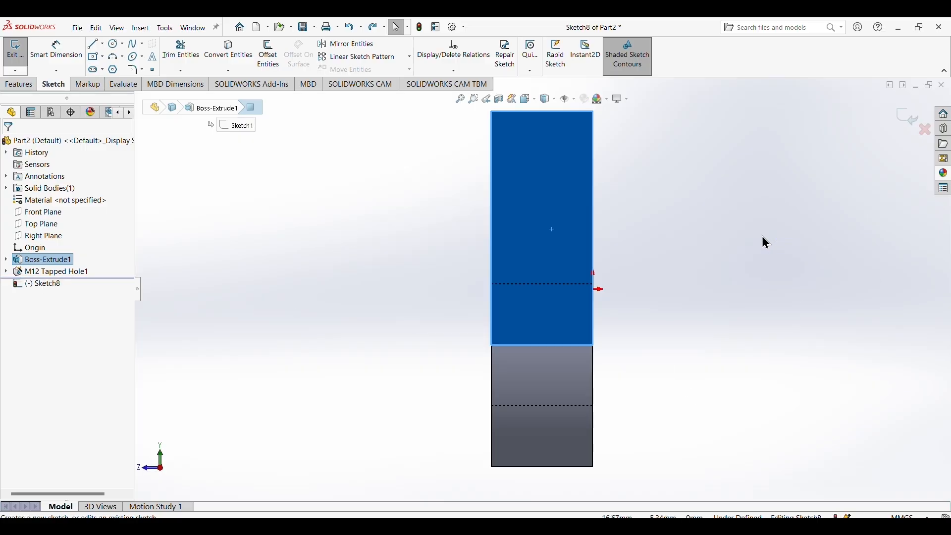
{"action": "scroll", "coordinate": [530, 231], "scroll_direction": "up", "scroll_amount": 2}
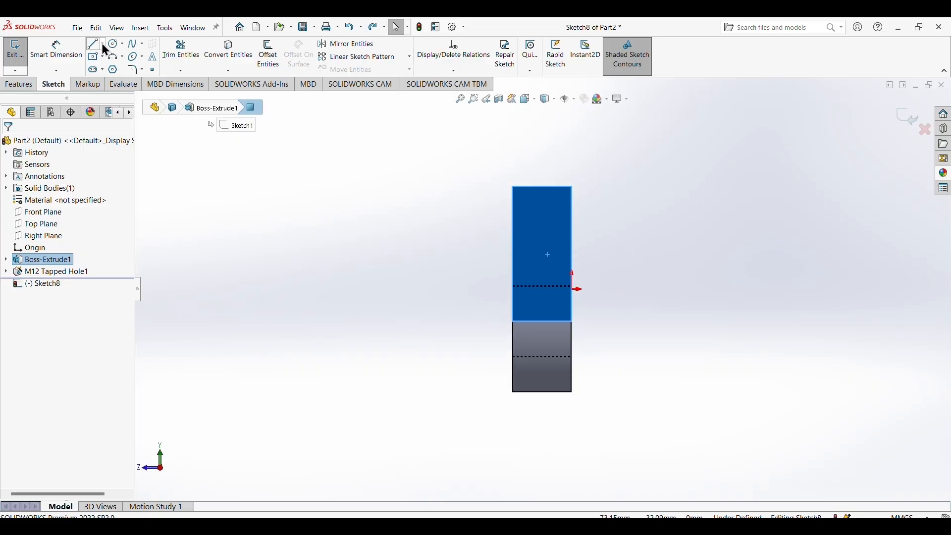
{"action": "left_click", "coordinate": [102, 57]}
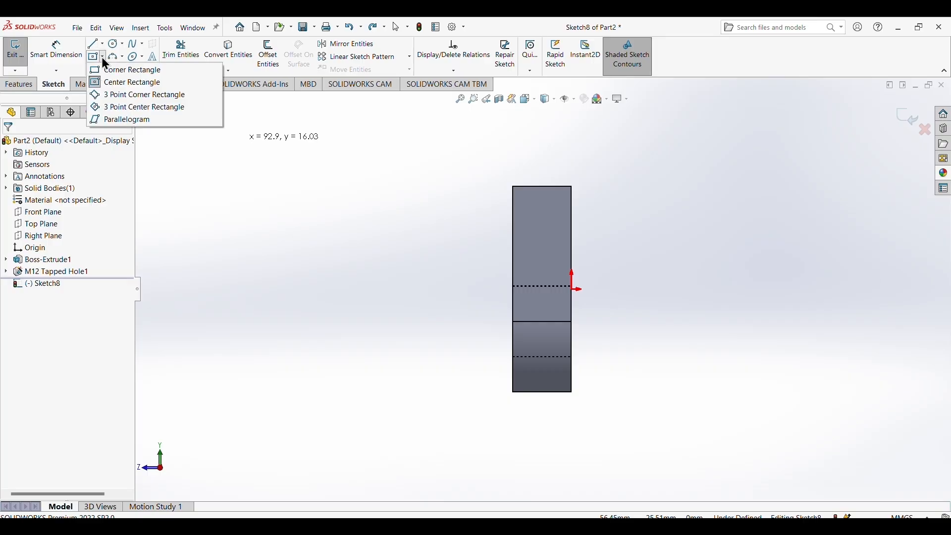
{"action": "left_click", "coordinate": [112, 71]}
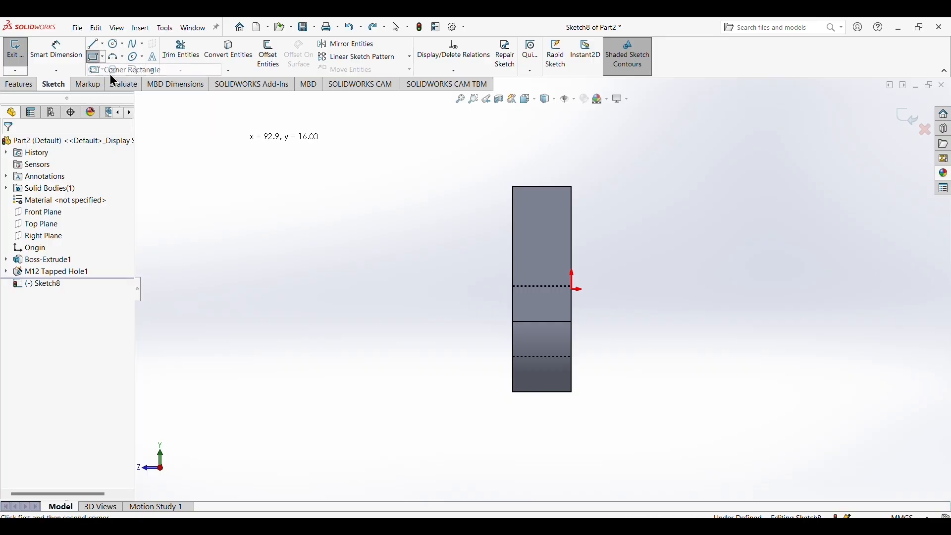
{"action": "left_click", "coordinate": [513, 187]}
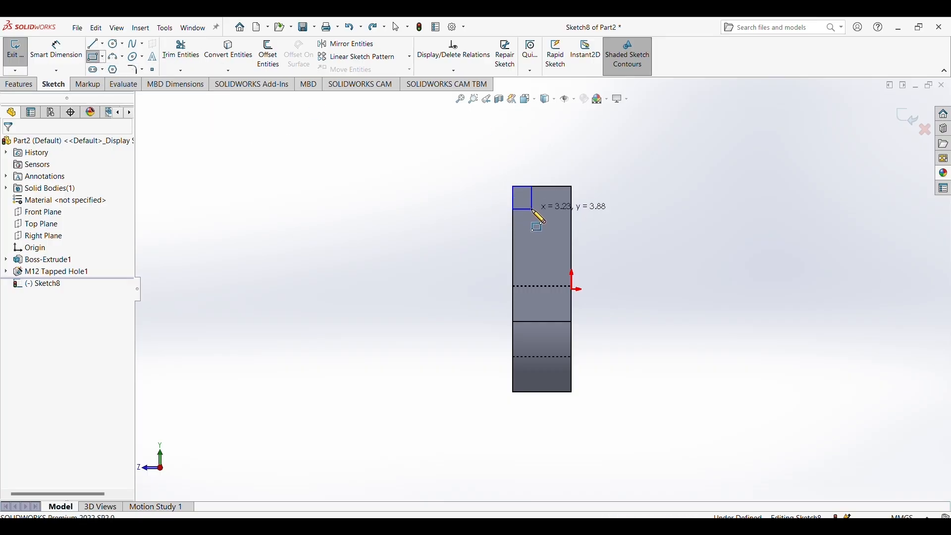
{"action": "left_click", "coordinate": [533, 209]}
{"action": "right_click", "coordinate": [296, 137]}
{"action": "left_click", "coordinate": [335, 144]}
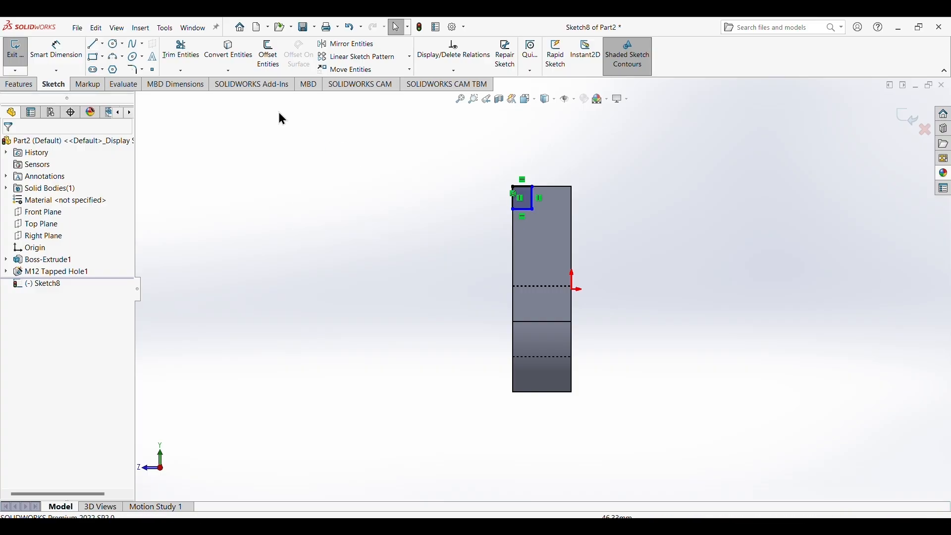
Dimension the small corner rectangle to 5 mm high along the vertical side and 4 mm wide along the horizontal side.
{"action": "left_click", "coordinate": [57, 49]}
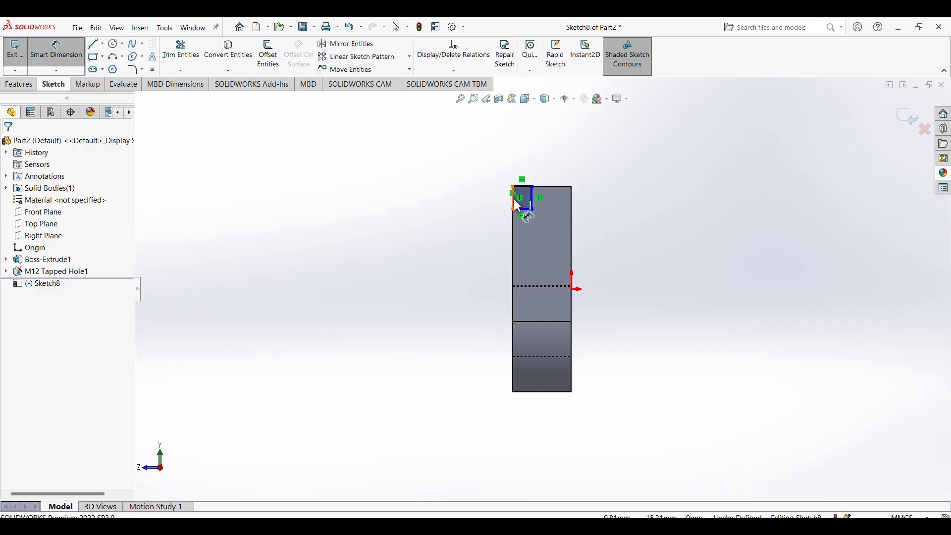
{"action": "left_click", "coordinate": [513, 199]}
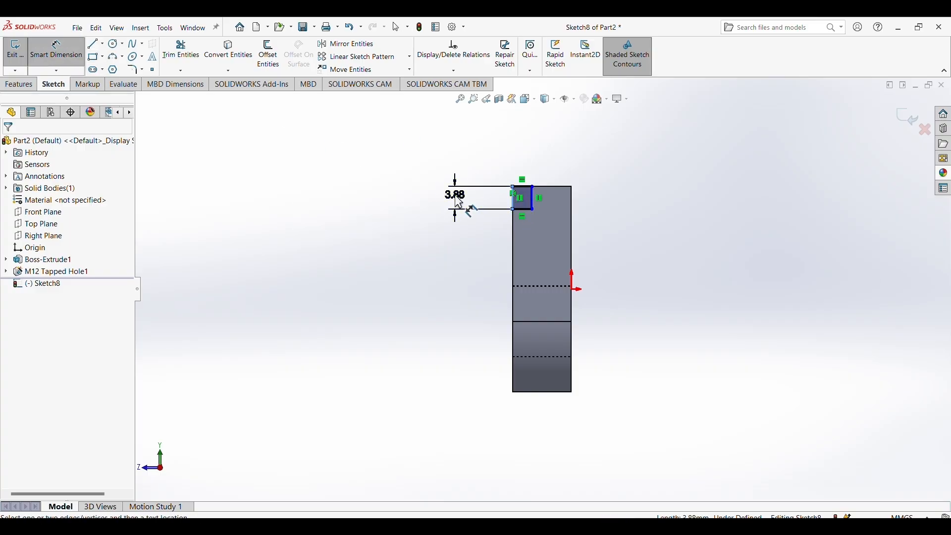
{"action": "left_click", "coordinate": [457, 196]}
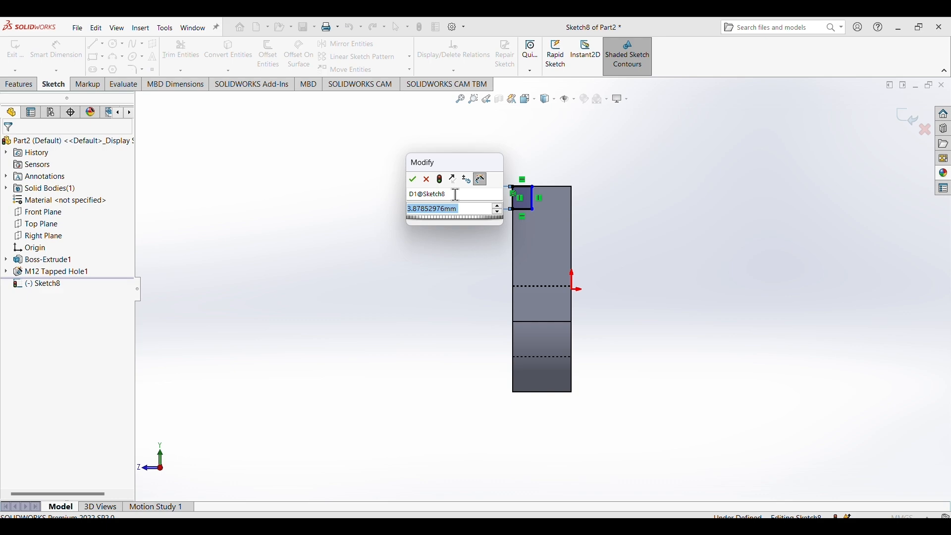
{"action": "type", "text": "5"}
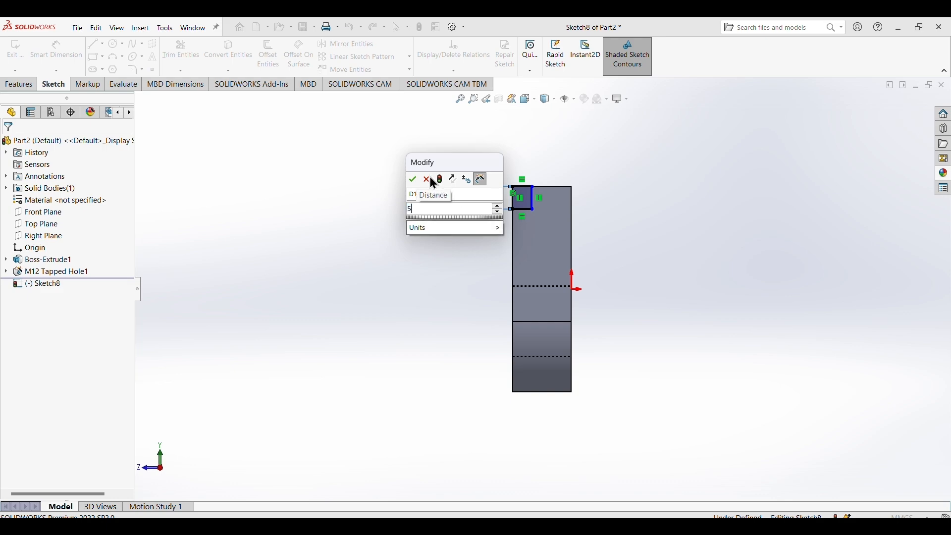
{"action": "left_click", "coordinate": [414, 180]}
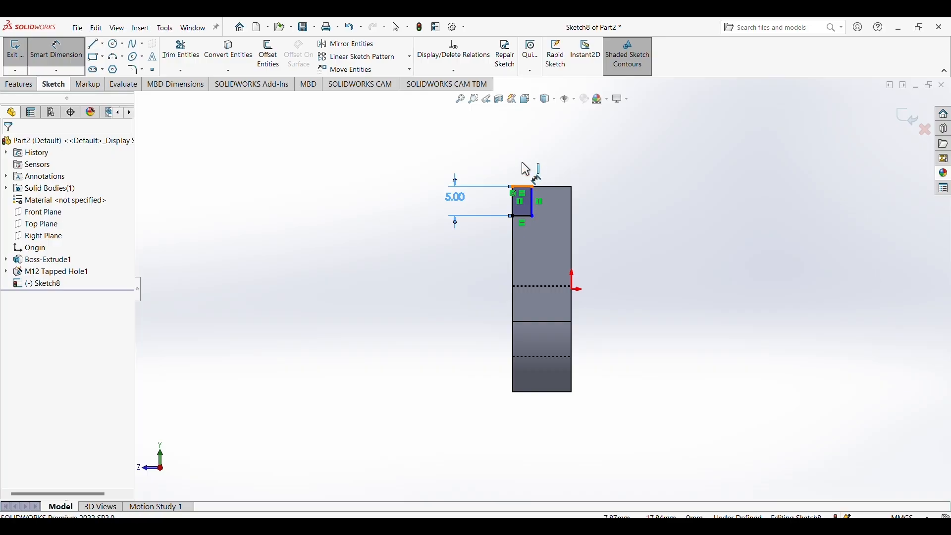
{"action": "left_click", "coordinate": [524, 168]}
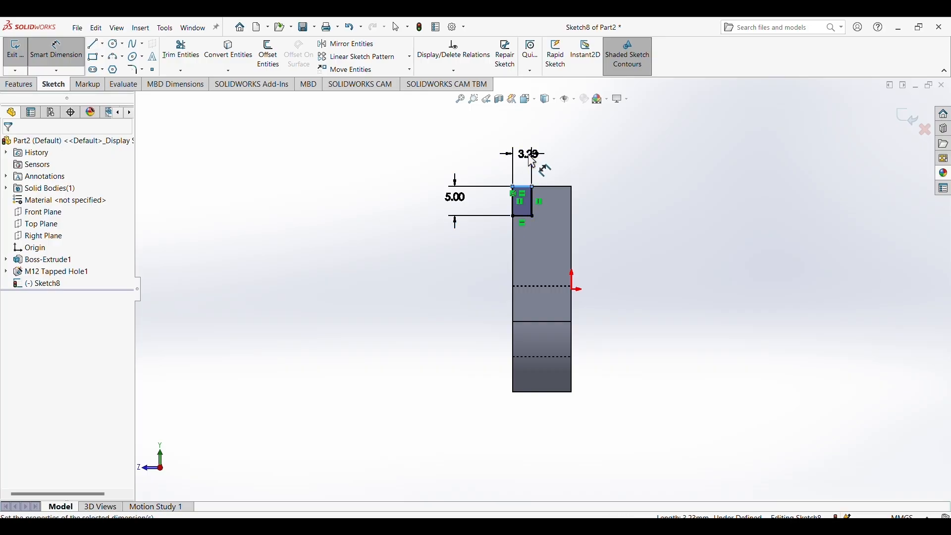
{"action": "left_click", "coordinate": [532, 161]}
{"action": "type", "text": "4"}
{"action": "key", "text": "Return"}
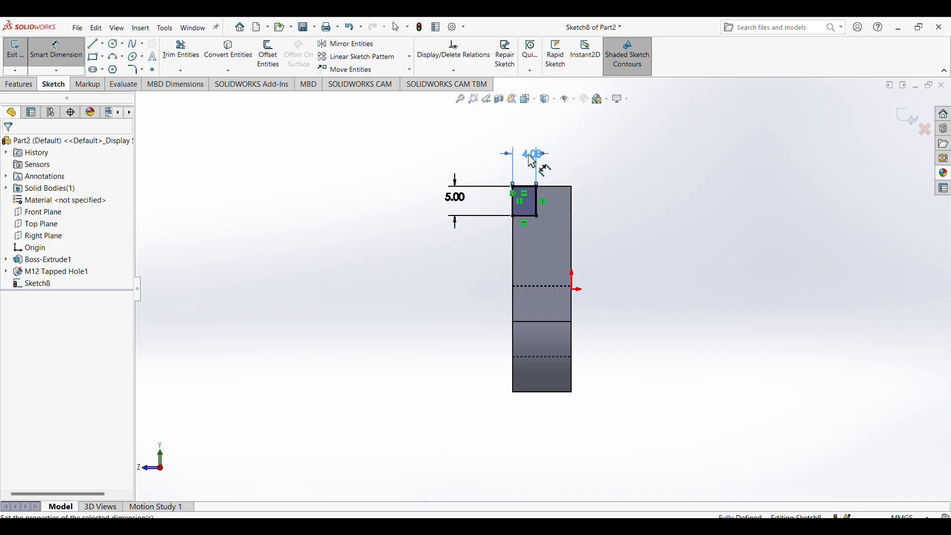
Cut the small rectangle Through All along the base's upper edge to form a step.
{"action": "left_click", "coordinate": [19, 85]}
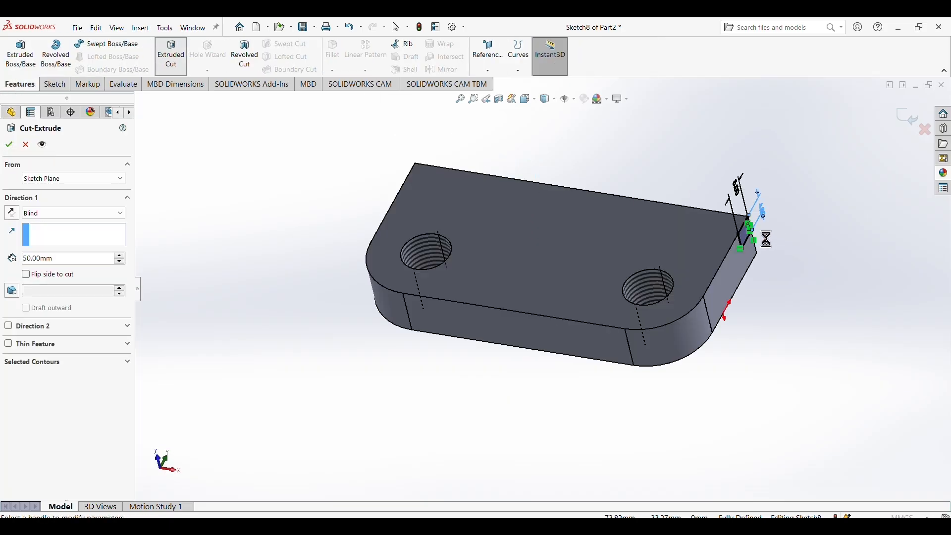
{"action": "left_click", "coordinate": [92, 220]}
{"action": "left_click", "coordinate": [49, 230]}
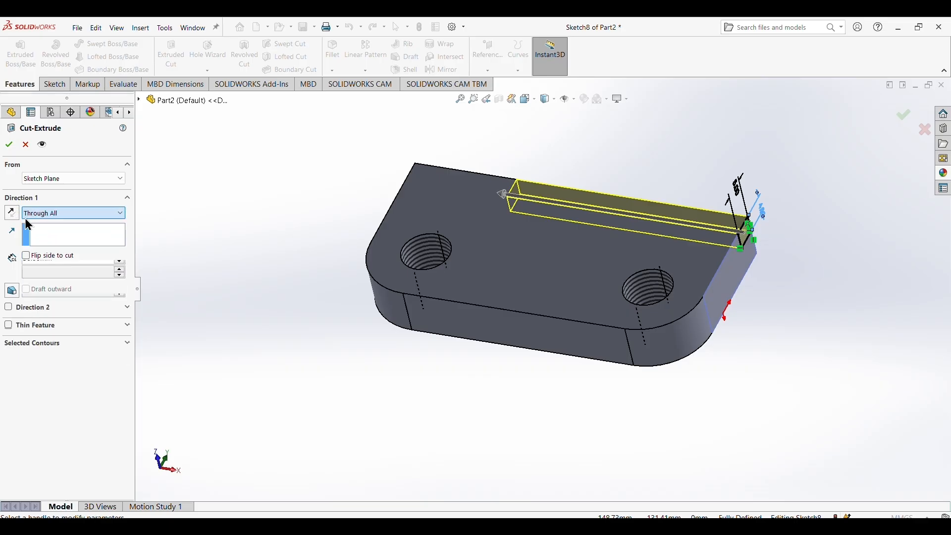
{"action": "left_click", "coordinate": [9, 146]}
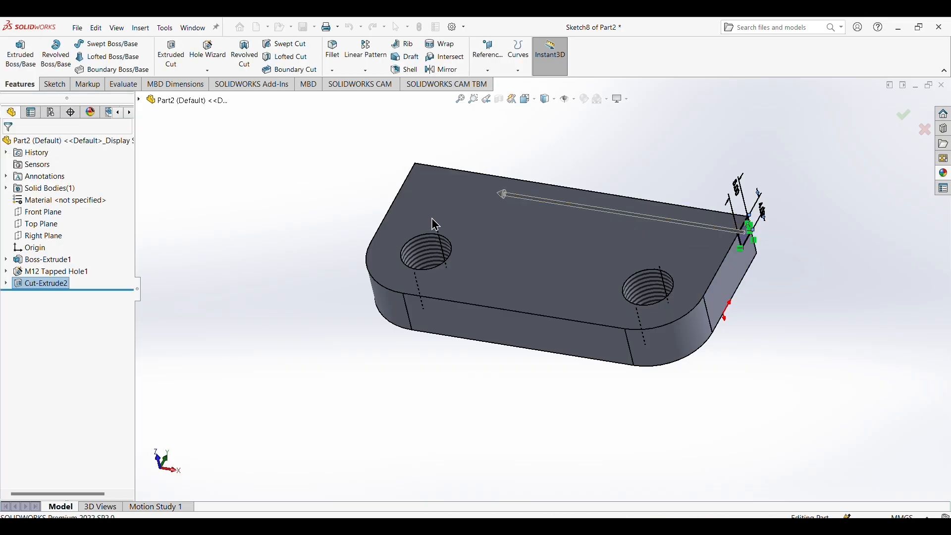
{"action": "left_click", "coordinate": [530, 395]}
{"action": "middle_click_drag", "start_coordinate": [421, 359], "coordinate": [548, 397]}
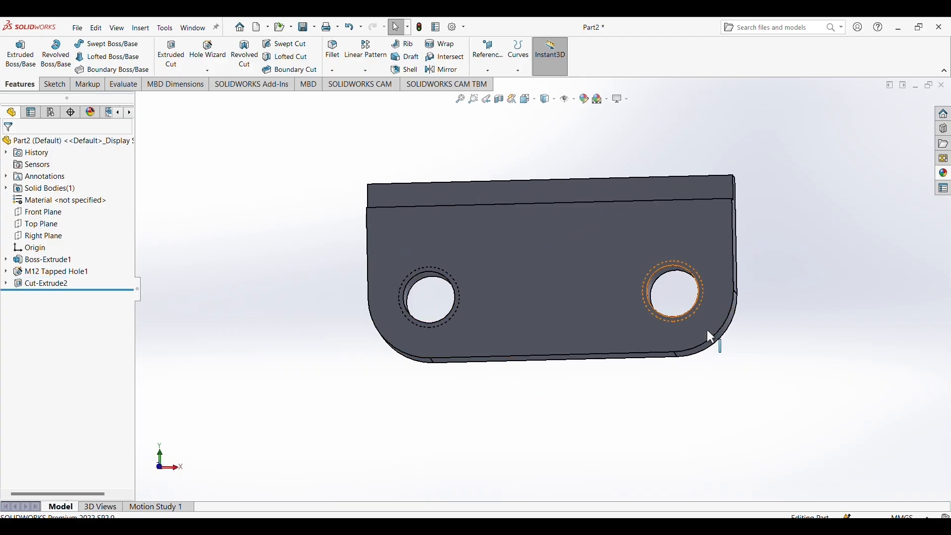
Check the bracket in the reference image and sketch a center rectangle about 22 x 15.5 mm on the base's broad face, touching the step edge.
{"action": "mouse_move", "coordinate": [647, 401]}
{"action": "middle_mouse_down"}
{"action": "mouse_move", "coordinate": [660, 374]}
{"action": "mouse_move", "coordinate": [639, 339]}
{"action": "mouse_move", "coordinate": [676, 356]}
{"action": "mouse_move", "coordinate": [644, 367]}
{"action": "mouse_move", "coordinate": [644, 394]}
{"action": "middle_mouse_up"}
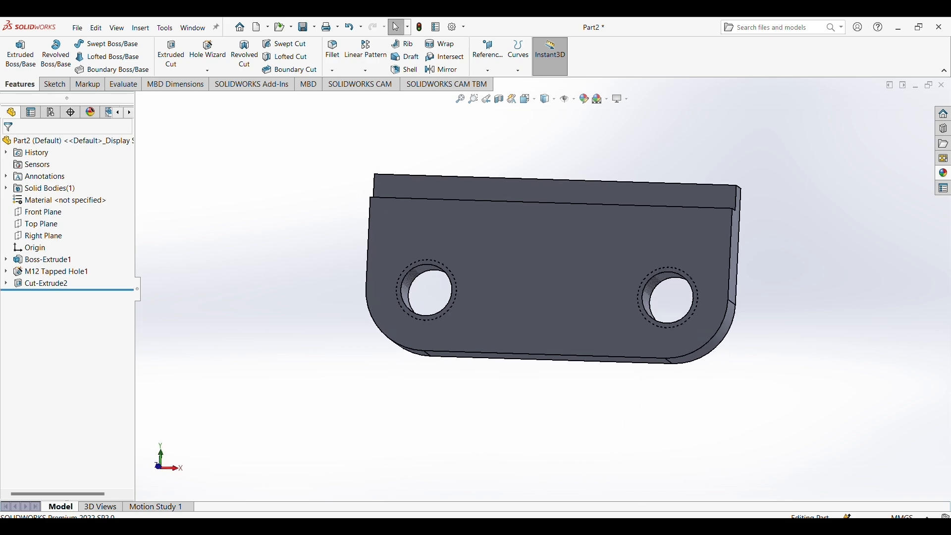
{"action": "left_click", "coordinate": [692, 487]}
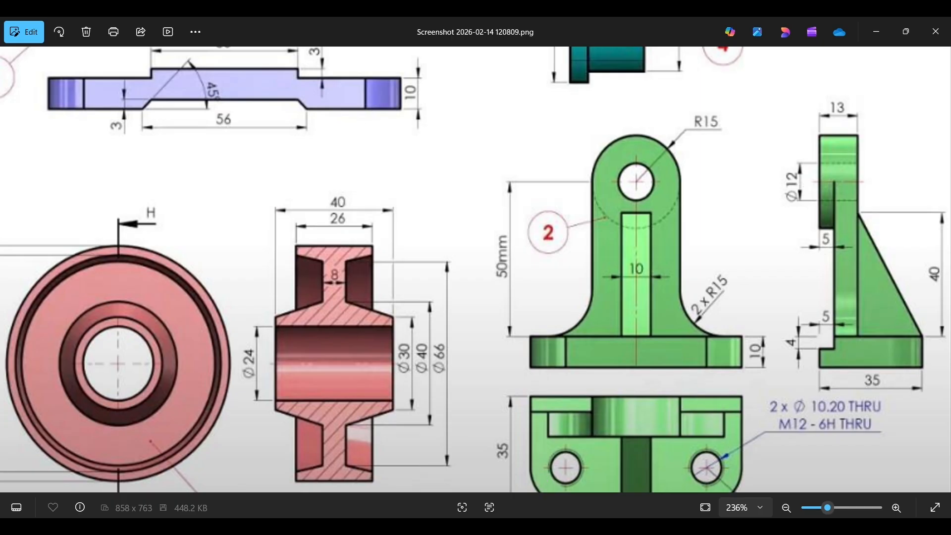
{"action": "left_click", "coordinate": [599, 525]}
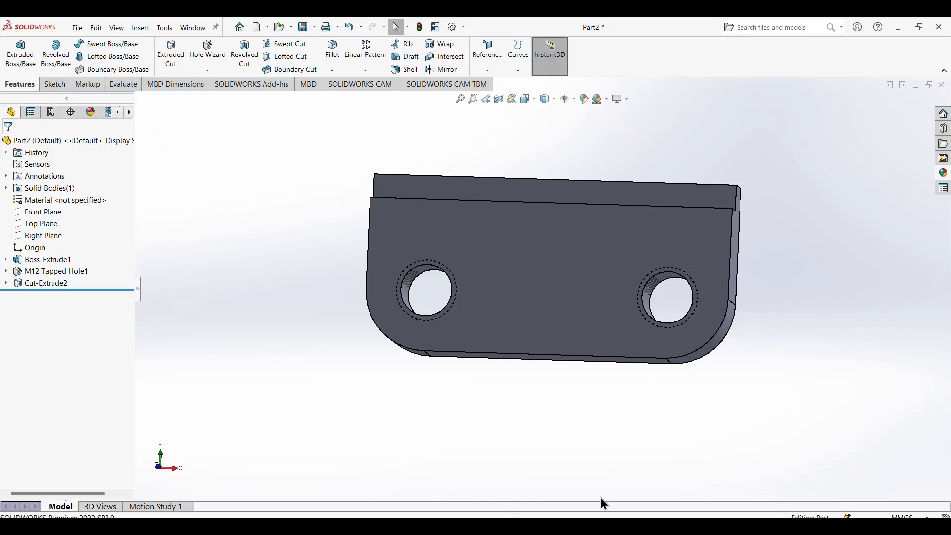
{"action": "right_click", "coordinate": [540, 233]}
{"action": "left_click", "coordinate": [564, 220]}
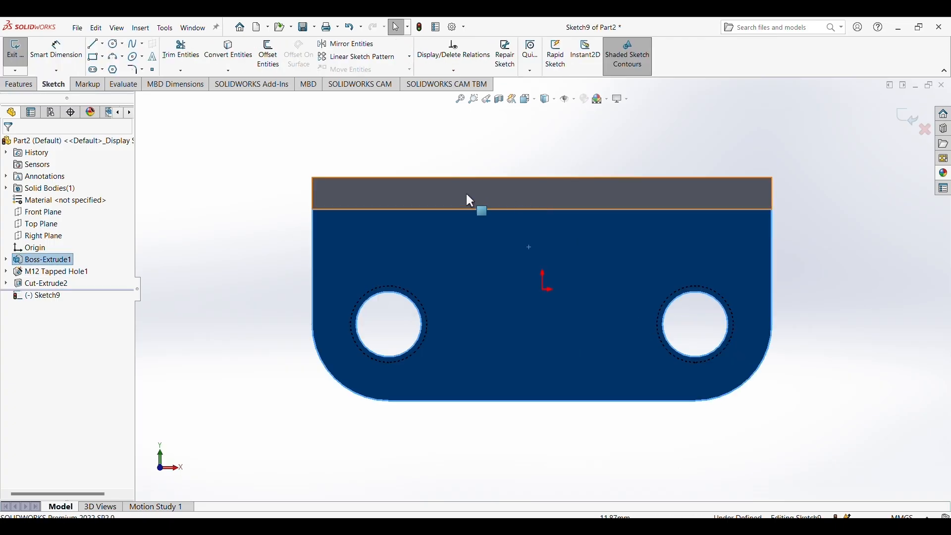
{"action": "left_click", "coordinate": [101, 56]}
{"action": "left_click", "coordinate": [110, 80]}
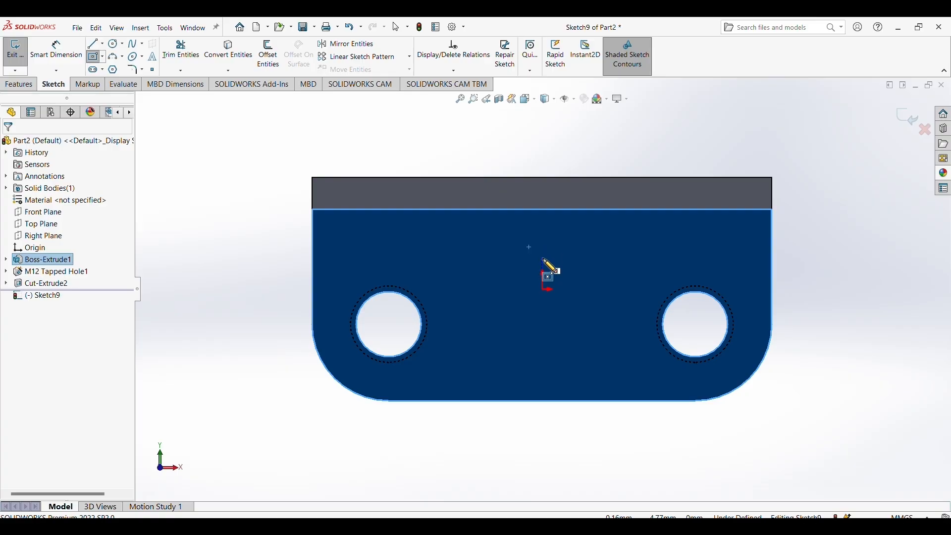
{"action": "left_click", "coordinate": [542, 258]}
{"action": "left_click", "coordinate": [614, 308]}
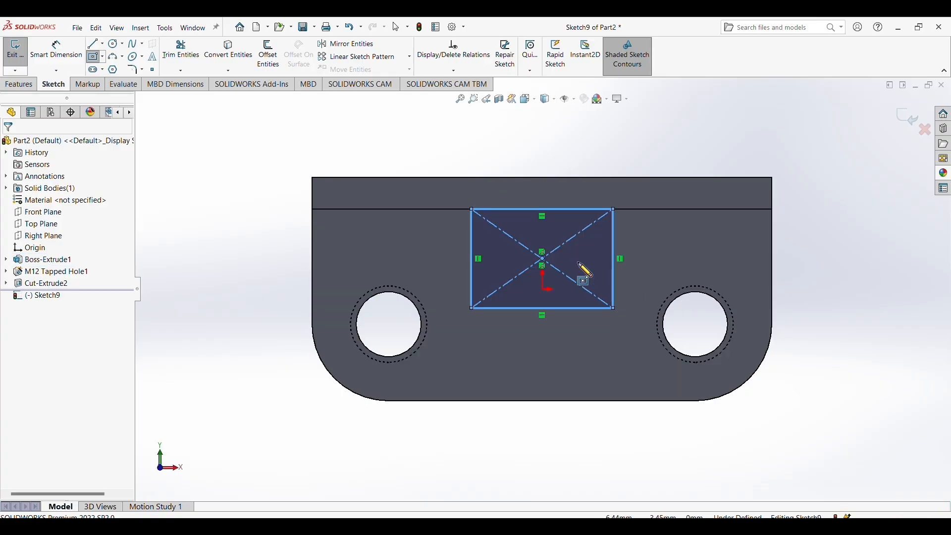
Dimension the rectangle to 30 mm wide along the step edge and 8 mm high.
{"action": "left_click", "coordinate": [56, 58]}
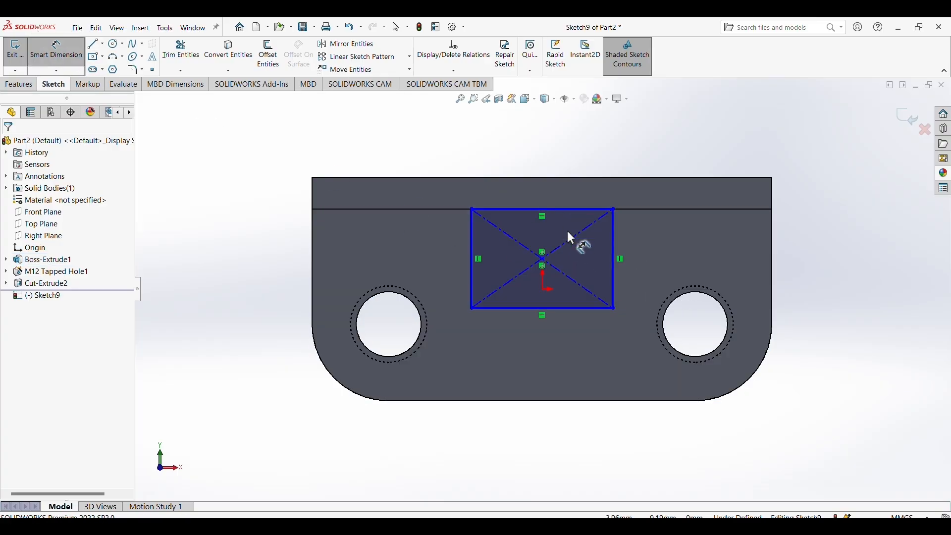
{"action": "left_click", "coordinate": [561, 209]}
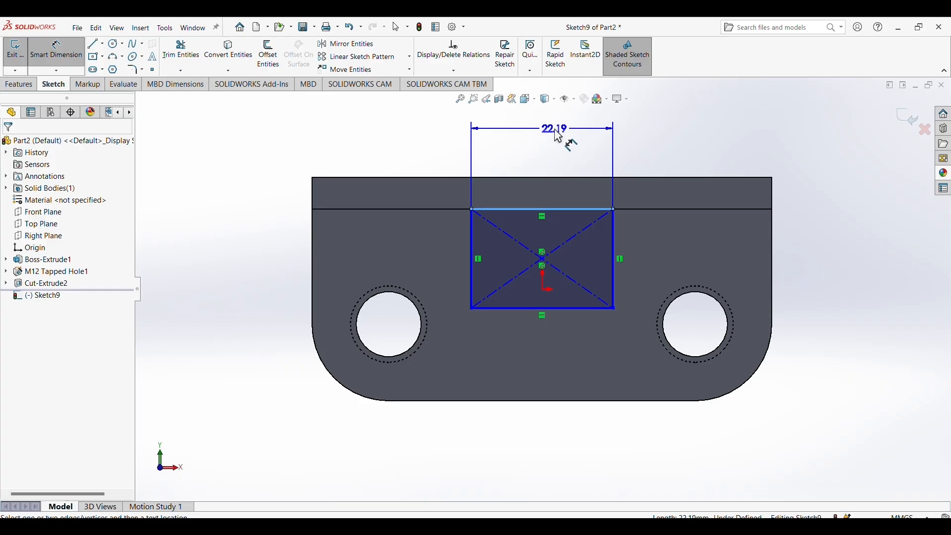
{"action": "left_click", "coordinate": [558, 136]}
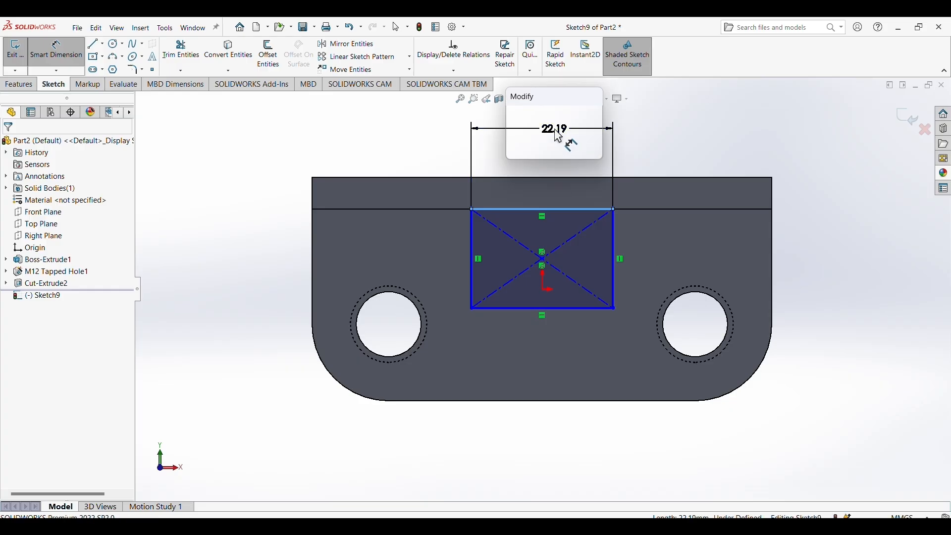
{"action": "type", "text": "30"}
{"action": "key", "text": "Return"}
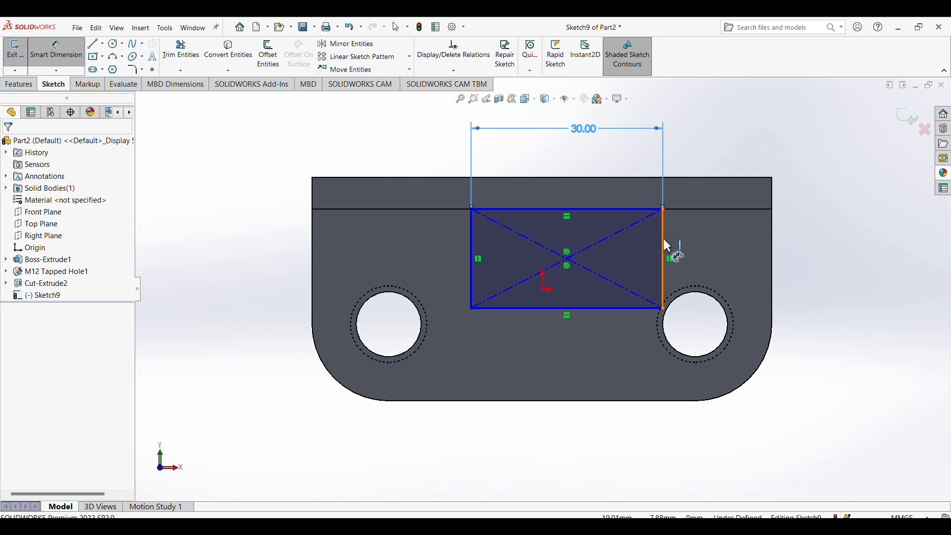
{"action": "left_click", "coordinate": [664, 239]}
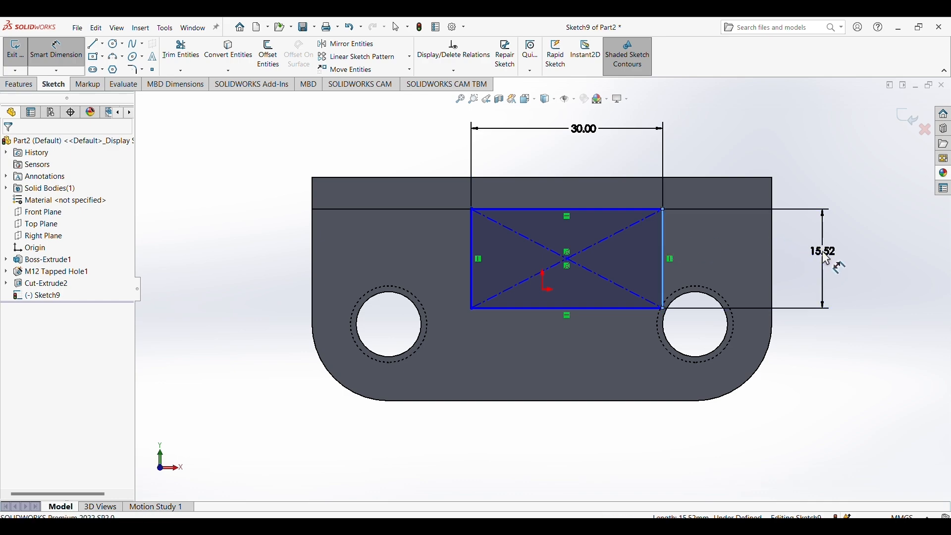
{"action": "left_click", "coordinate": [826, 257]}
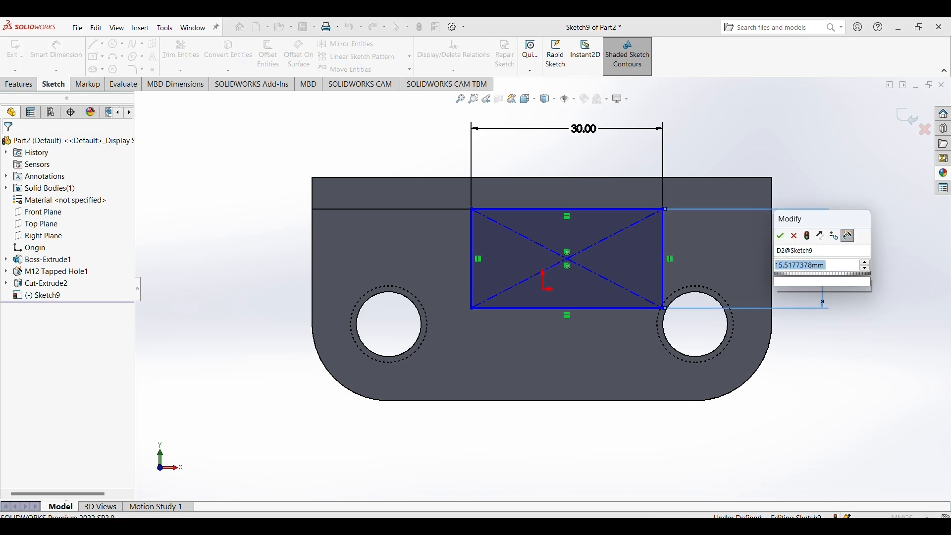
{"action": "key", "text": "Return"}
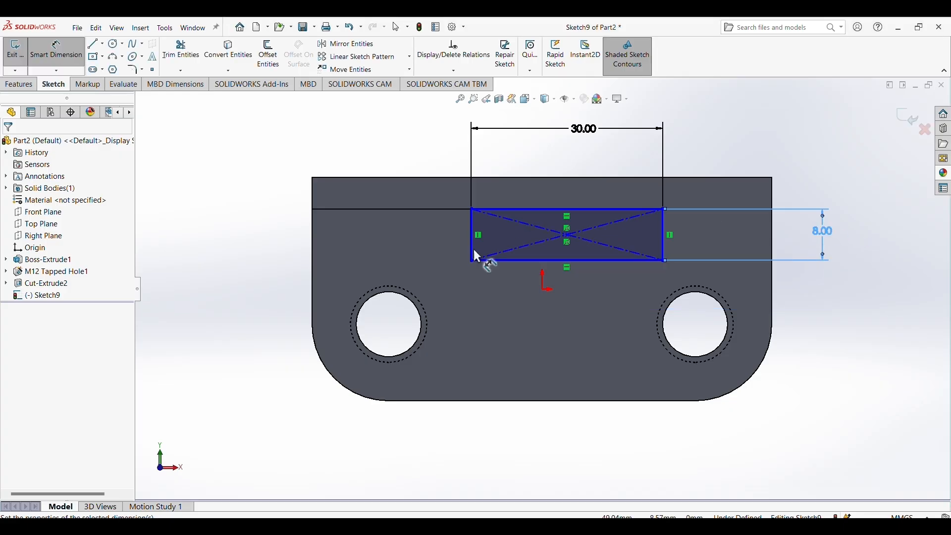
Center the rectangle lengthwise on the base by setting the horizontal distance between its center point and the origin to 0.
{"action": "left_click", "coordinate": [545, 291]}
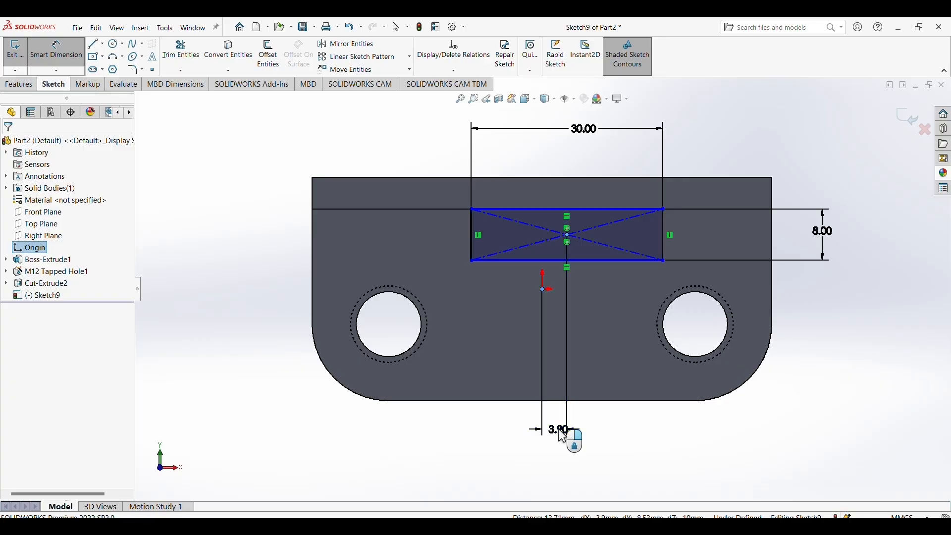
{"action": "left_click", "coordinate": [563, 437]}
{"action": "type", "text": "0"}
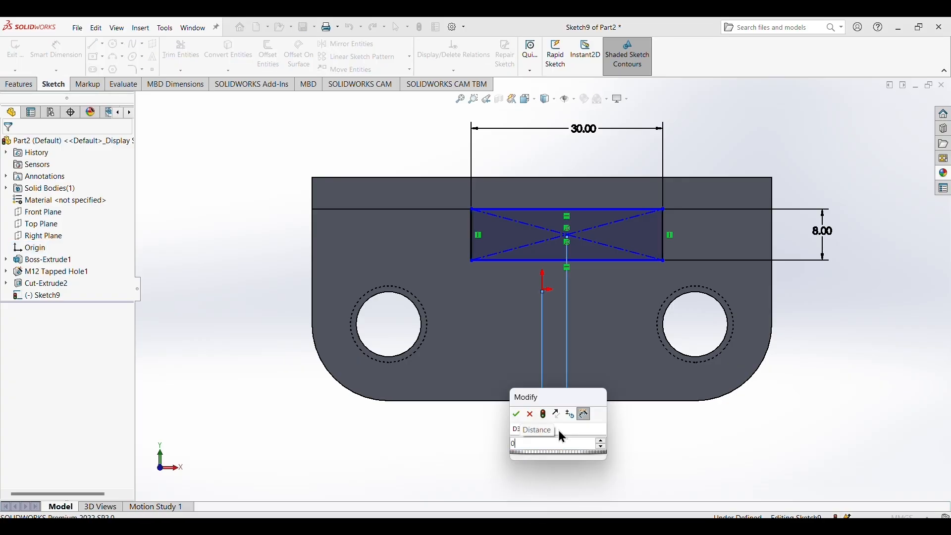
{"action": "key", "text": "Return"}
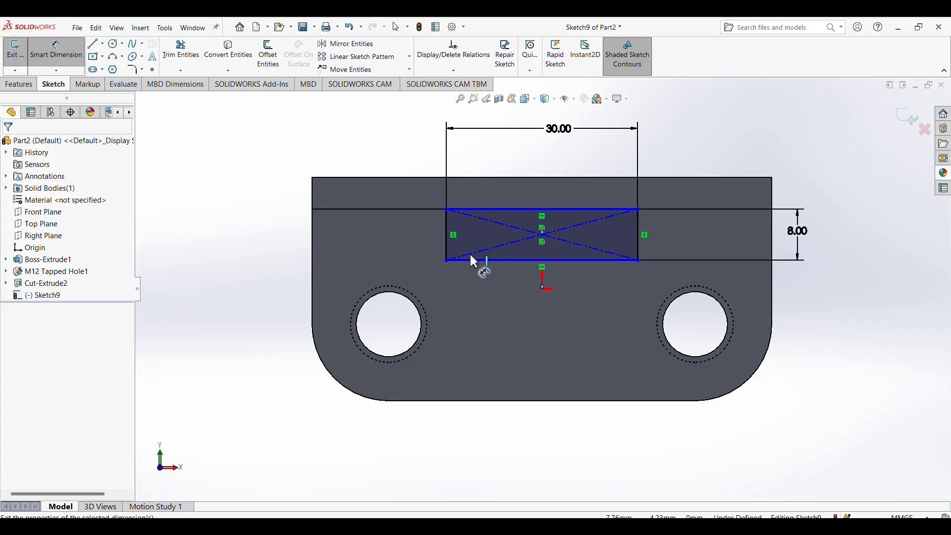
Check the upright's height in the reference image and extrude the rectangle as a Blind boss 50 mm away from the base.
{"action": "left_click", "coordinate": [37, 86]}
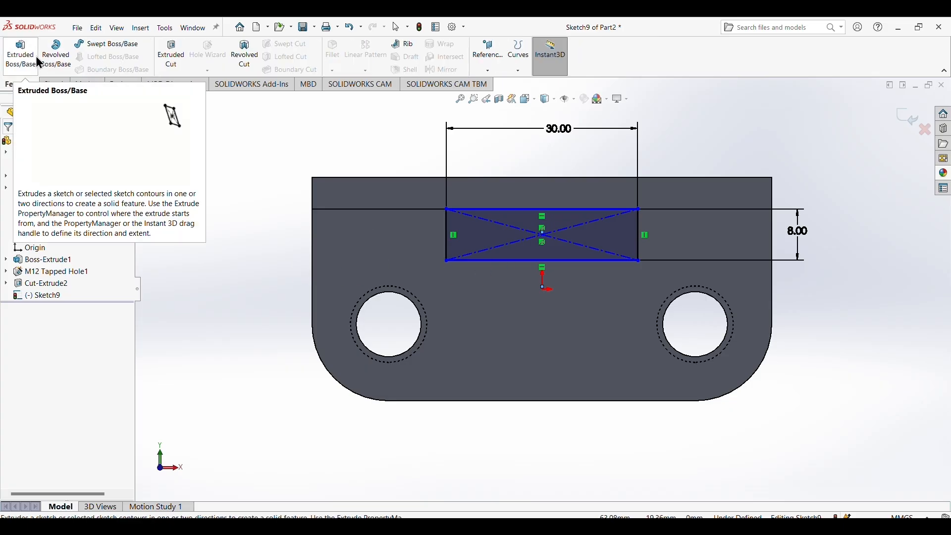
{"action": "left_click", "coordinate": [25, 69]}
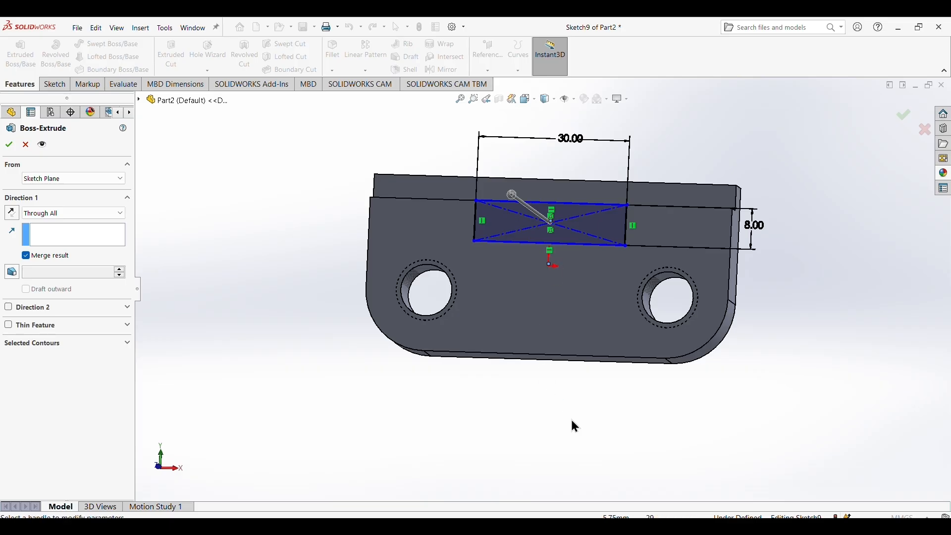
{"action": "middle_click_drag", "start_coordinate": [571, 425], "coordinate": [581, 242]}
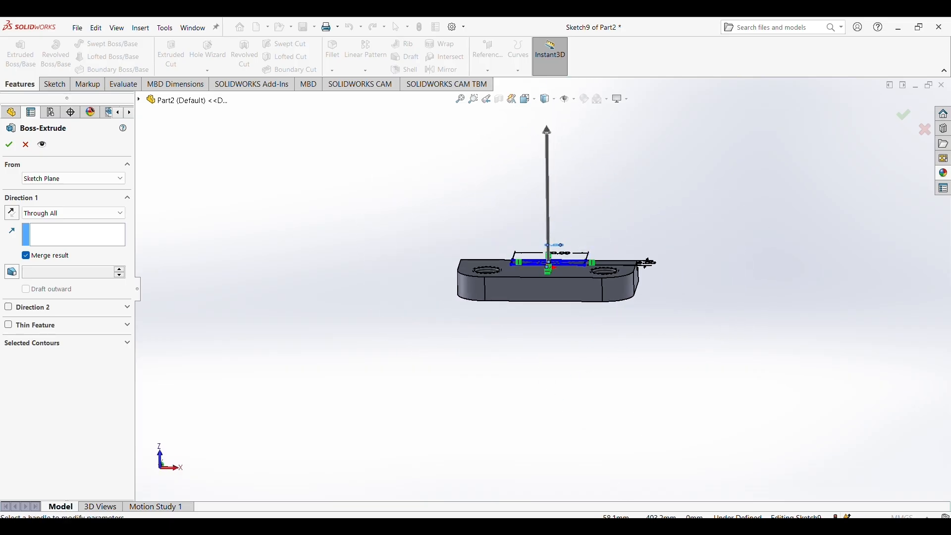
{"action": "mouse_move", "coordinate": [590, 526]}
{"action": "left_click", "coordinate": [665, 448]}
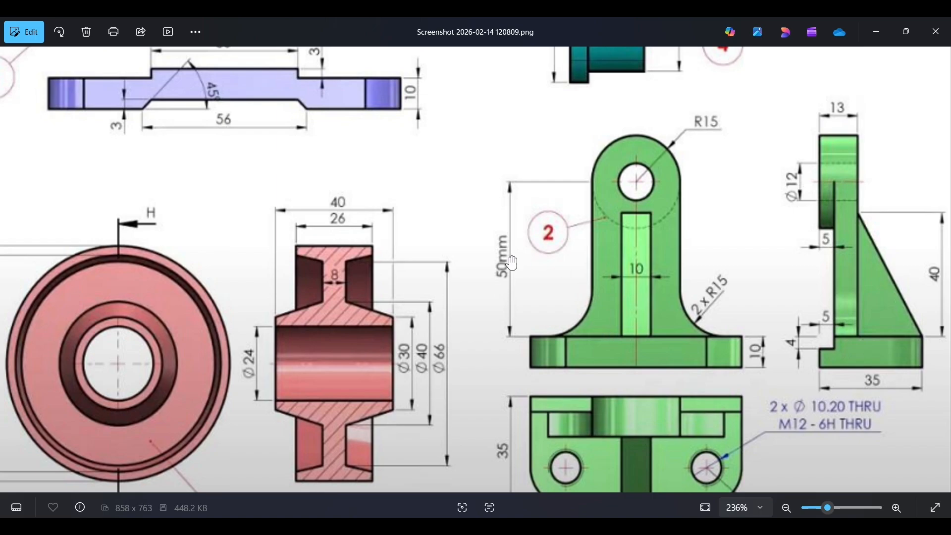
{"action": "left_click", "coordinate": [614, 526]}
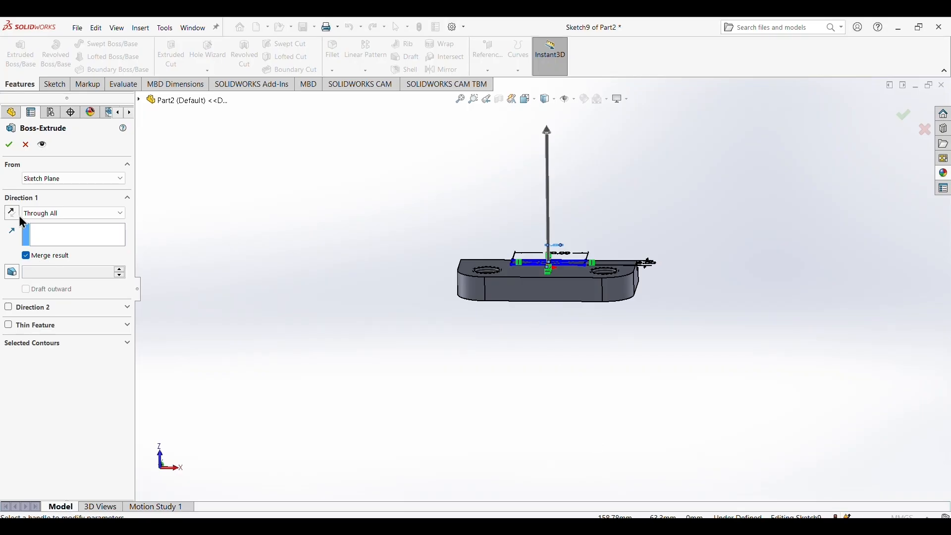
{"action": "left_click", "coordinate": [101, 213]}
{"action": "left_click", "coordinate": [31, 224]}
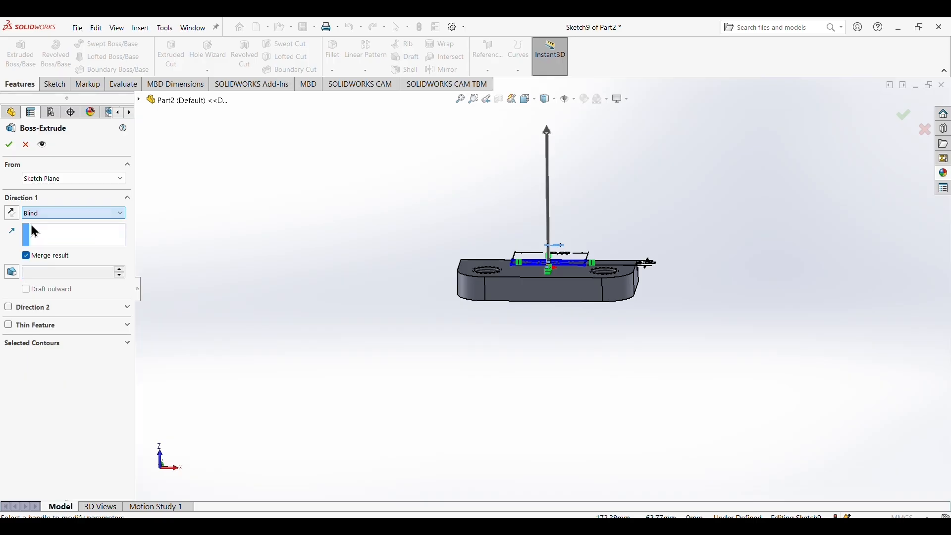
{"action": "left_click", "coordinate": [9, 145]}
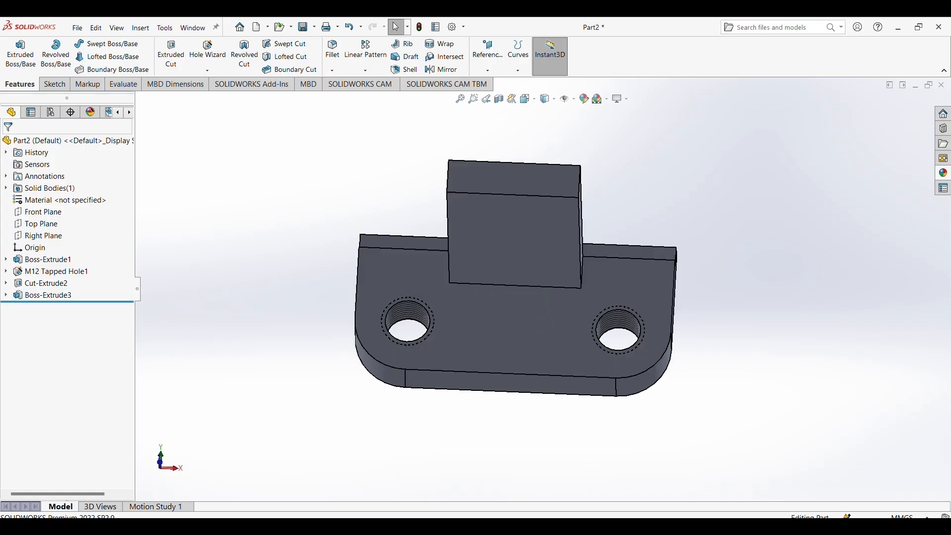
Check the bracket's reference views and sketch two concentric circles on the upright's front face, centered on its upper edge's midpoint, the inner about 13.5 mm in diameter.
{"action": "mouse_move", "coordinate": [590, 526]}
{"action": "left_click", "coordinate": [663, 468]}
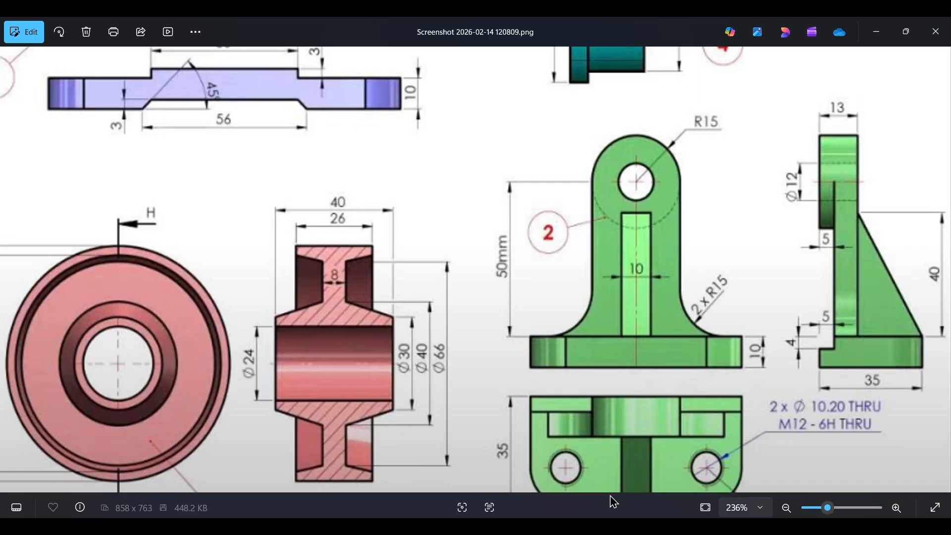
{"action": "mouse_move", "coordinate": [617, 526]}
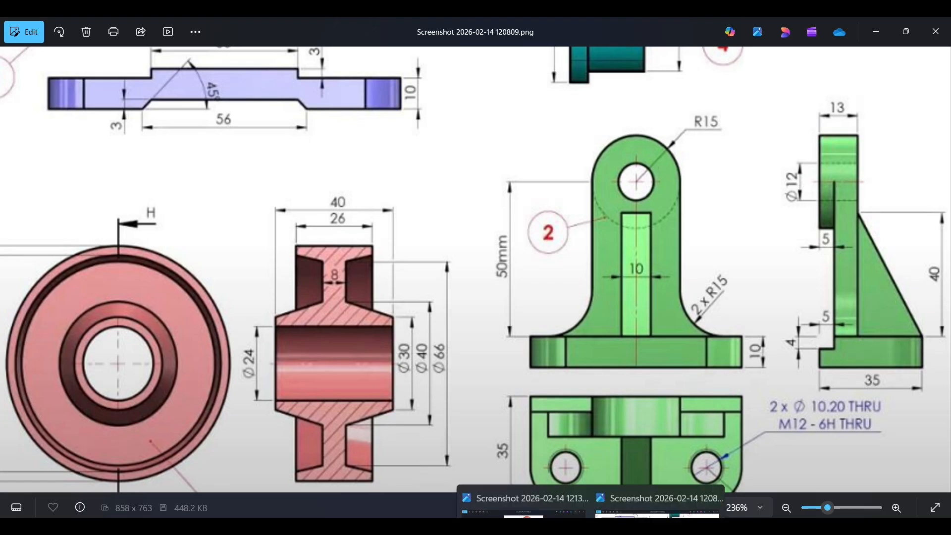
{"action": "left_click", "coordinate": [683, 477]}
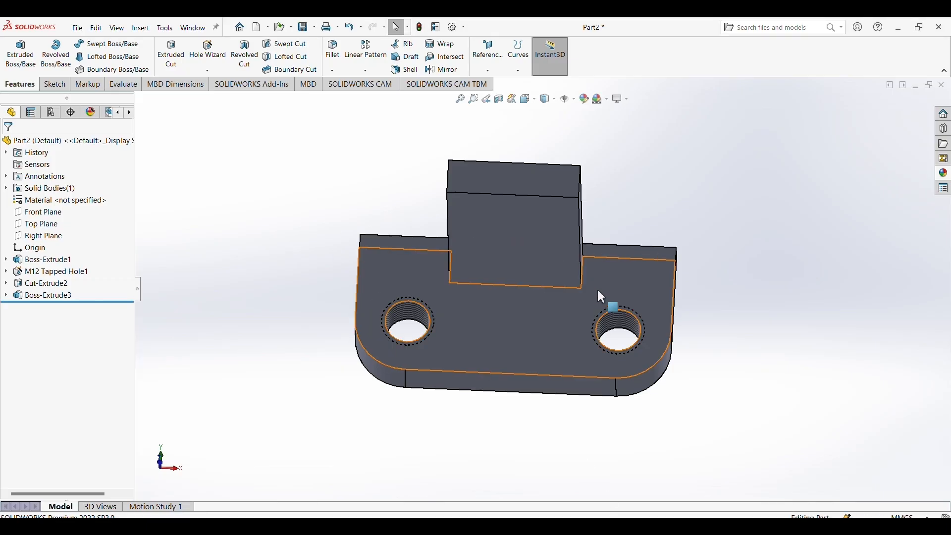
{"action": "right_click", "coordinate": [504, 218]}
{"action": "left_click", "coordinate": [529, 208]}
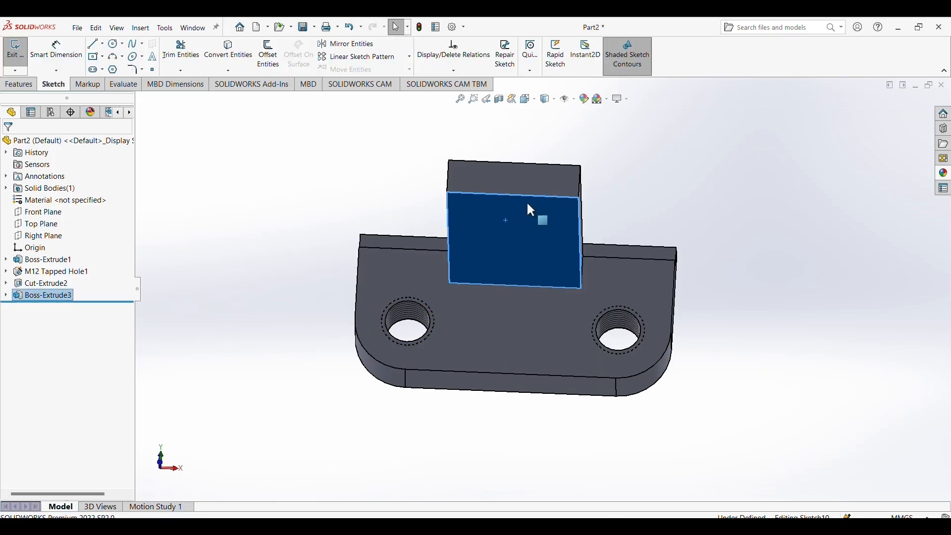
{"action": "left_click", "coordinate": [109, 44]}
{"action": "scroll", "coordinate": [389, 234], "scroll_direction": "up", "scroll_amount": 3}
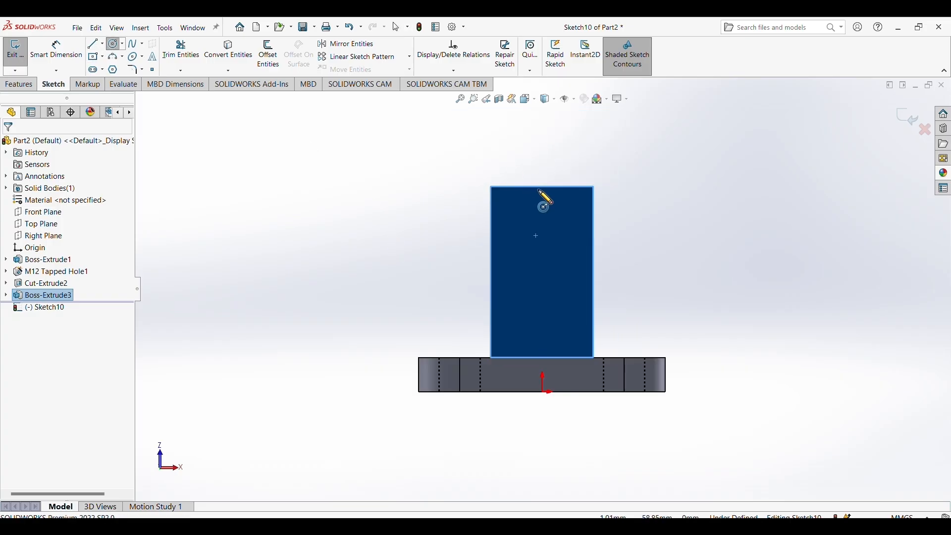
{"action": "left_click", "coordinate": [542, 187]}
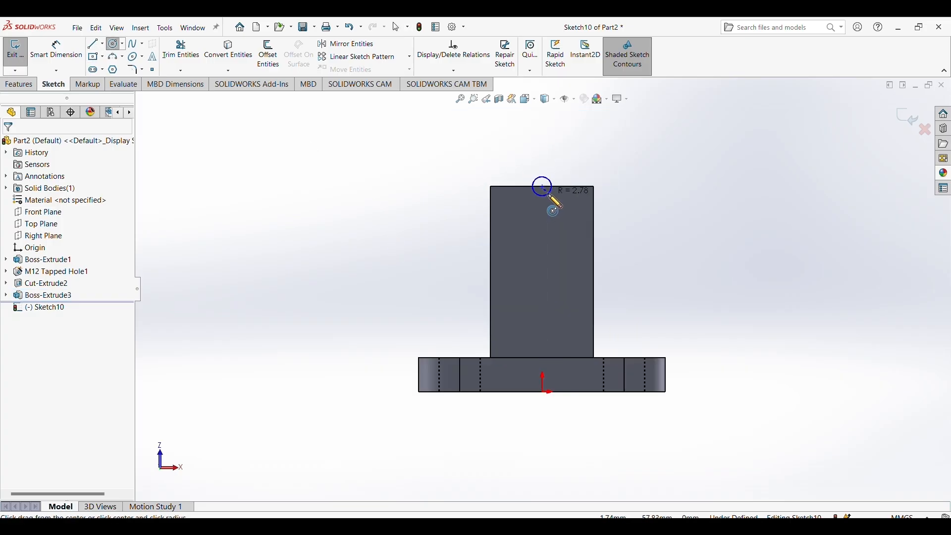
{"action": "left_click", "coordinate": [561, 194]}
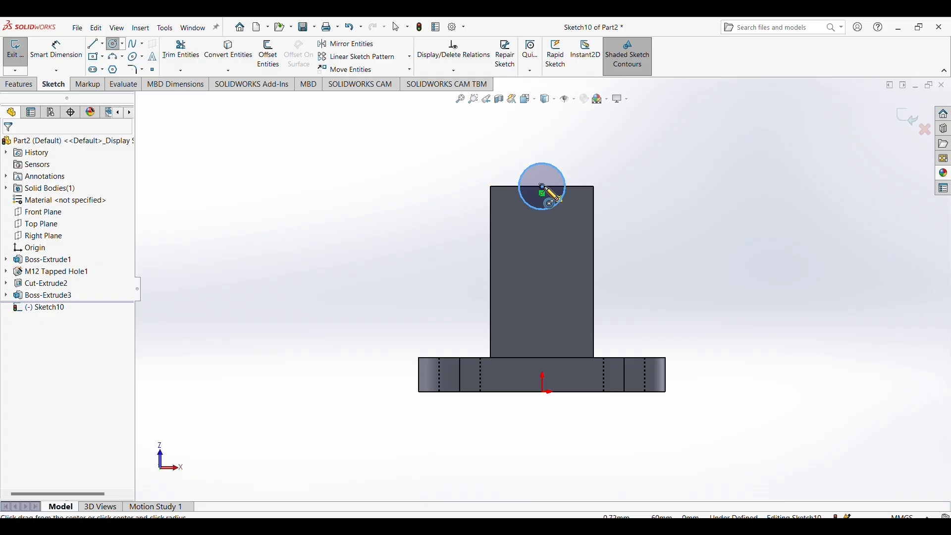
{"action": "left_click", "coordinate": [542, 187]}
{"action": "left_click", "coordinate": [578, 221]}
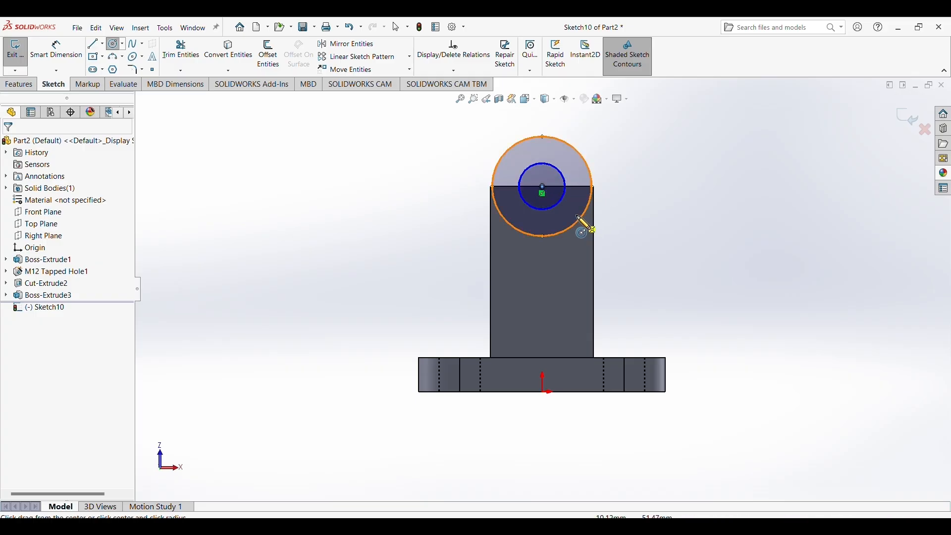
Dimension the inner circle to 12 mm in diameter.
{"action": "left_click", "coordinate": [55, 49]}
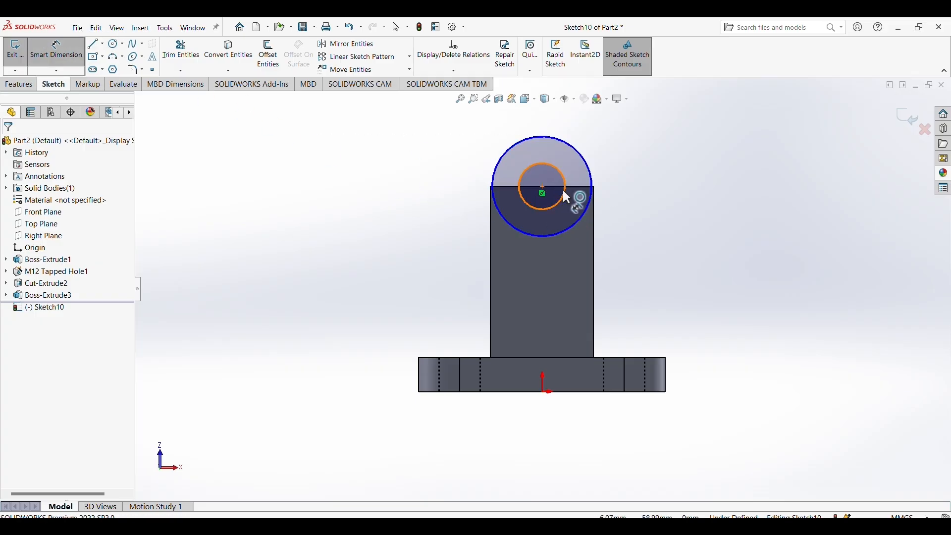
{"action": "left_click", "coordinate": [562, 192]}
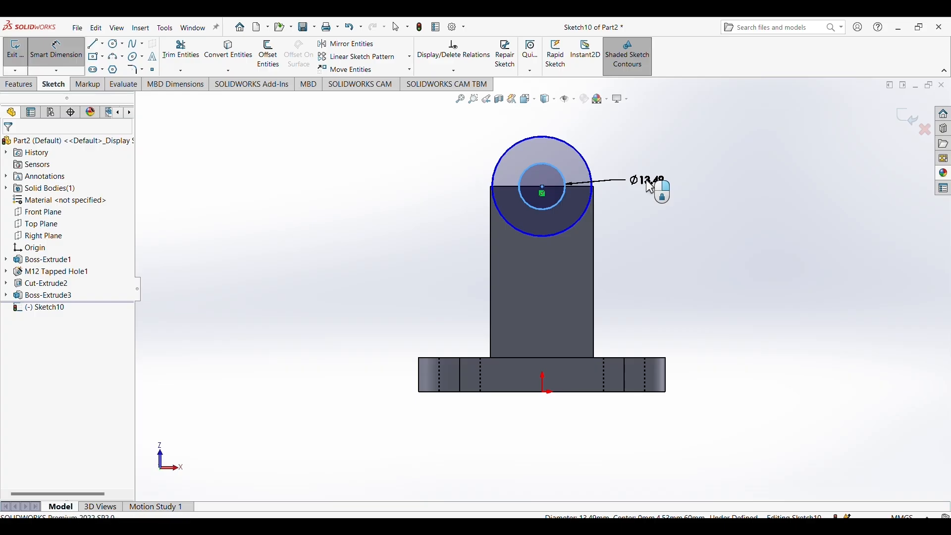
{"action": "left_click", "coordinate": [650, 187]}
{"action": "type", "text": "12"}
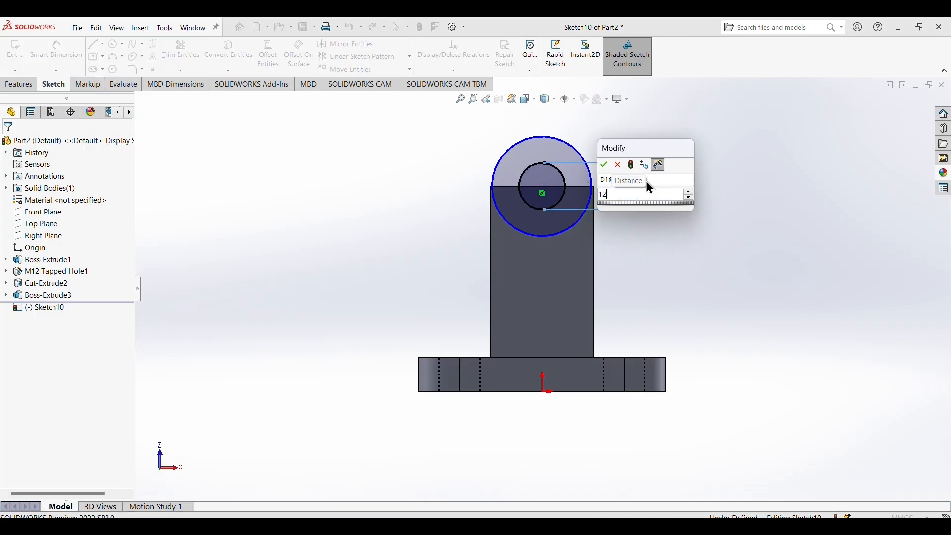
{"action": "key", "text": "Return"}
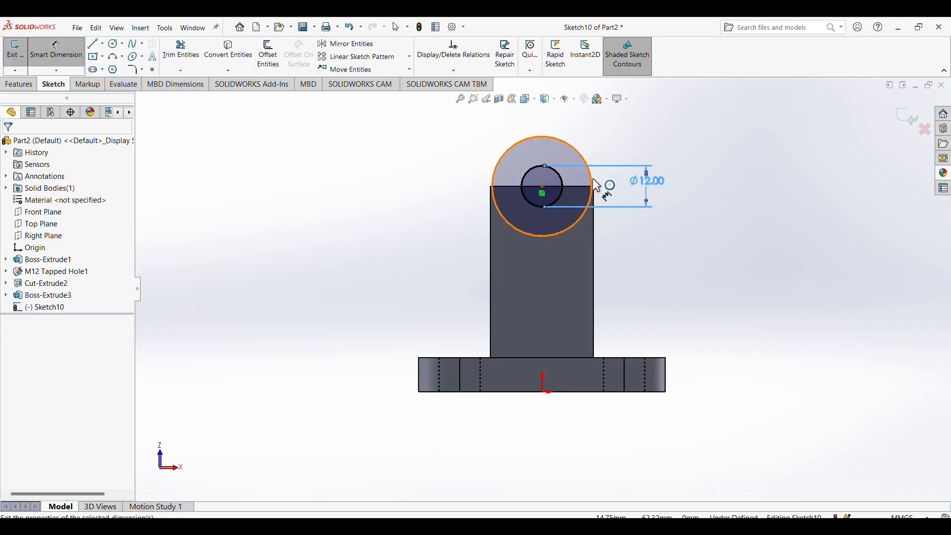
Dimension the outer circle to 30 mm in diameter.
{"action": "left_click", "coordinate": [590, 182]}
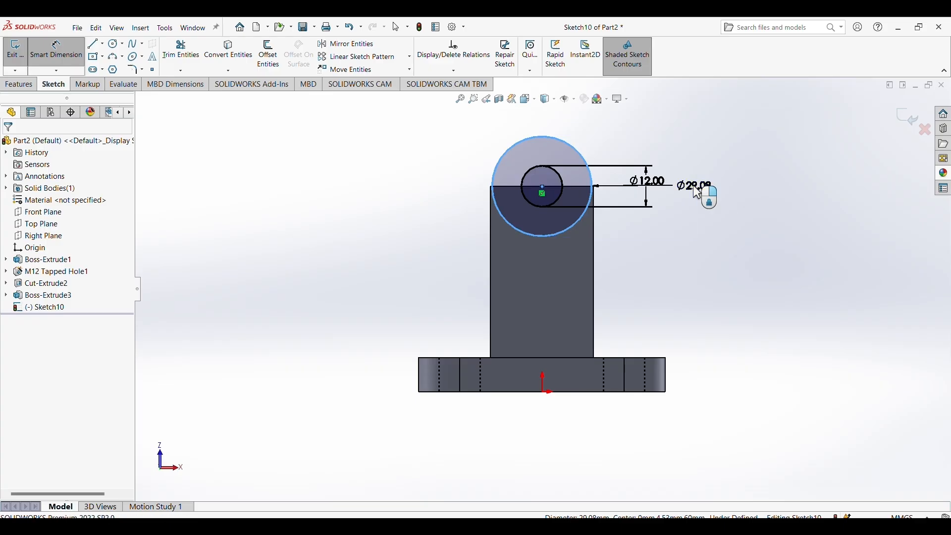
{"action": "left_click", "coordinate": [694, 188]}
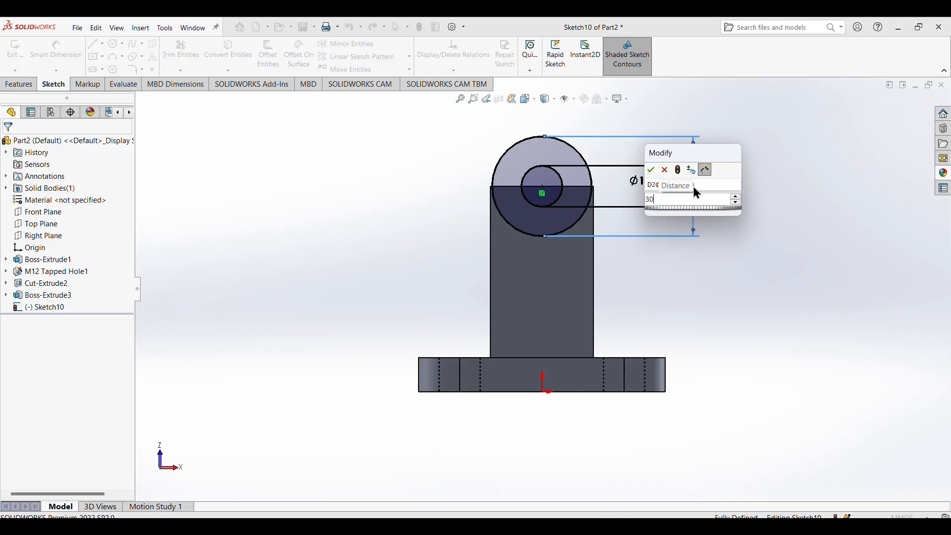
{"action": "key", "text": "Return"}
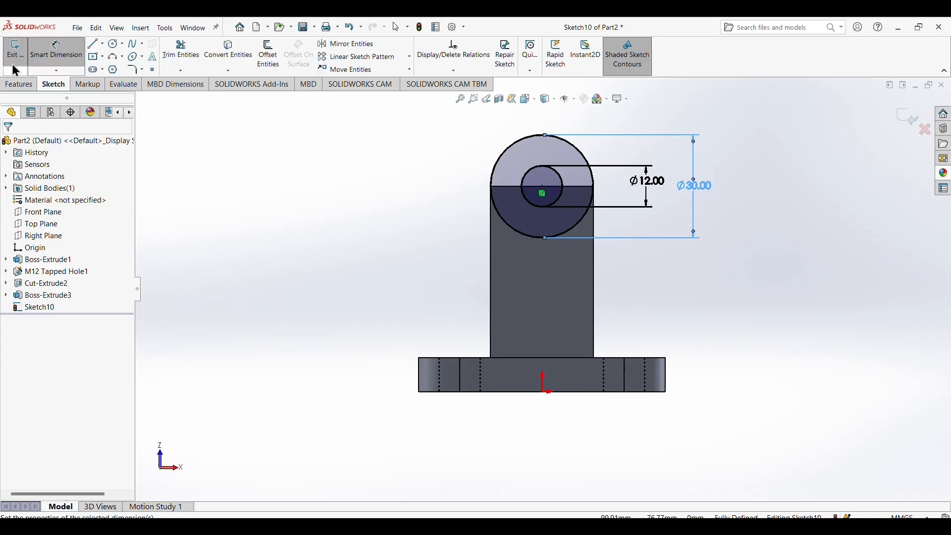
Extrude the ring between the two circles as a Blind boss 13 mm deep, with the direction reversed back across the upright.
{"action": "left_click", "coordinate": [18, 86]}
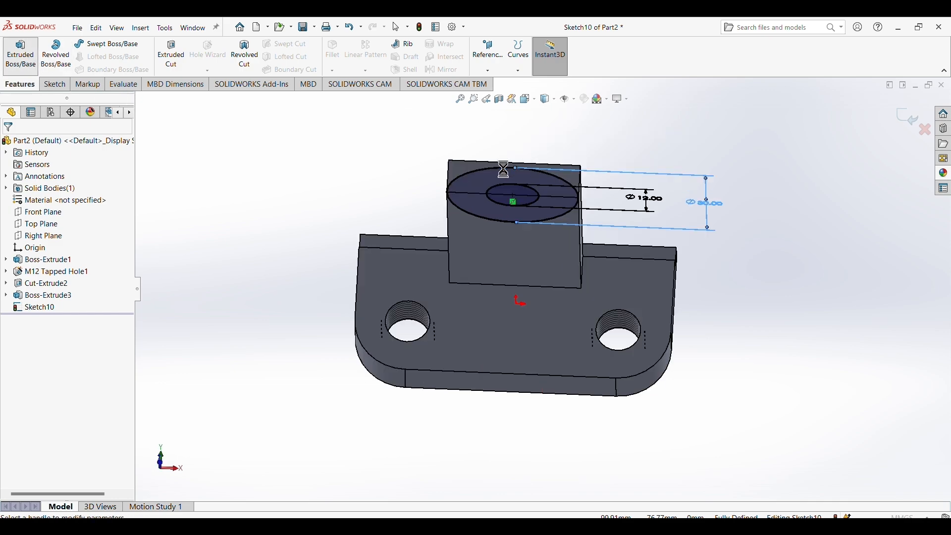
{"action": "middle_click_drag", "start_coordinate": [732, 302], "coordinate": [770, 140]}
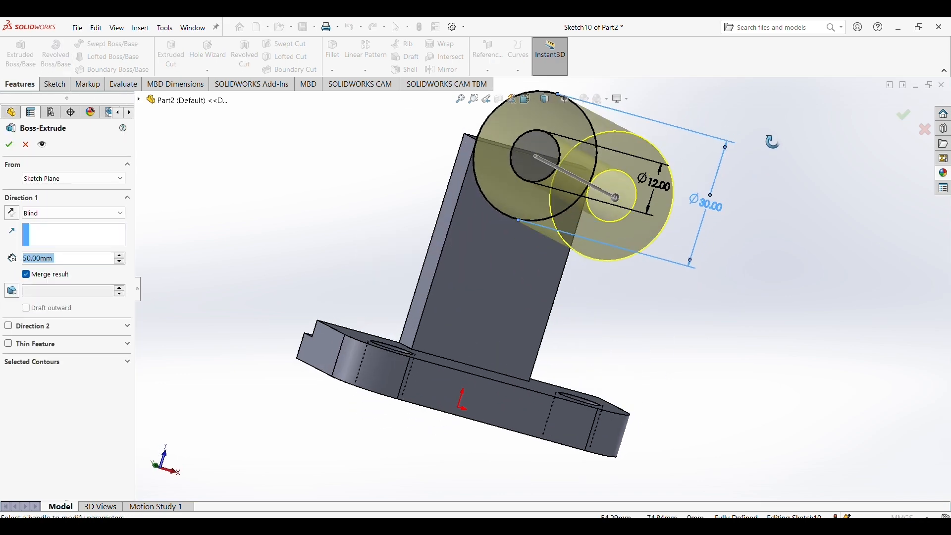
{"action": "left_click", "coordinate": [12, 213]}
{"action": "middle_click_drag", "start_coordinate": [221, 214], "coordinate": [246, 276]}
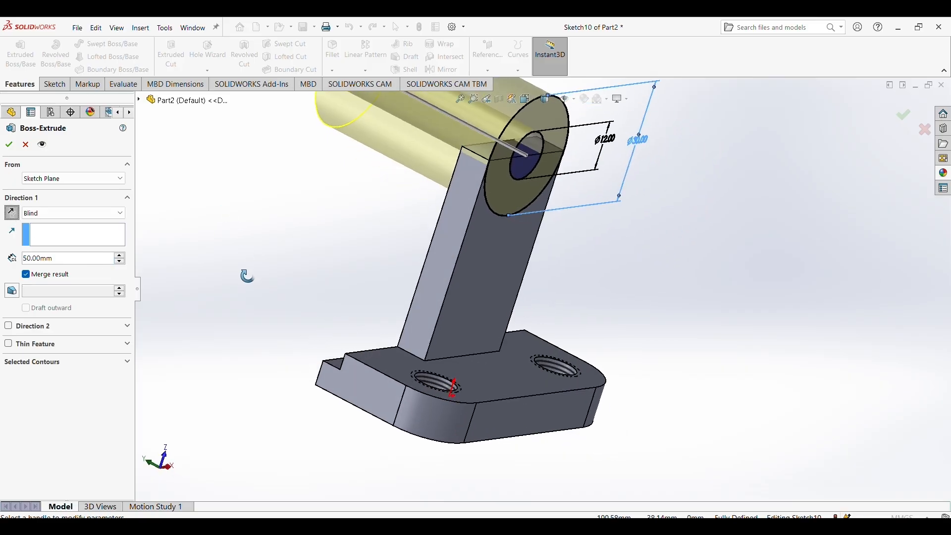
{"action": "double_click", "coordinate": [69, 255]}
{"action": "key", "text": "BackSpace"}
{"action": "type", "text": "13"}
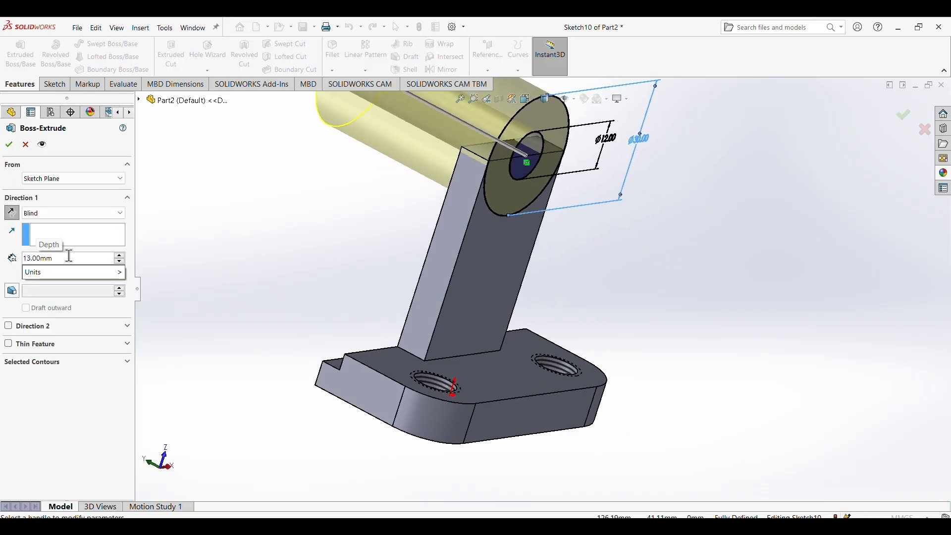
{"action": "key", "text": "Return"}
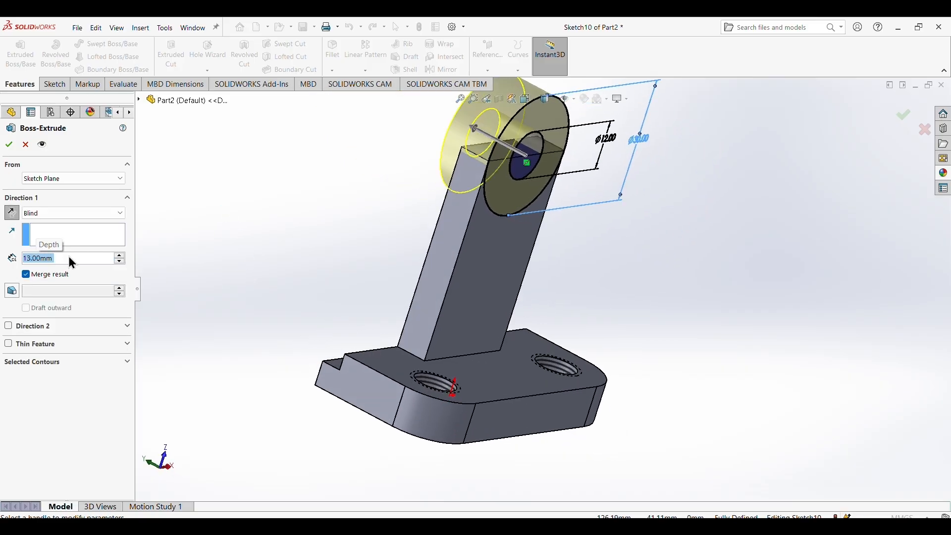
{"action": "left_click", "coordinate": [8, 144]}
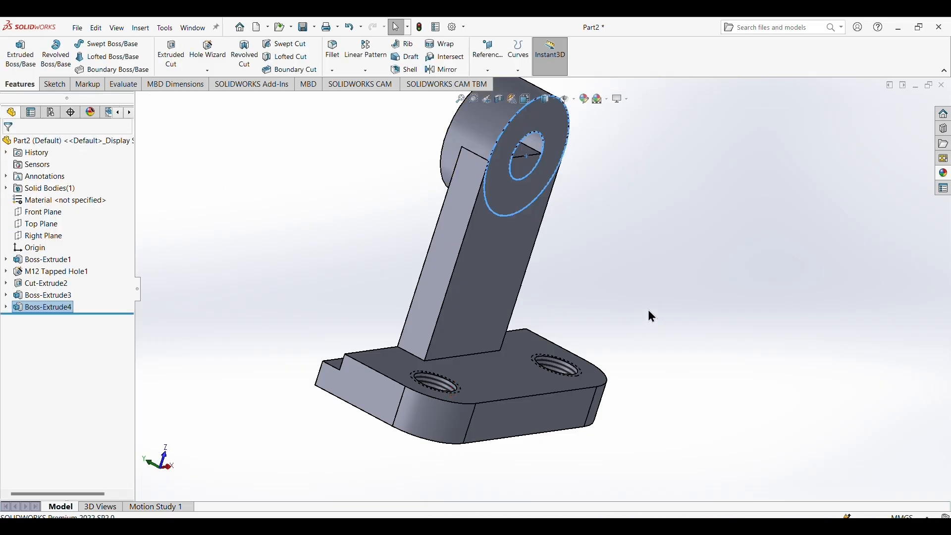
Reuse the circle sketch for a 13 mm Blind extruded cut, selecting both halves of the inner circle as contours to open the hole.
{"action": "middle_click_drag", "start_coordinate": [644, 297], "coordinate": [537, 239]}
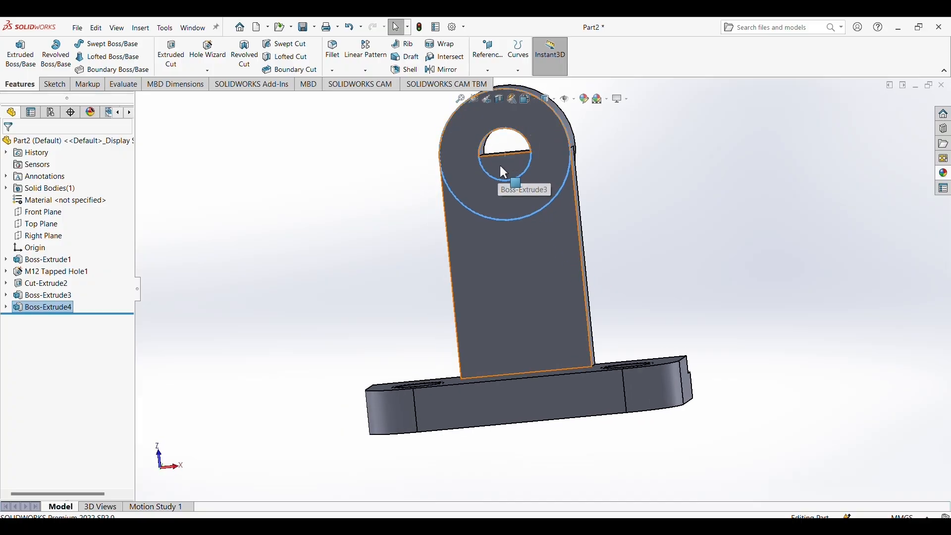
{"action": "left_click", "coordinate": [55, 318]}
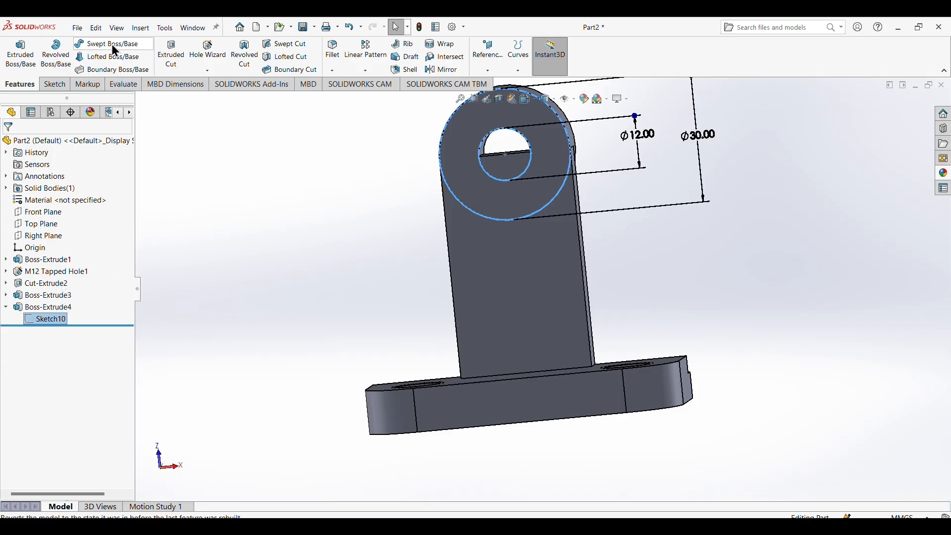
{"action": "left_click", "coordinate": [174, 56]}
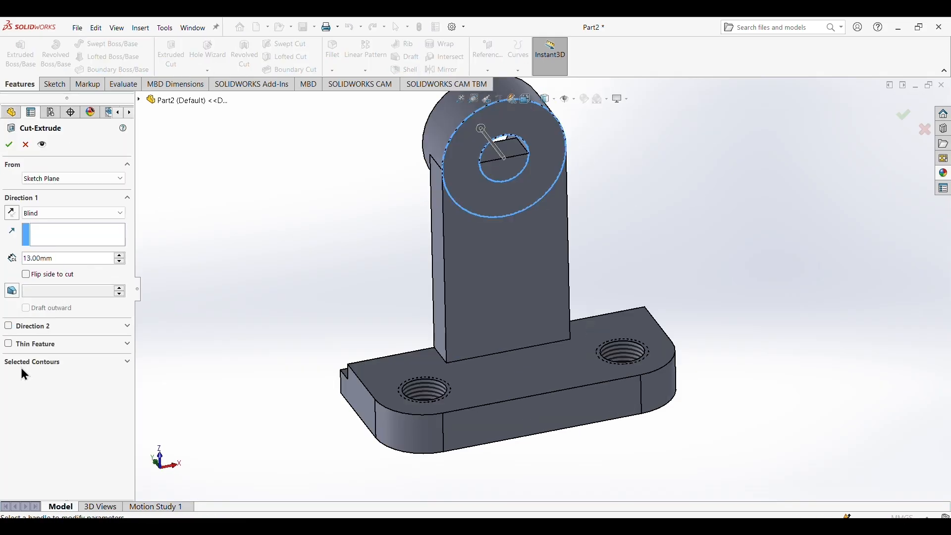
{"action": "left_click", "coordinate": [22, 362]}
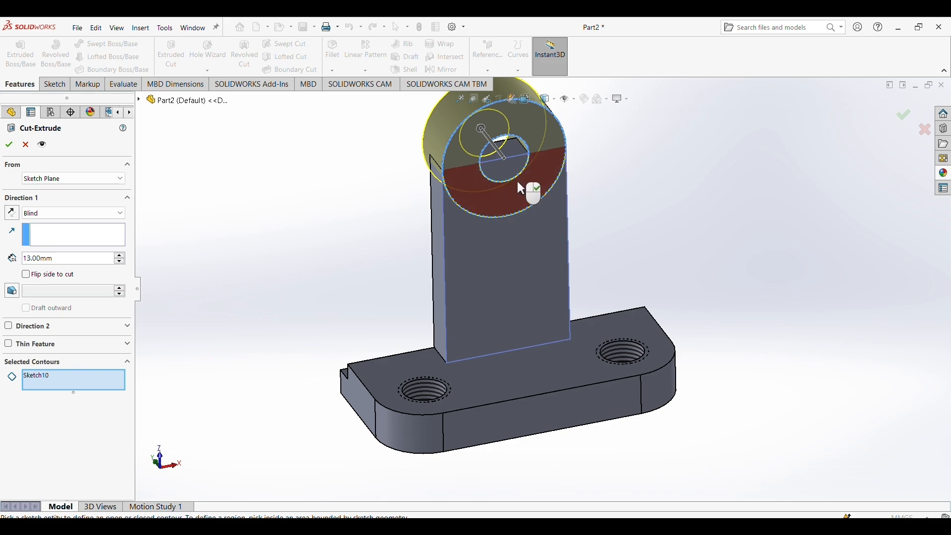
{"action": "left_click", "coordinate": [505, 169]}
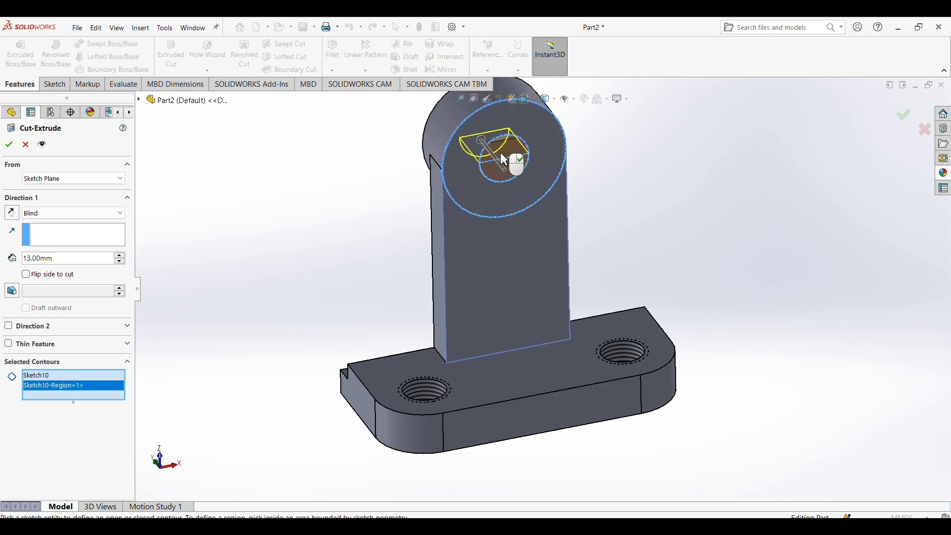
{"action": "left_click", "coordinate": [510, 147]}
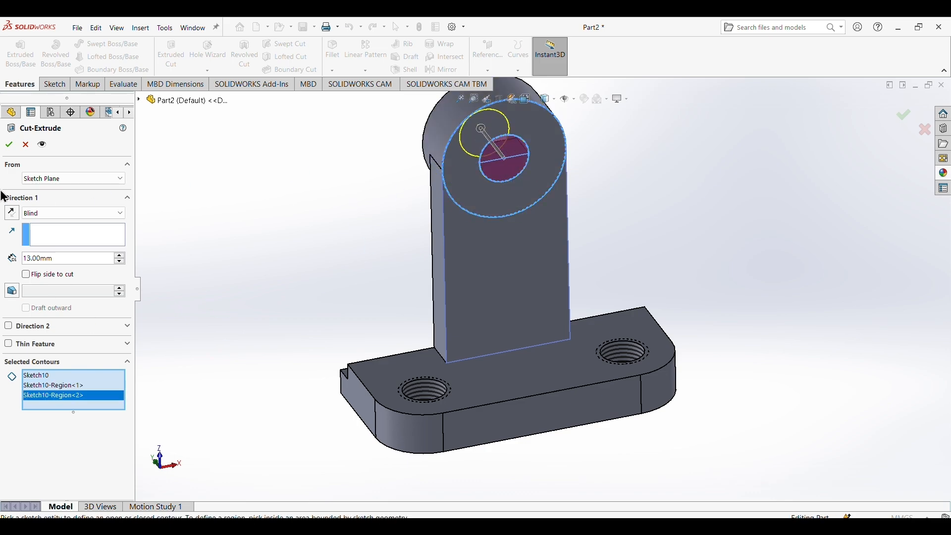
{"action": "left_click", "coordinate": [9, 144]}
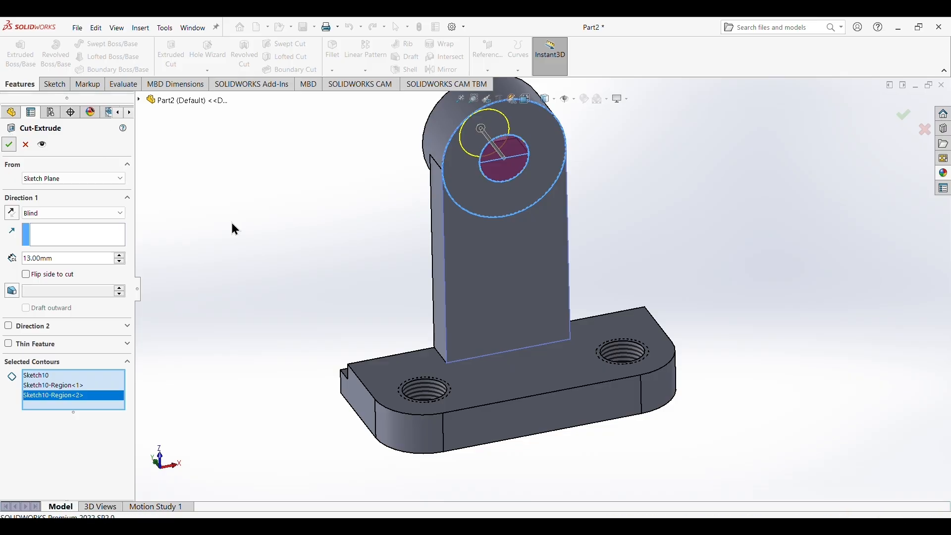
{"action": "middle_click_drag", "start_coordinate": [640, 368], "coordinate": [681, 291]}
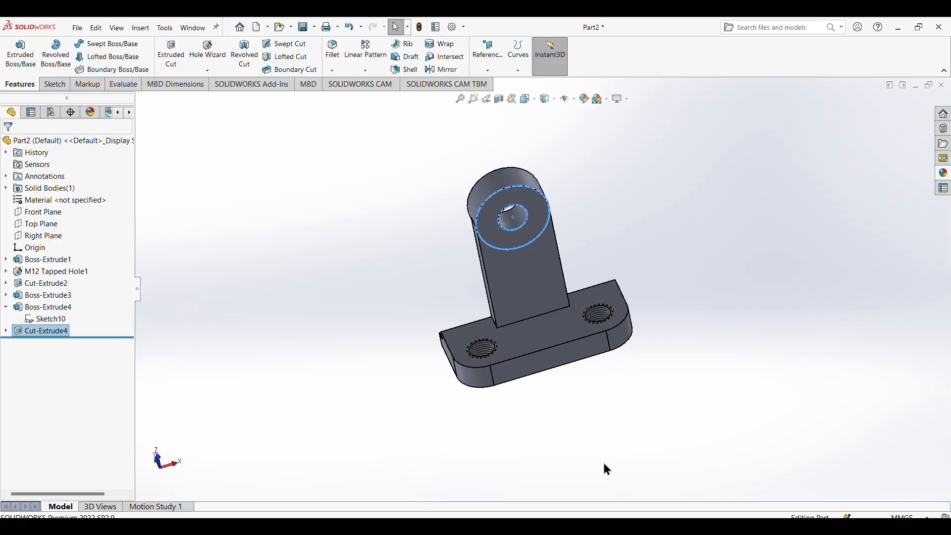
Check the bracket's corner radius in the reference image and try to fillet the two edges where the upright's sides meet the base at 15 mm.
{"action": "left_click", "coordinate": [647, 438]}
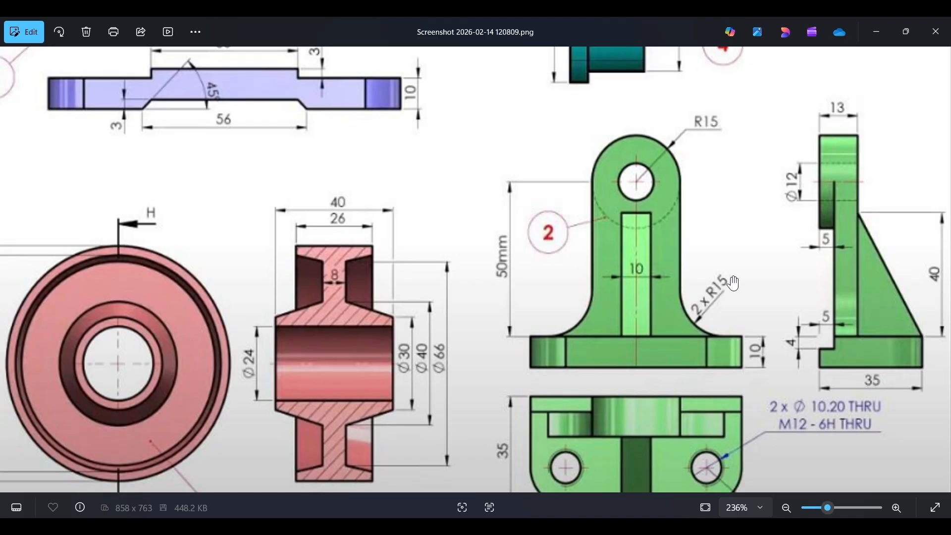
{"action": "left_click", "coordinate": [482, 453]}
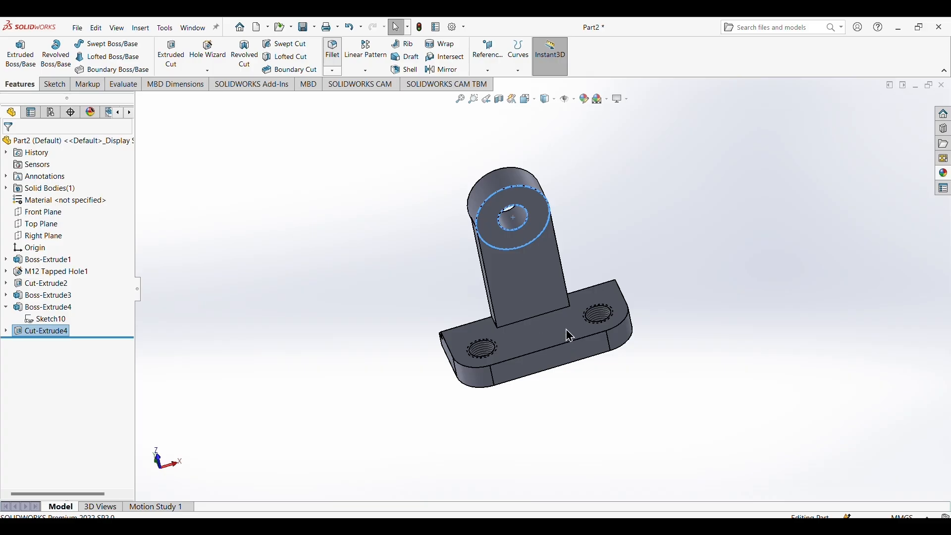
{"action": "scroll", "coordinate": [496, 308], "scroll_direction": "down", "scroll_amount": 2}
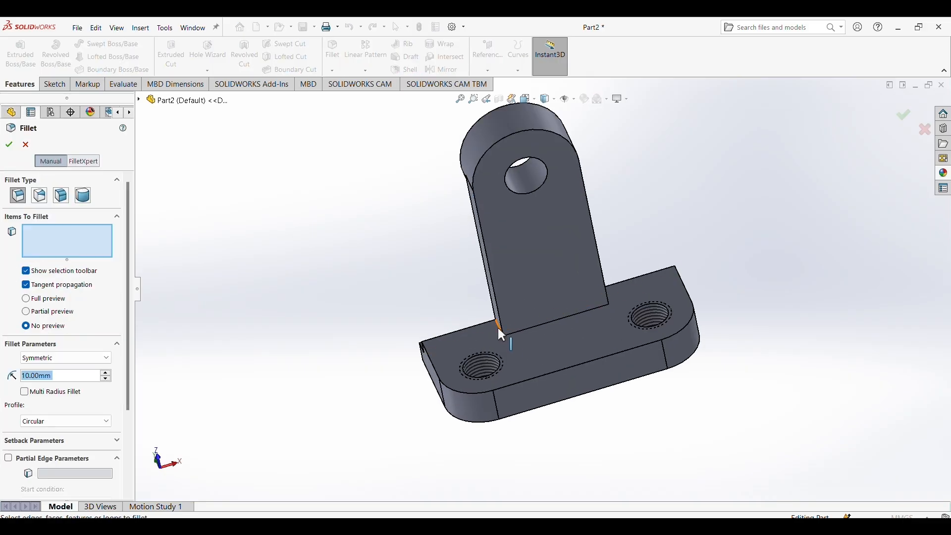
{"action": "left_click", "coordinate": [498, 326]}
{"action": "mouse_move", "coordinate": [706, 299]}
{"action": "middle_mouse_down"}
{"action": "mouse_move", "coordinate": [752, 281]}
{"action": "mouse_move", "coordinate": [720, 312]}
{"action": "middle_mouse_up"}
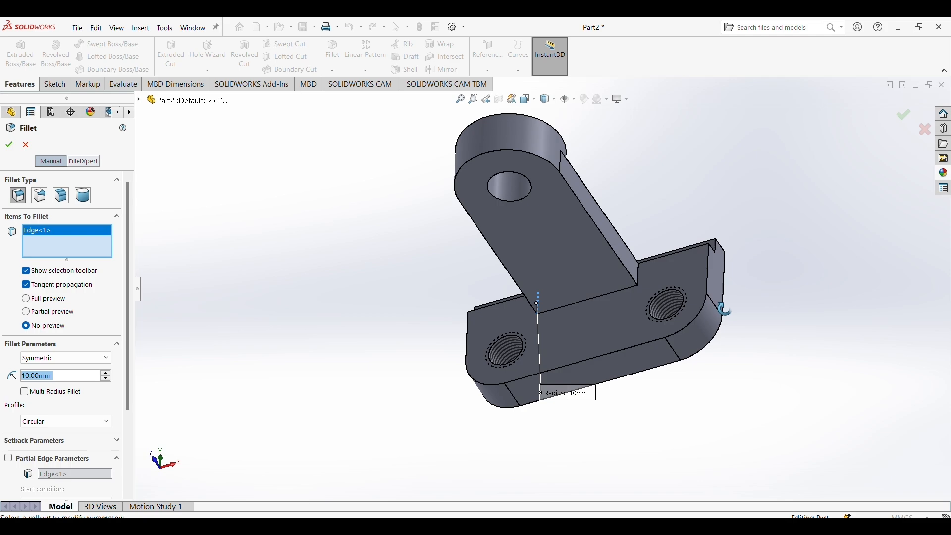
{"action": "left_click", "coordinate": [638, 273]}
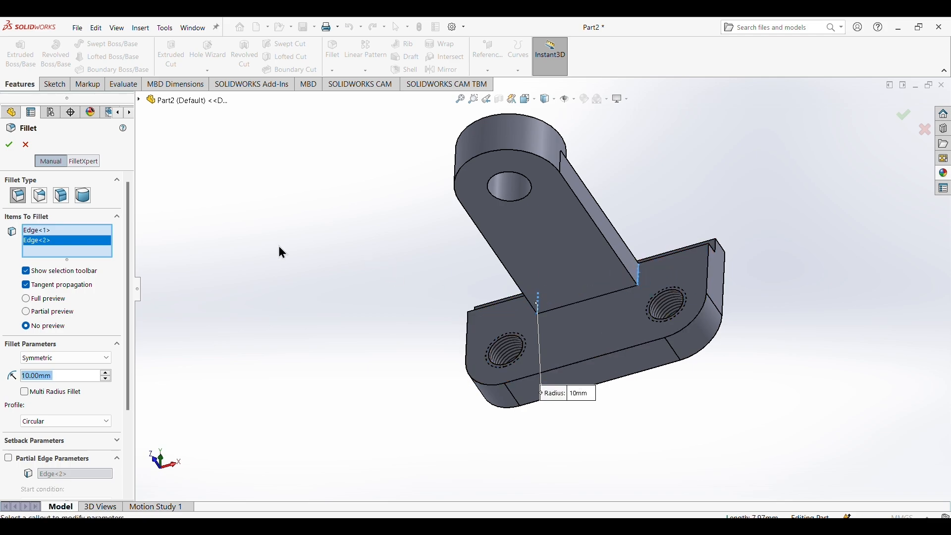
{"action": "left_click", "coordinate": [29, 376]}
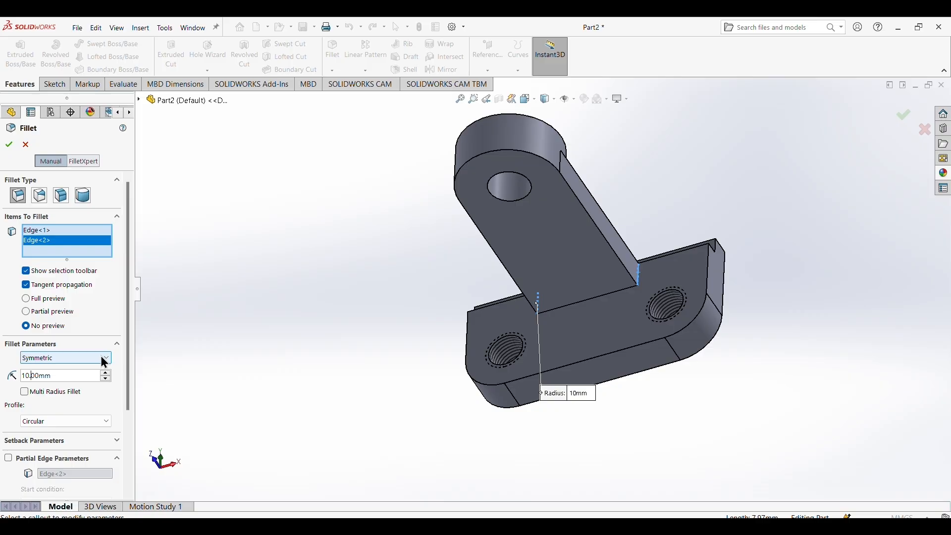
{"action": "key", "text": "BackSpace"}
{"action": "key", "text": "BackSpace"}
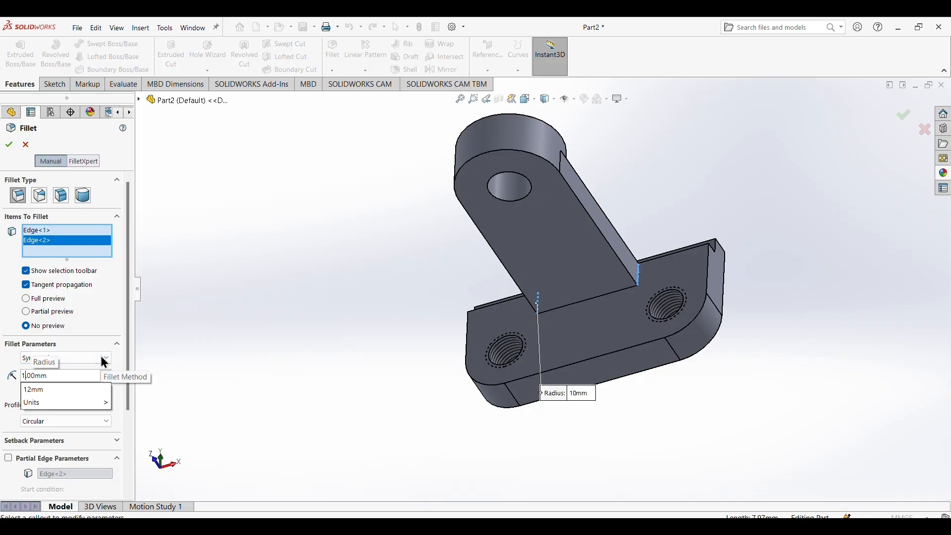
{"action": "type", "text": "5"}
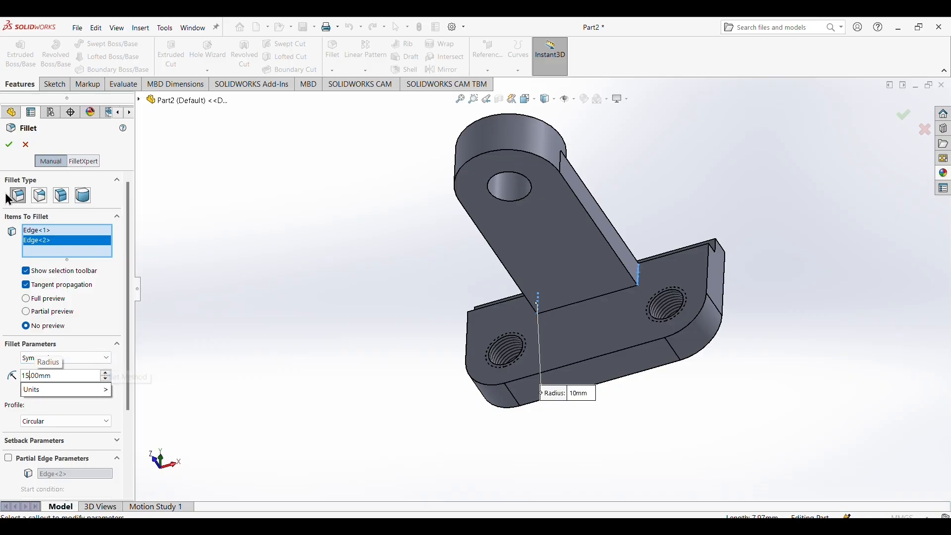
{"action": "left_click", "coordinate": [9, 144]}
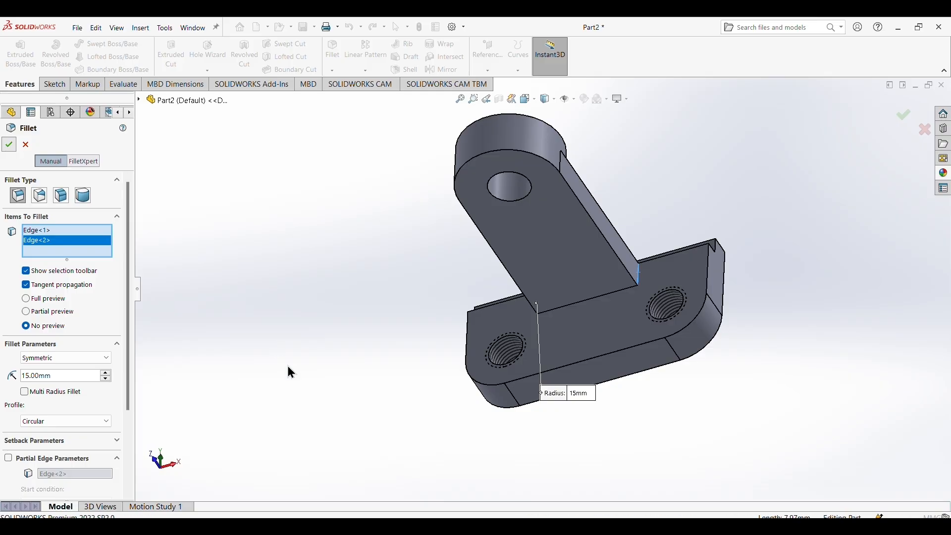
{"action": "mouse_move", "coordinate": [618, 471]}
{"action": "middle_mouse_down"}
{"action": "mouse_move", "coordinate": [694, 344]}
{"action": "mouse_move", "coordinate": [732, 418]}
{"action": "mouse_move", "coordinate": [738, 462]}
{"action": "middle_mouse_up"}
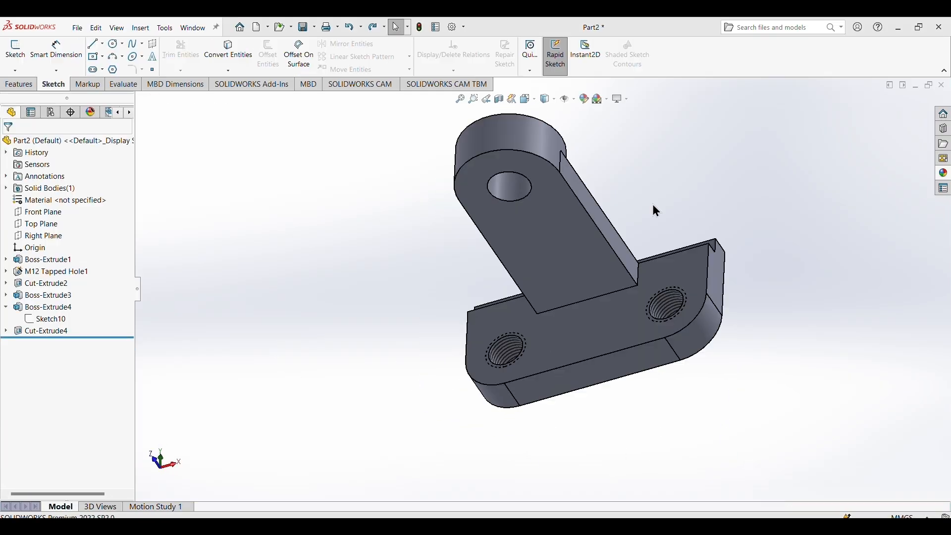
{"action": "mouse_move", "coordinate": [667, 191]}
{"action": "middle_mouse_down"}
{"action": "mouse_move", "coordinate": [735, 157]}
{"action": "mouse_move", "coordinate": [713, 173]}
{"action": "mouse_move", "coordinate": [670, 174]}
{"action": "middle_mouse_up"}
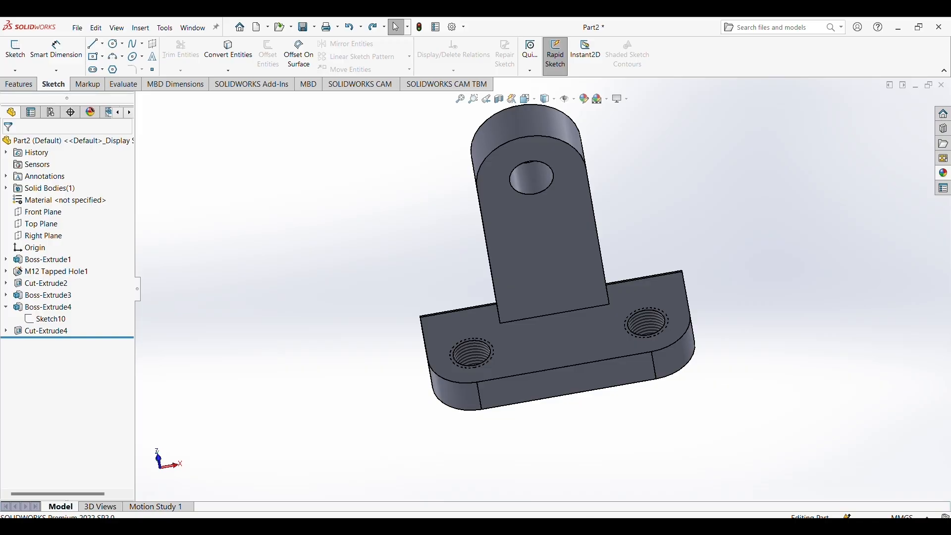
On the Right Plane, sketch a slanted line about 46 mm long from the base's upper front corner to the upright's front face.
{"action": "left_click", "coordinate": [666, 454]}
{"action": "left_click", "coordinate": [30, 236]}
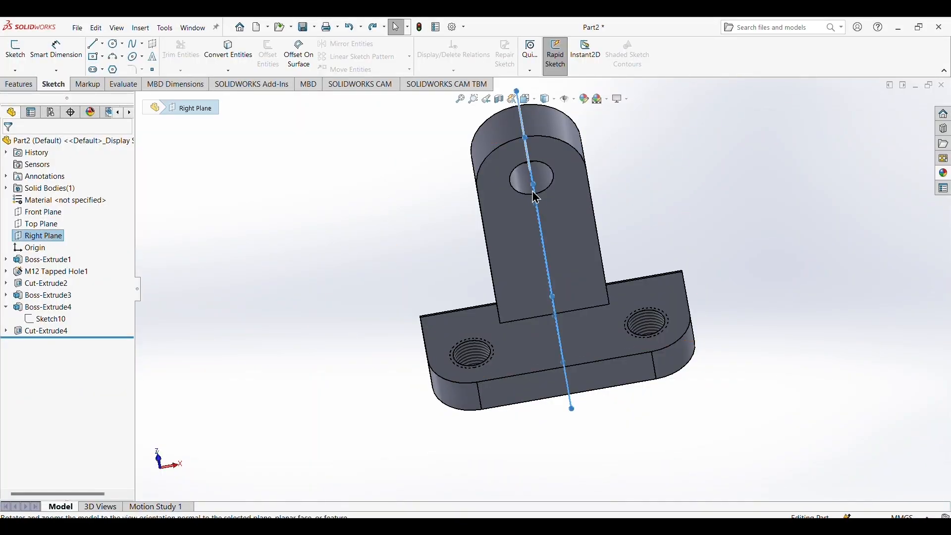
{"action": "middle_click_drag", "start_coordinate": [600, 278], "coordinate": [570, 163]}
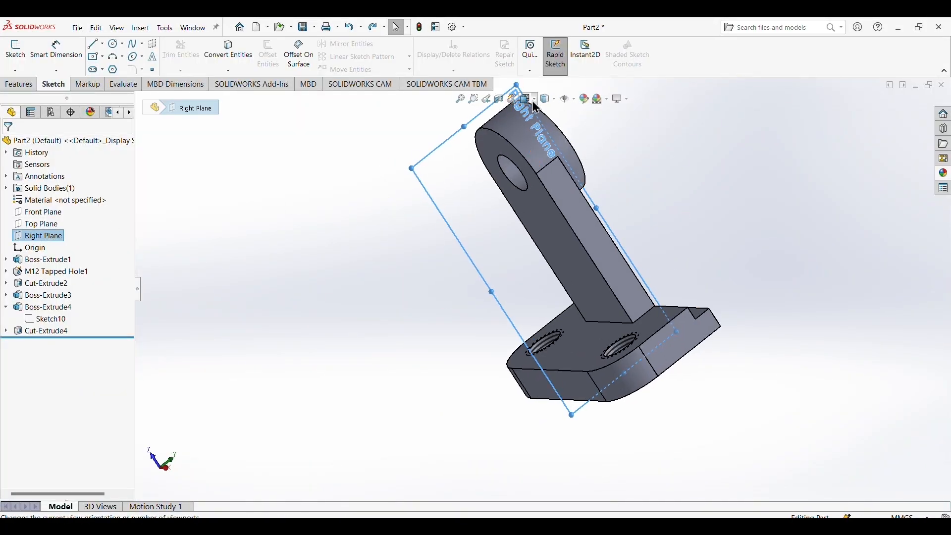
{"action": "left_click", "coordinate": [529, 99]}
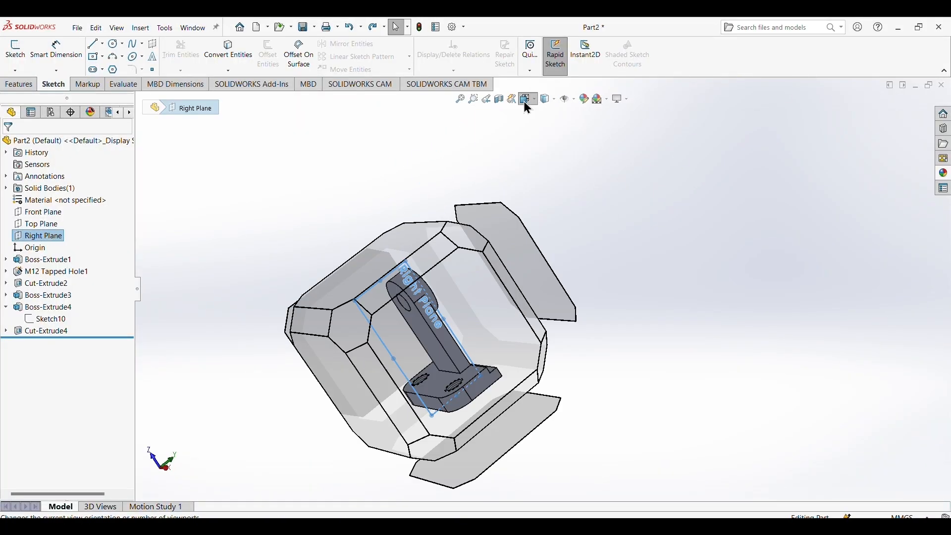
{"action": "left_click", "coordinate": [482, 280]}
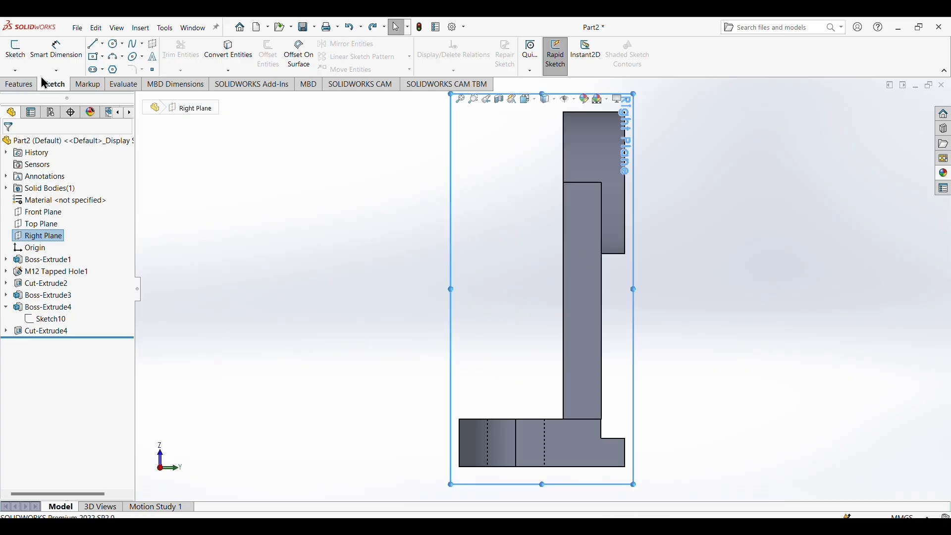
{"action": "left_click", "coordinate": [95, 45]}
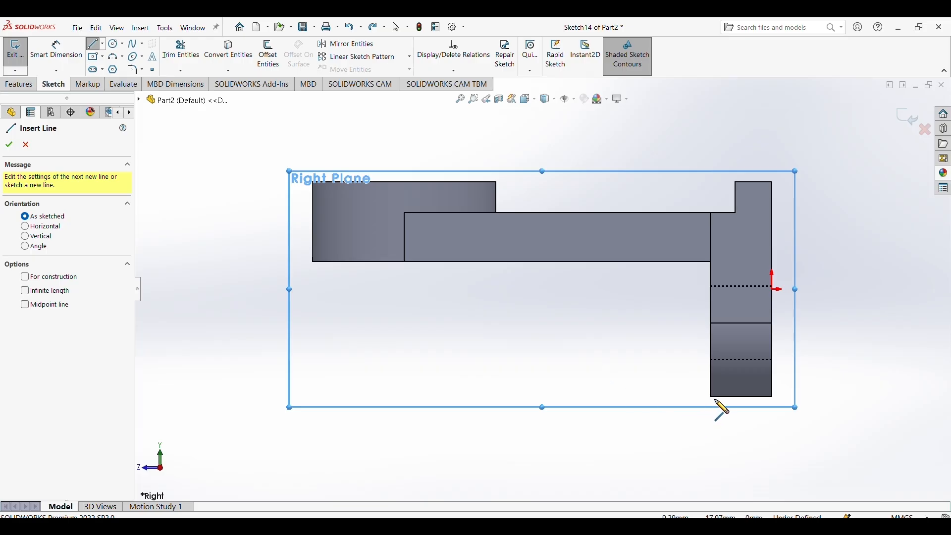
{"action": "left_click", "coordinate": [711, 397]}
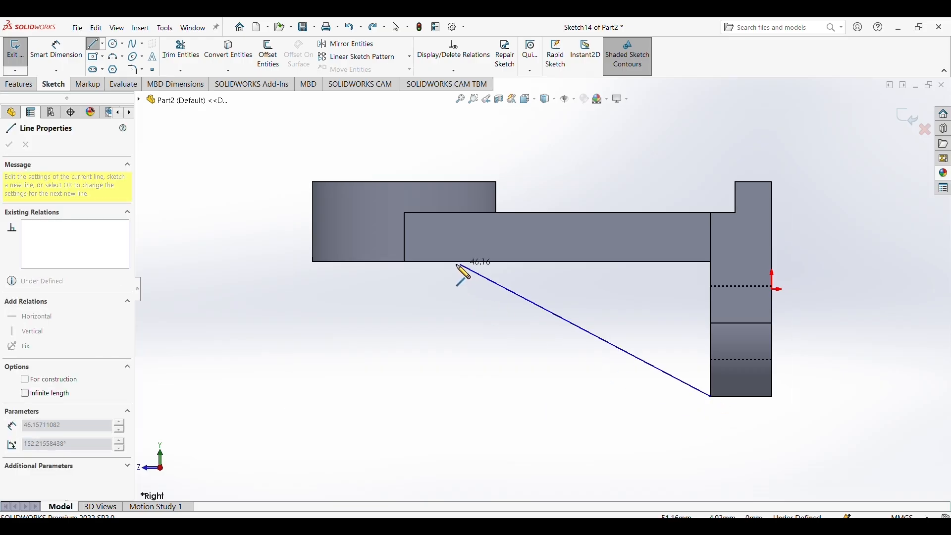
{"action": "left_click", "coordinate": [452, 262]}
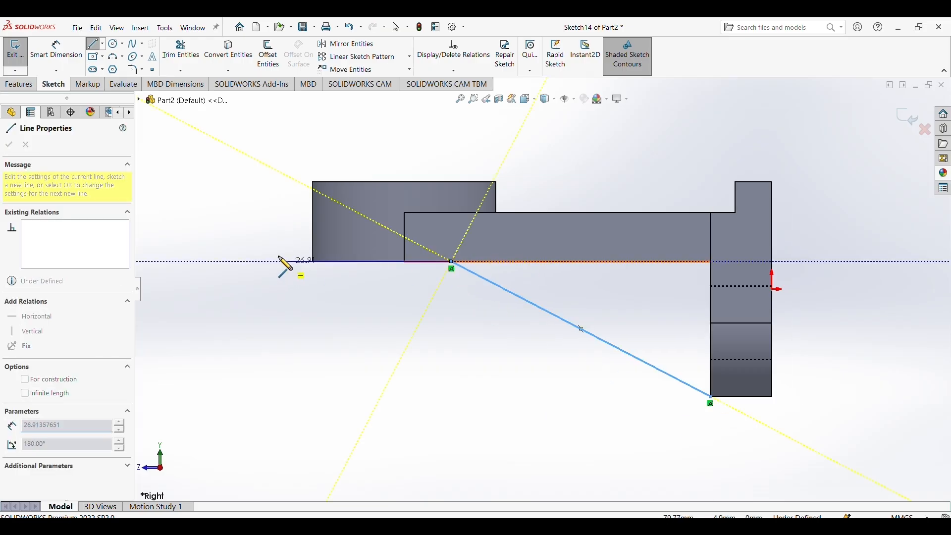
{"action": "right_click", "coordinate": [258, 210]}
{"action": "left_click", "coordinate": [270, 225]}
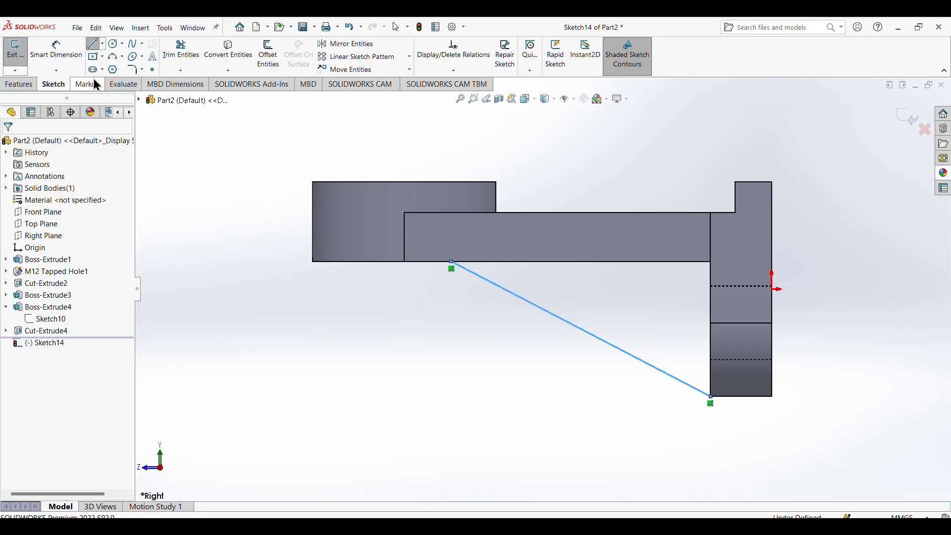
Dimension the horizontal distance between the slanted line's two endpoints and set it to 40 mm.
{"action": "left_click", "coordinate": [55, 50]}
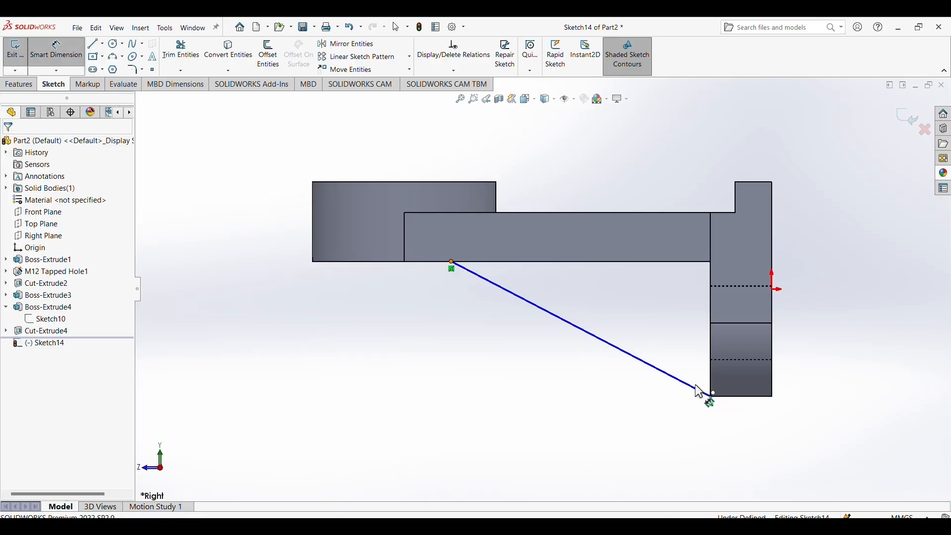
{"action": "left_click", "coordinate": [712, 398]}
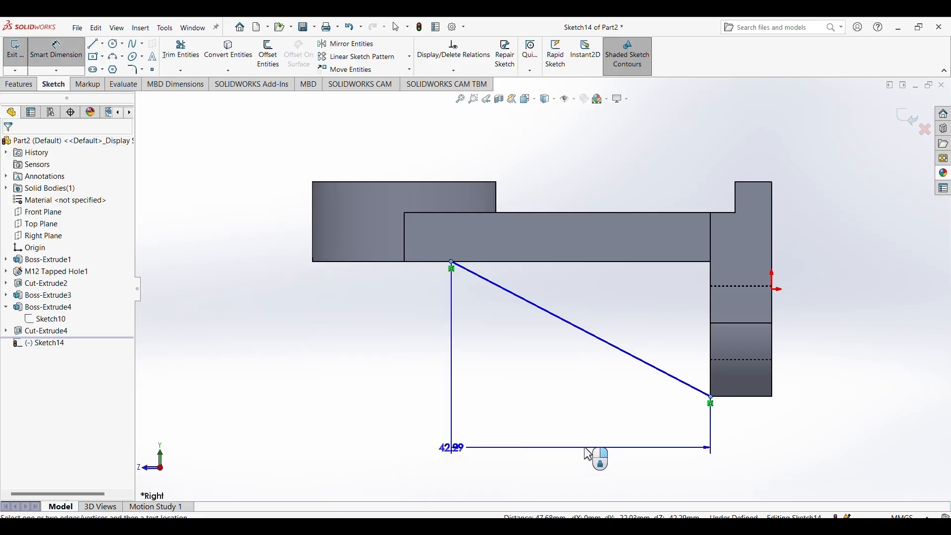
{"action": "left_click", "coordinate": [593, 447]}
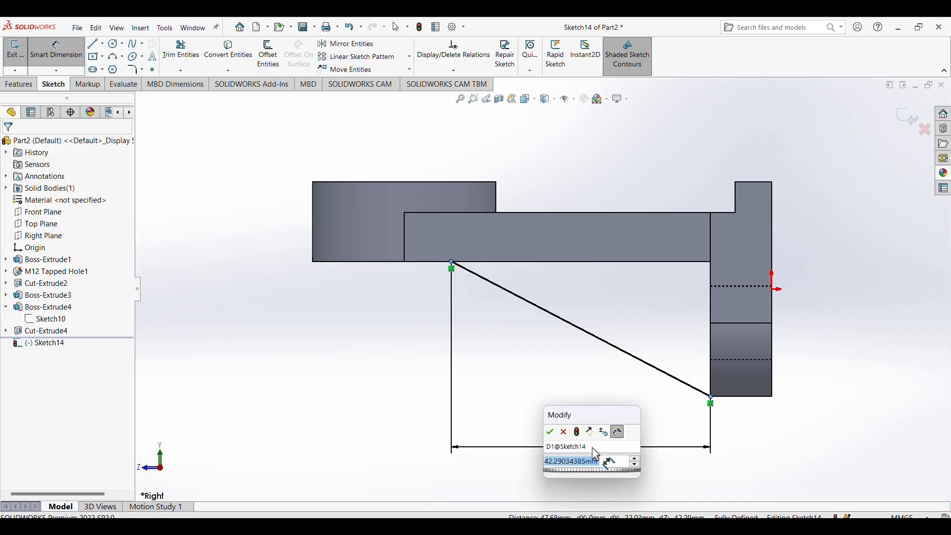
{"action": "type", "text": "40"}
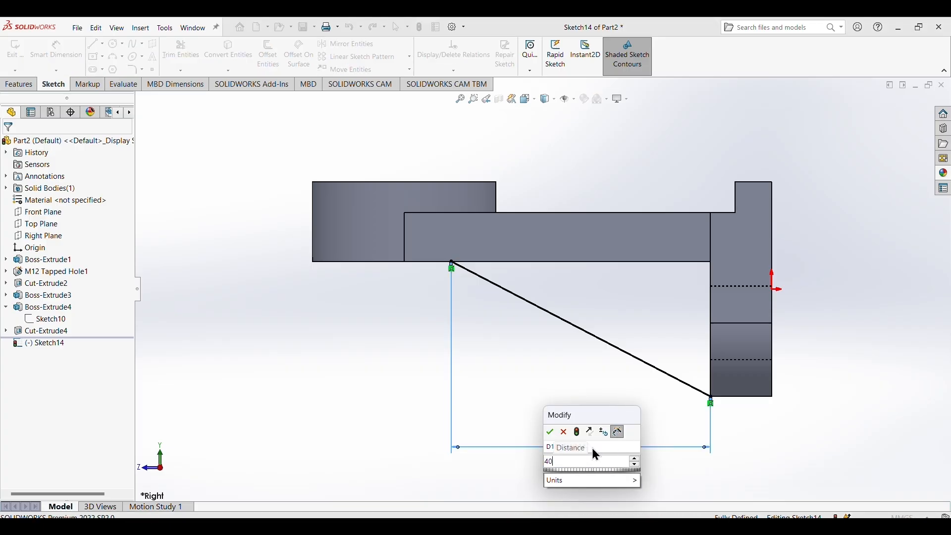
{"action": "key", "text": "Return"}
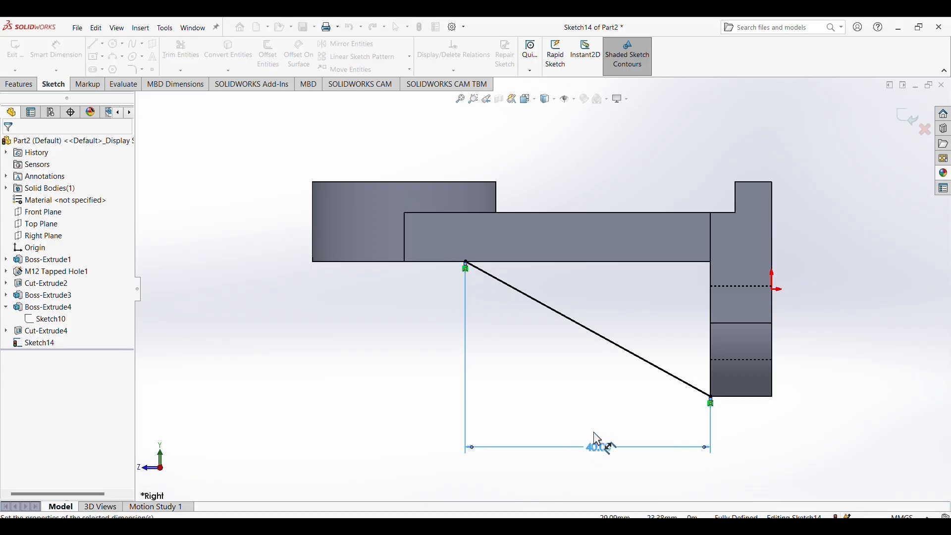
Create a 10 mm thick rib from the slanted line, thickened on both sides, between the base and the upright.
{"action": "middle_click_drag", "start_coordinate": [815, 423], "coordinate": [860, 132]}
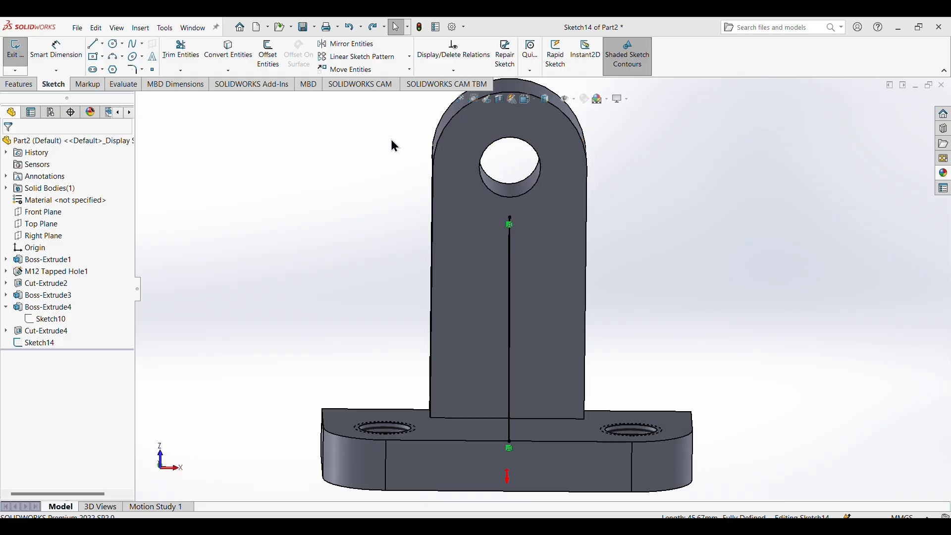
{"action": "left_click", "coordinate": [28, 84]}
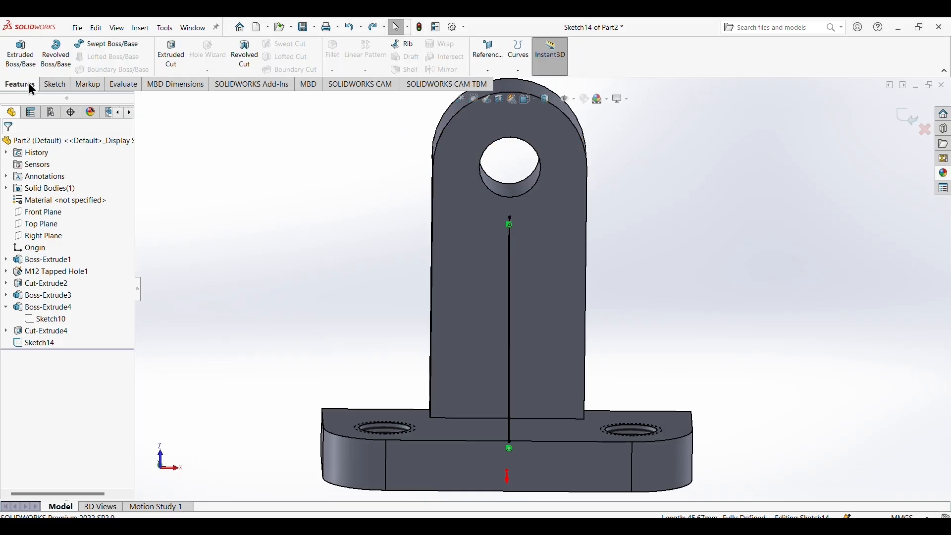
{"action": "left_click", "coordinate": [394, 43]}
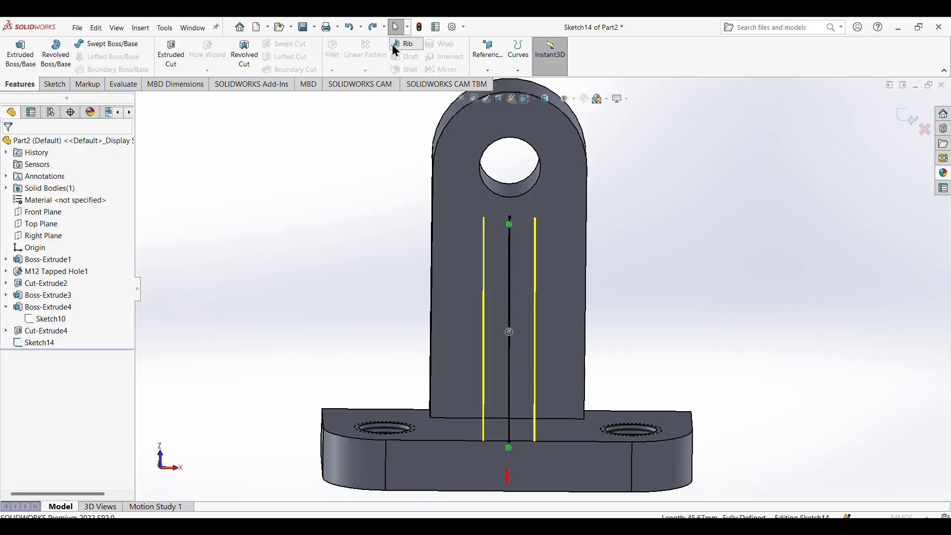
{"action": "middle_click_drag", "start_coordinate": [687, 280], "coordinate": [500, 292]}
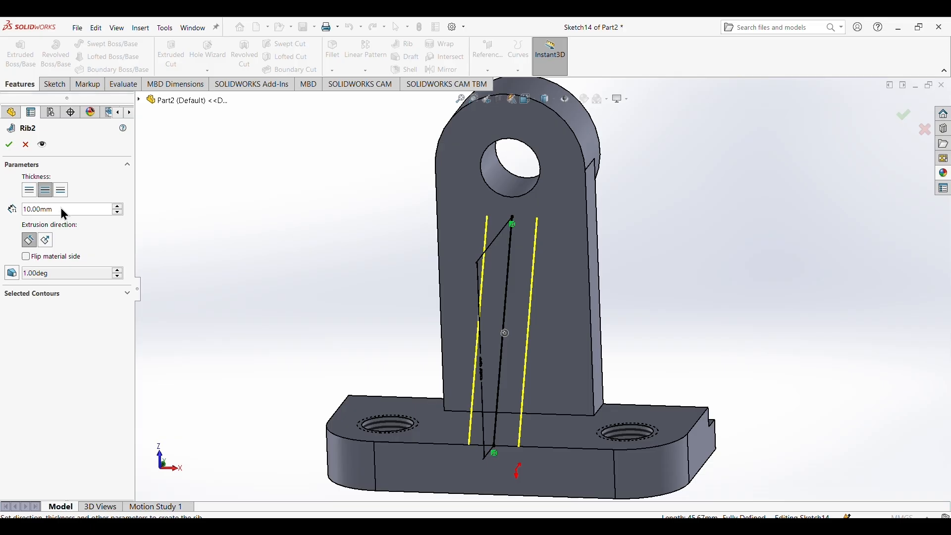
{"action": "left_click", "coordinate": [10, 144]}
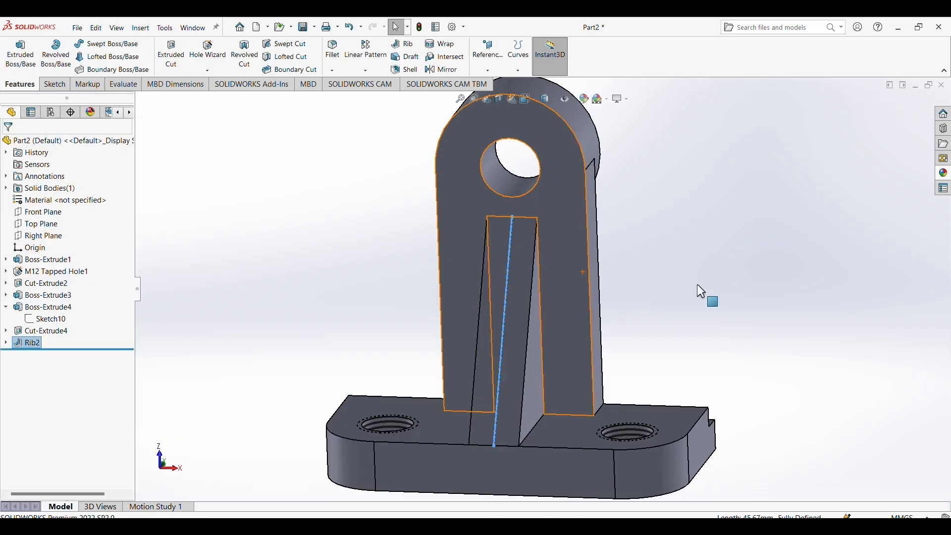
Apply a bright green colour appearance to the whole bracket part.
{"action": "middle_click_drag", "start_coordinate": [697, 285], "coordinate": [637, 259]}
{"action": "left_click", "coordinate": [665, 285]}
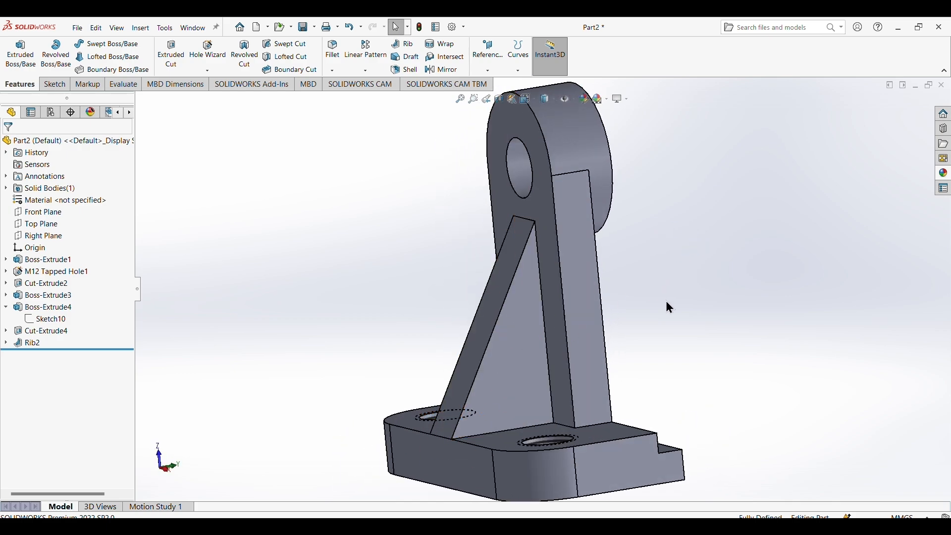
{"action": "middle_click_drag", "start_coordinate": [669, 307], "coordinate": [760, 306]}
{"action": "middle_click_drag", "start_coordinate": [675, 354], "coordinate": [562, 340]}
{"action": "middle_click_drag", "start_coordinate": [404, 223], "coordinate": [494, 250]}
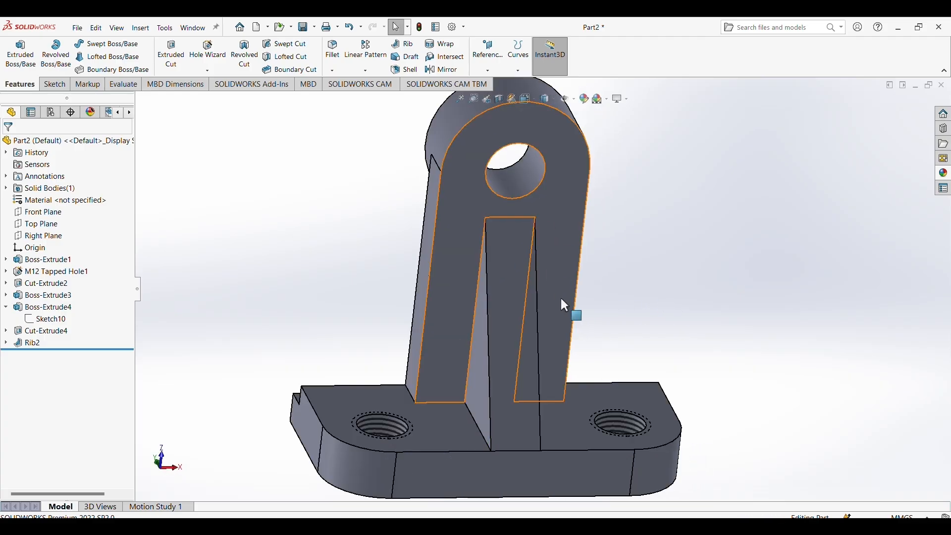
{"action": "scroll", "coordinate": [565, 304], "scroll_direction": "down", "scroll_amount": 3}
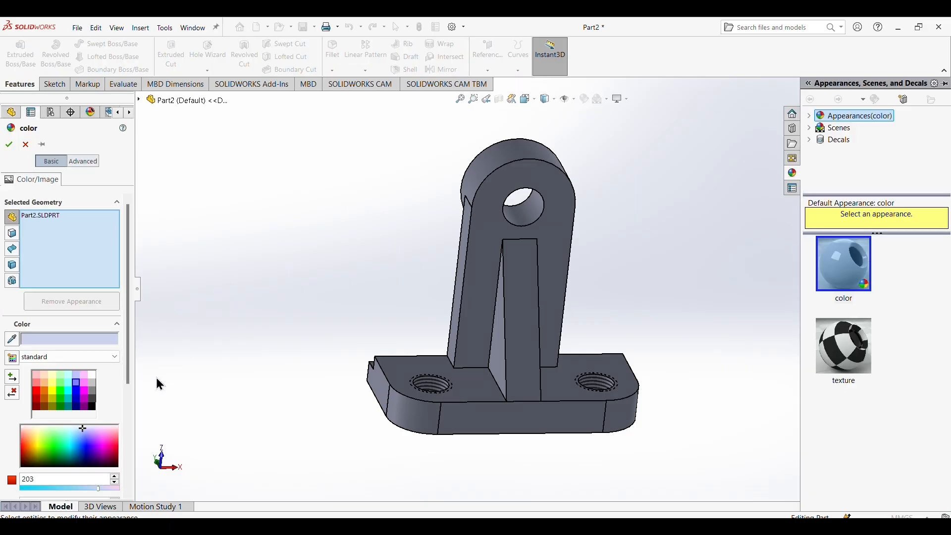
{"action": "left_click", "coordinate": [60, 390]}
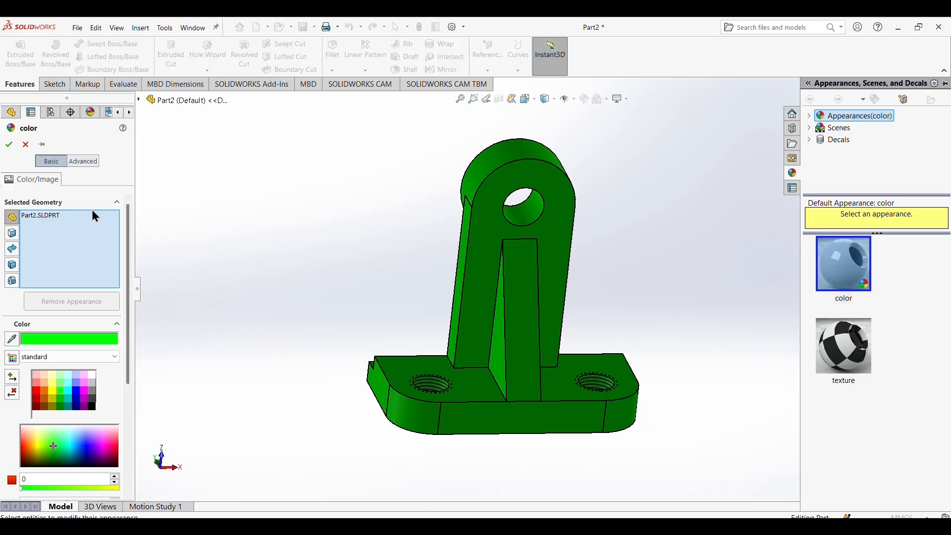
{"action": "left_click", "coordinate": [9, 145]}
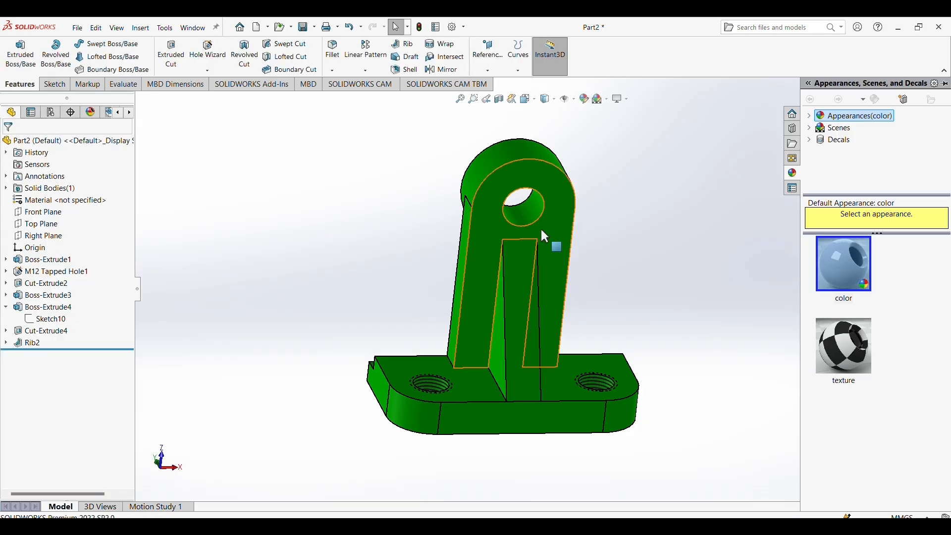
Save the bracket part as b2 in the Downloads folder.
{"action": "middle_click_drag", "start_coordinate": [700, 282], "coordinate": [623, 239]}
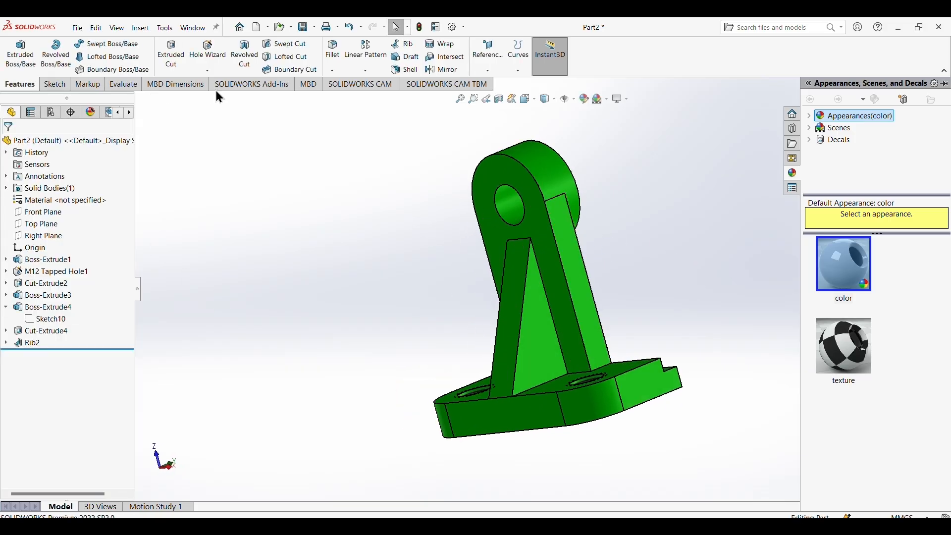
{"action": "left_click", "coordinate": [79, 28]}
{"action": "left_click", "coordinate": [106, 143]}
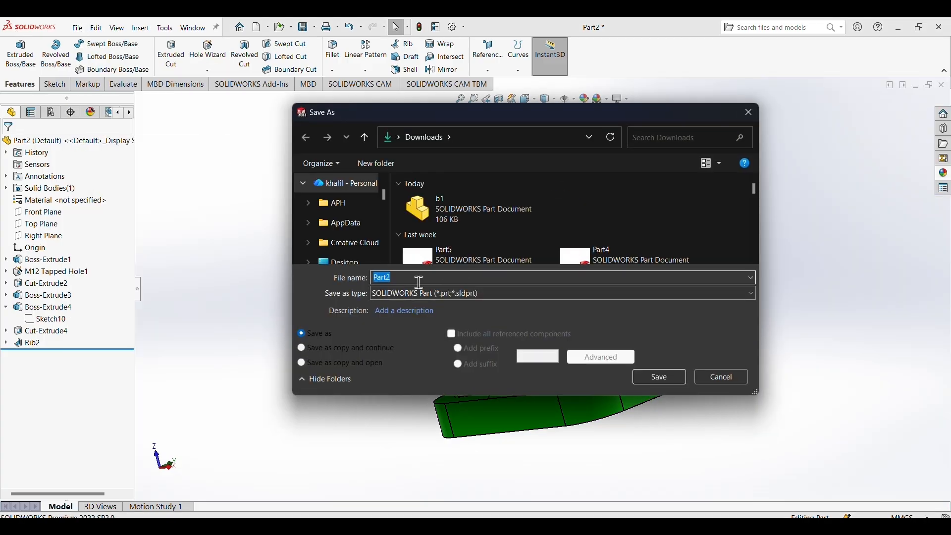
{"action": "left_click", "coordinate": [420, 282]}
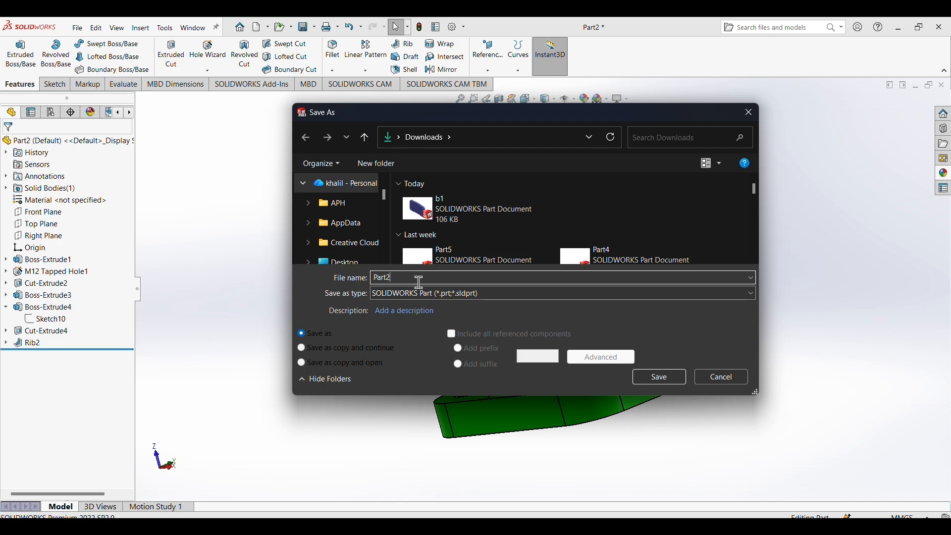
{"action": "key", "text": "BackSpace"}
{"action": "key", "text": "BackSpace"}
{"action": "key", "text": "BackSpace"}
{"action": "key", "text": "BackSpace"}
{"action": "key", "text": "BackSpace"}
{"action": "type", "text": "b2"}
{"action": "key", "text": "Return"}
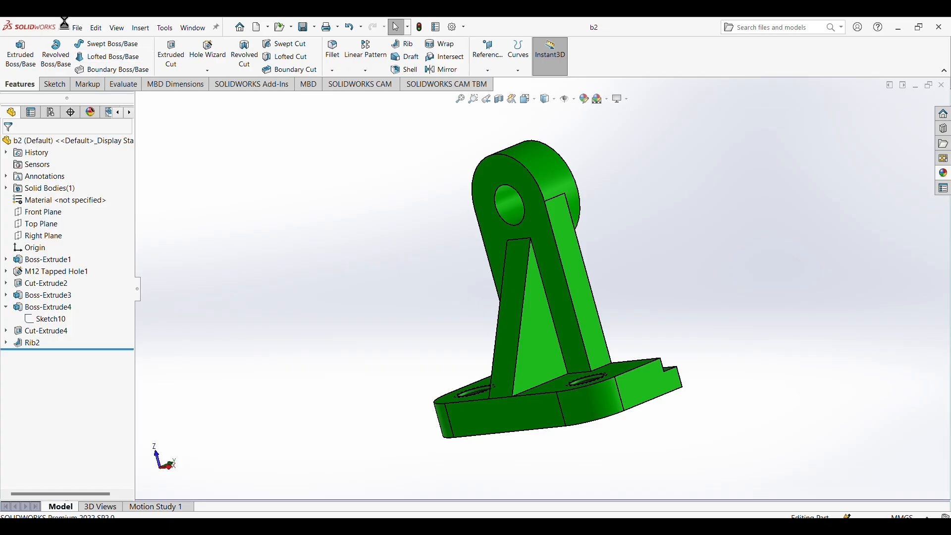
Switch to the reference drawing image in Photos and examine the dimensions of the red roller, part 3.
{"action": "mouse_move", "coordinate": [589, 515]}
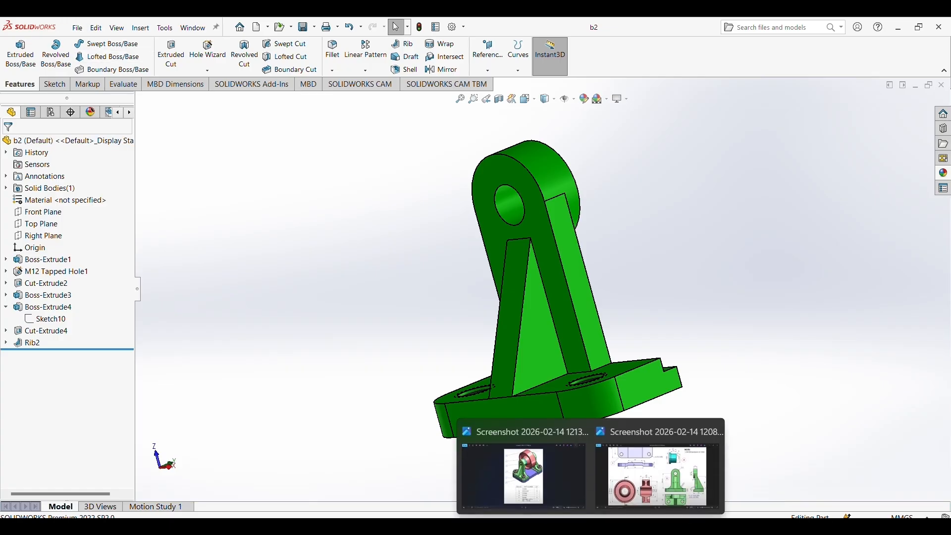
{"action": "left_click", "coordinate": [636, 495]}
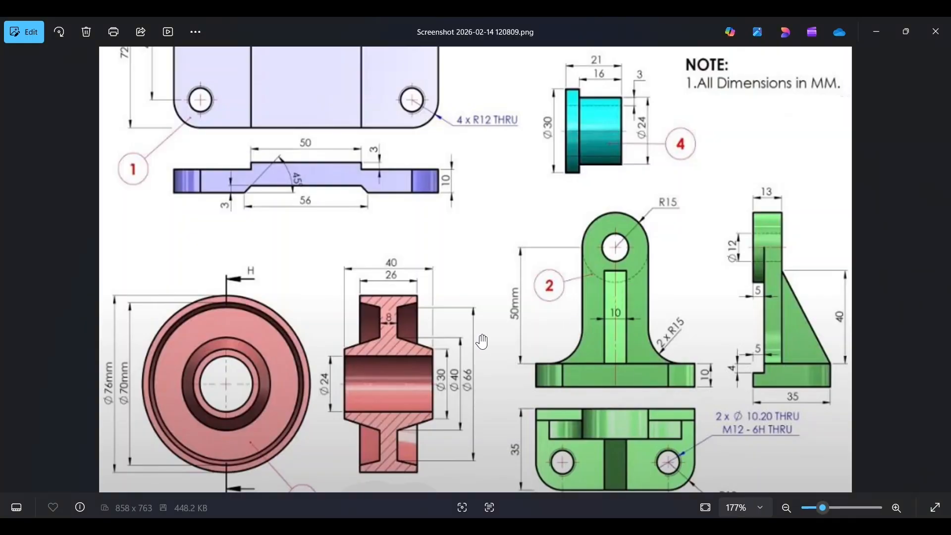
{"action": "scroll", "coordinate": [188, 352], "scroll_direction": "up", "scroll_amount": 1}
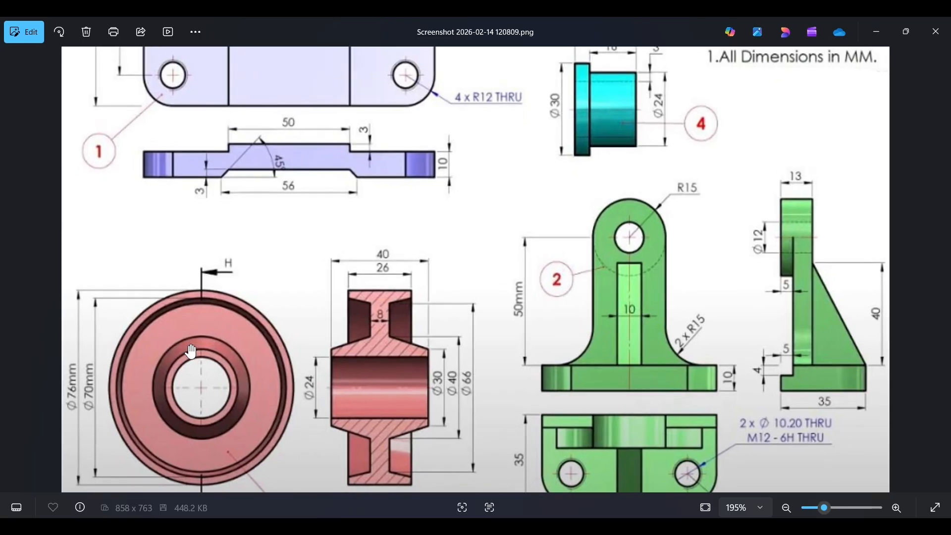
{"action": "scroll", "coordinate": [420, 358], "scroll_direction": "down", "scroll_amount": 4}
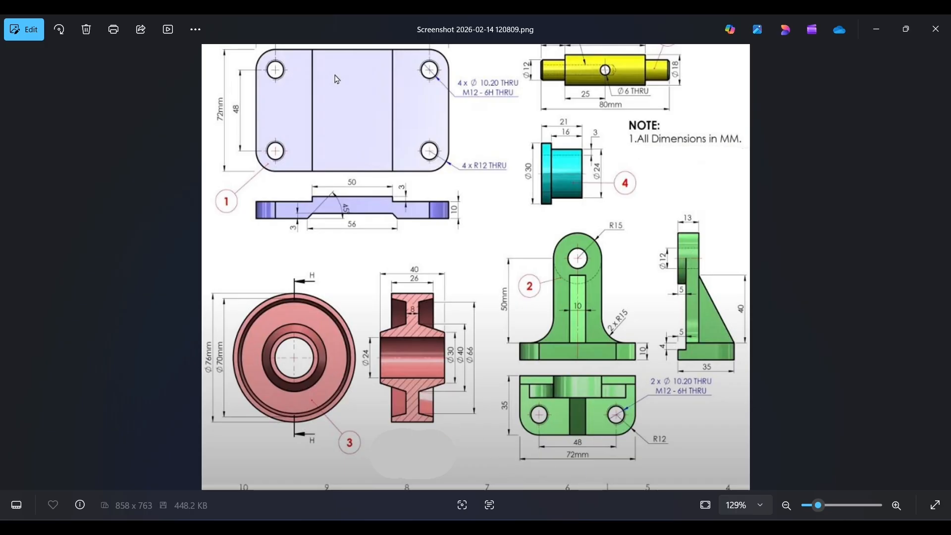
Switch to SOLIDWORKS and draw an infinite horizontal construction line through the origin in the Front Plane sketch.
{"action": "left_click", "coordinate": [591, 521]}
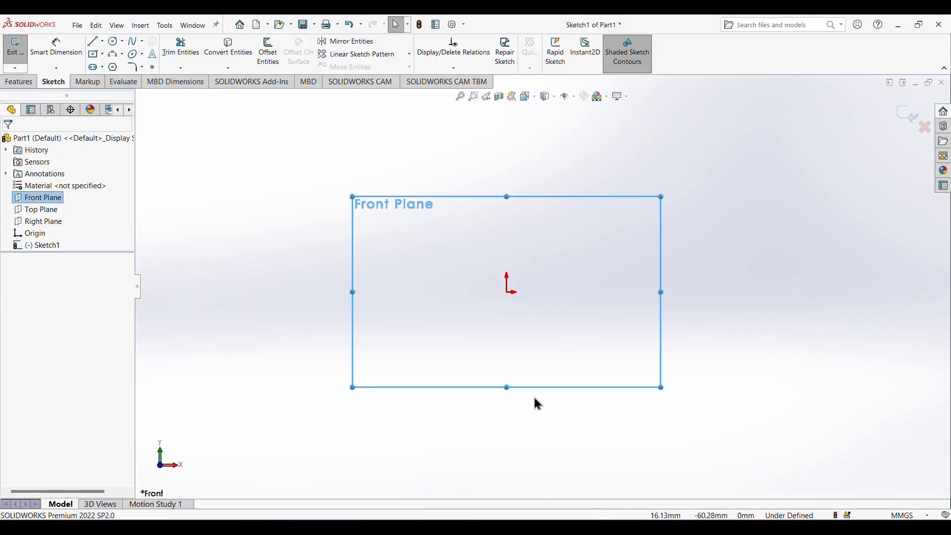
{"action": "left_click", "coordinate": [102, 41]}
{"action": "left_click", "coordinate": [106, 63]}
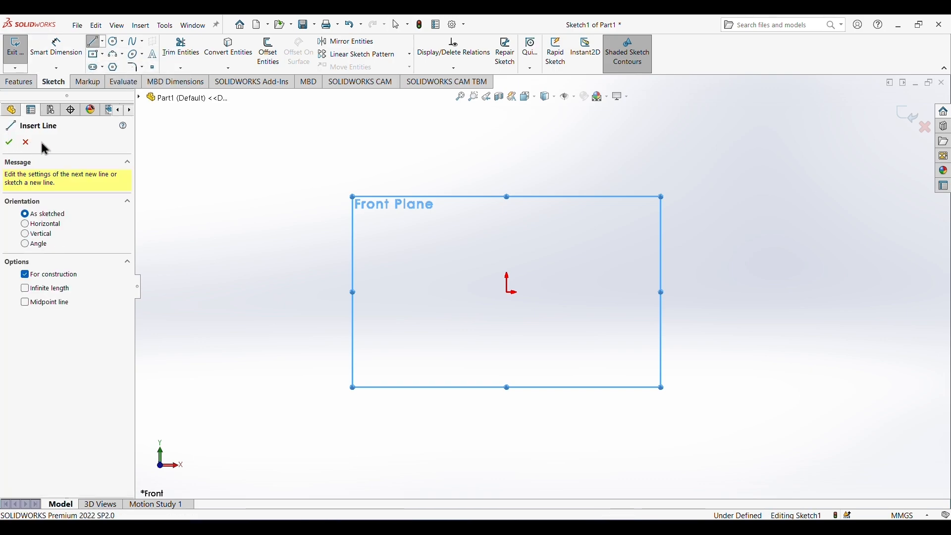
{"action": "left_click", "coordinate": [30, 225]}
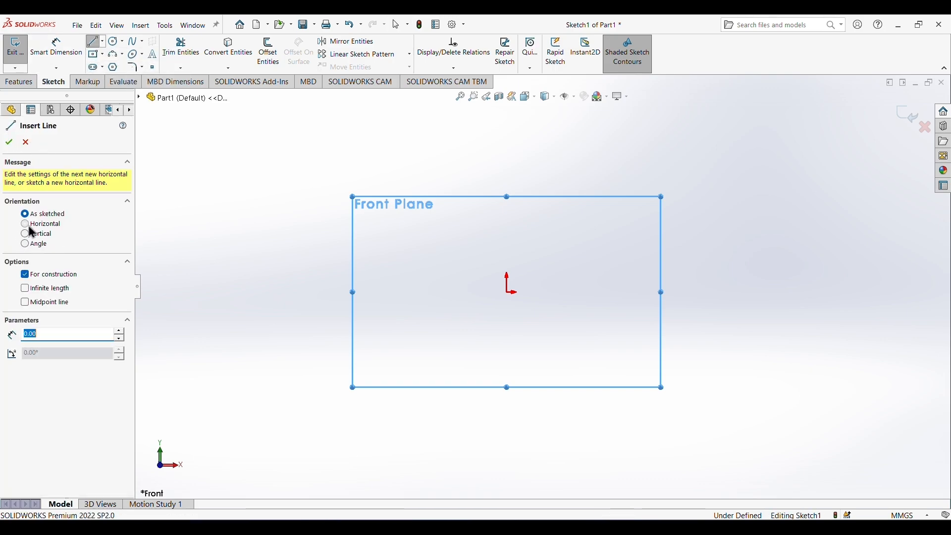
{"action": "left_click", "coordinate": [36, 291]}
{"action": "left_click", "coordinate": [512, 296]}
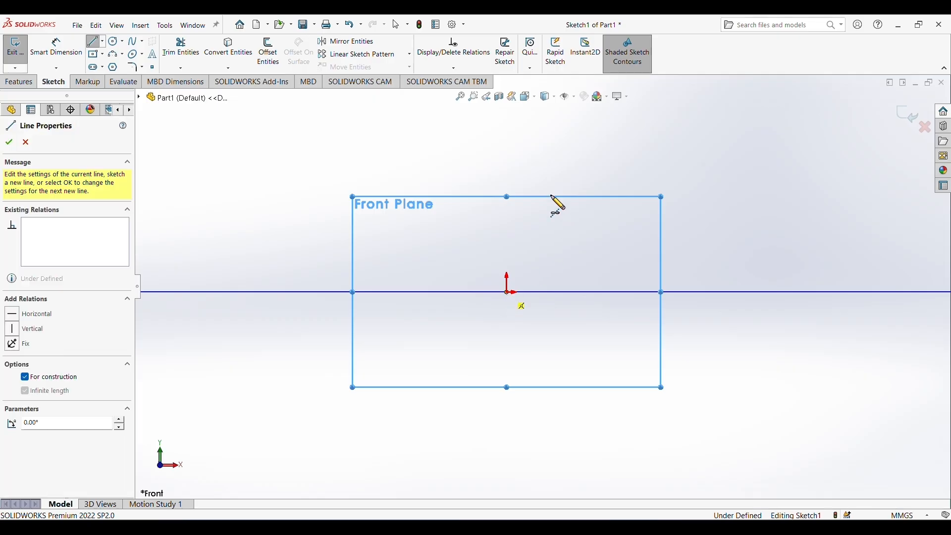
{"action": "right_click", "coordinate": [543, 165]}
{"action": "left_click", "coordinate": [556, 164]}
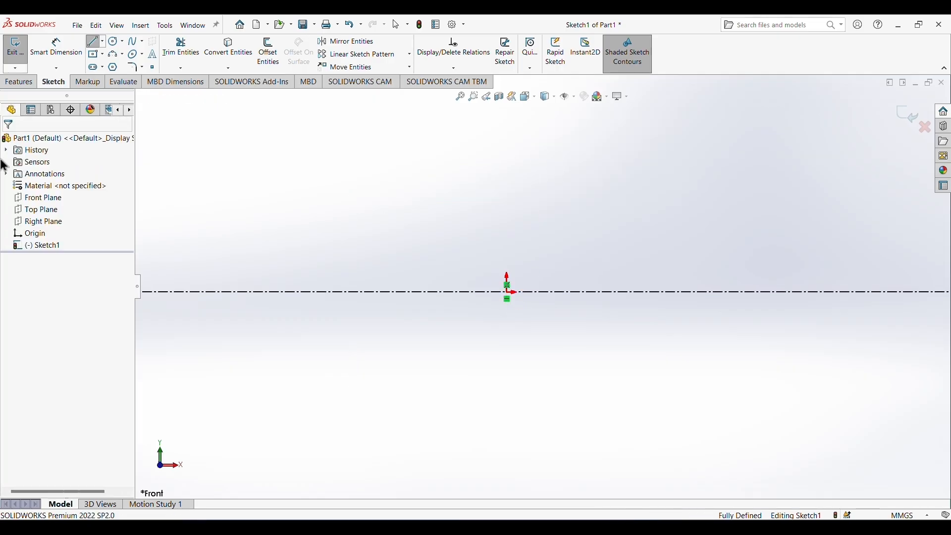
Draw an infinite vertical construction line through the origin.
{"action": "left_click", "coordinate": [103, 42]}
{"action": "left_click", "coordinate": [117, 66]}
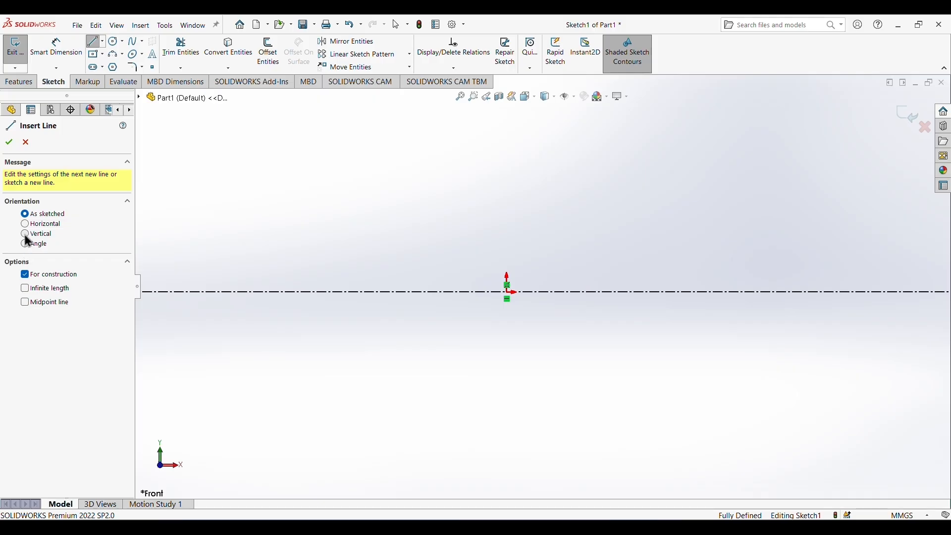
{"action": "left_click", "coordinate": [24, 235]}
{"action": "left_click", "coordinate": [31, 290]}
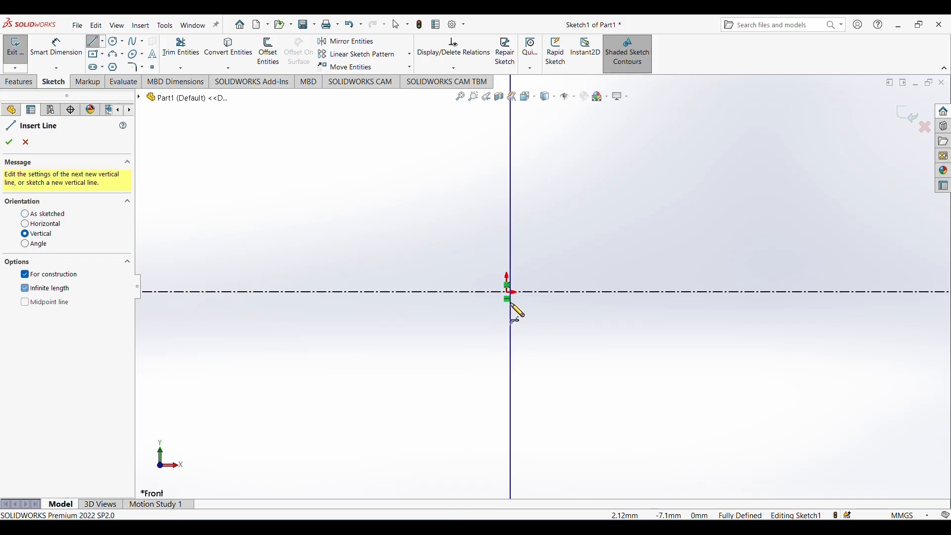
{"action": "left_click", "coordinate": [508, 293]}
{"action": "right_click", "coordinate": [560, 346]}
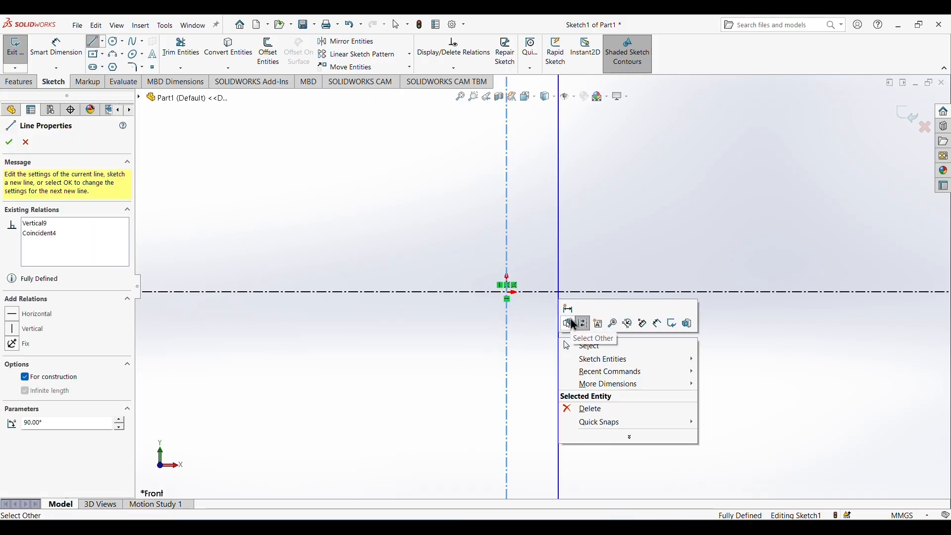
{"action": "left_click", "coordinate": [586, 344]}
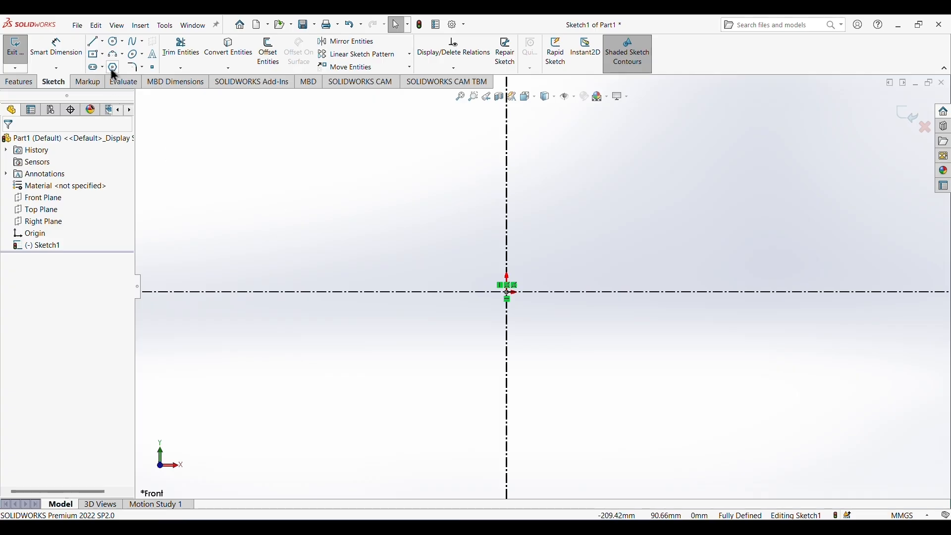
Sketch the roller's open half profile above the horizontal centerline: short hub edge, recessed web with slanted sides about 26.5 mm long, rim edge, and horizontal line to the vertical centerline.
{"action": "left_click", "coordinate": [95, 42]}
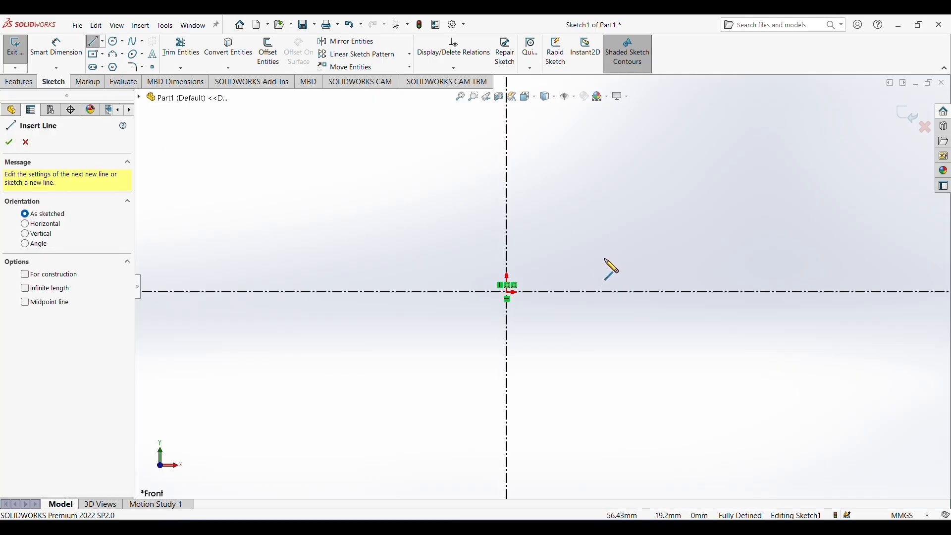
{"action": "left_click", "coordinate": [605, 270]}
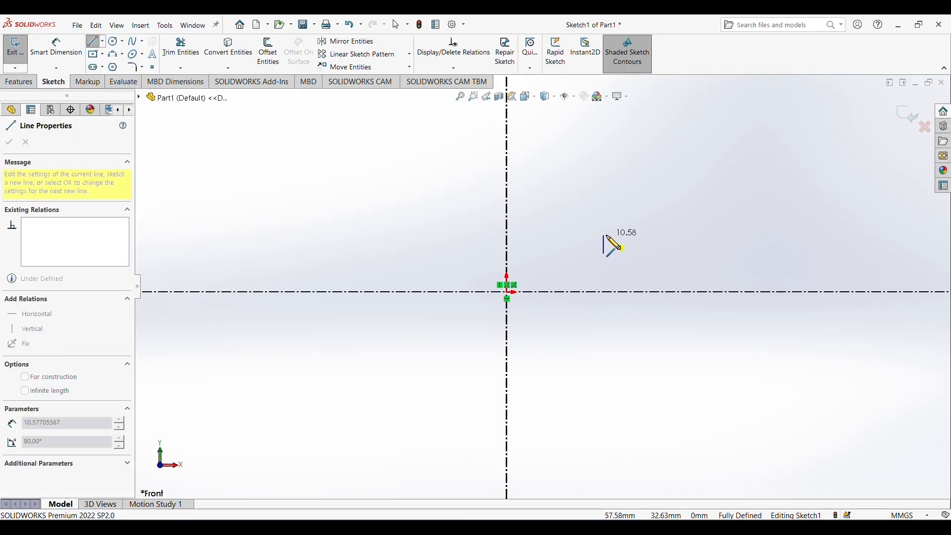
{"action": "left_click", "coordinate": [605, 243]}
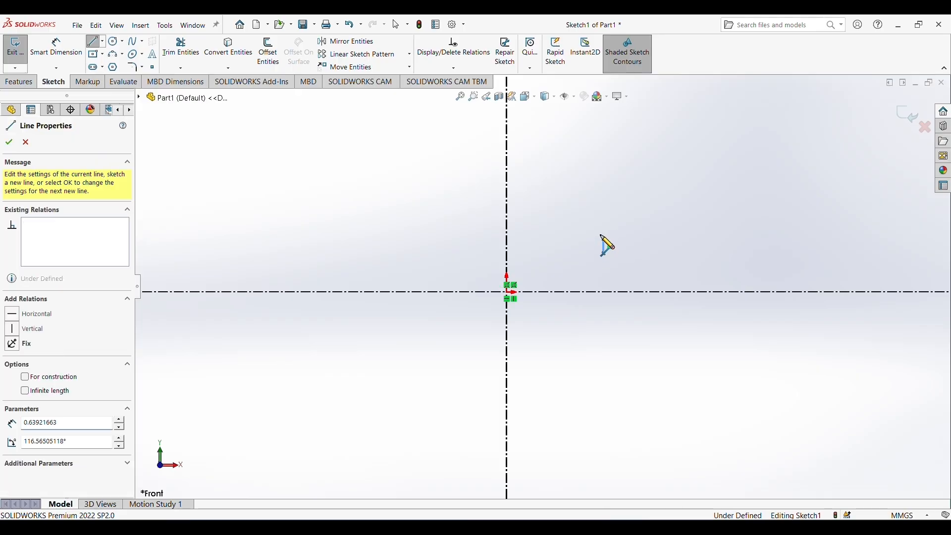
{"action": "left_click", "coordinate": [560, 227]}
{"action": "left_click", "coordinate": [560, 190]}
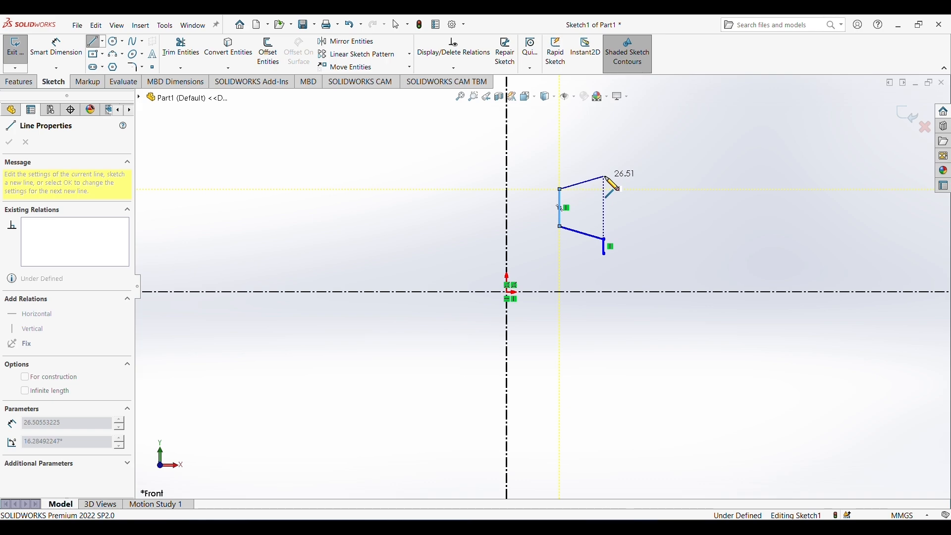
{"action": "left_click", "coordinate": [604, 177]}
{"action": "left_click", "coordinate": [605, 162]}
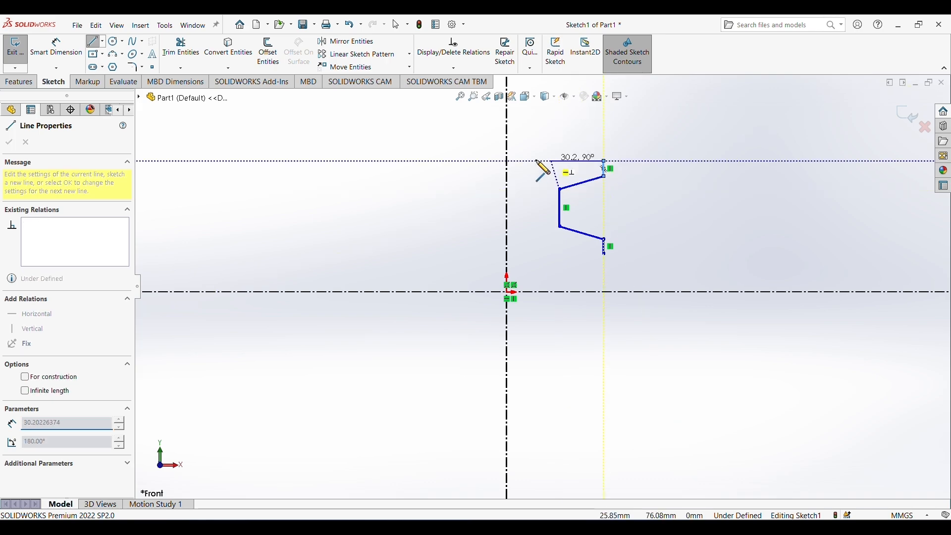
{"action": "left_click", "coordinate": [508, 161]}
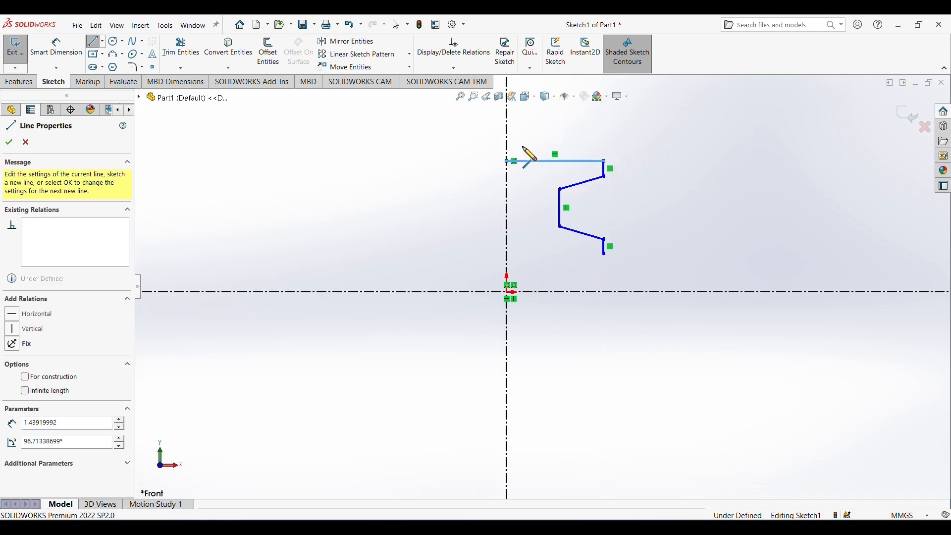
{"action": "right_click", "coordinate": [633, 142]}
{"action": "left_click", "coordinate": [654, 159]}
{"action": "key", "text": "Escape"}
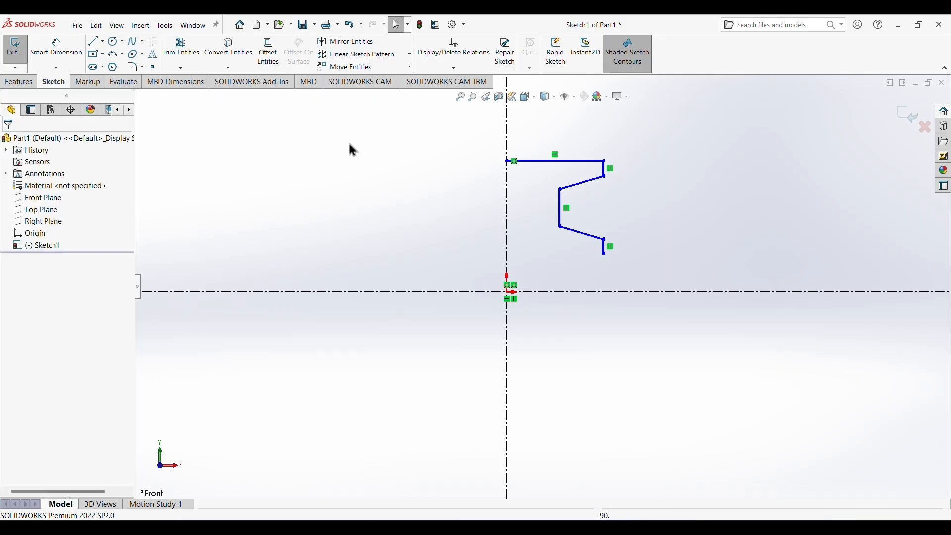
Dimension the lower and upper ends of the short hub edge as 24 mm and 30 mm diameters about the horizontal centerline.
{"action": "left_click", "coordinate": [56, 47]}
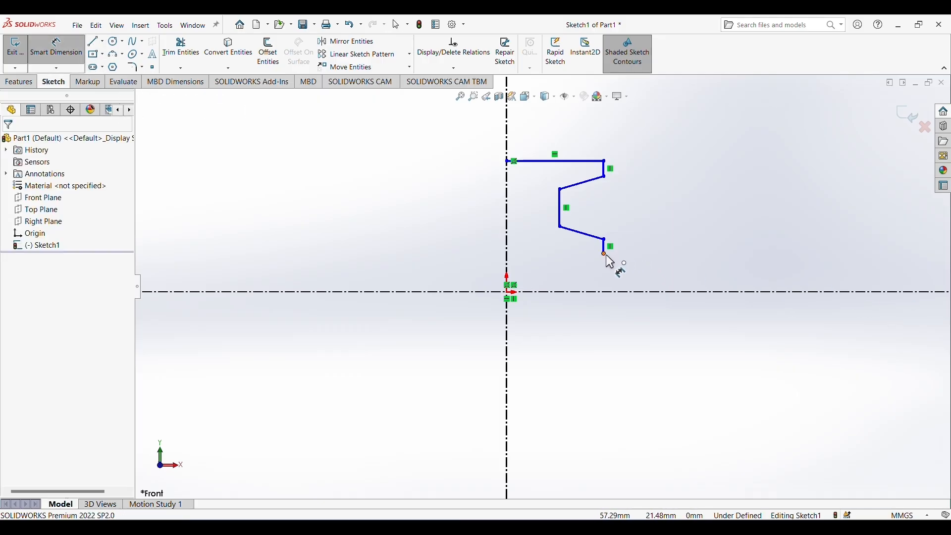
{"action": "left_click", "coordinate": [606, 292]}
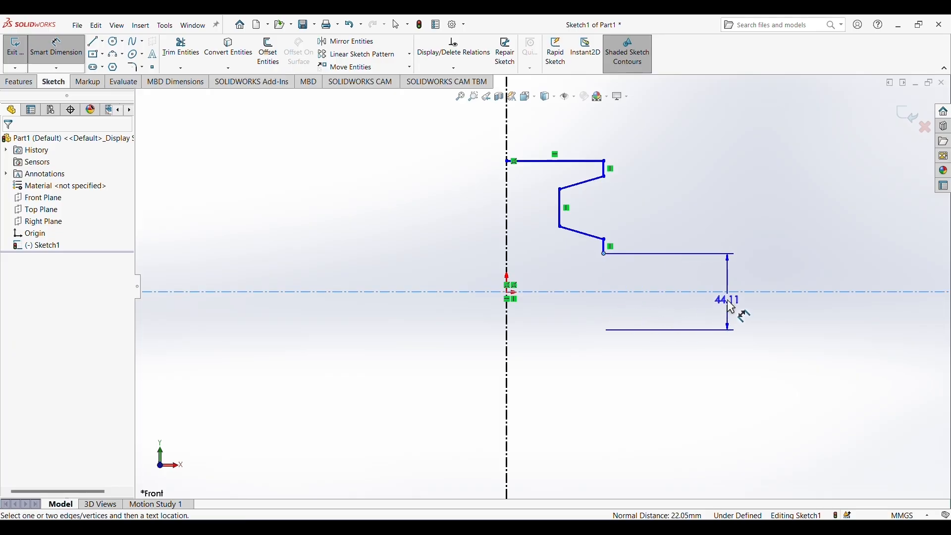
{"action": "left_click", "coordinate": [731, 307]}
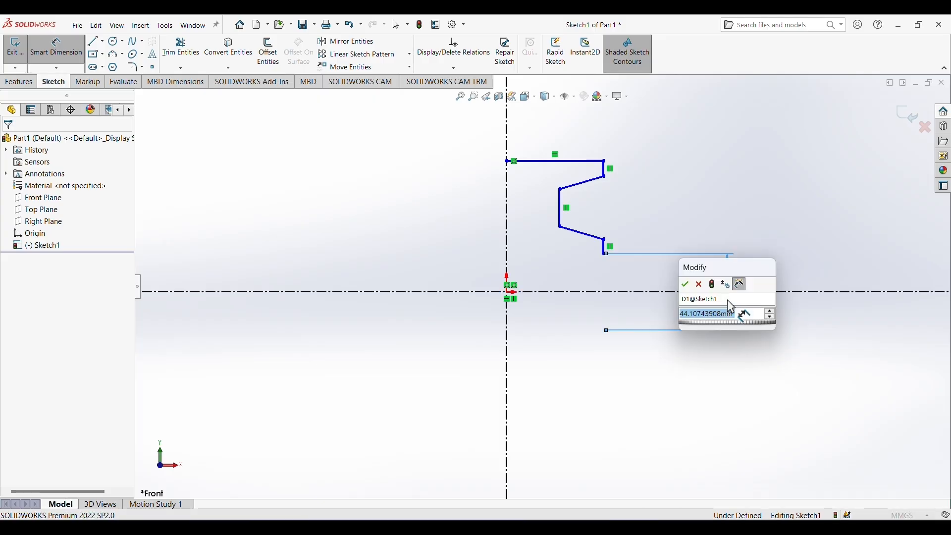
{"action": "type", "text": "24"}
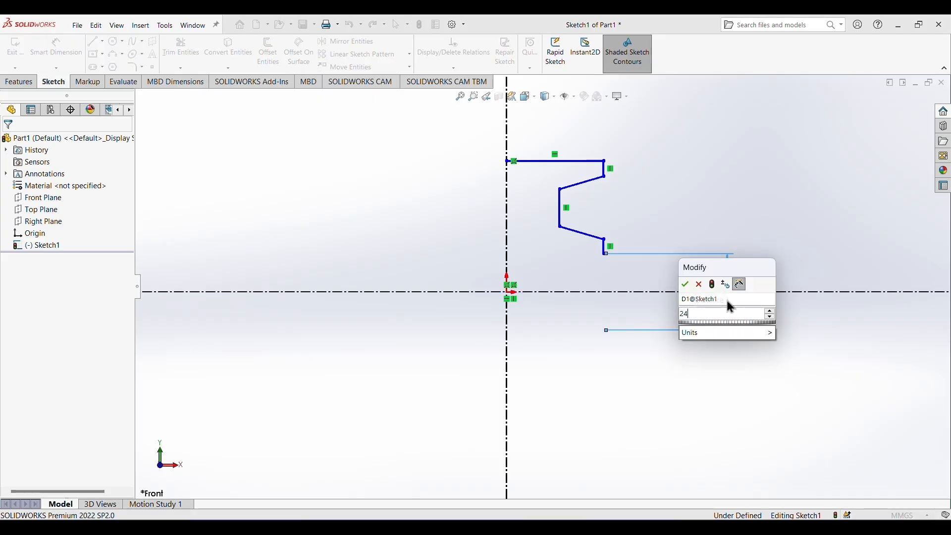
{"action": "key", "text": "Return"}
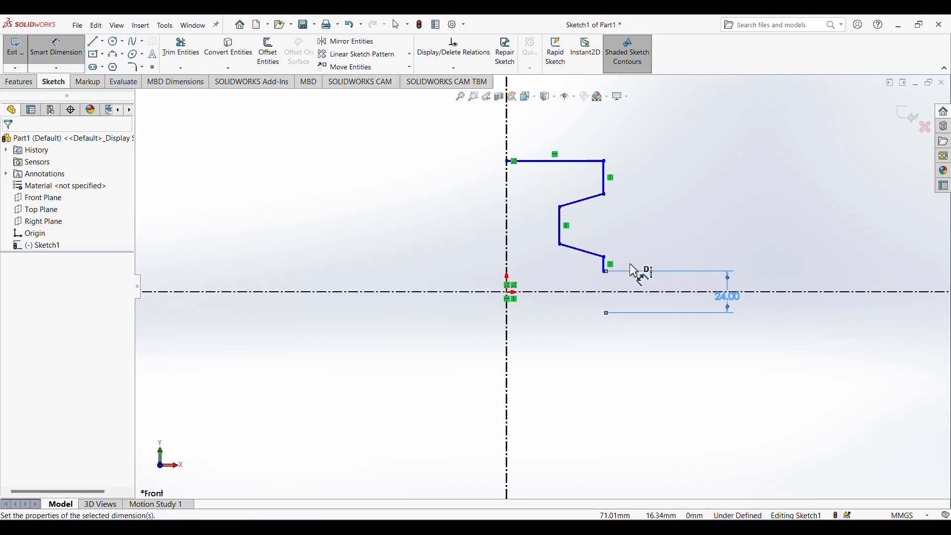
{"action": "left_click", "coordinate": [605, 258]}
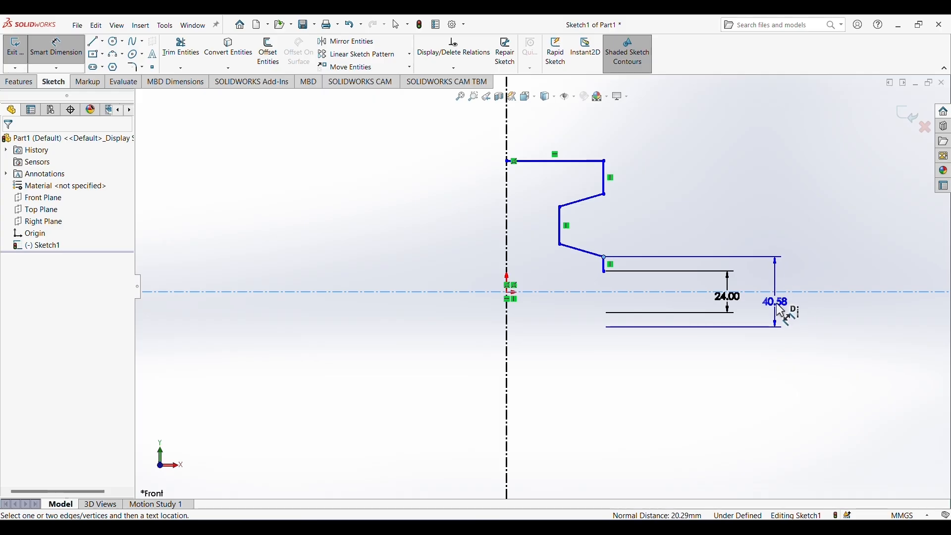
{"action": "left_click", "coordinate": [799, 308]}
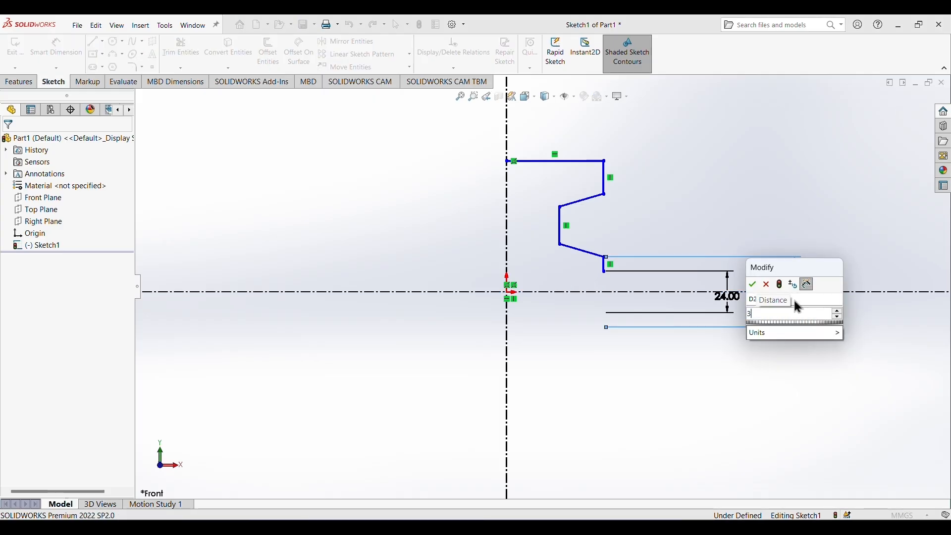
{"action": "key", "text": "Return"}
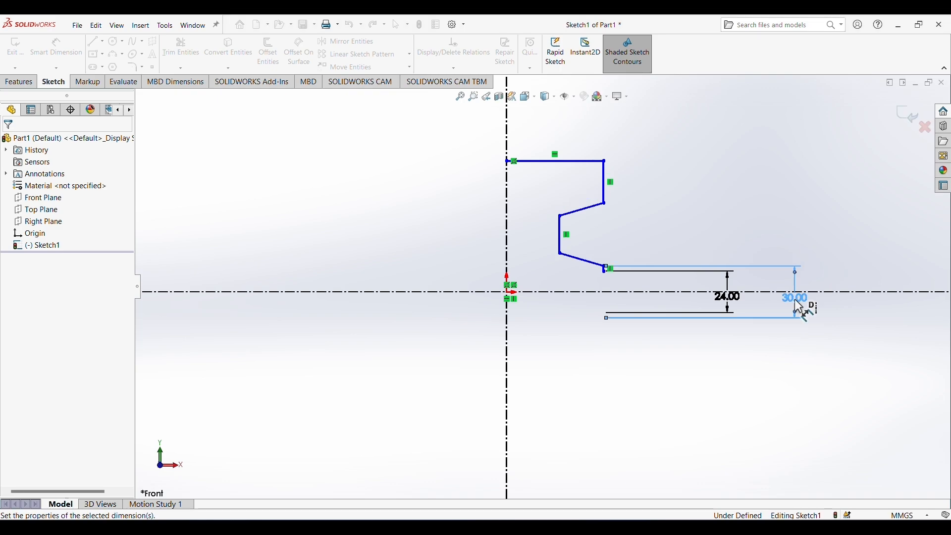
Dimension the lower and upper ends of the recessed web line as 40 mm and 66 mm diameters about the horizontal centerline.
{"action": "left_click", "coordinate": [559, 253]}
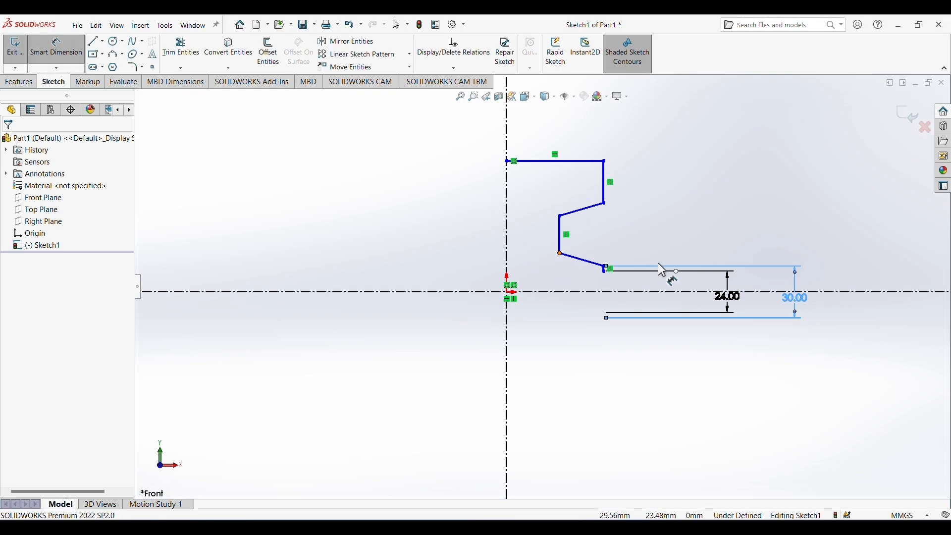
{"action": "left_click", "coordinate": [815, 292]}
{"action": "left_click", "coordinate": [830, 285]}
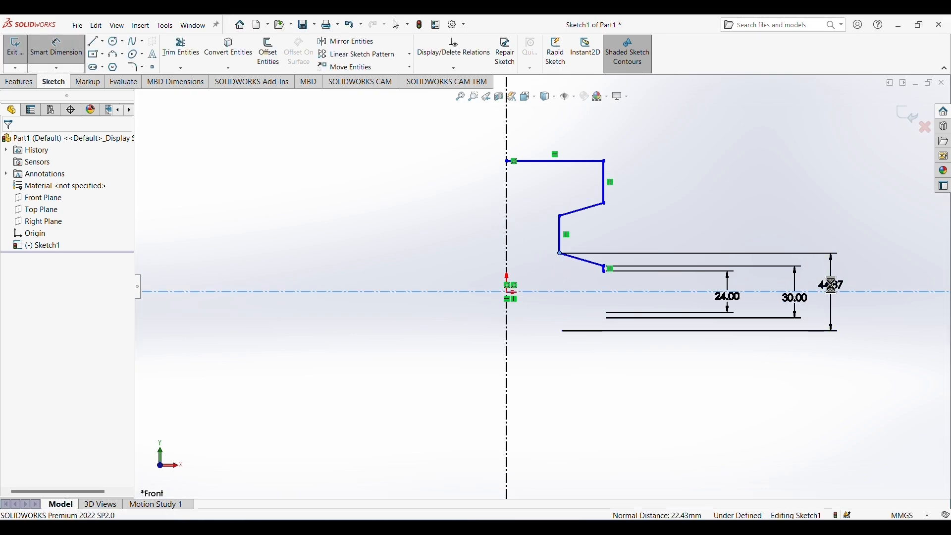
{"action": "type", "text": "40"}
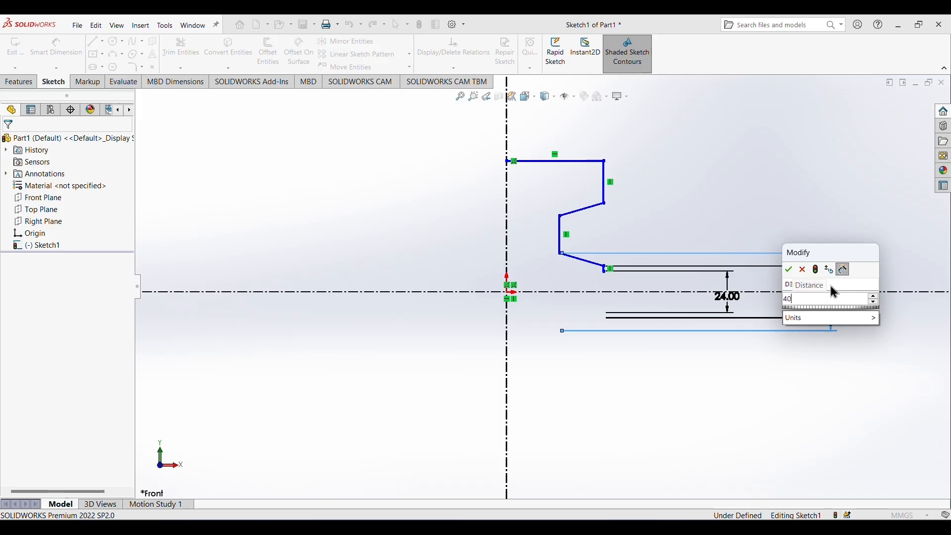
{"action": "key", "text": "Return"}
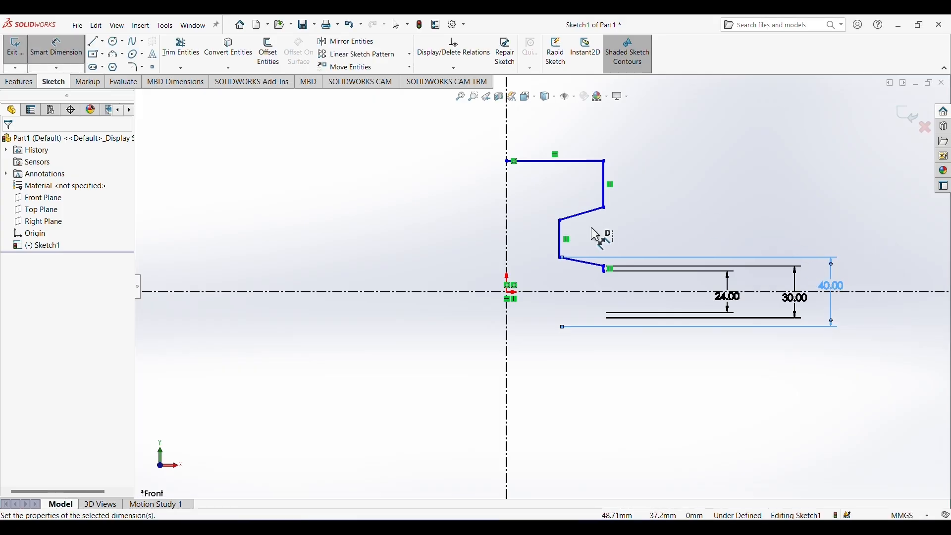
{"action": "left_click", "coordinate": [853, 292]}
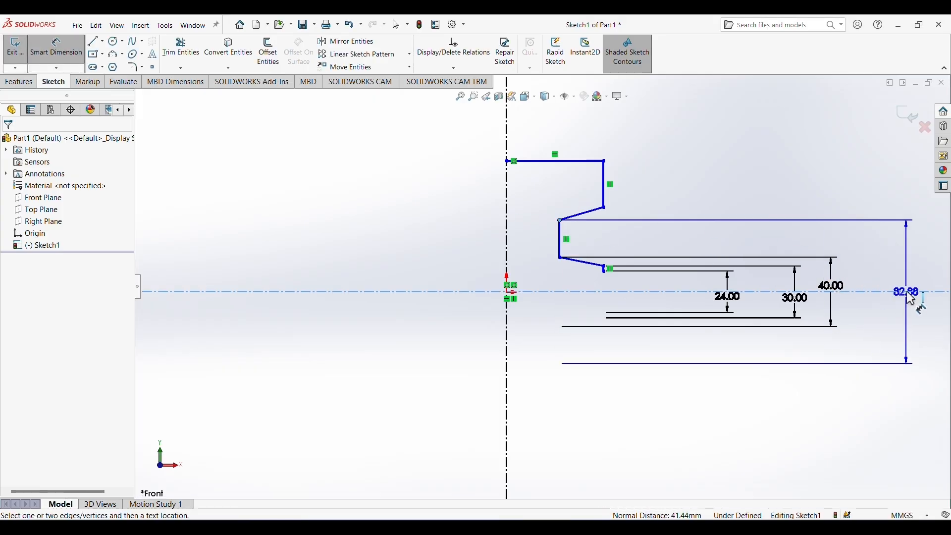
{"action": "left_click", "coordinate": [899, 301]}
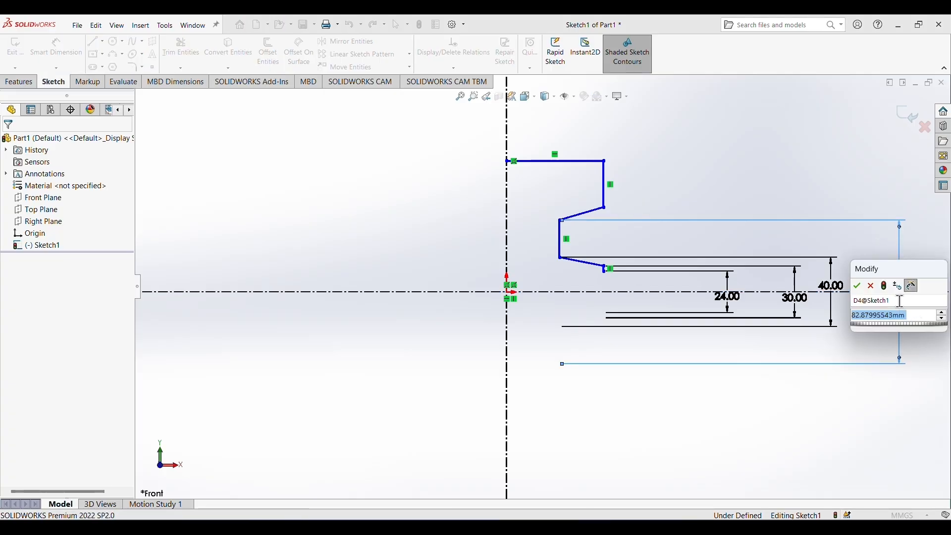
{"action": "type", "text": "66"}
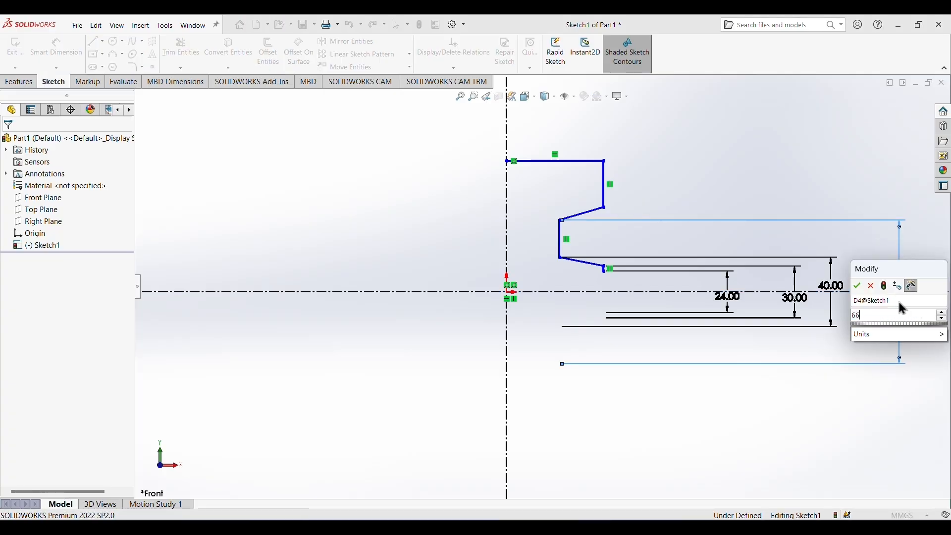
{"action": "key", "text": "Return"}
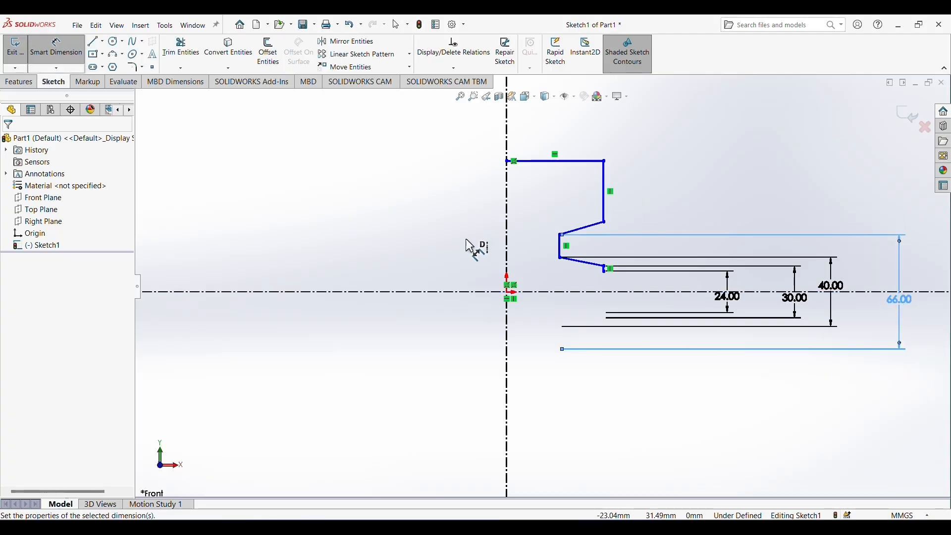
Dimension the lower end of the vertical rim edge as a 70 mm diameter about the horizontal centerline.
{"action": "left_click", "coordinate": [604, 222]}
{"action": "left_click", "coordinate": [577, 291]}
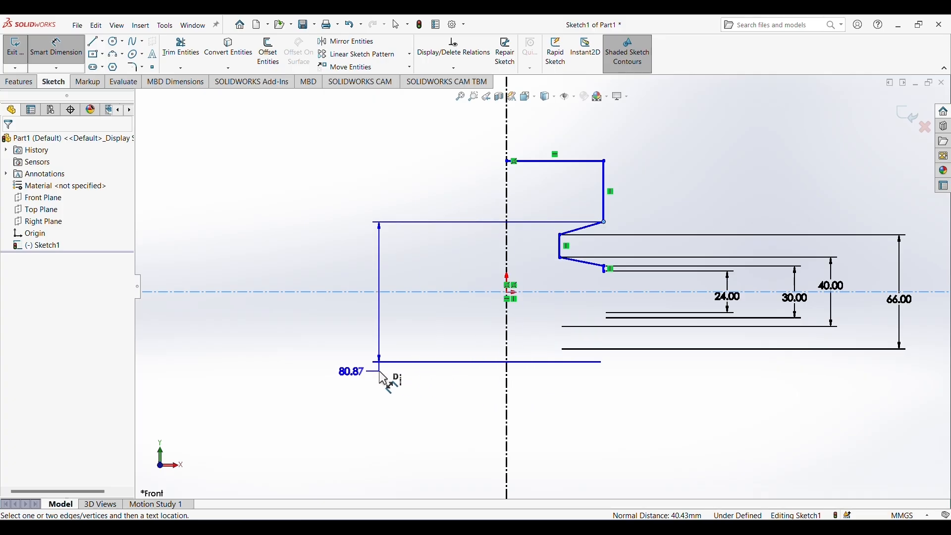
{"action": "left_click", "coordinate": [365, 320]}
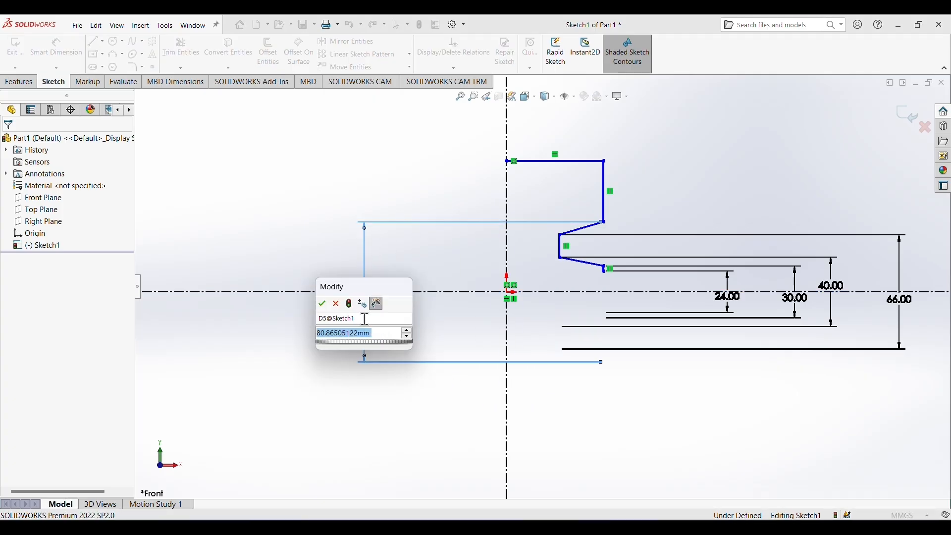
{"action": "type", "text": "70"}
{"action": "key", "text": "Return"}
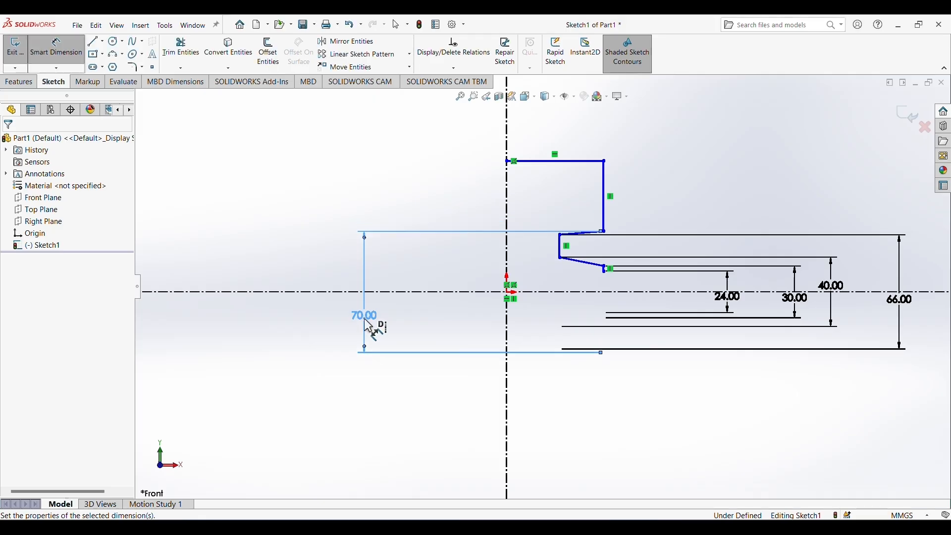
Dimension the upper end of the vertical rim edge as a 76 mm diameter about the horizontal centerline.
{"action": "left_click", "coordinate": [603, 161]}
{"action": "left_click", "coordinate": [435, 292]}
{"action": "left_click", "coordinate": [241, 216]}
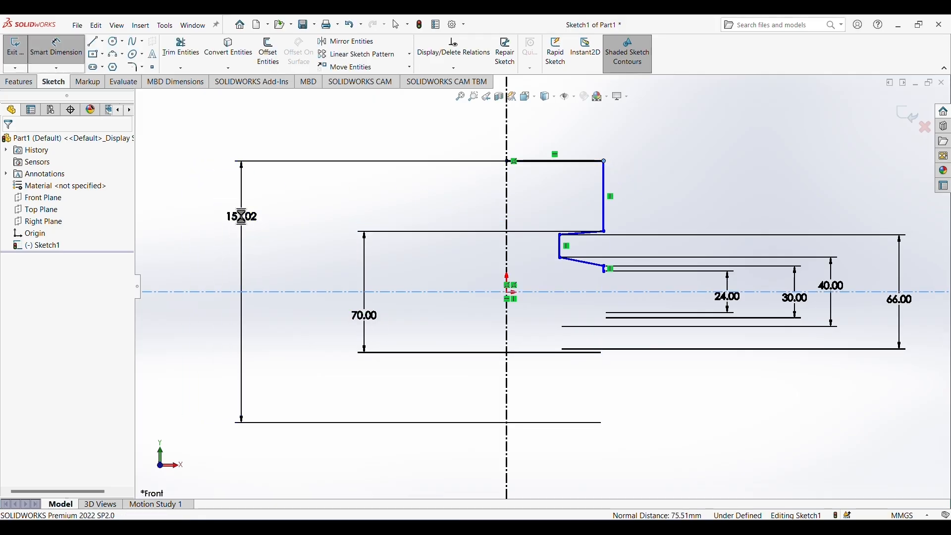
{"action": "type", "text": "76"}
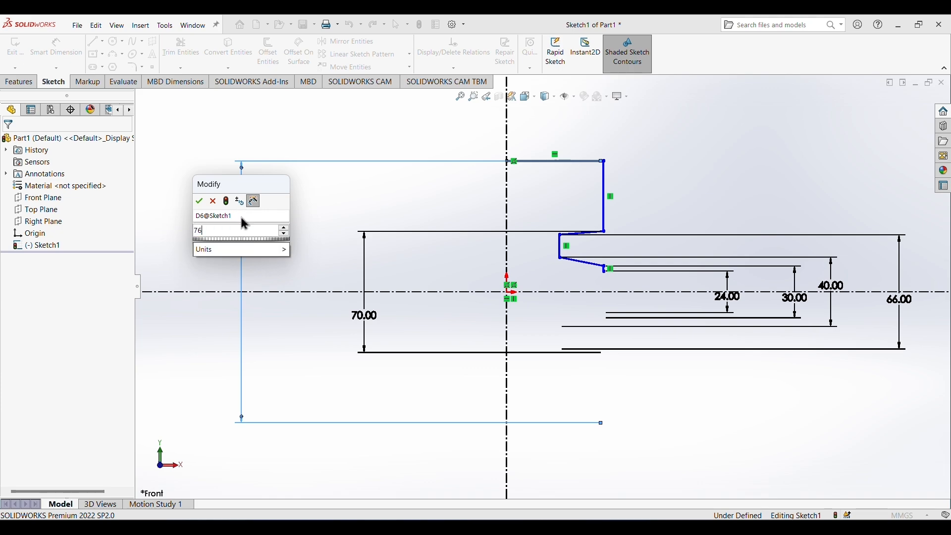
{"action": "key", "text": "Return"}
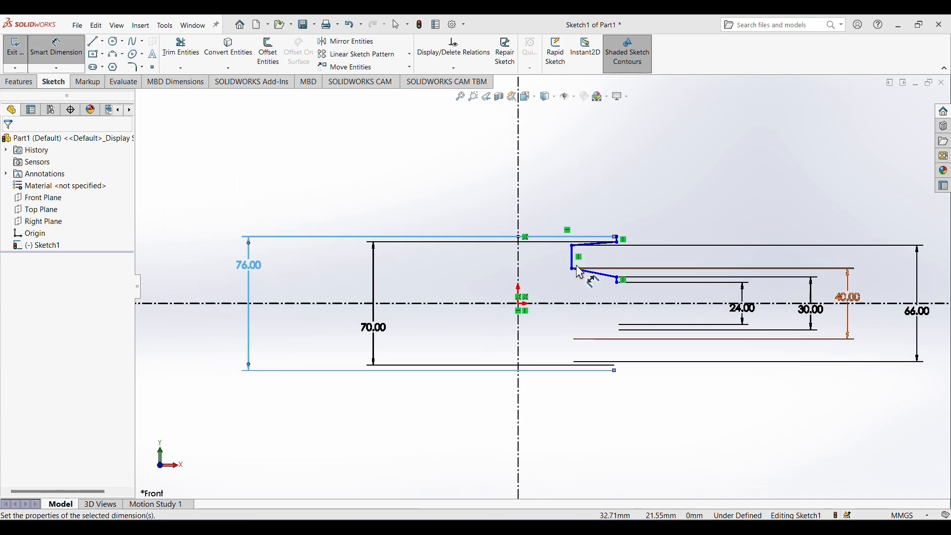
Mirror all six lines of the roller's half profile about the vertical centerline, keeping the originals.
{"action": "scroll", "coordinate": [587, 273], "scroll_direction": "down", "scroll_amount": 5}
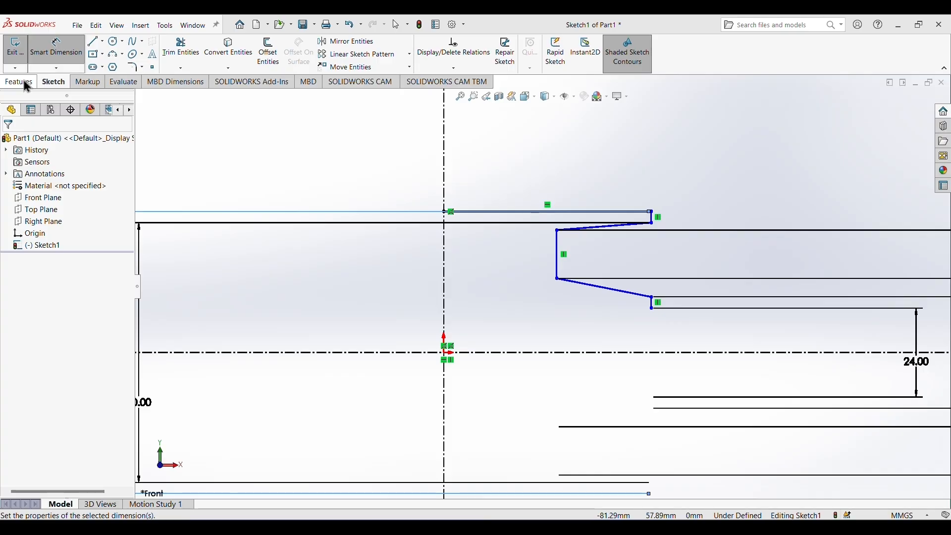
{"action": "left_click", "coordinate": [335, 43]}
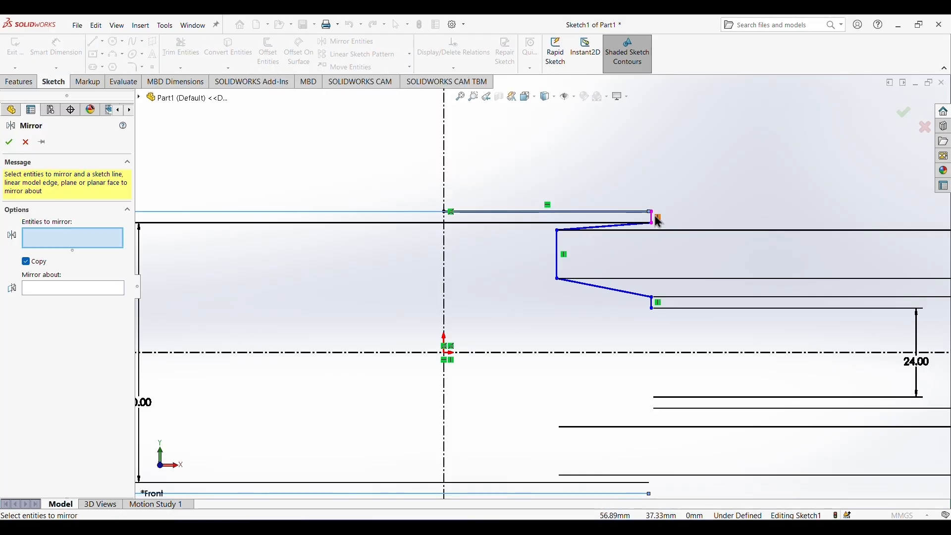
{"action": "left_click", "coordinate": [644, 212]}
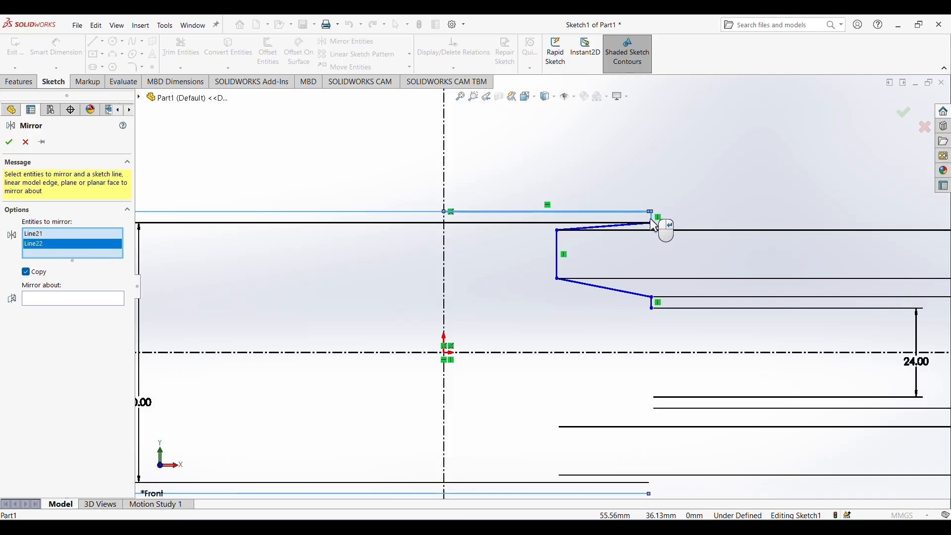
{"action": "left_click", "coordinate": [619, 226]}
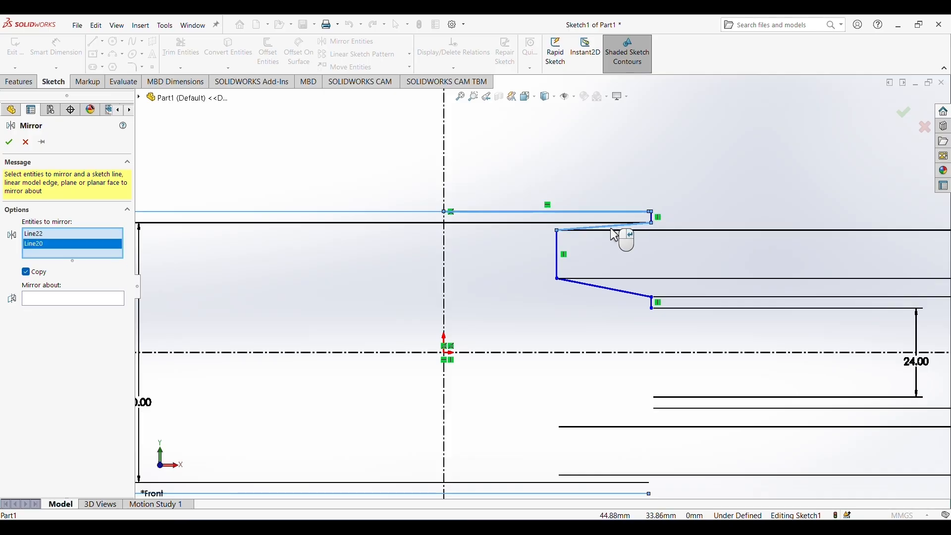
{"action": "left_click", "coordinate": [652, 217]}
{"action": "left_click", "coordinate": [558, 265]}
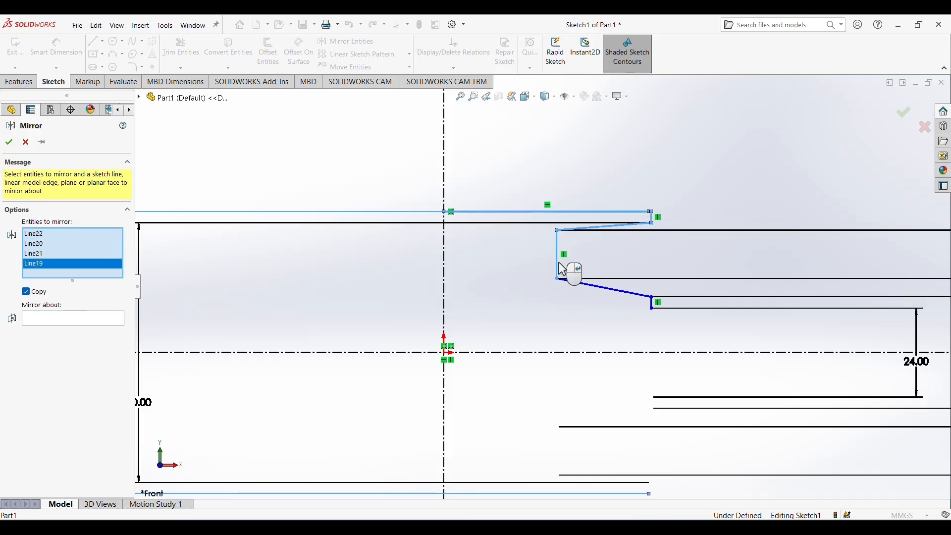
{"action": "left_click", "coordinate": [591, 285]}
{"action": "left_click", "coordinate": [653, 303]}
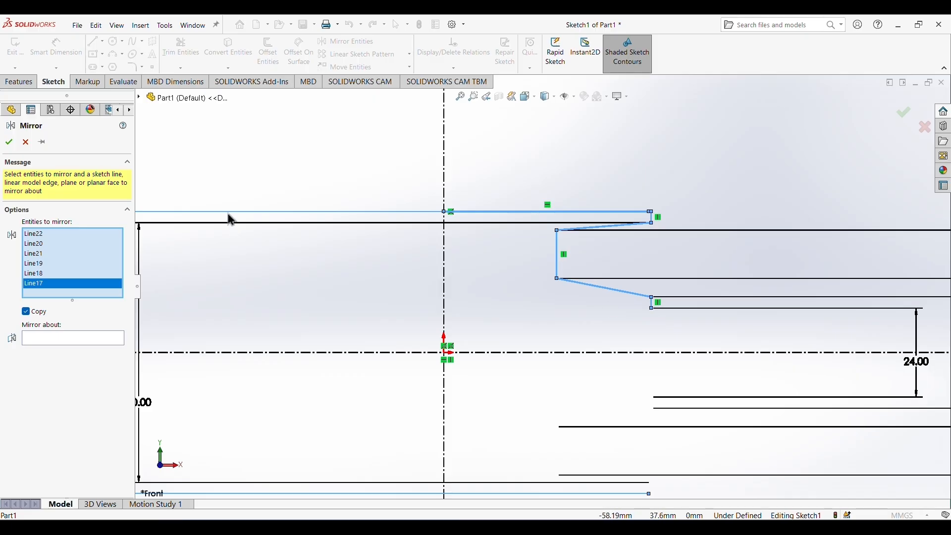
{"action": "left_click", "coordinate": [84, 341]}
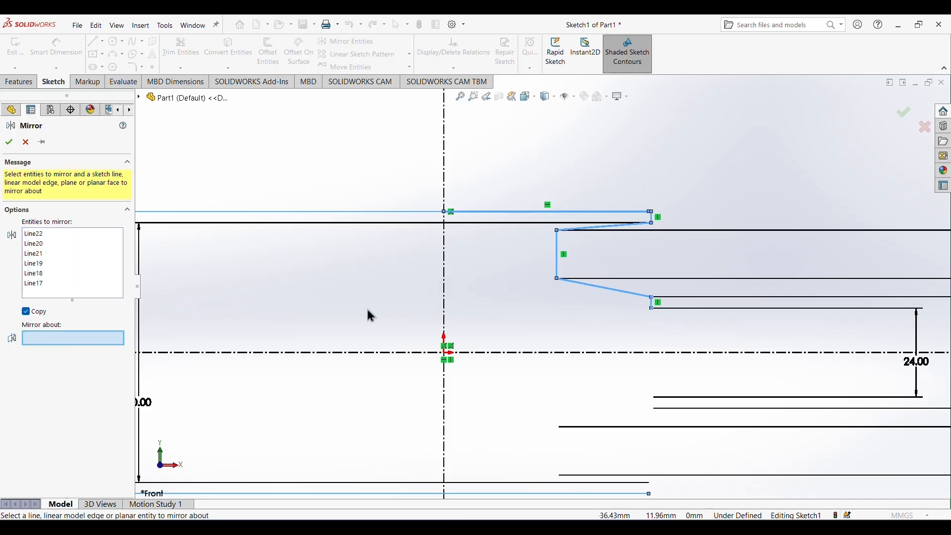
{"action": "left_click", "coordinate": [446, 295]}
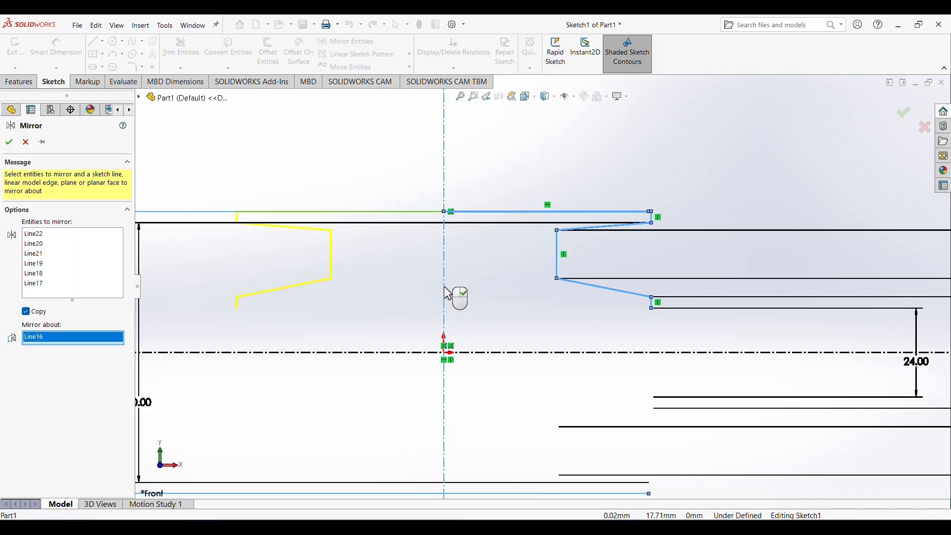
{"action": "left_click", "coordinate": [9, 142]}
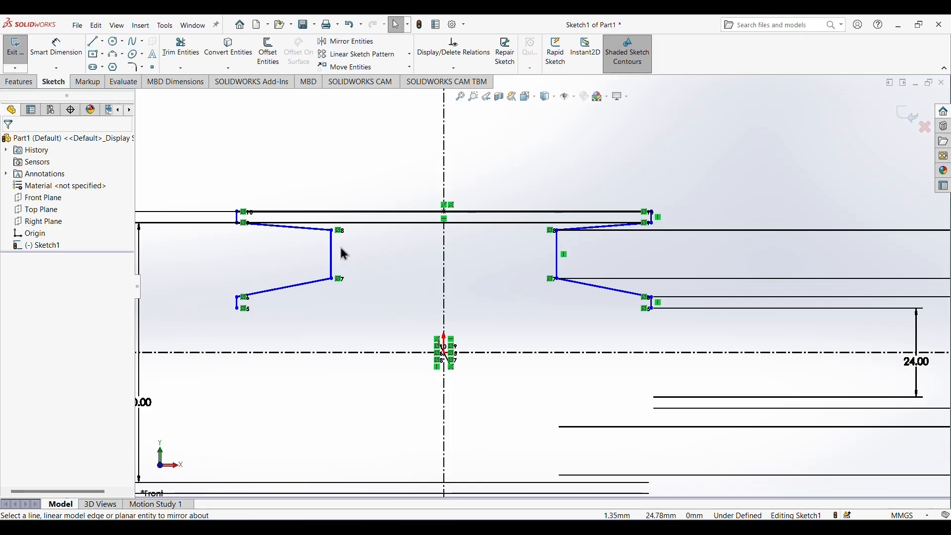
Close the roller profile with a horizontal line joining the lower ends of the two short hub edges.
{"action": "left_click", "coordinate": [95, 46]}
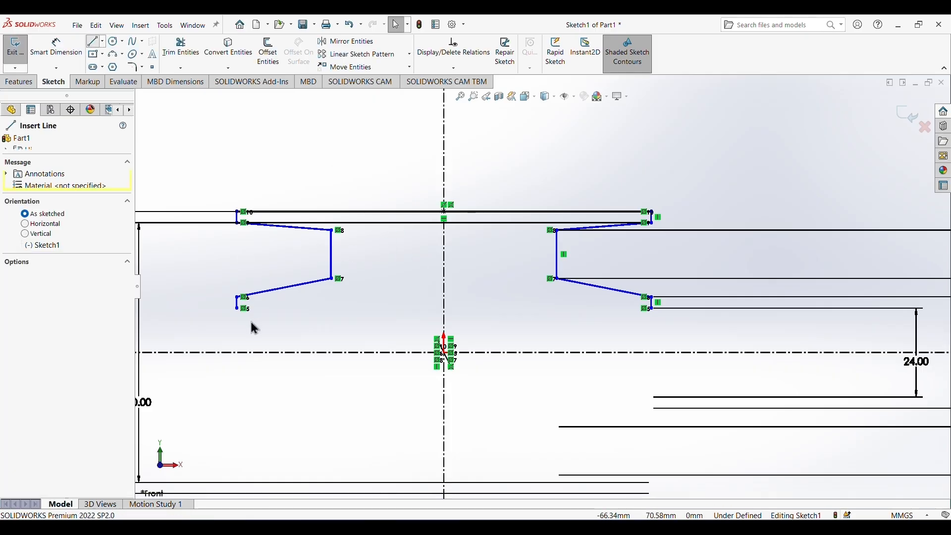
{"action": "left_click", "coordinate": [237, 308]}
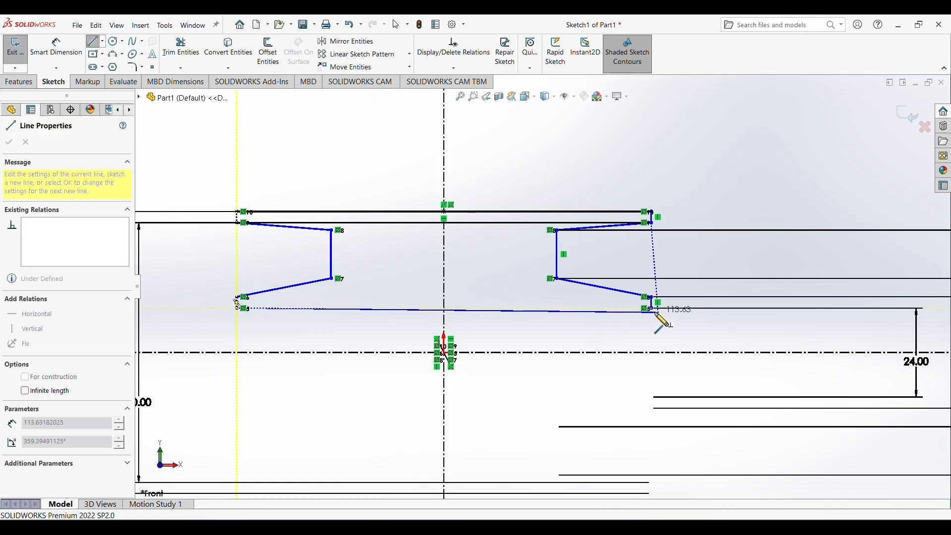
{"action": "left_click", "coordinate": [647, 308]}
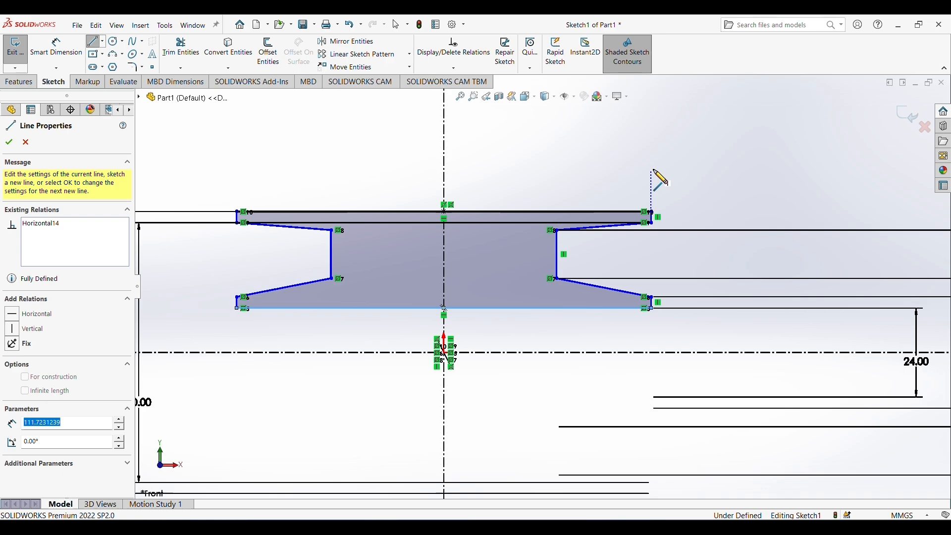
{"action": "right_click", "coordinate": [682, 144]}
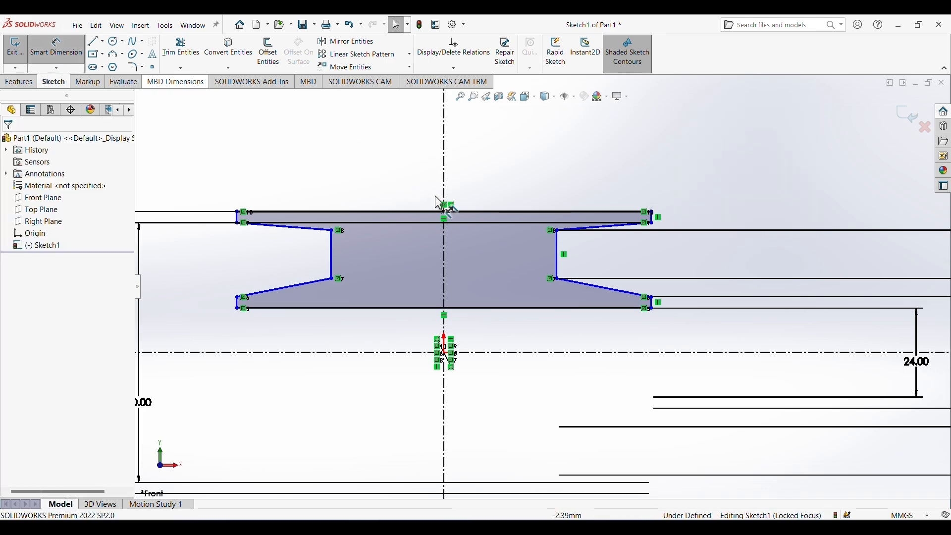
Dimension the horizontal rim line along the profile's upper edge as 26 mm wide.
{"action": "left_click", "coordinate": [475, 211]}
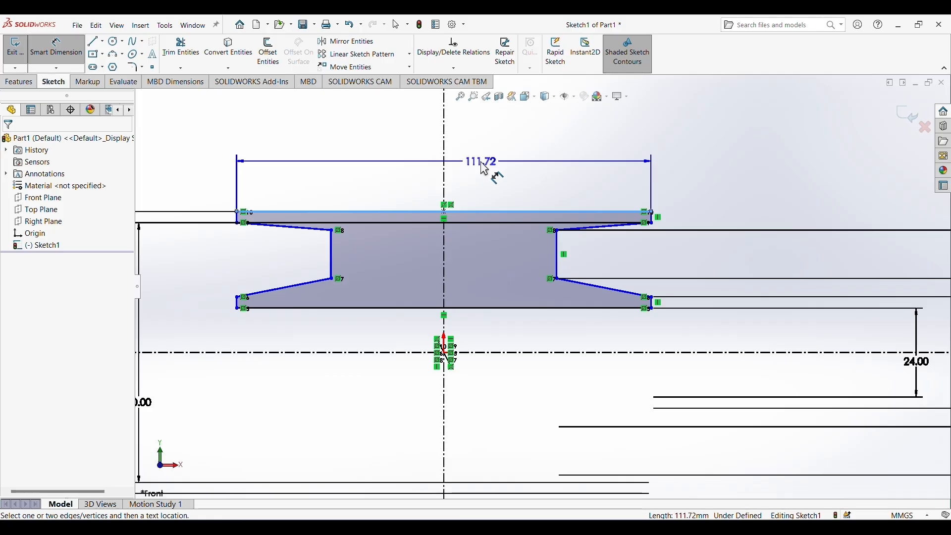
{"action": "left_click", "coordinate": [484, 169]}
{"action": "type", "text": "2"}
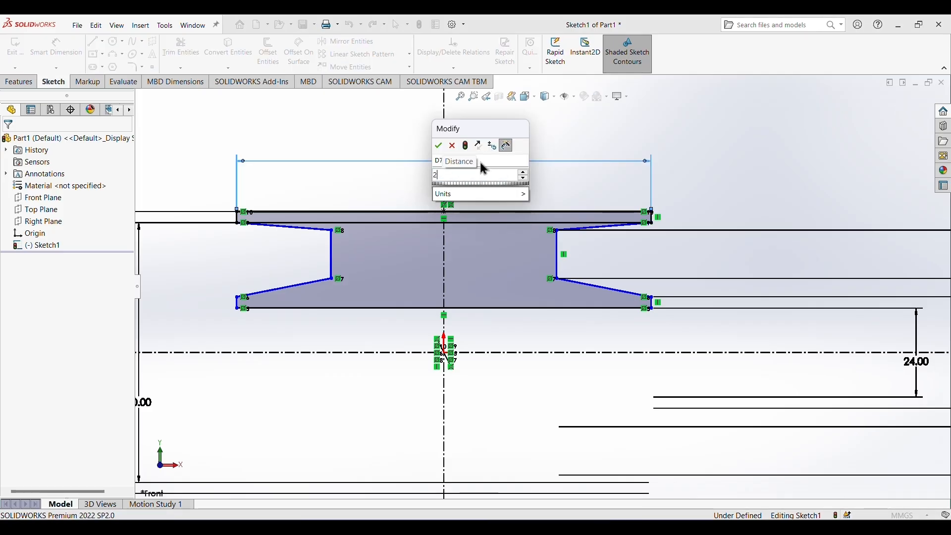
{"action": "type", "text": "6"}
{"action": "key", "text": "Return"}
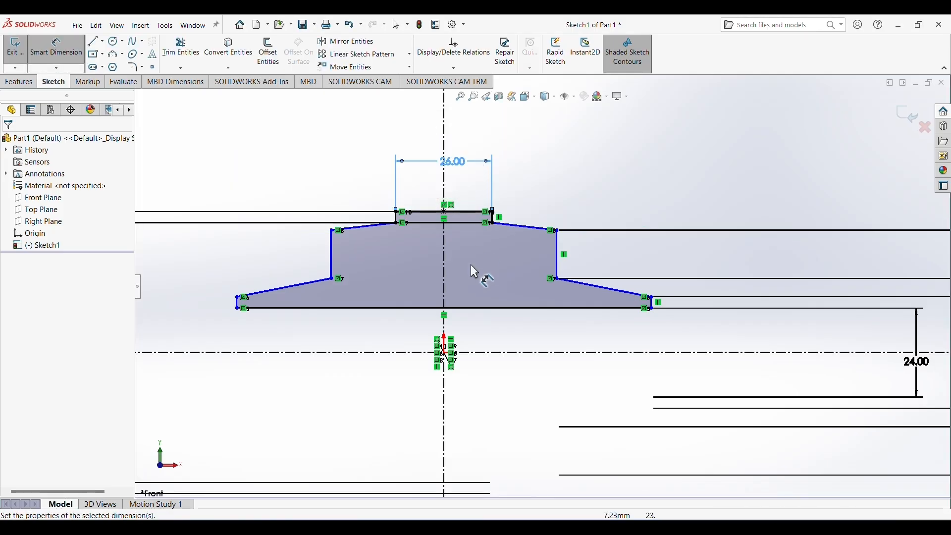
Dimension the distance between the two vertical web lines as 8 mm.
{"action": "left_click", "coordinate": [332, 262]}
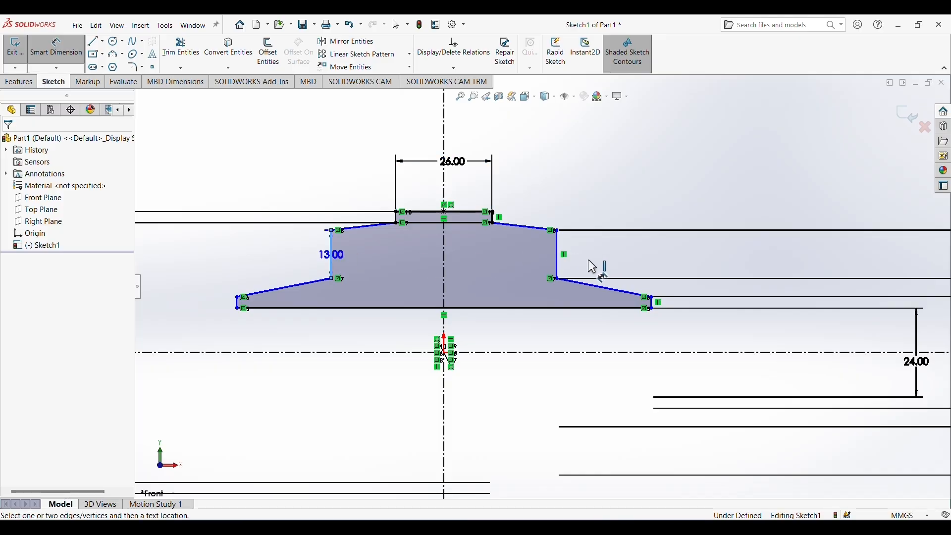
{"action": "left_click", "coordinate": [558, 253]}
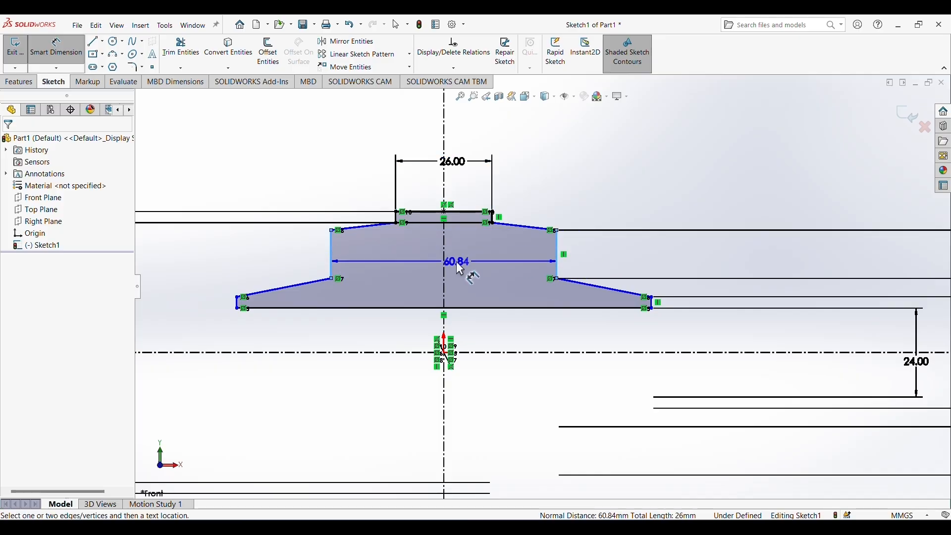
{"action": "left_click", "coordinate": [460, 269]}
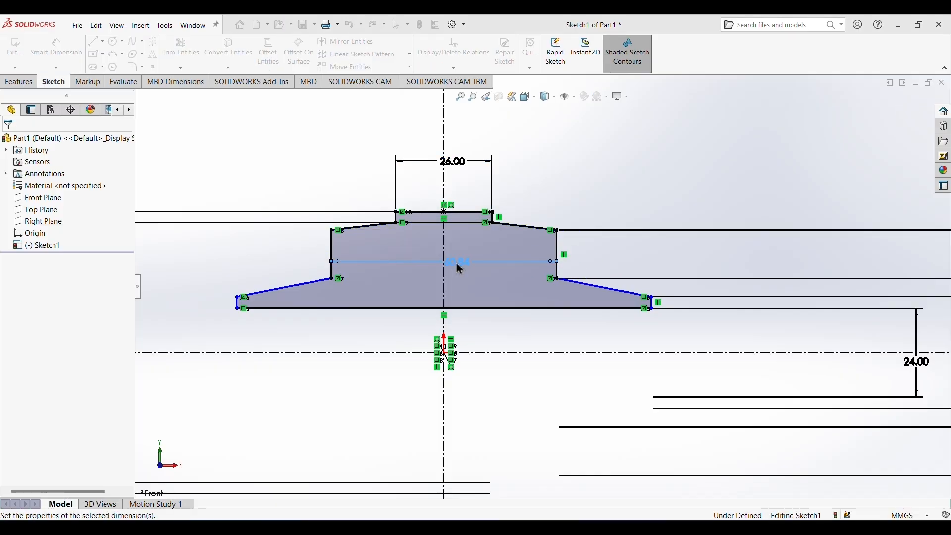
{"action": "key", "text": "Return"}
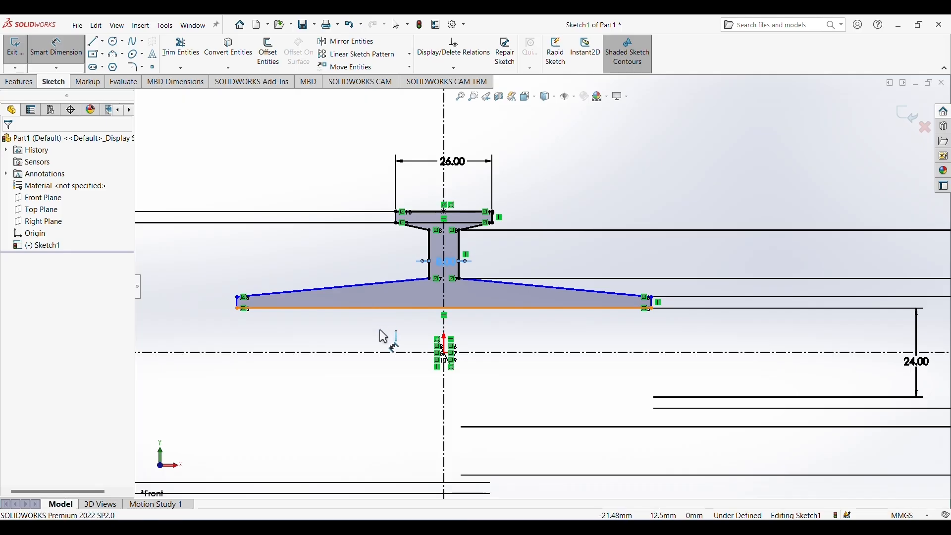
Dimension the horizontal hub line along the profile's lower edge as 40 mm long.
{"action": "left_click", "coordinate": [385, 309]}
{"action": "left_click", "coordinate": [404, 336]}
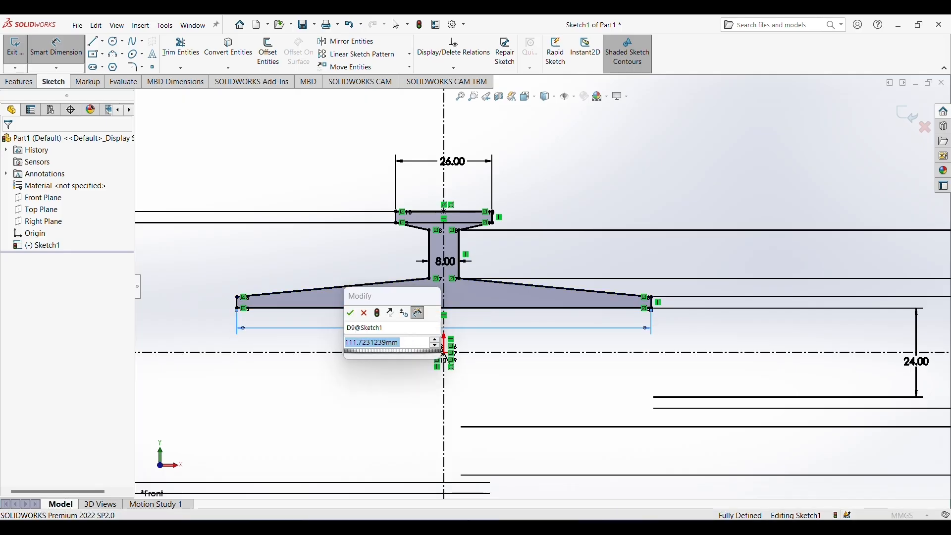
{"action": "type", "text": "40"}
{"action": "key", "text": "Return"}
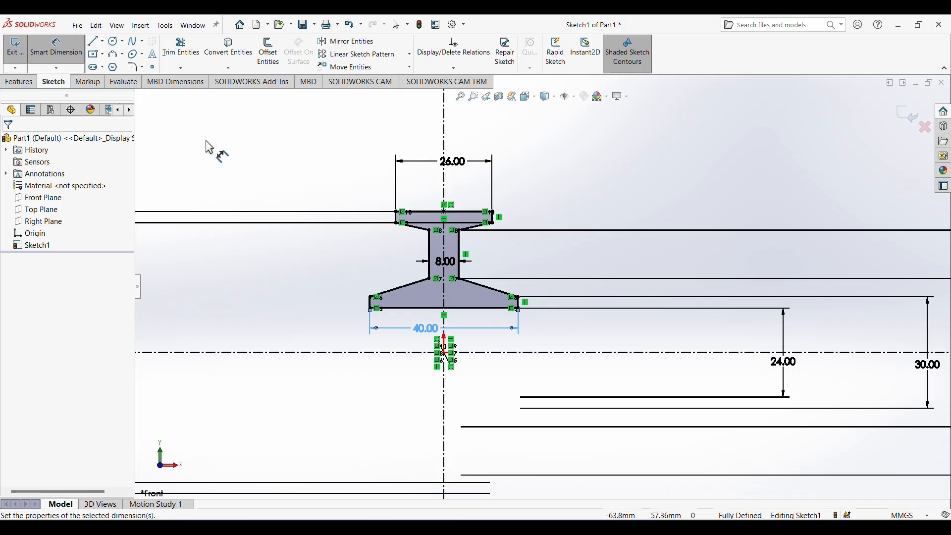
Revolve the closed roller profile 360 degrees about the horizontal centerline as a solid boss.
{"action": "left_click", "coordinate": [21, 84]}
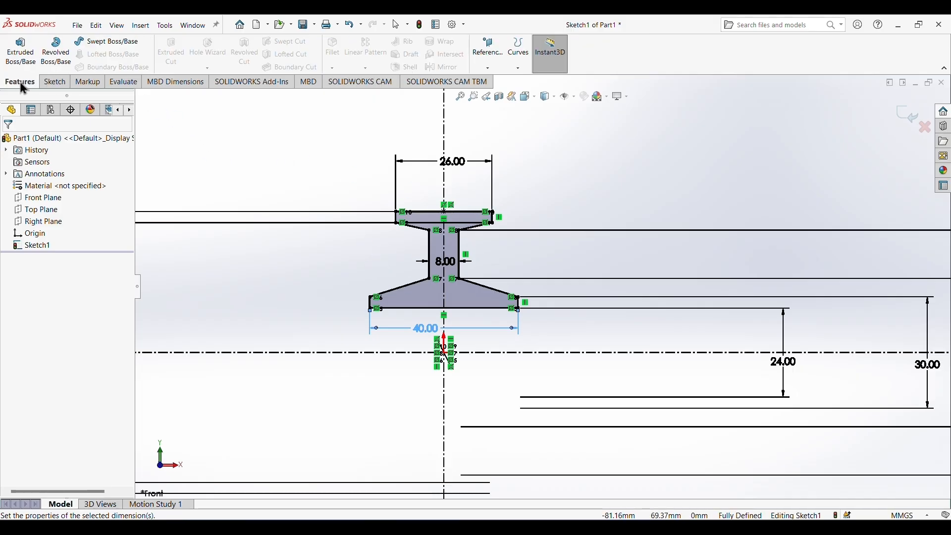
{"action": "left_click", "coordinate": [55, 57]}
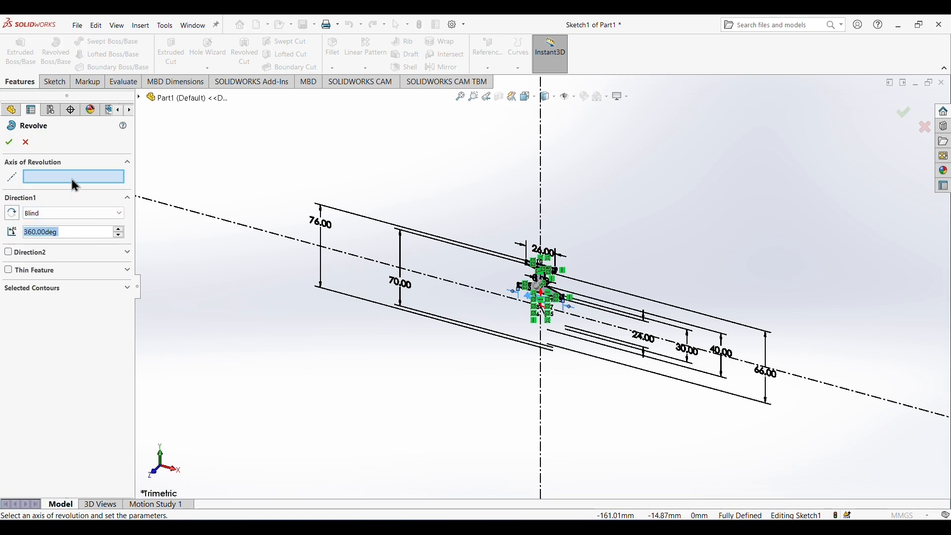
{"action": "left_click", "coordinate": [495, 294]}
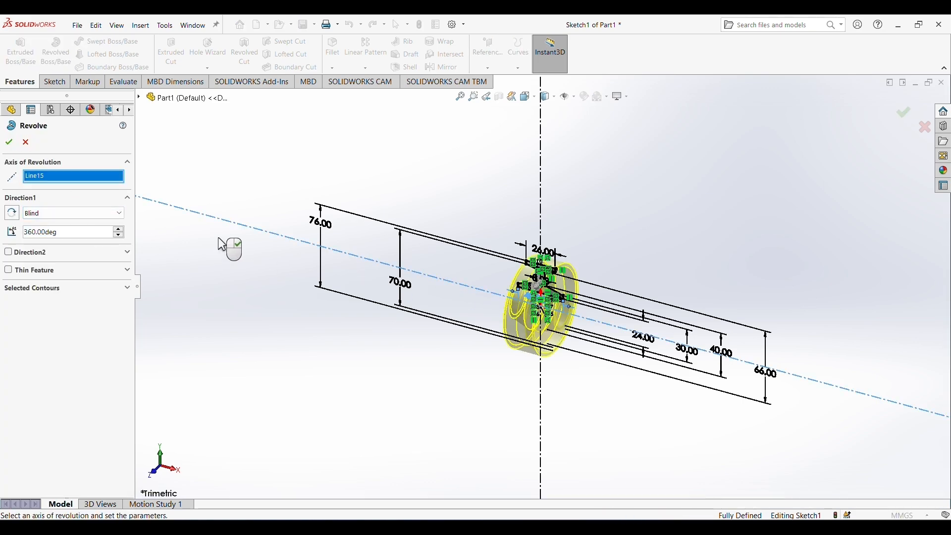
{"action": "left_click", "coordinate": [9, 144]}
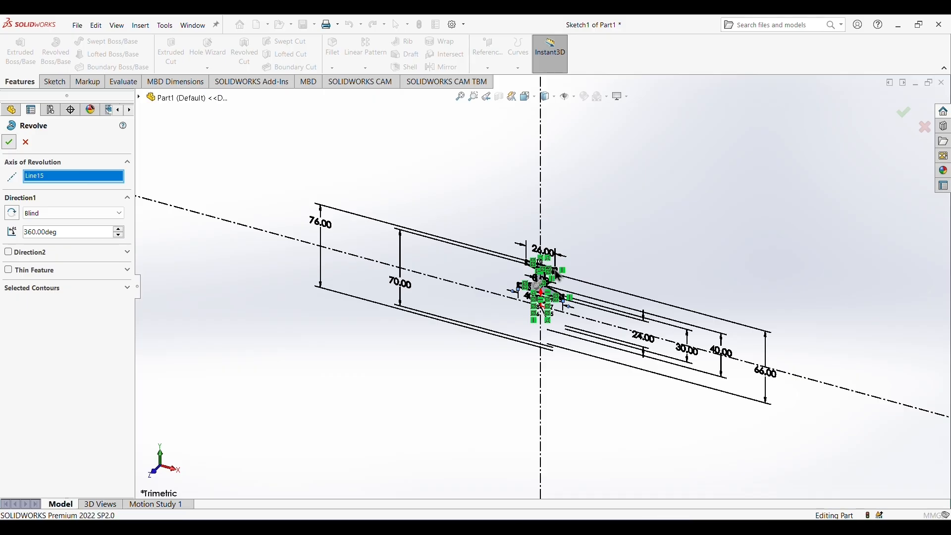
{"action": "scroll", "coordinate": [578, 267], "scroll_direction": "down", "scroll_amount": 6}
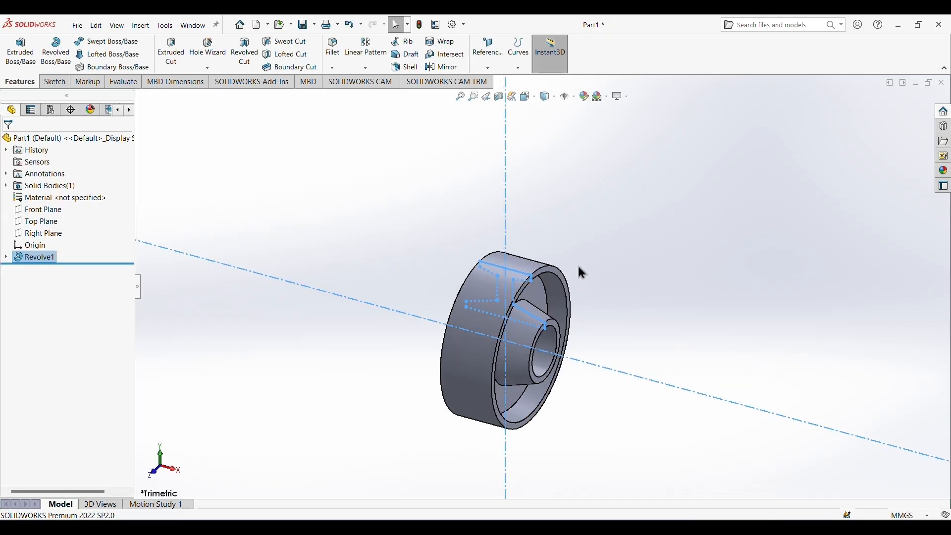
{"action": "left_click", "coordinate": [596, 341]}
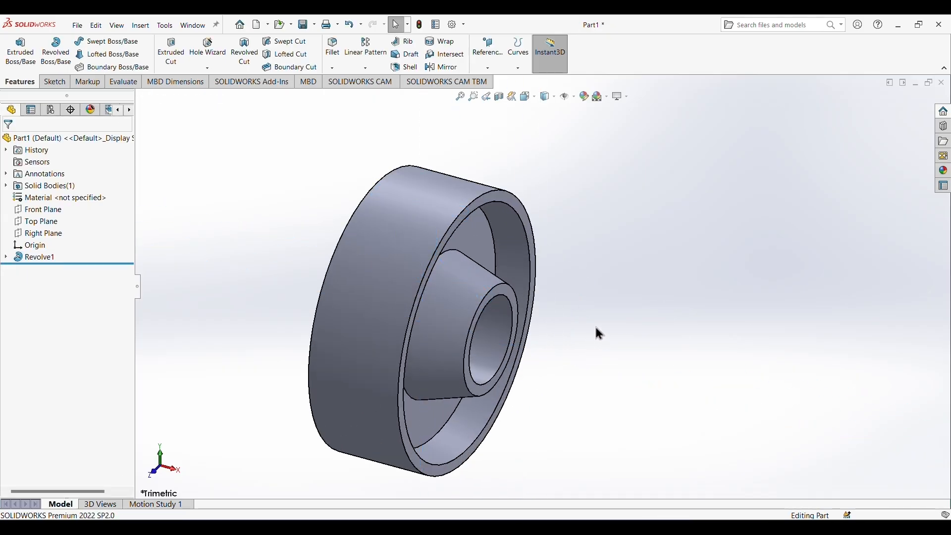
Apply a light red color from the standard swatches to the whole roller part.
{"action": "middle_click_drag", "start_coordinate": [599, 331], "coordinate": [607, 372]}
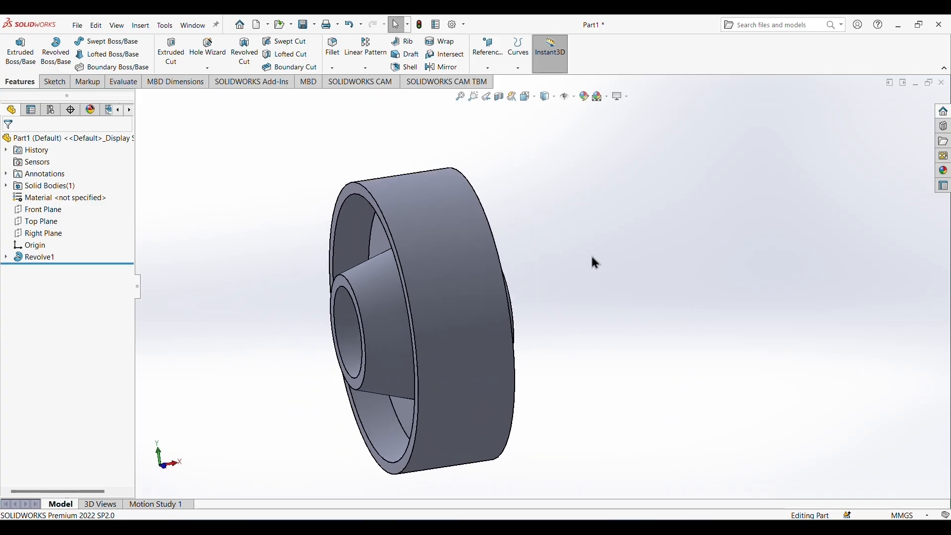
{"action": "left_click", "coordinate": [581, 99]}
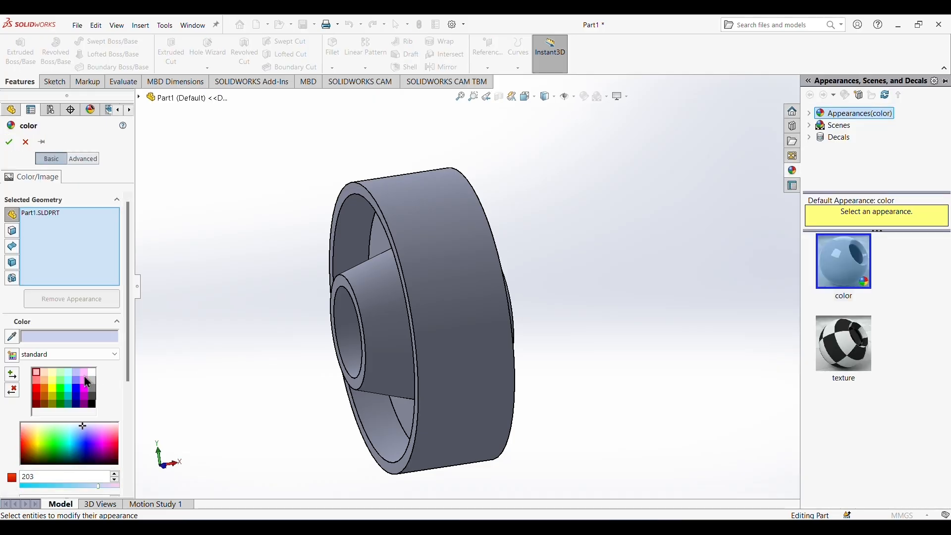
{"action": "left_click", "coordinate": [35, 393]}
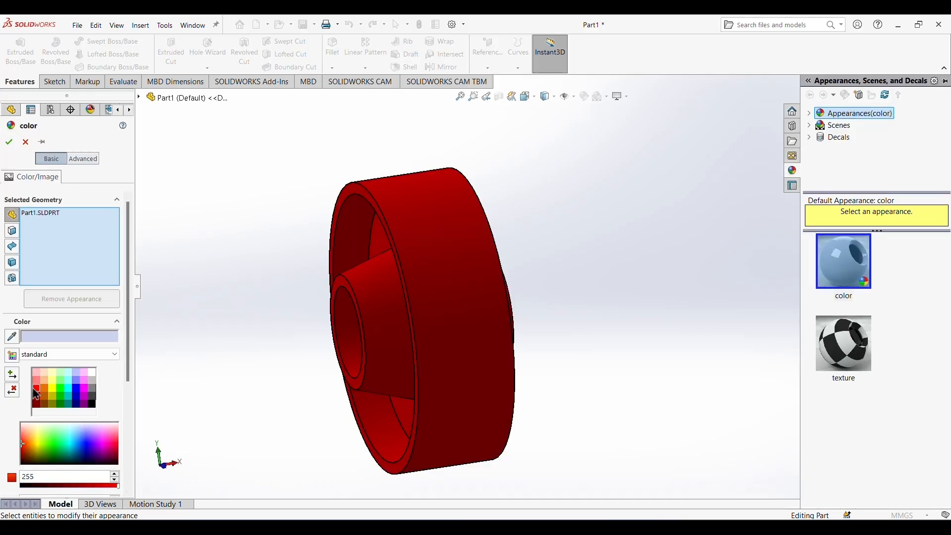
{"action": "left_click", "coordinate": [38, 387]}
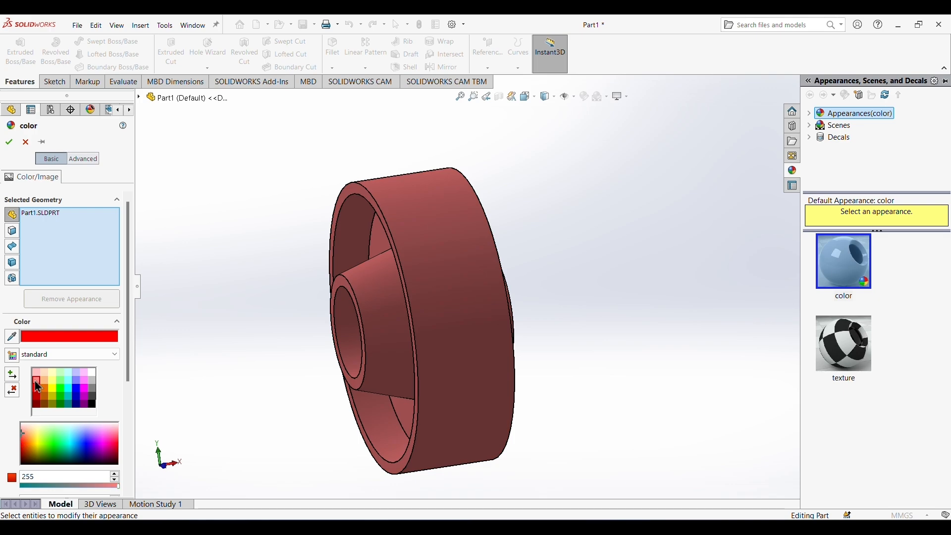
{"action": "middle_click_drag", "start_coordinate": [189, 382], "coordinate": [199, 344]}
{"action": "left_click", "coordinate": [6, 143]}
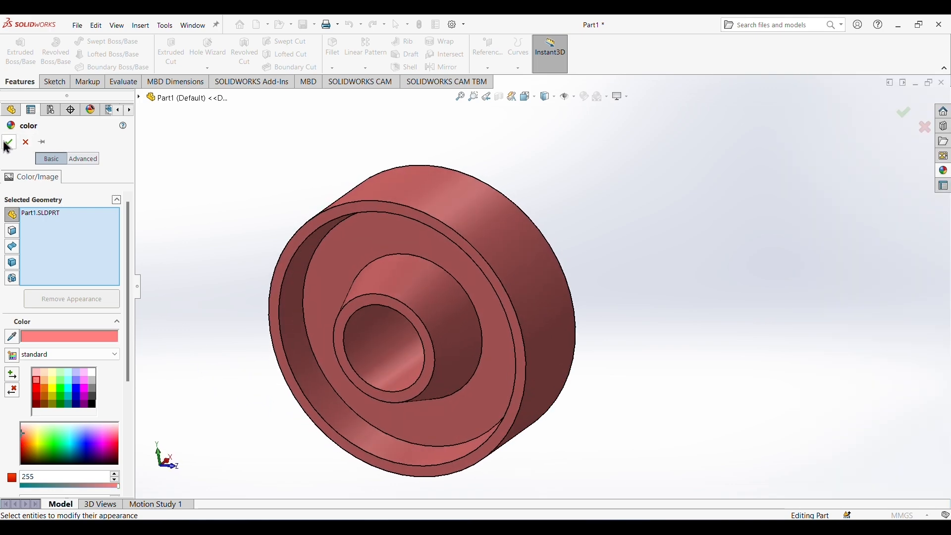
{"action": "scroll", "coordinate": [275, 319], "scroll_direction": "down", "scroll_amount": 3}
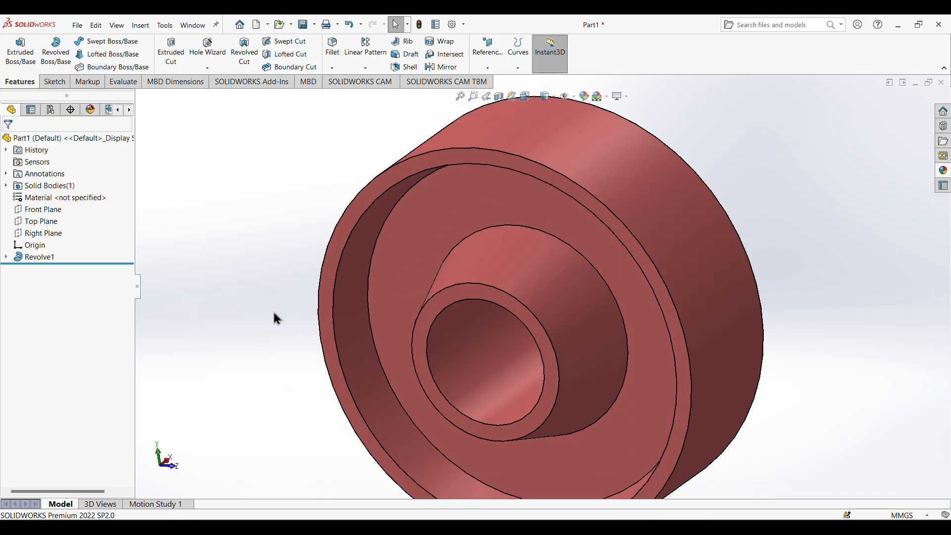
{"action": "scroll", "coordinate": [636, 350], "scroll_direction": "up", "scroll_amount": 3}
{"action": "middle_click_drag", "start_coordinate": [751, 312], "coordinate": [771, 262]}
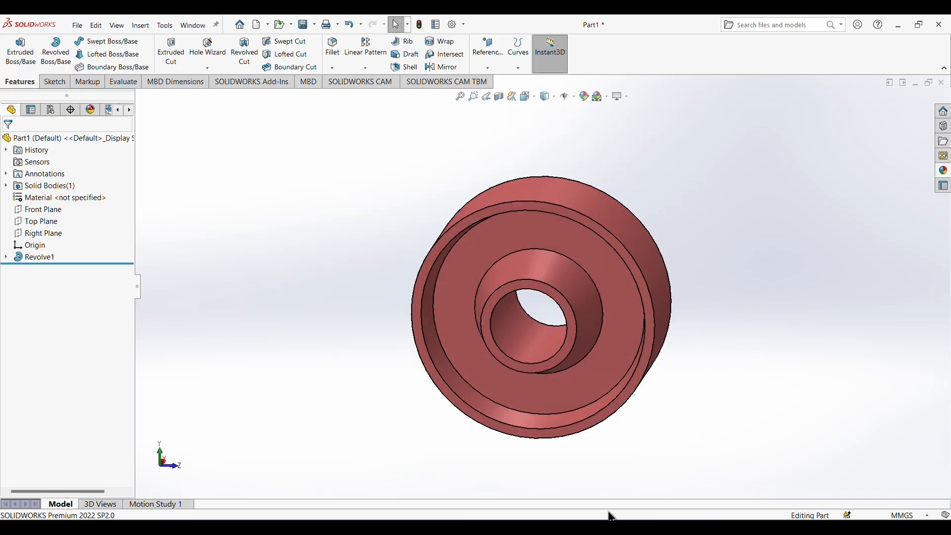
Check the part 4 bushing's dimensions in the reference drawing and create a new part document with the sketch tools available.
{"action": "key", "text": "alt+Tab"}
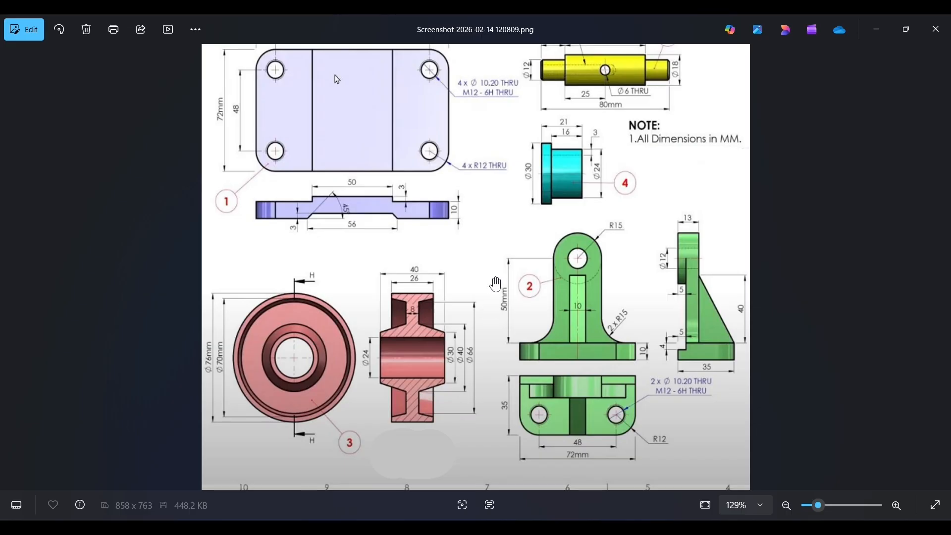
{"action": "scroll", "coordinate": [572, 213], "scroll_direction": "up", "scroll_amount": 5}
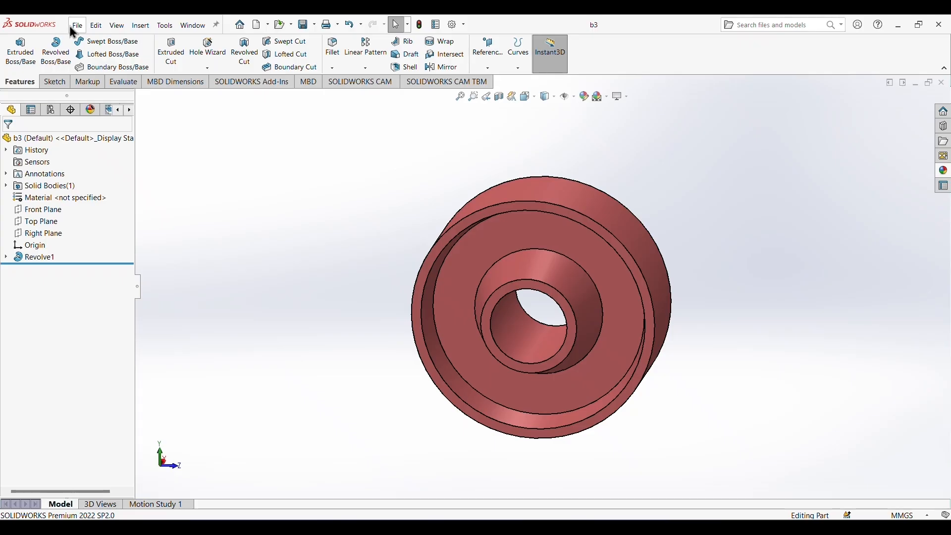
{"action": "left_click", "coordinate": [77, 25]}
{"action": "left_click", "coordinate": [84, 42]}
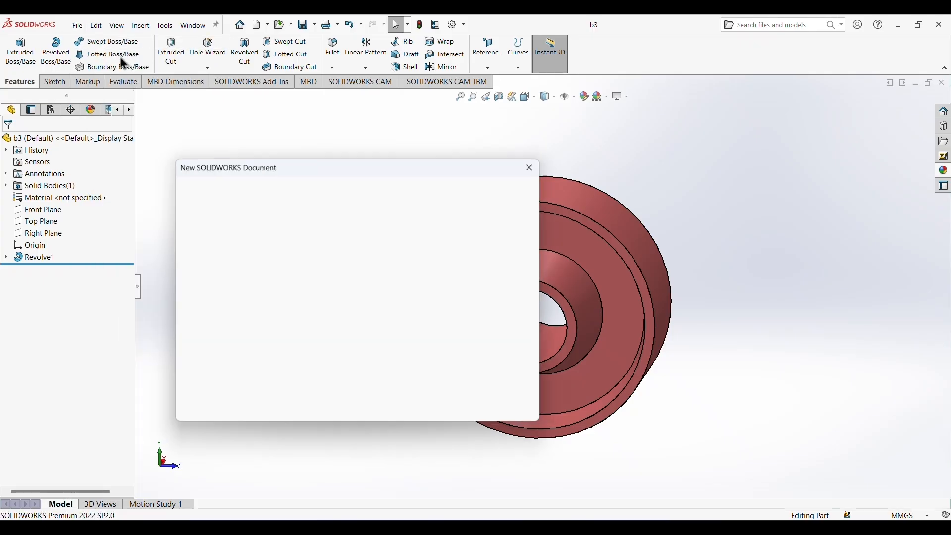
{"action": "left_click", "coordinate": [402, 402]}
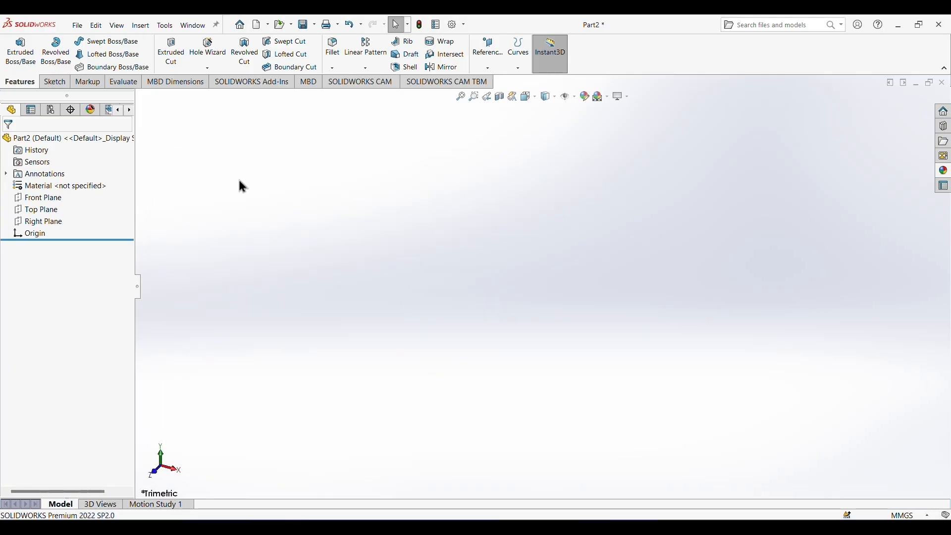
{"action": "left_click", "coordinate": [53, 83]}
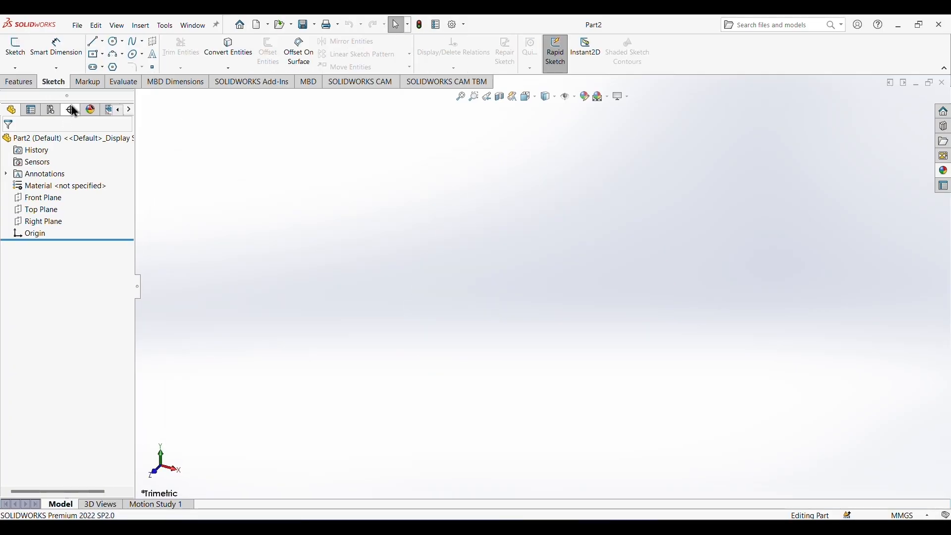
{"action": "left_click", "coordinate": [103, 43]}
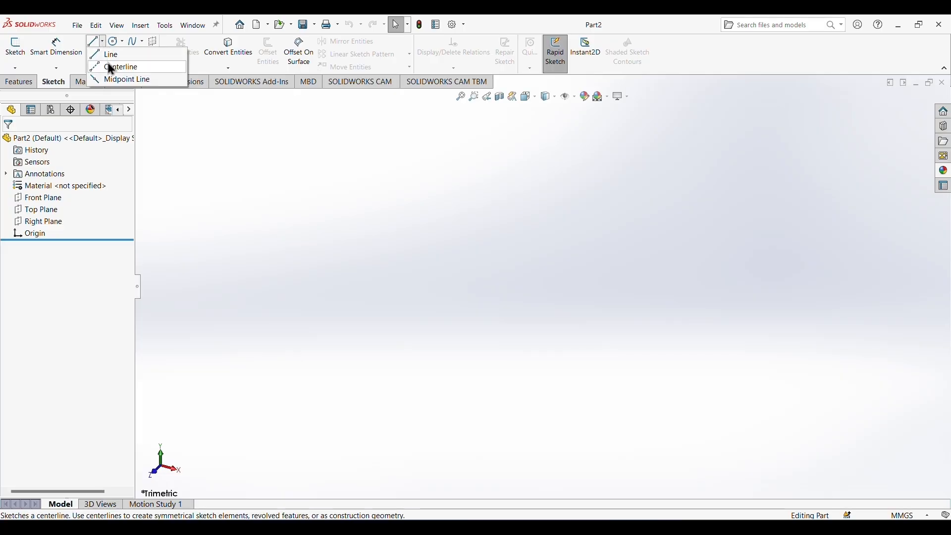
{"action": "left_click", "coordinate": [108, 66]}
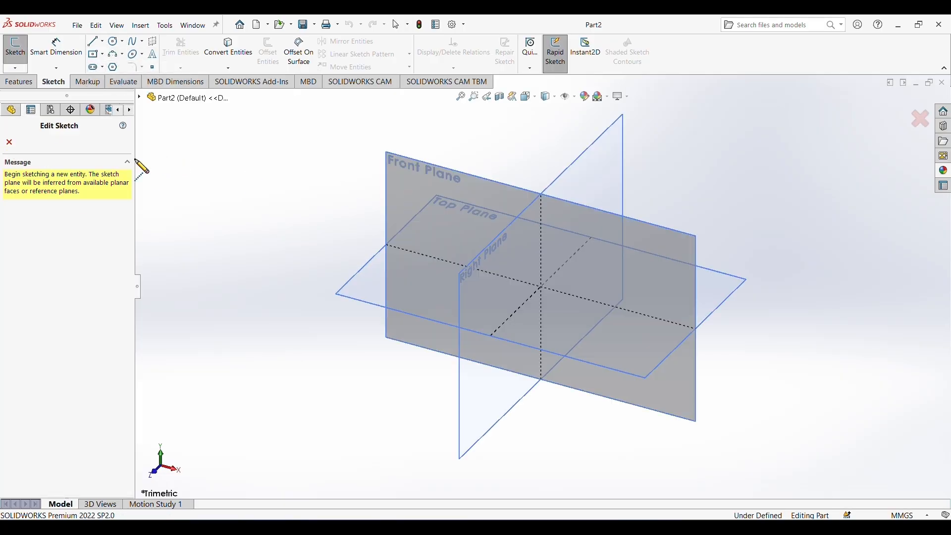
{"action": "left_click", "coordinate": [9, 142]}
Sketch a horizontal infinite-length centerline through the origin on the Front Plane, viewed normal to the plane.
{"action": "left_click", "coordinate": [39, 198]}
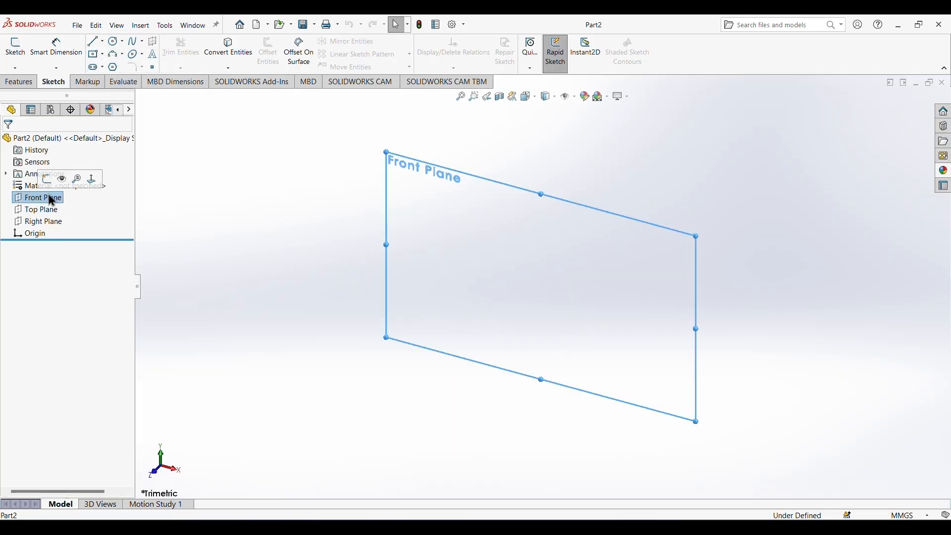
{"action": "left_click", "coordinate": [92, 179]}
{"action": "left_click", "coordinate": [102, 40]}
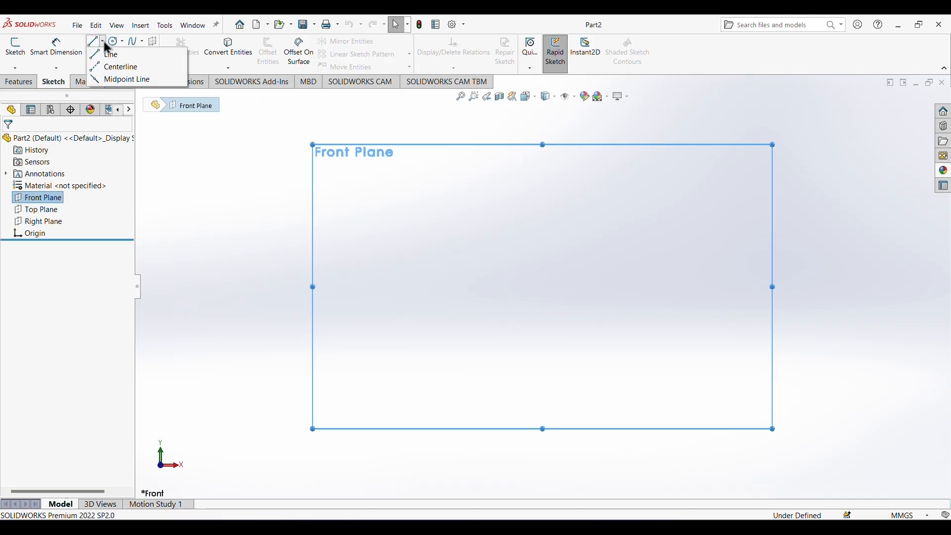
{"action": "left_click", "coordinate": [119, 66]}
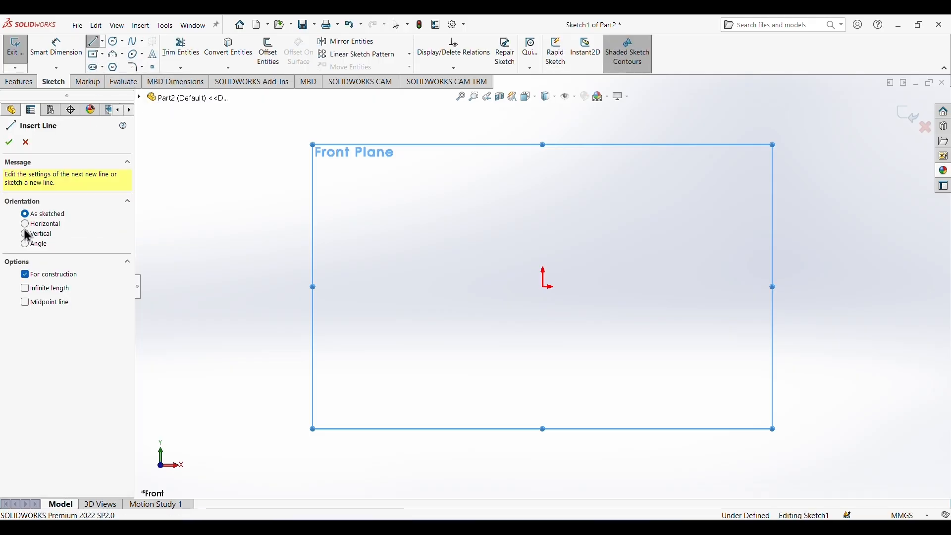
{"action": "left_click", "coordinate": [26, 226]}
{"action": "left_click", "coordinate": [33, 289]}
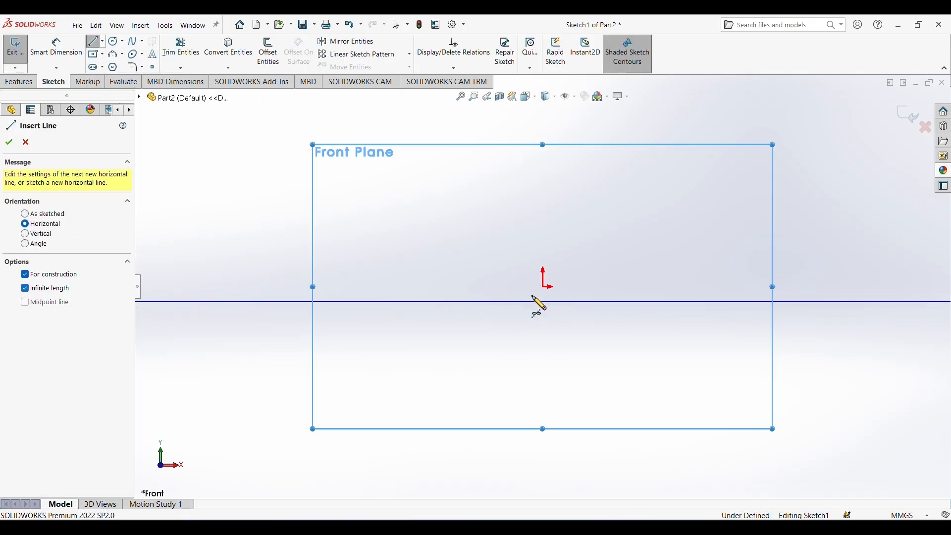
{"action": "left_click", "coordinate": [544, 287]}
{"action": "right_click", "coordinate": [652, 195]}
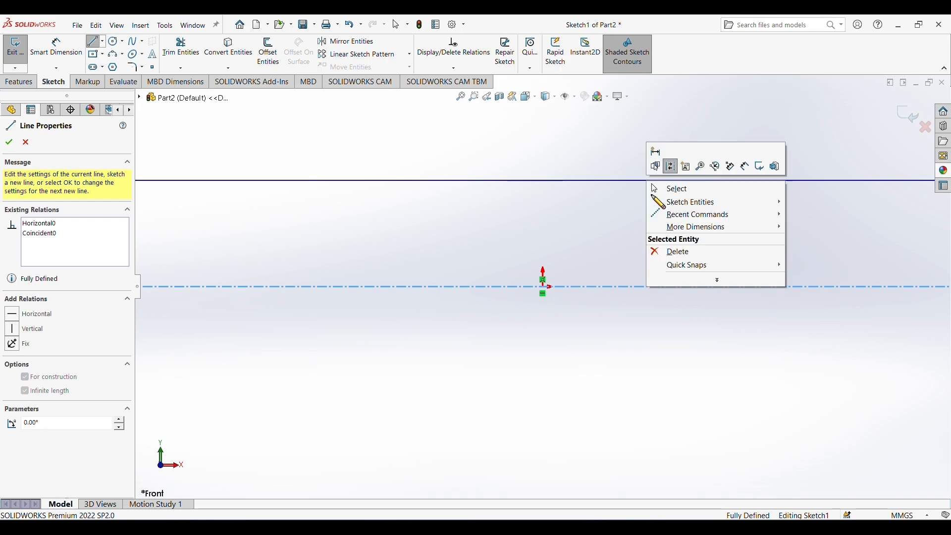
{"action": "left_click", "coordinate": [663, 187]}
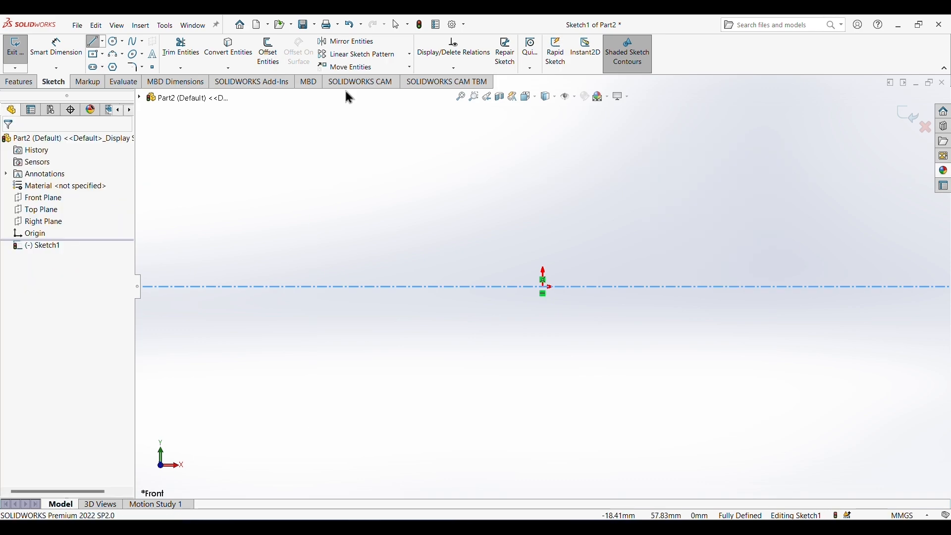
Sketch a closed L-shaped bushing profile above the centerline, about 45 mm long and about 12 mm high at its flange.
{"action": "left_click", "coordinate": [93, 41]}
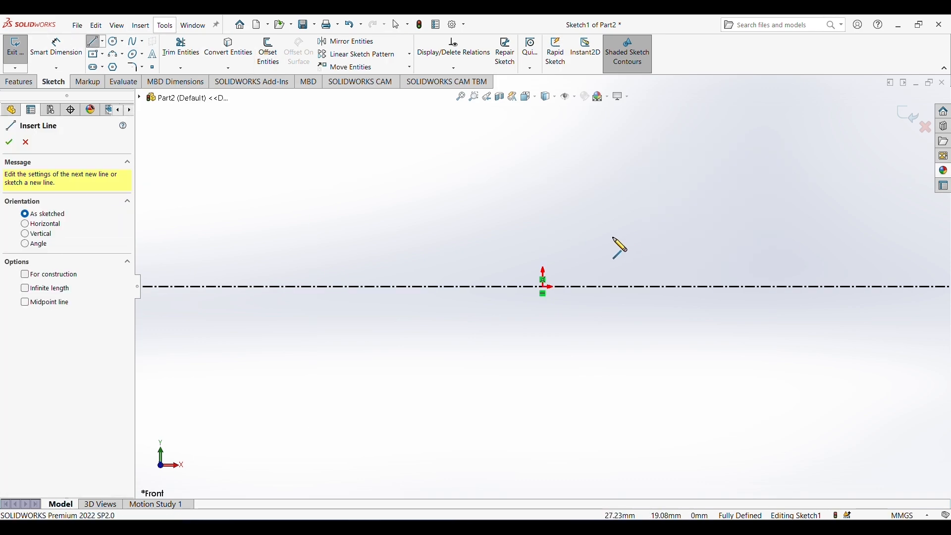
{"action": "left_click", "coordinate": [614, 221]}
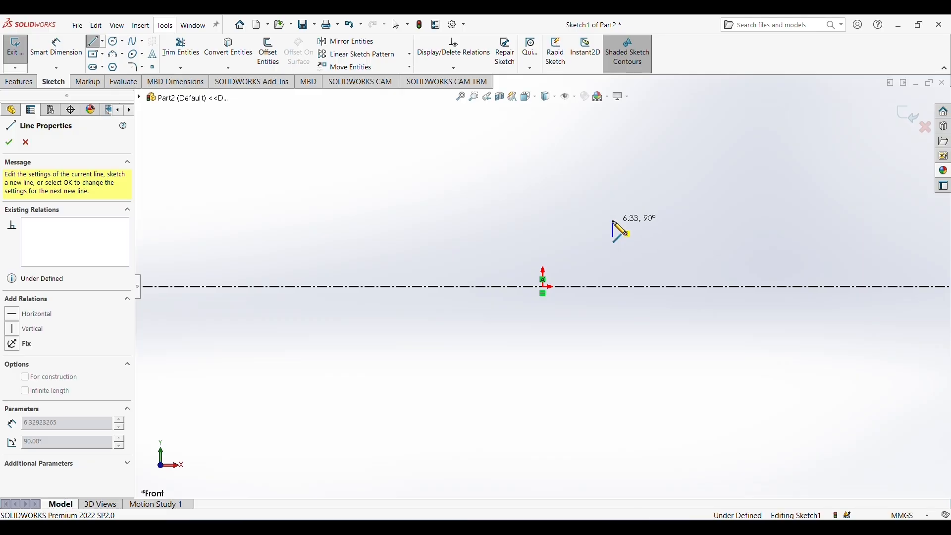
{"action": "left_click", "coordinate": [521, 221]}
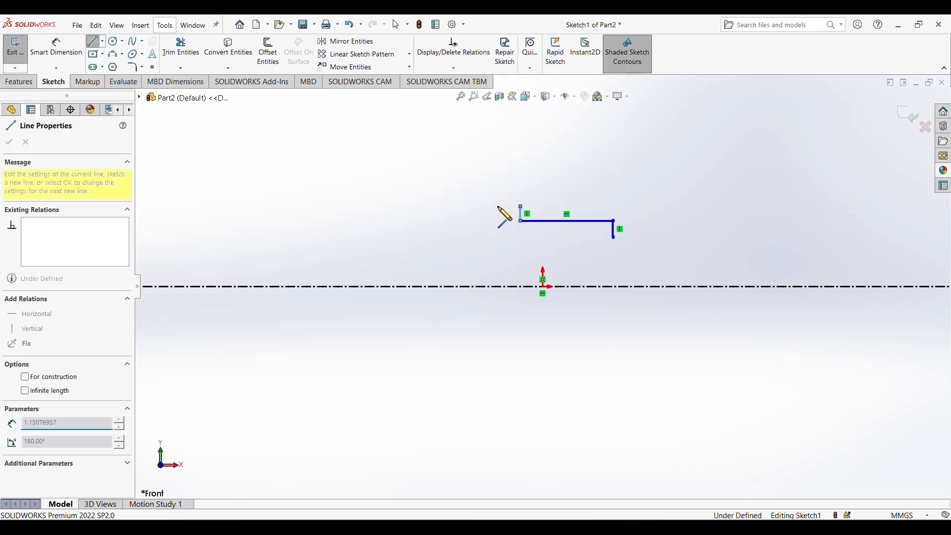
{"action": "left_click", "coordinate": [521, 206]}
{"action": "left_click", "coordinate": [498, 207]}
{"action": "left_click", "coordinate": [498, 238]}
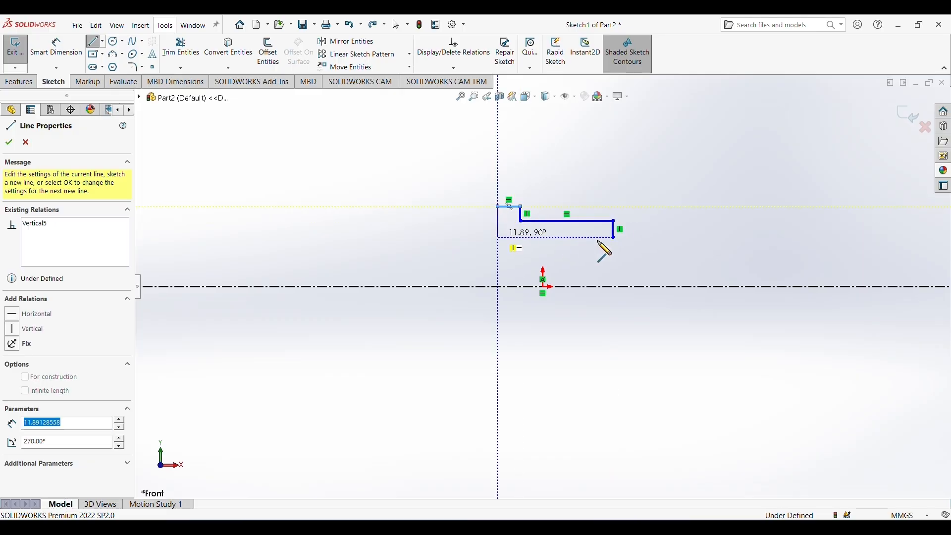
{"action": "left_click", "coordinate": [614, 237]}
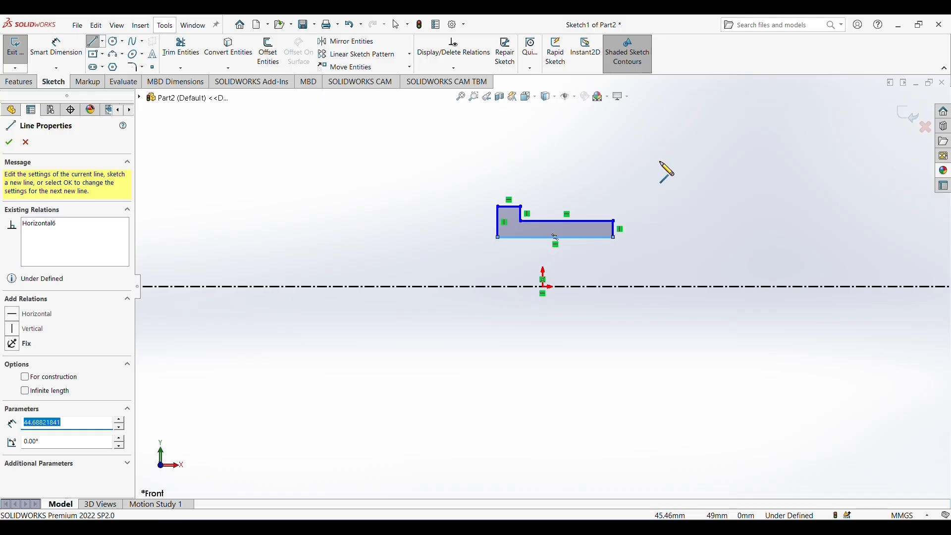
{"action": "right_click", "coordinate": [663, 167]}
{"action": "left_click", "coordinate": [669, 167]}
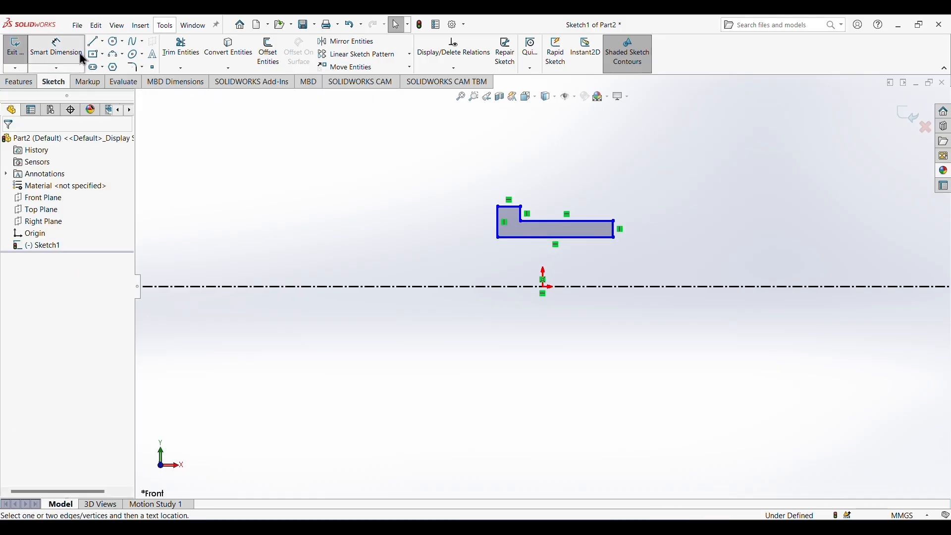
Dimension the profile's lower edge across the centerline as an 18 mm bore diameter.
{"action": "left_click", "coordinate": [79, 55]}
{"action": "left_click", "coordinate": [594, 238]}
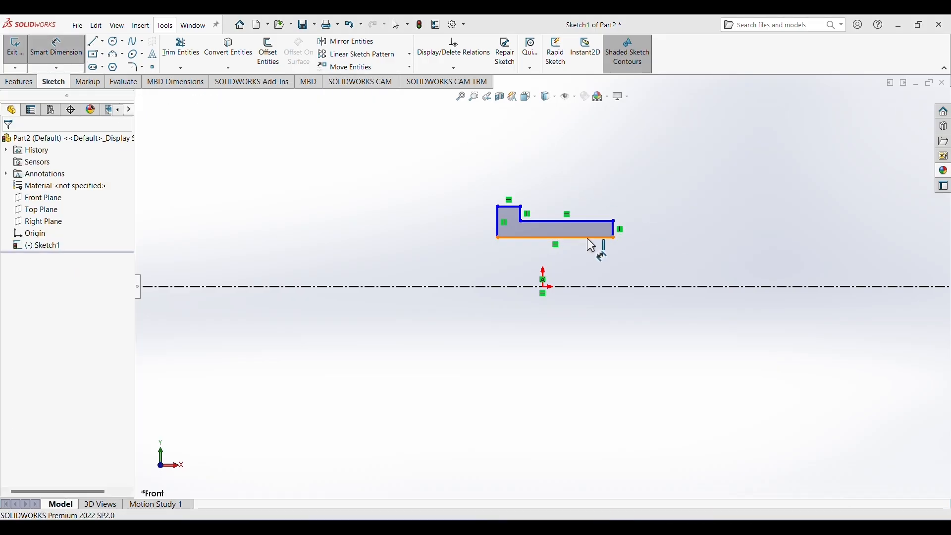
{"action": "left_click", "coordinate": [607, 288]}
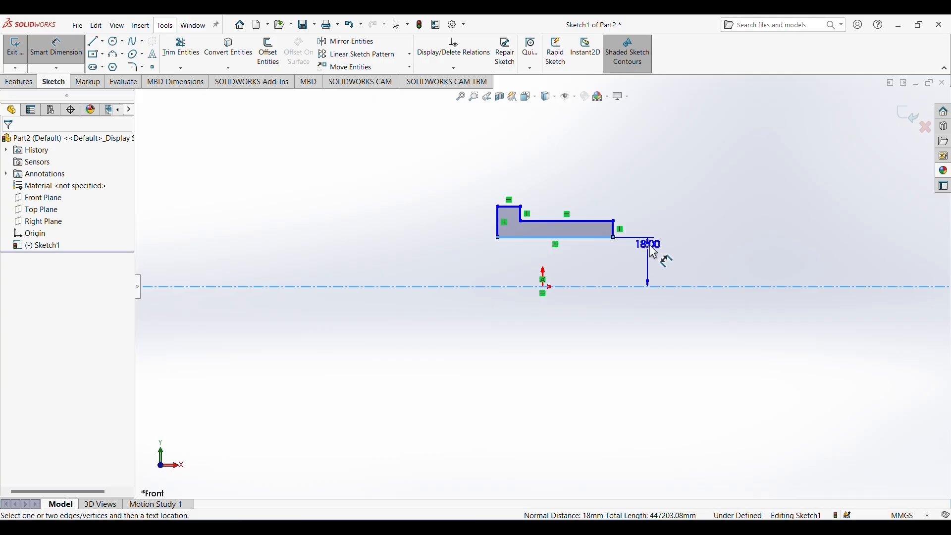
{"action": "left_click", "coordinate": [680, 310]}
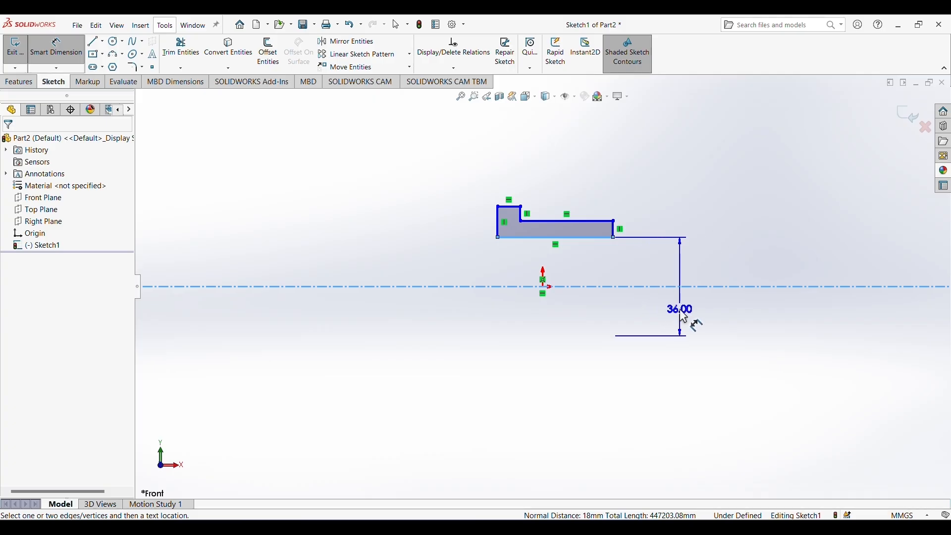
{"action": "type", "text": "18"}
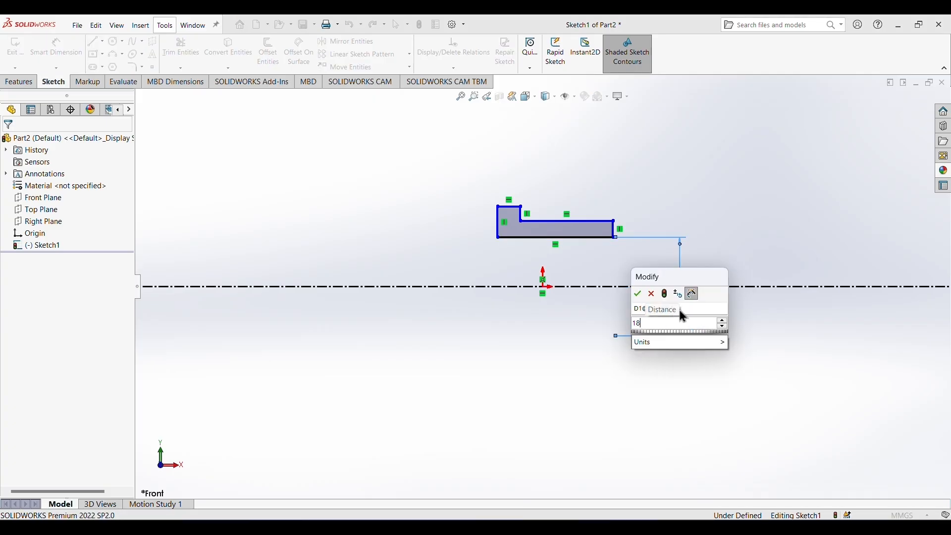
{"action": "key", "text": "Return"}
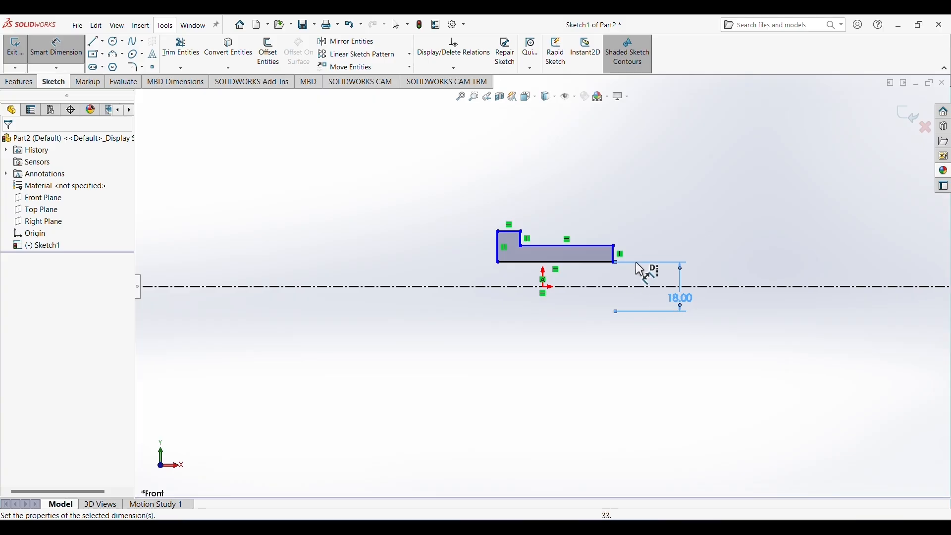
Dimension the sleeve's outer edge across the centerline as a 24 mm diameter.
{"action": "left_click", "coordinate": [614, 246]}
{"action": "left_click", "coordinate": [650, 287]}
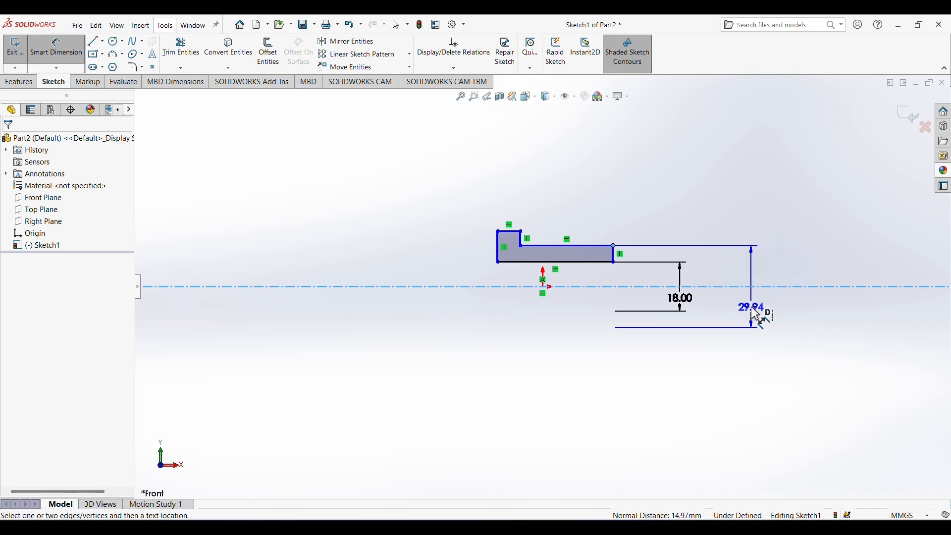
{"action": "left_click", "coordinate": [751, 307]}
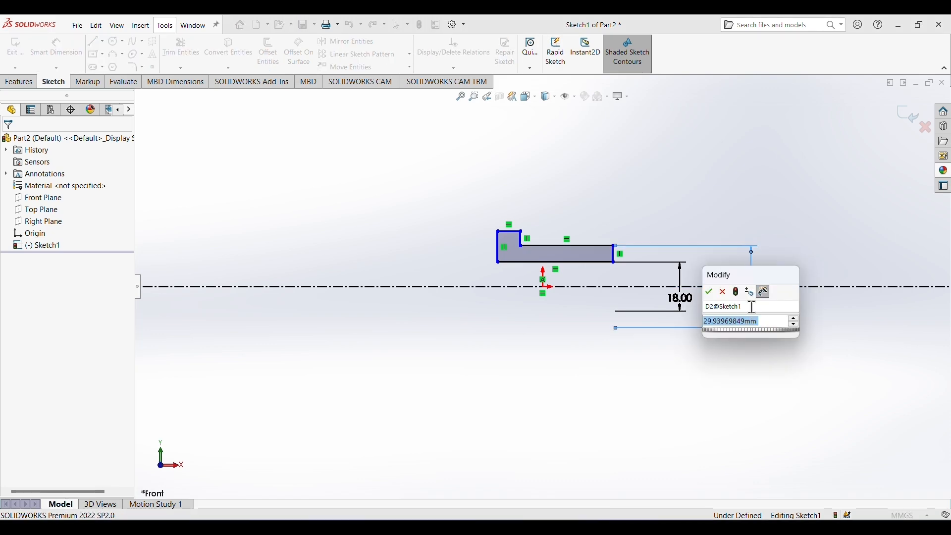
{"action": "type", "text": "2"}
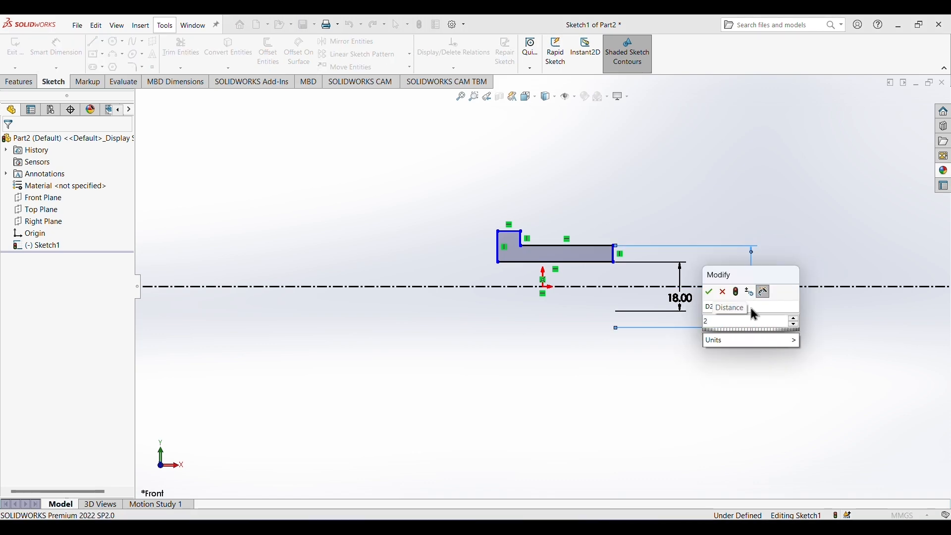
{"action": "type", "text": "0"}
{"action": "key", "text": "Return"}
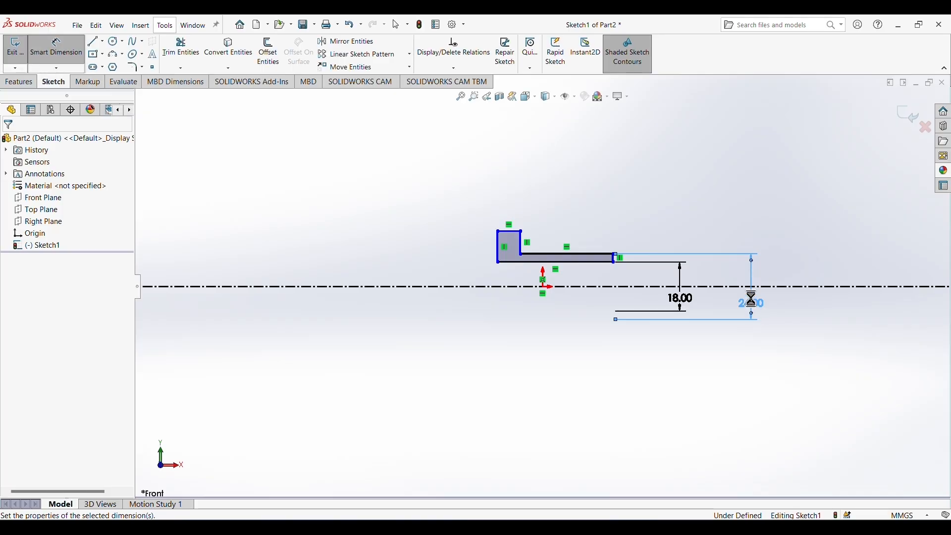
Dimension the flange's outer edge across the centerline as a 30 mm diameter.
{"action": "left_click", "coordinate": [498, 231]}
{"action": "left_click", "coordinate": [482, 287]}
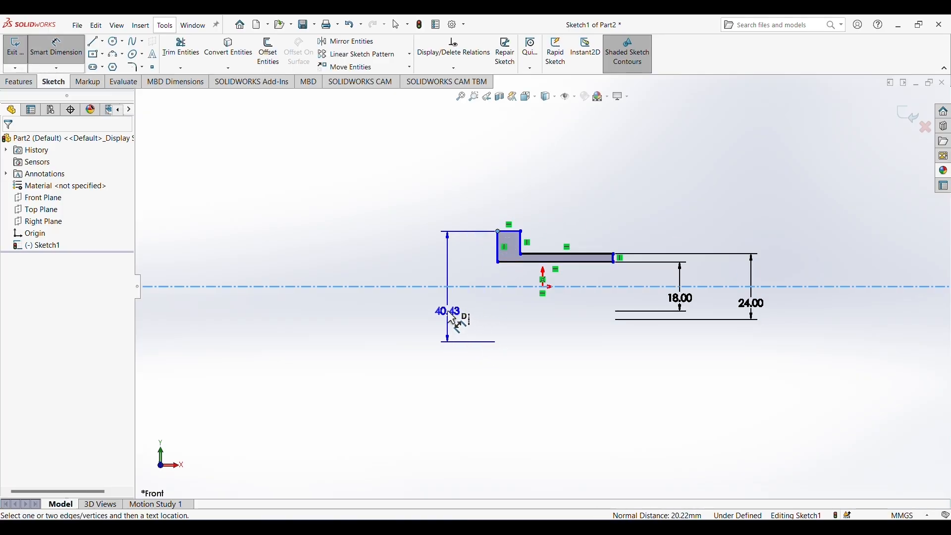
{"action": "left_click", "coordinate": [448, 311]}
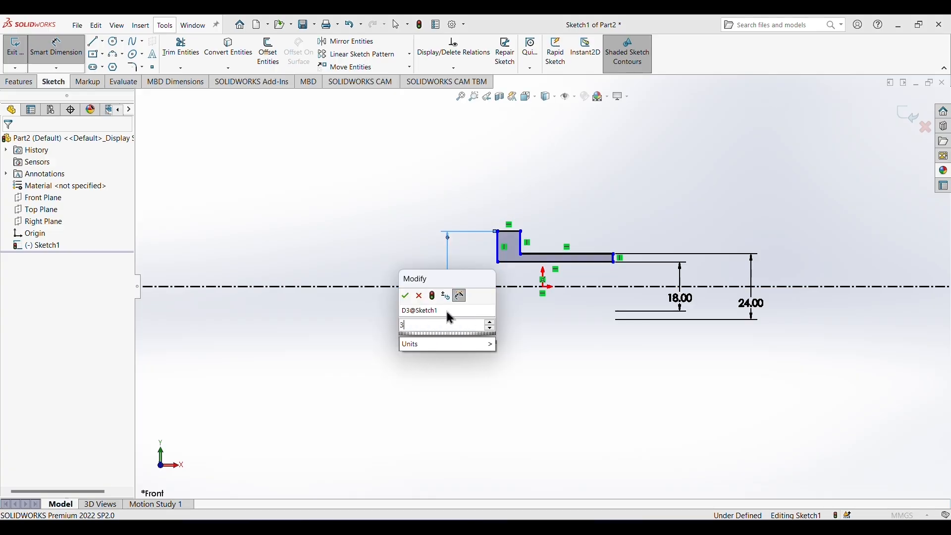
{"action": "type", "text": "39"}
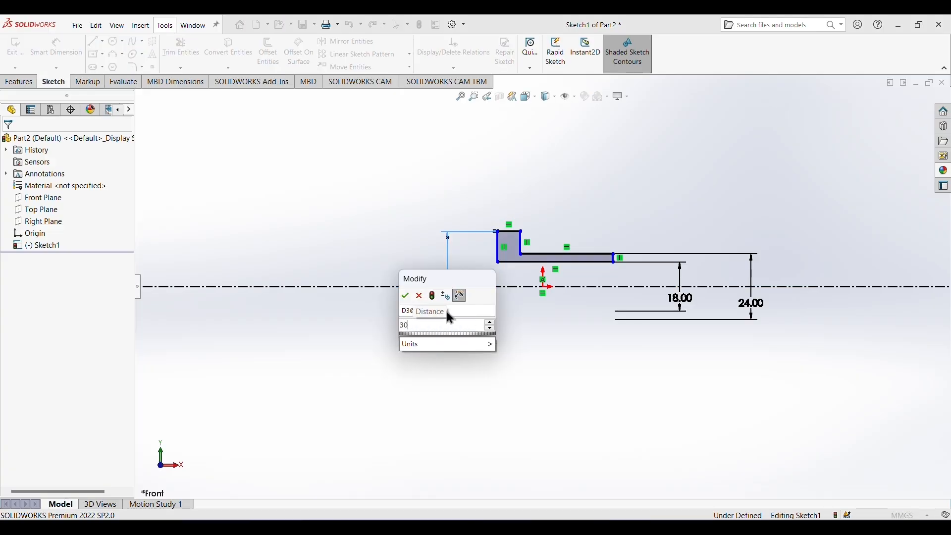
{"action": "key", "text": "Return"}
Dimension the flange's upper edge to a width of 5 mm.
{"action": "left_click", "coordinate": [510, 246]}
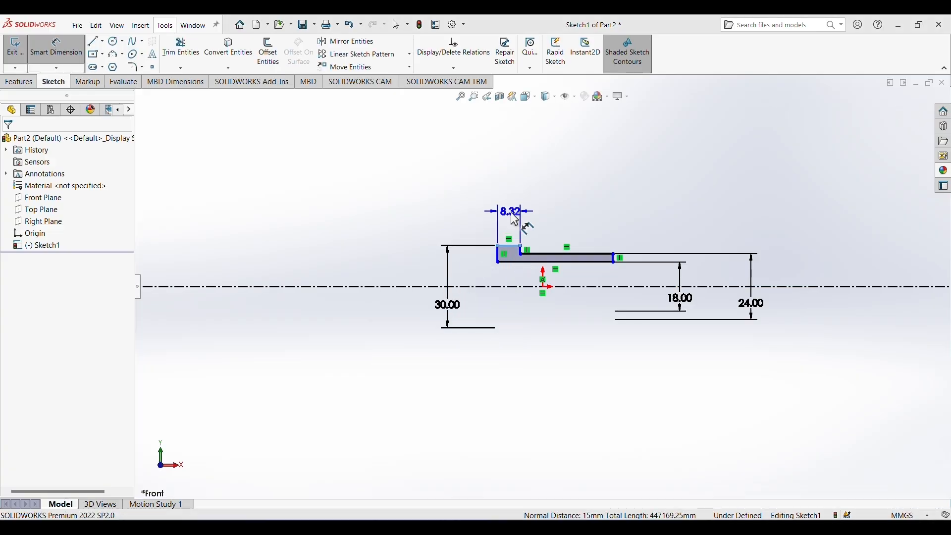
{"action": "left_click", "coordinate": [516, 219]}
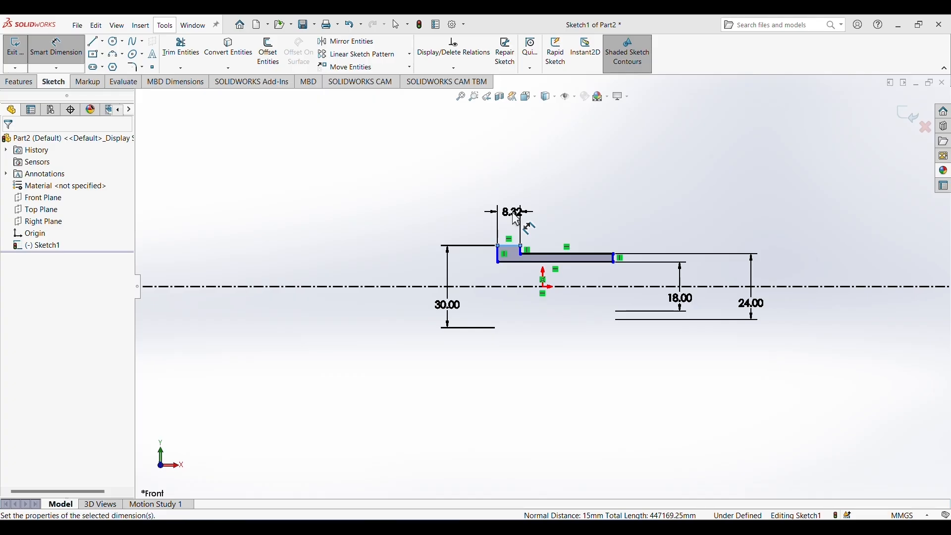
{"action": "type", "text": "5"}
{"action": "key", "text": "Return"}
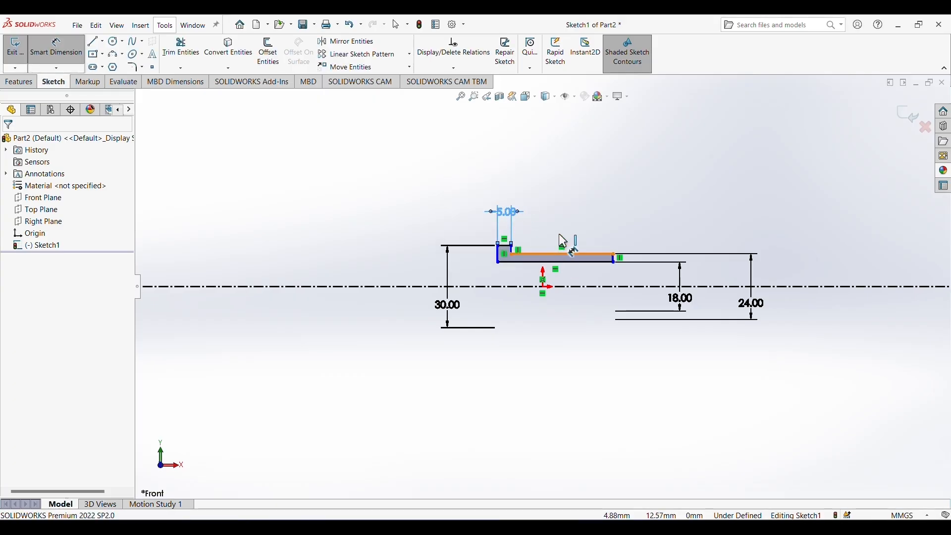
Dimension the sleeve's outer edge to a length of 16 mm.
{"action": "left_click", "coordinate": [565, 255]}
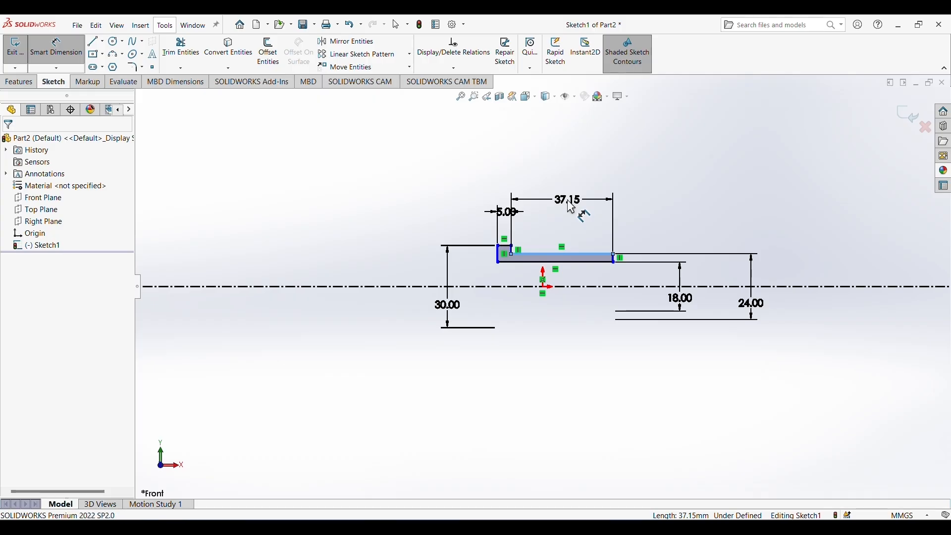
{"action": "left_click", "coordinate": [571, 207]}
{"action": "type", "text": "16"}
{"action": "key", "text": "Return"}
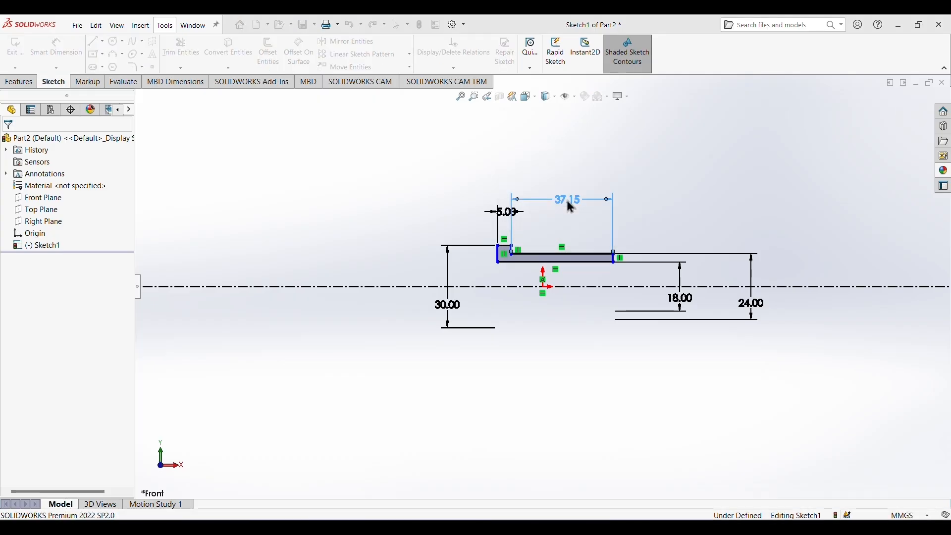
Add driven reference dimensions for the sleeve's wall thickness at its free end and the height of the flange's outer face.
{"action": "scroll", "coordinate": [543, 250], "scroll_direction": "down", "scroll_amount": 4}
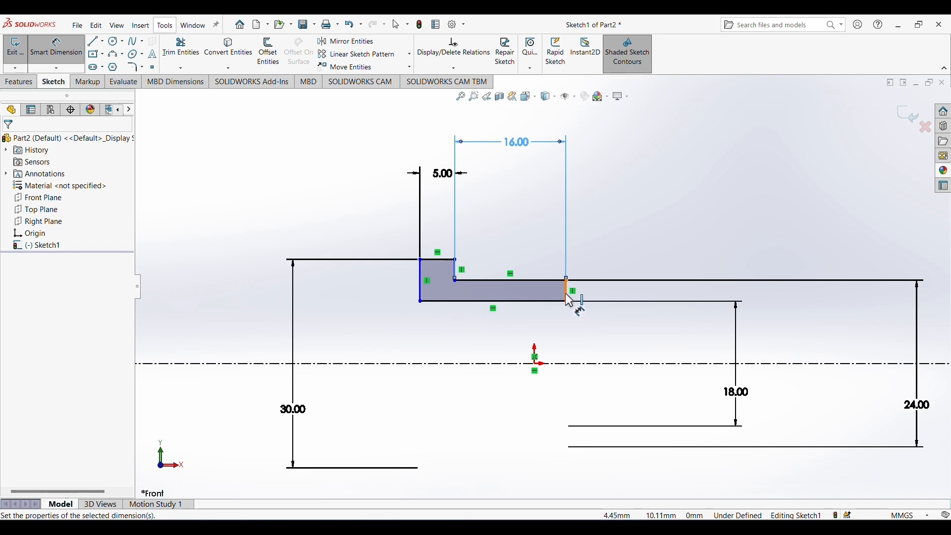
{"action": "left_click", "coordinate": [566, 291]}
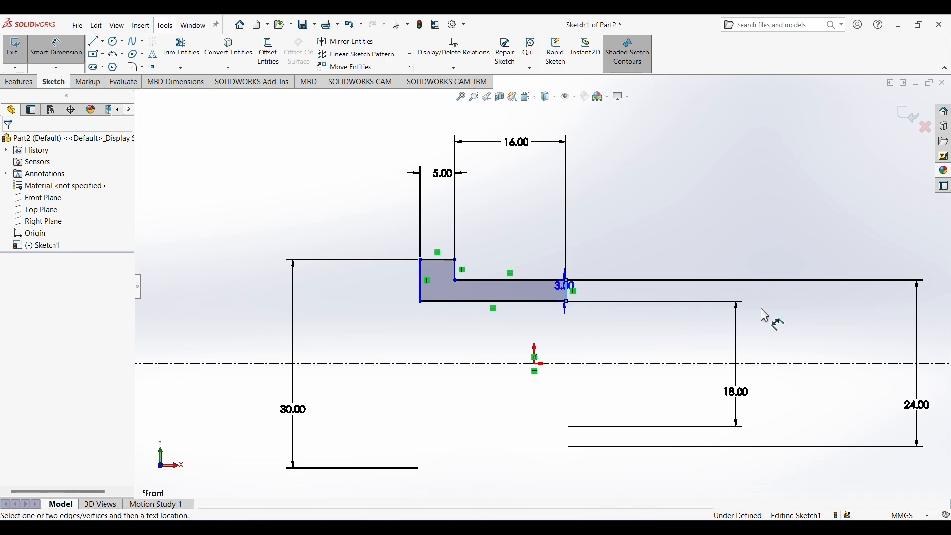
{"action": "left_click", "coordinate": [811, 297]}
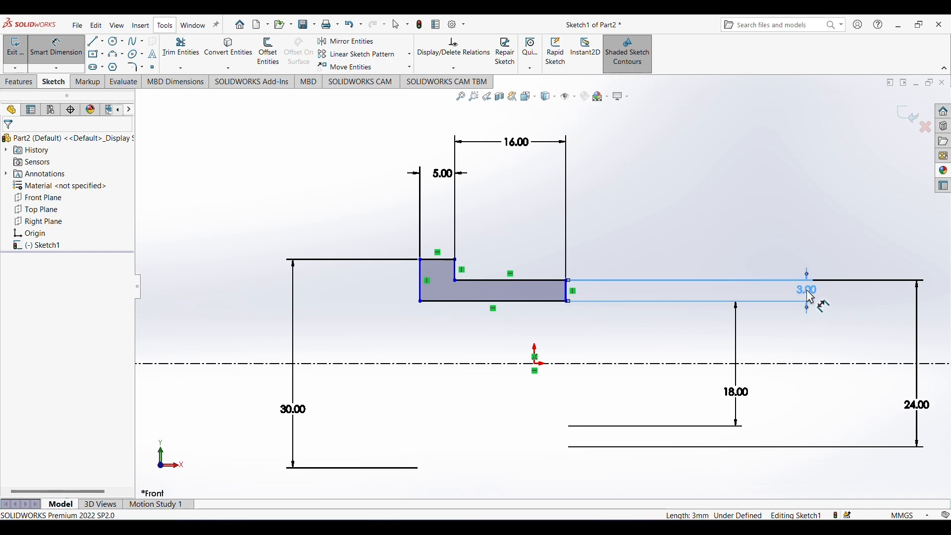
{"action": "left_click", "coordinate": [421, 280]}
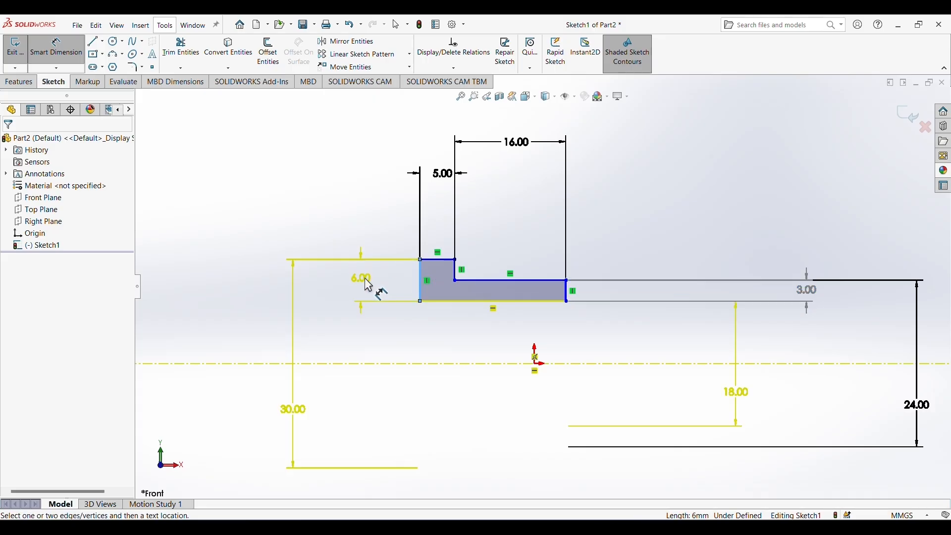
{"action": "left_click", "coordinate": [365, 278]}
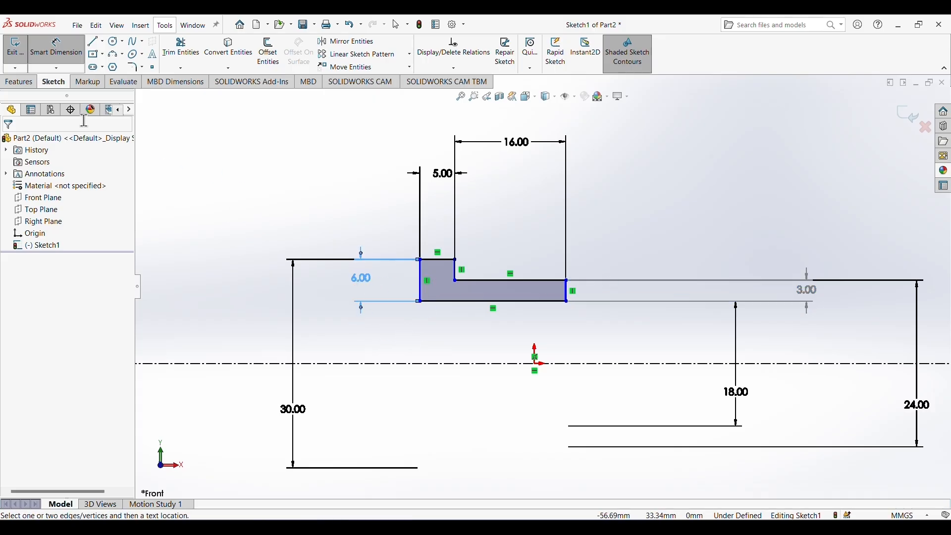
Revolve the bushing profile 360 degrees about the horizontal centerline into a solid.
{"action": "left_click", "coordinate": [15, 82]}
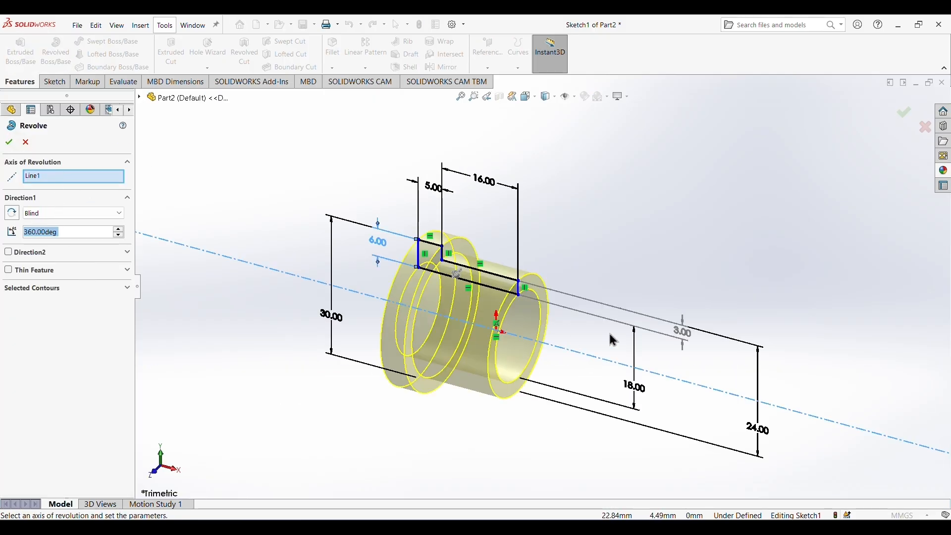
{"action": "mouse_move", "coordinate": [641, 270]}
{"action": "middle_mouse_down"}
{"action": "mouse_move", "coordinate": [599, 268]}
{"action": "mouse_move", "coordinate": [628, 248]}
{"action": "mouse_move", "coordinate": [661, 249]}
{"action": "middle_mouse_up"}
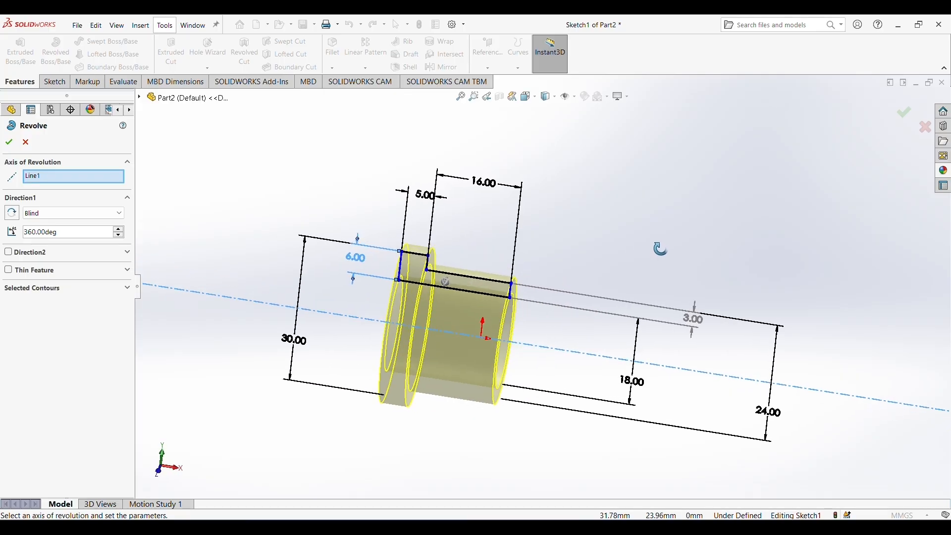
{"action": "left_click", "coordinate": [8, 142]}
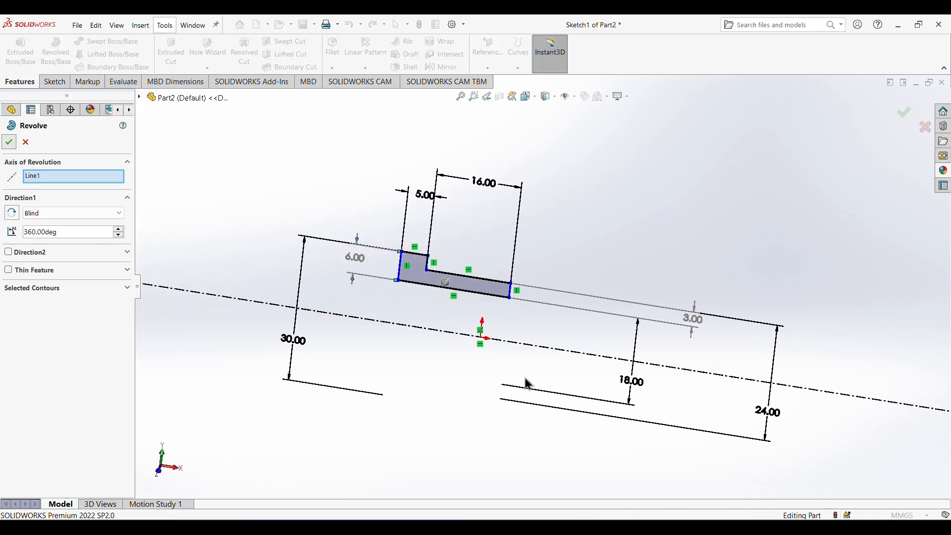
{"action": "left_click", "coordinate": [668, 304]}
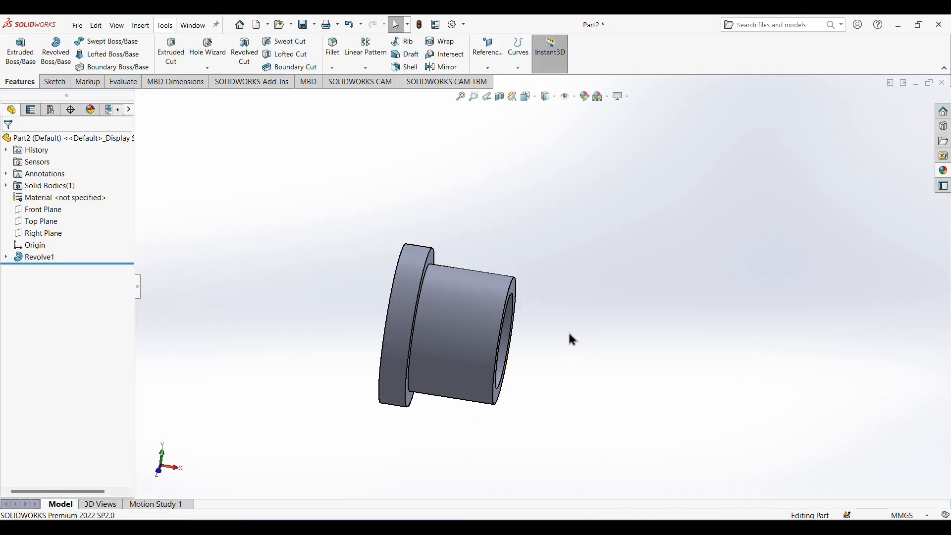
{"action": "middle_click_drag", "start_coordinate": [569, 336], "coordinate": [601, 301]}
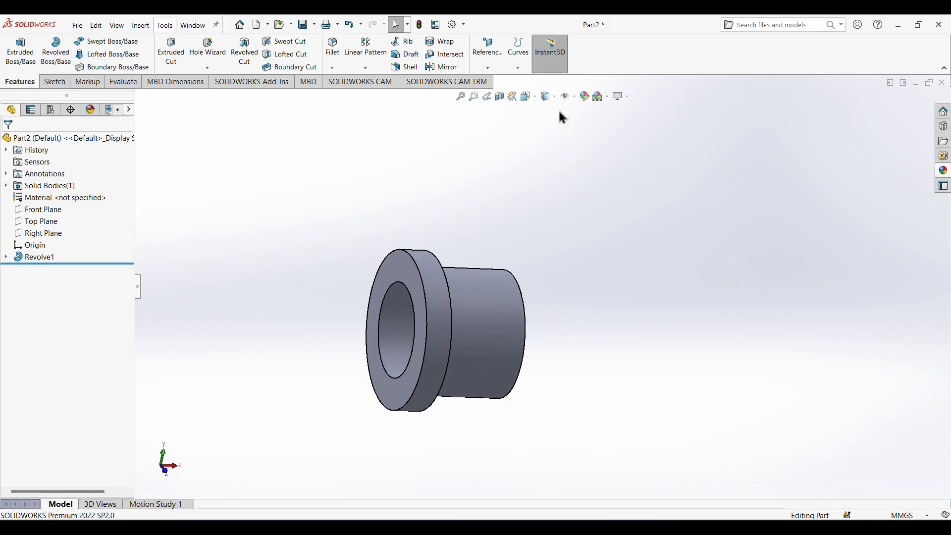
Apply a cyan color from the standard swatches to the whole bushing part.
{"action": "left_click", "coordinate": [589, 98]}
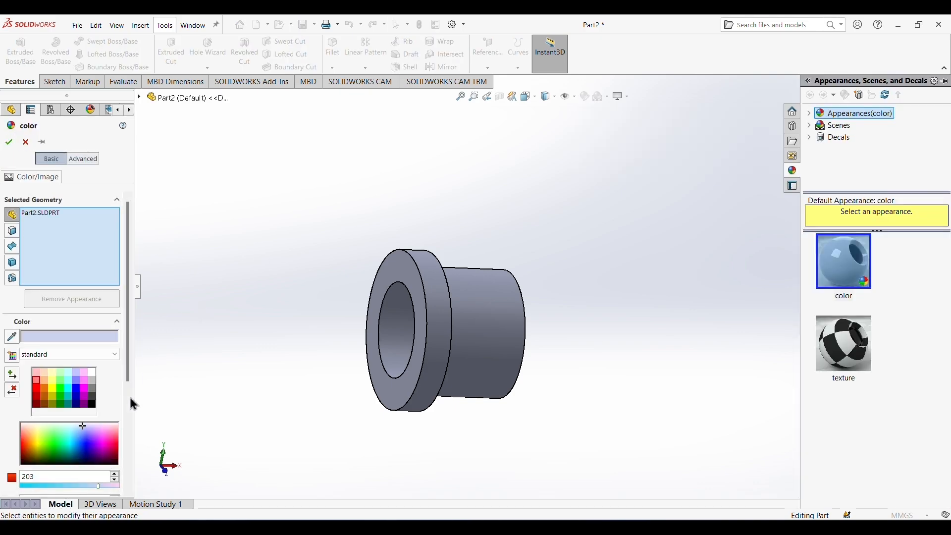
{"action": "left_click", "coordinate": [60, 389]}
{"action": "left_click", "coordinate": [68, 389]}
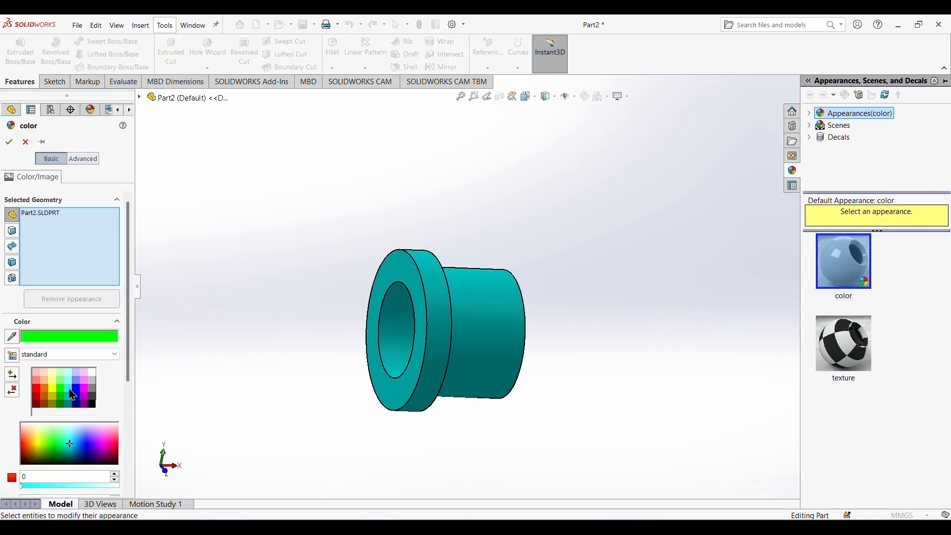
{"action": "left_click", "coordinate": [9, 142]}
{"action": "middle_click_drag", "start_coordinate": [618, 317], "coordinate": [550, 407]}
Switch to the reference drawing image and examine the dimensions of bushing 4 and shaft 5.
{"action": "left_click", "coordinate": [622, 492]}
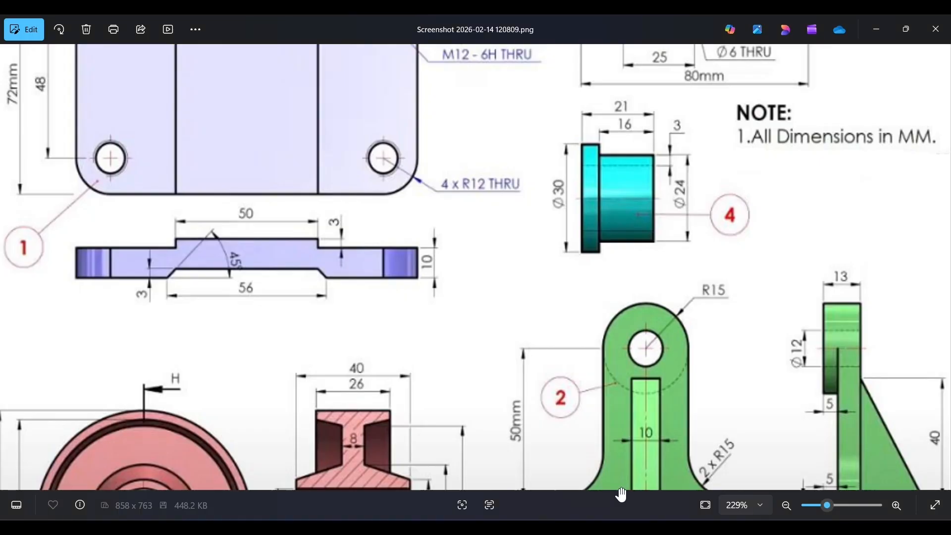
{"action": "scroll", "coordinate": [657, 308], "scroll_direction": "down", "scroll_amount": 5}
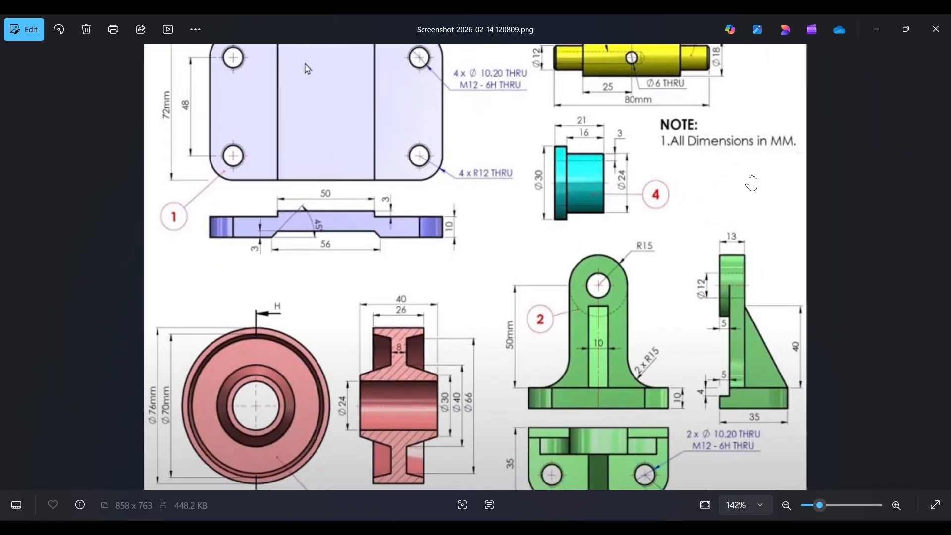
{"action": "scroll", "coordinate": [621, 68], "scroll_direction": "up", "scroll_amount": 5}
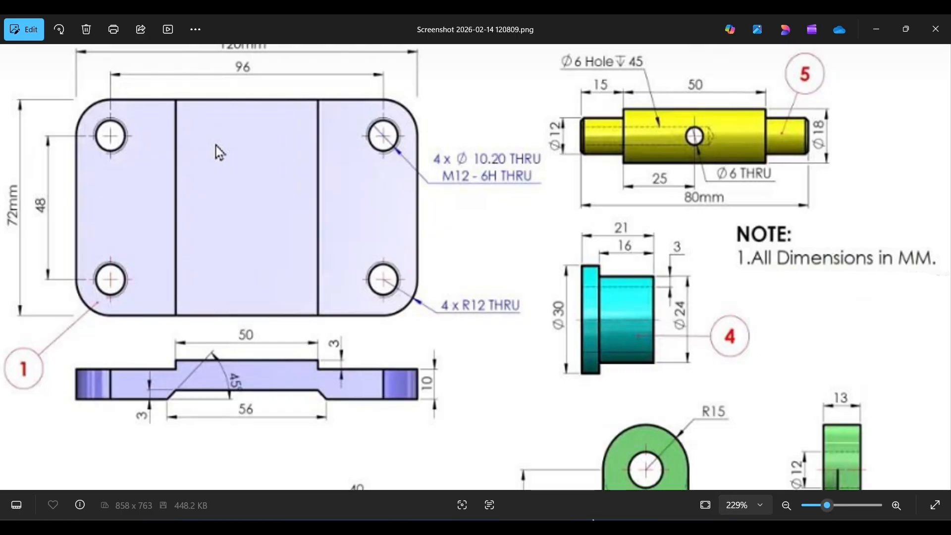
Switch back to SOLIDWORKS and save the bushing as b4 in the Downloads folder.
{"action": "key", "text": "alt+Tab"}
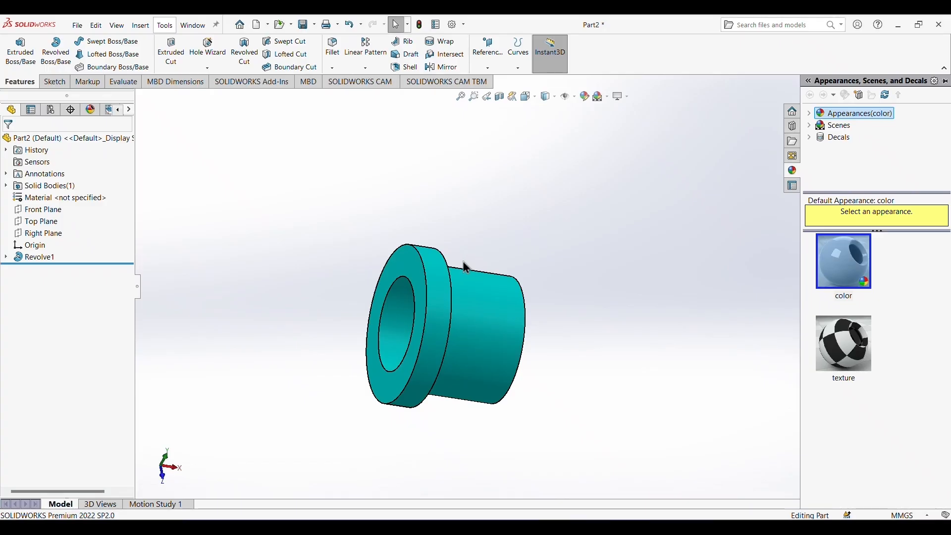
{"action": "left_click", "coordinate": [76, 27]}
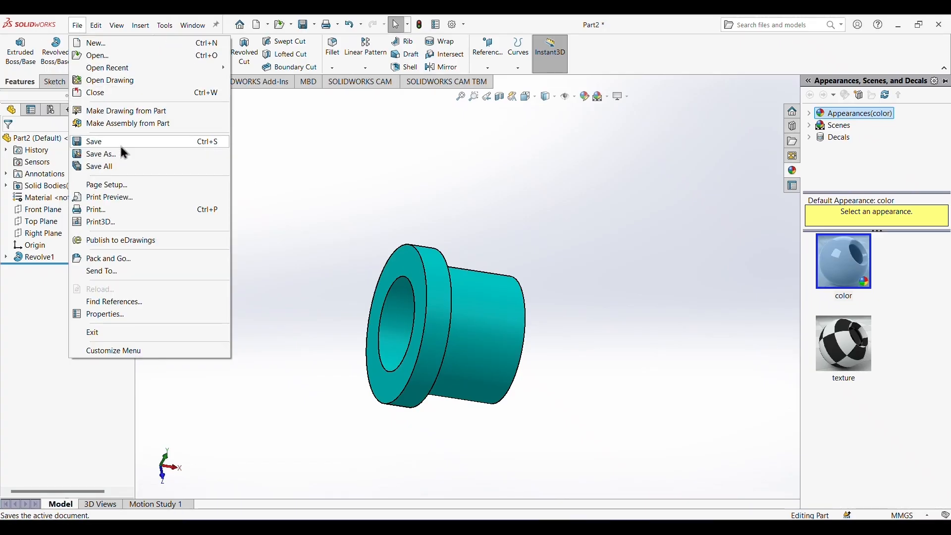
{"action": "left_click", "coordinate": [102, 142]}
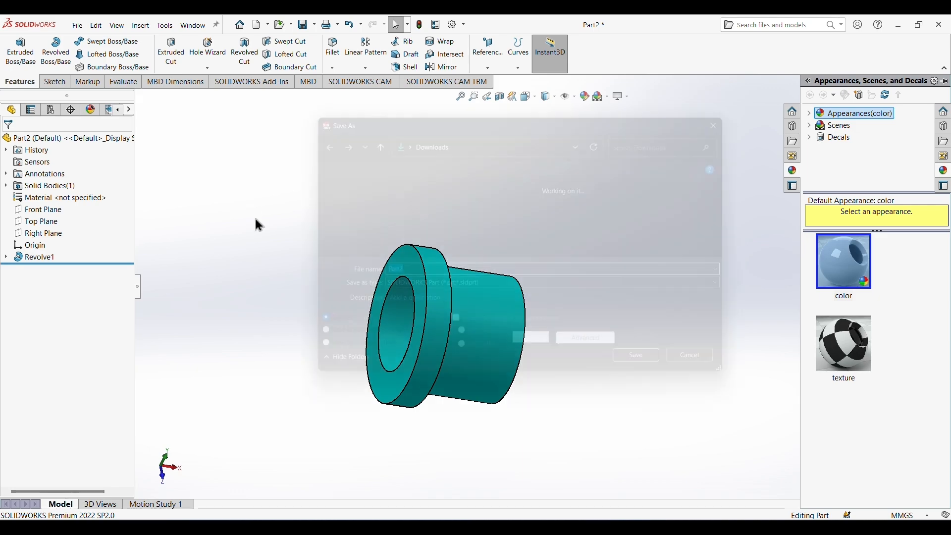
{"action": "type", "text": "b4"}
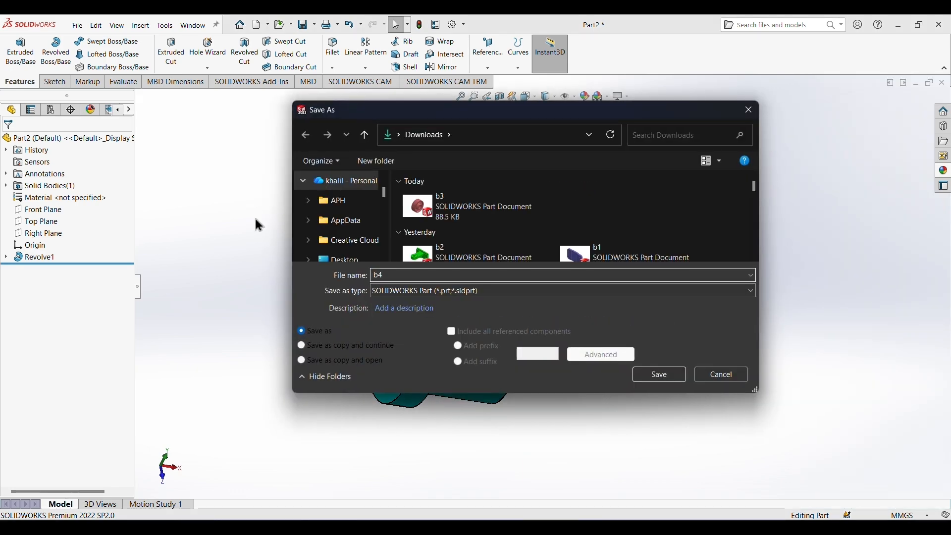
{"action": "key", "text": "Return"}
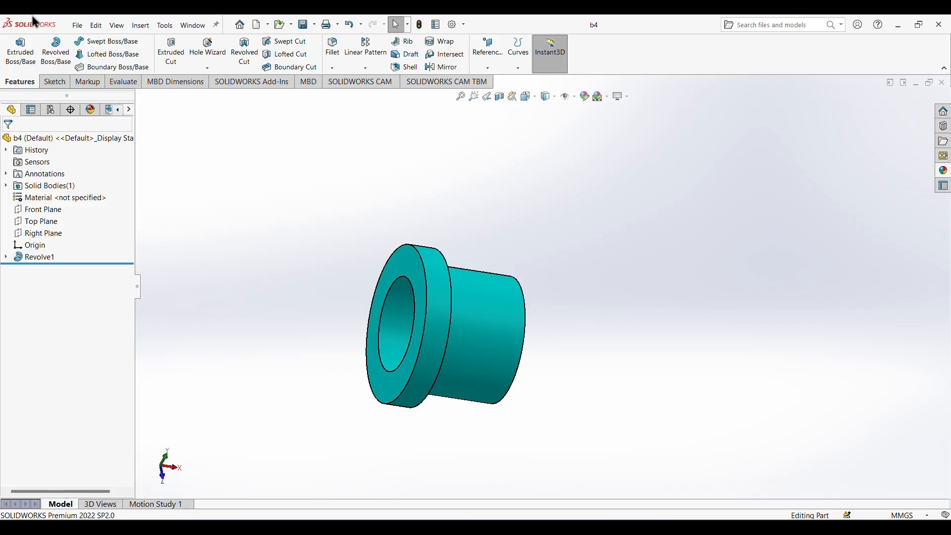
Create a new part document for the next component.
{"action": "left_click", "coordinate": [79, 32]}
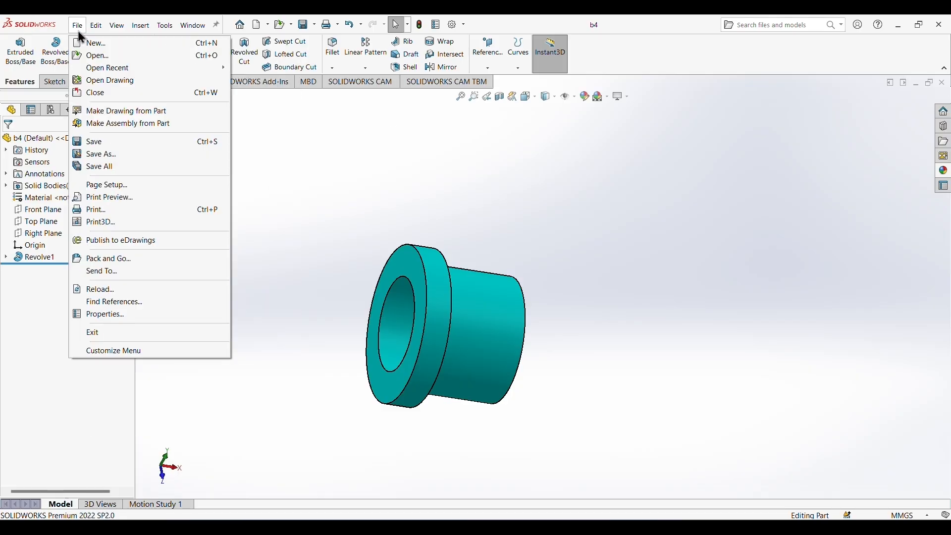
{"action": "left_click", "coordinate": [93, 41]}
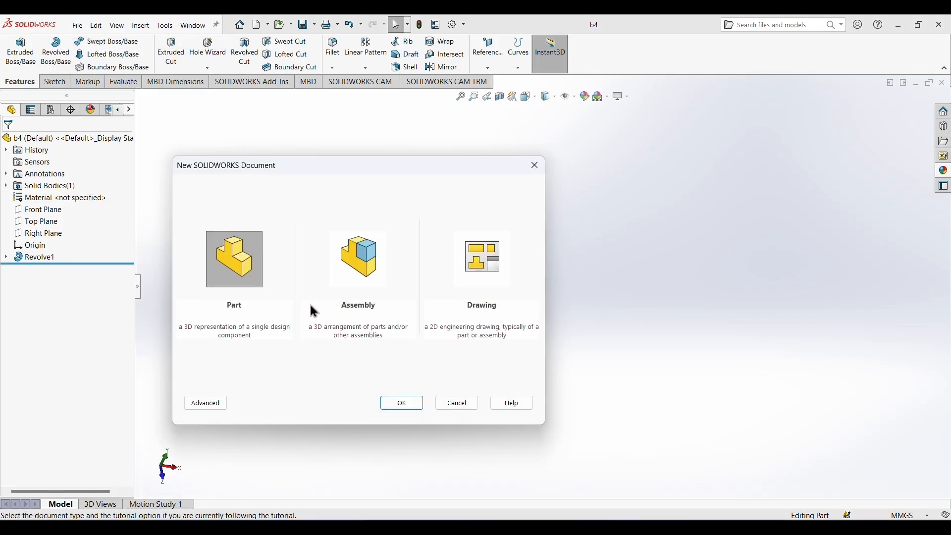
{"action": "left_click", "coordinate": [401, 403]}
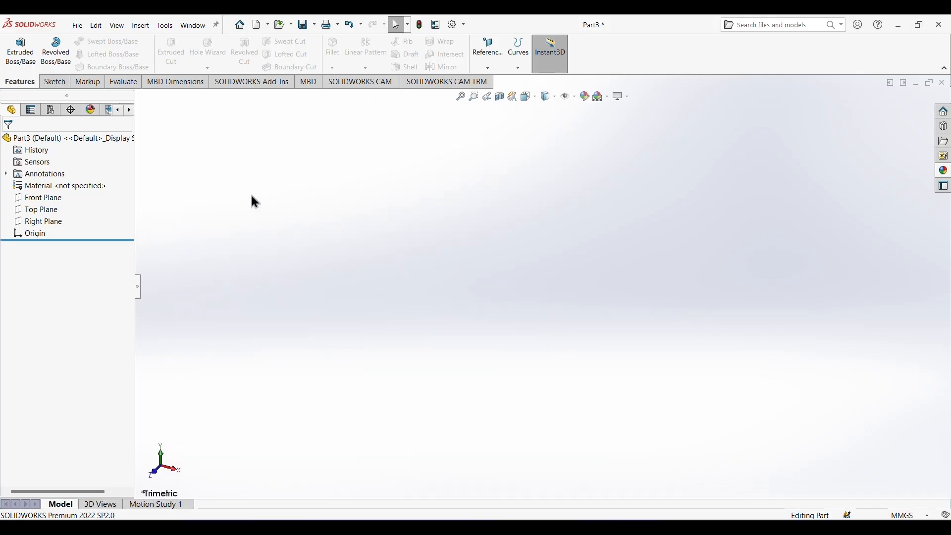
Start a sketch on the Front Plane and add a horizontal, infinite-length construction centerline through the origin.
{"action": "left_click", "coordinate": [55, 83]}
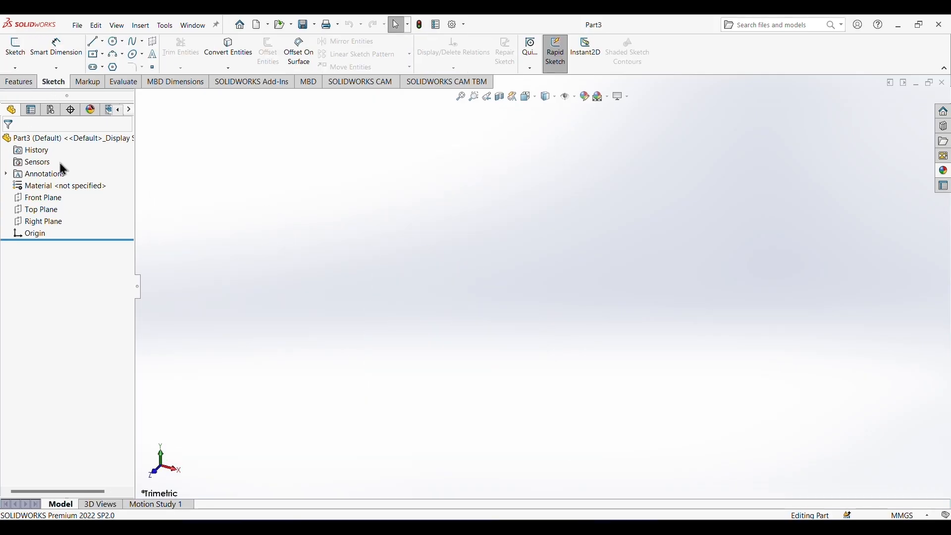
{"action": "left_click", "coordinate": [33, 198]}
{"action": "left_click", "coordinate": [86, 182]}
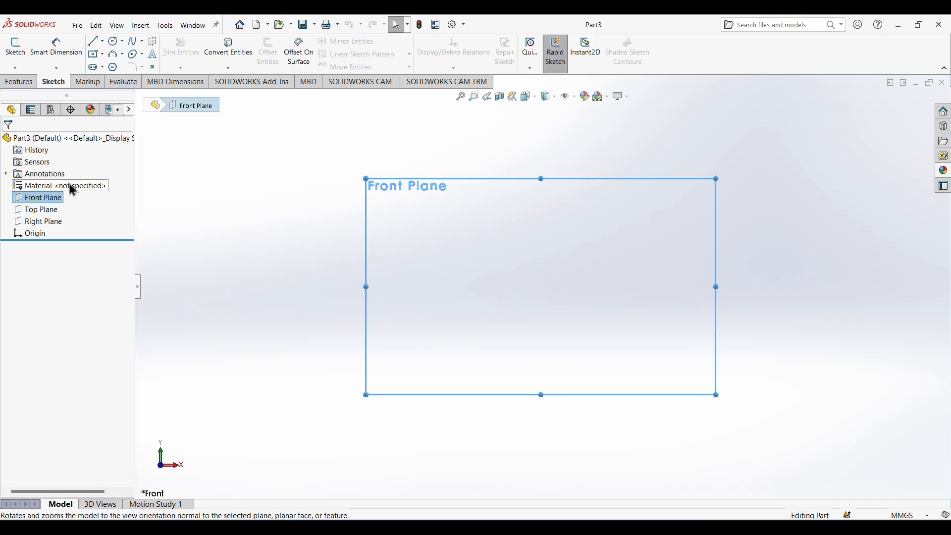
{"action": "left_click", "coordinate": [103, 43]}
{"action": "left_click", "coordinate": [110, 66]}
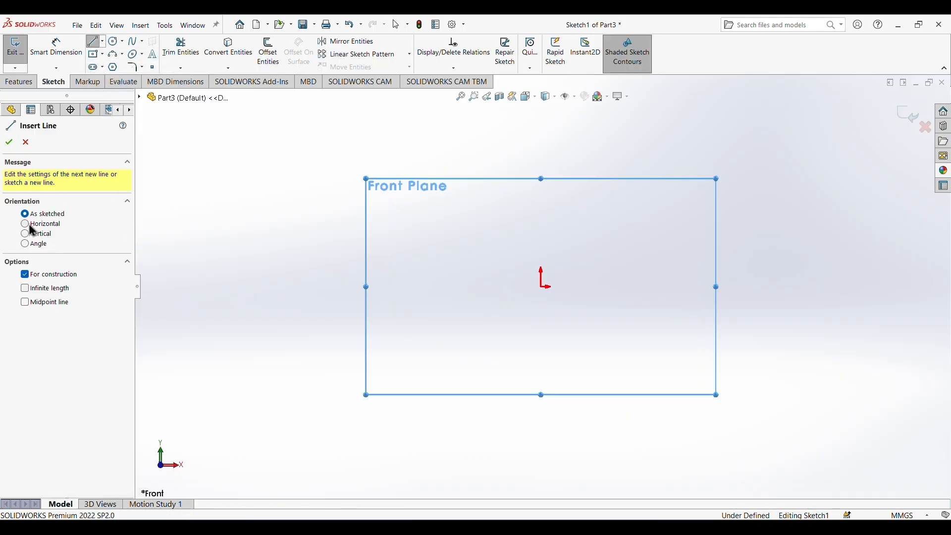
{"action": "left_click", "coordinate": [33, 225]}
{"action": "left_click", "coordinate": [39, 289]}
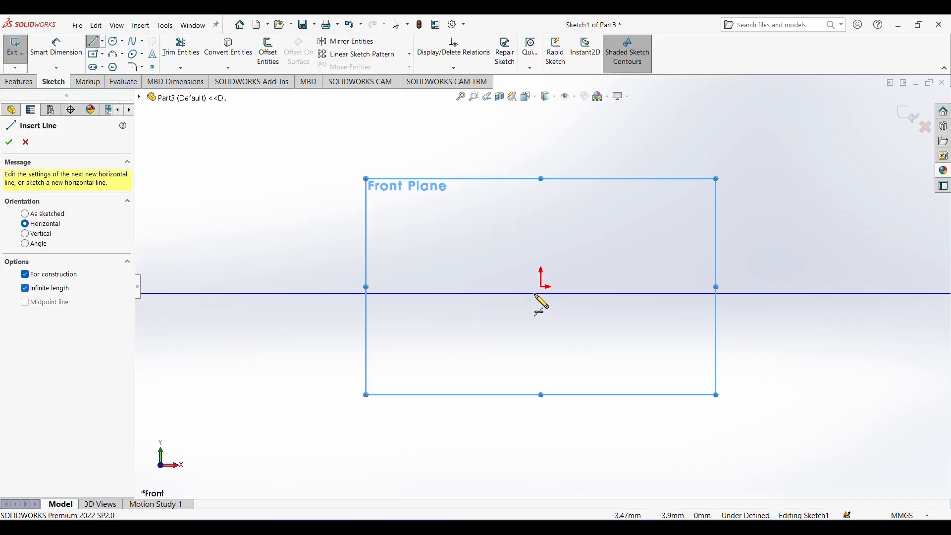
{"action": "left_click", "coordinate": [544, 289]}
{"action": "right_click", "coordinate": [647, 202]}
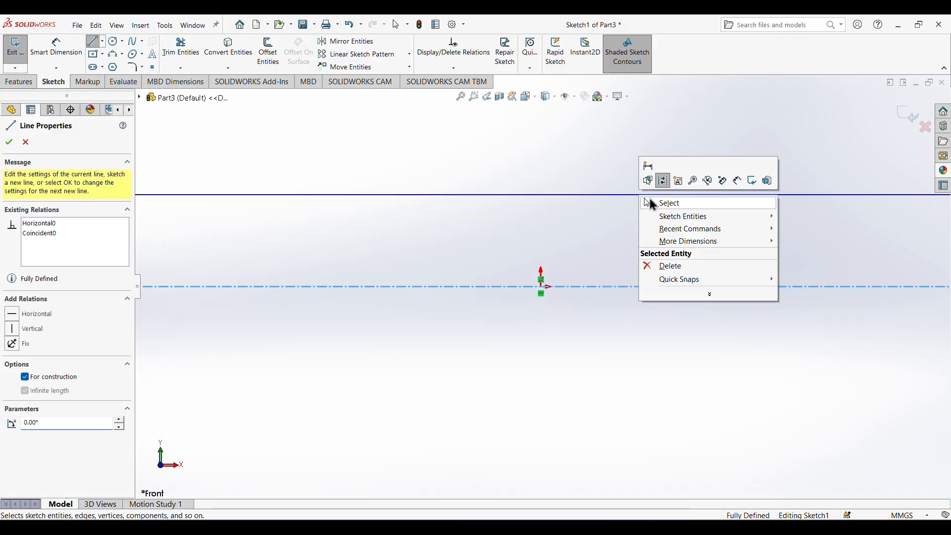
{"action": "left_click", "coordinate": [669, 204]}
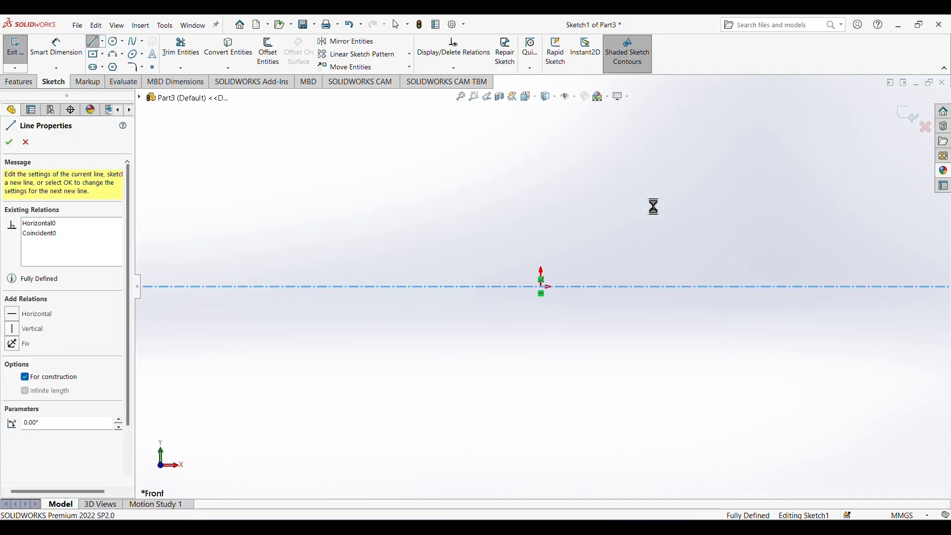
Sketch the shaft's stepped upper half-profile from the centerline, with end steps about 19 mm high and a raised middle about 87 mm long.
{"action": "left_click", "coordinate": [94, 44]}
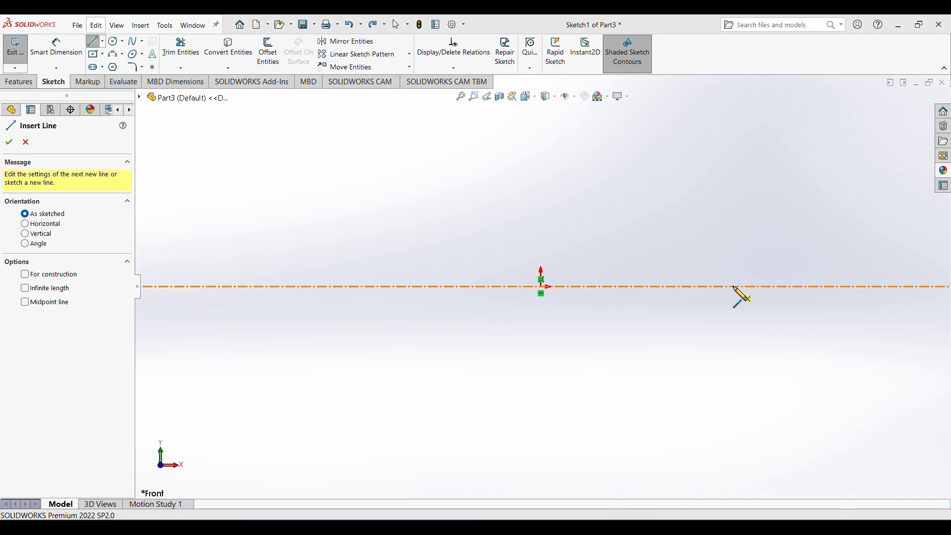
{"action": "left_click", "coordinate": [734, 287]}
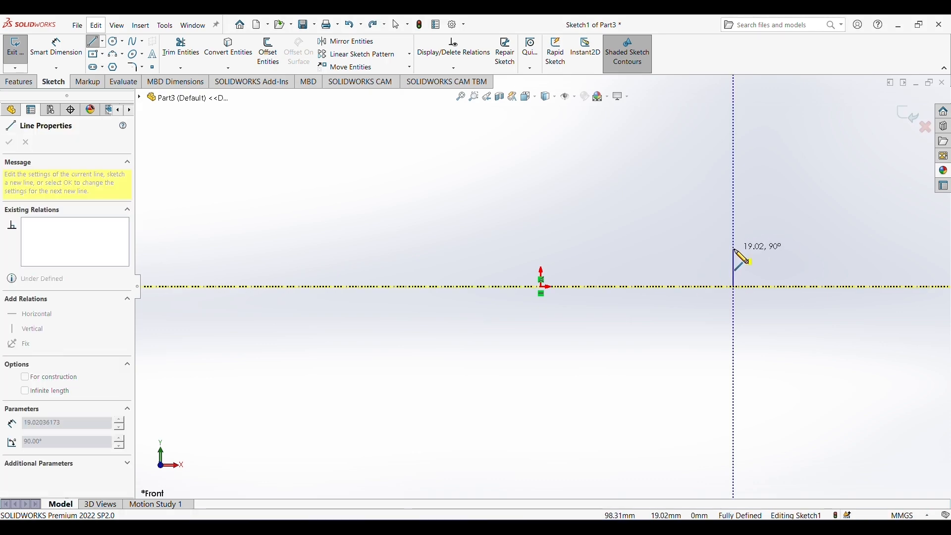
{"action": "left_click", "coordinate": [735, 249]}
{"action": "left_click", "coordinate": [630, 250]}
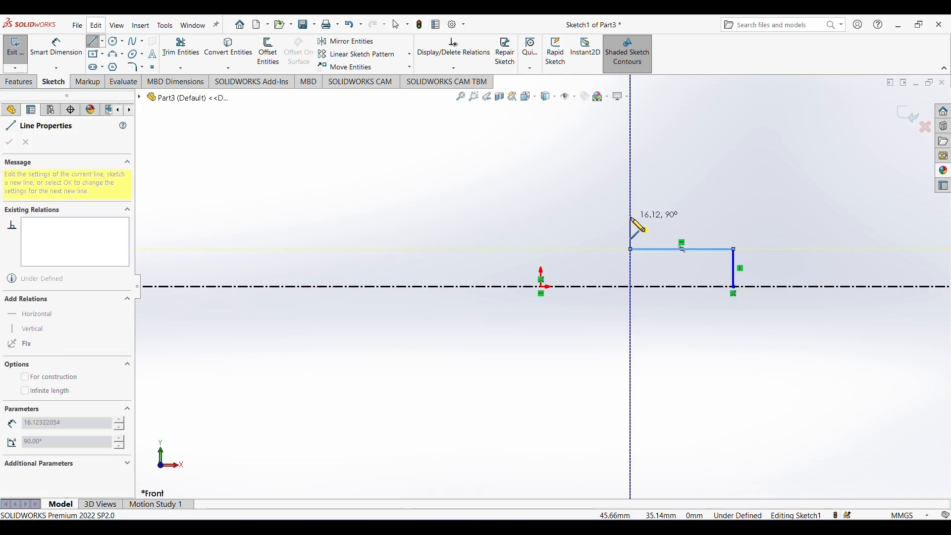
{"action": "left_click", "coordinate": [630, 218]}
{"action": "left_click", "coordinate": [458, 217]}
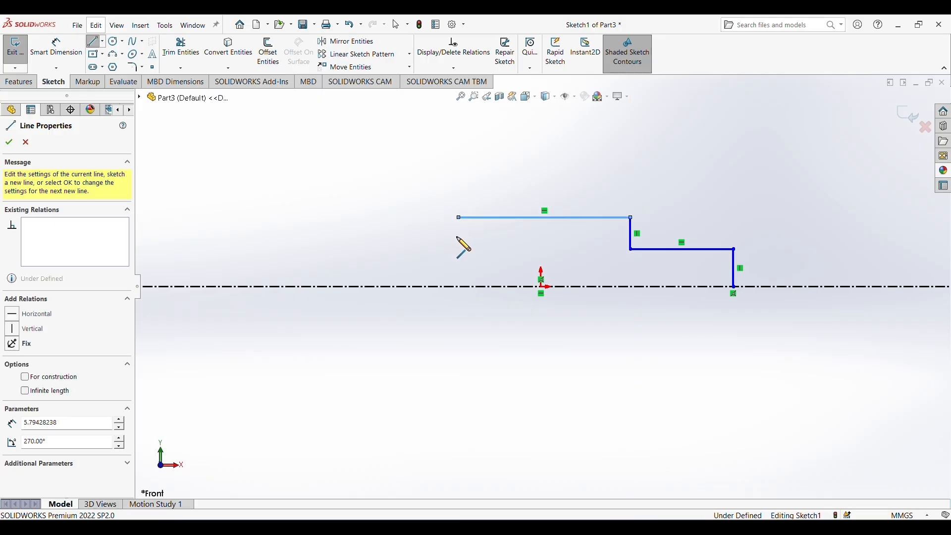
{"action": "left_click", "coordinate": [459, 249]}
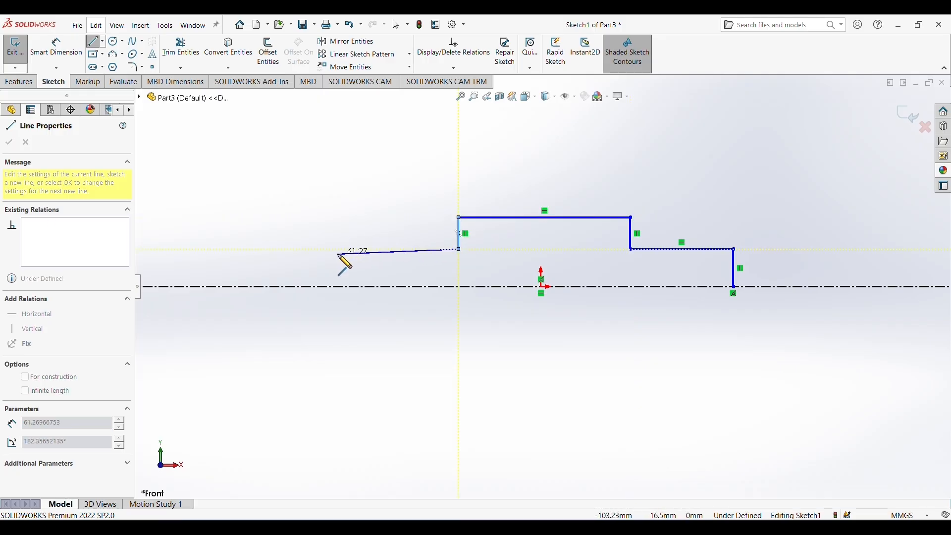
{"action": "left_click", "coordinate": [338, 249]}
{"action": "double_click", "coordinate": [338, 287]}
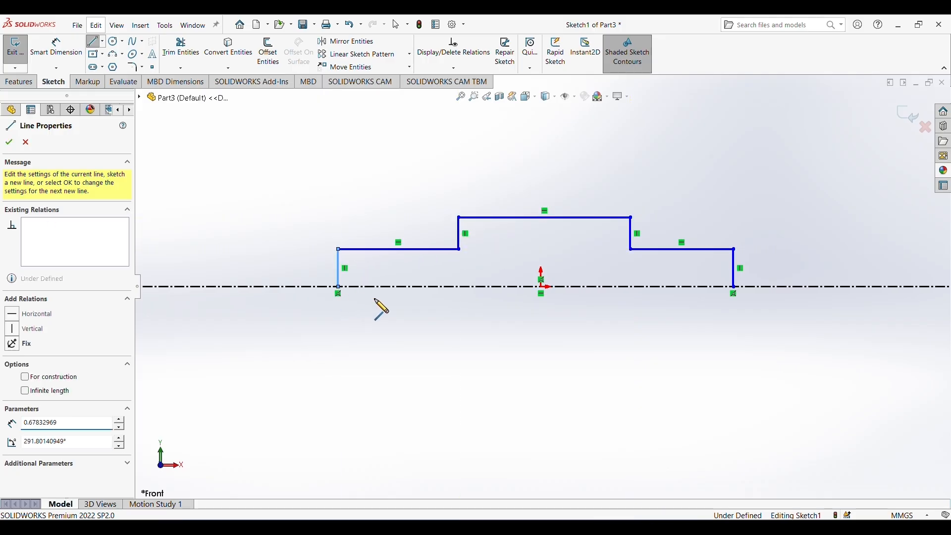
{"action": "right_click", "coordinate": [389, 303]}
{"action": "left_click", "coordinate": [409, 316]}
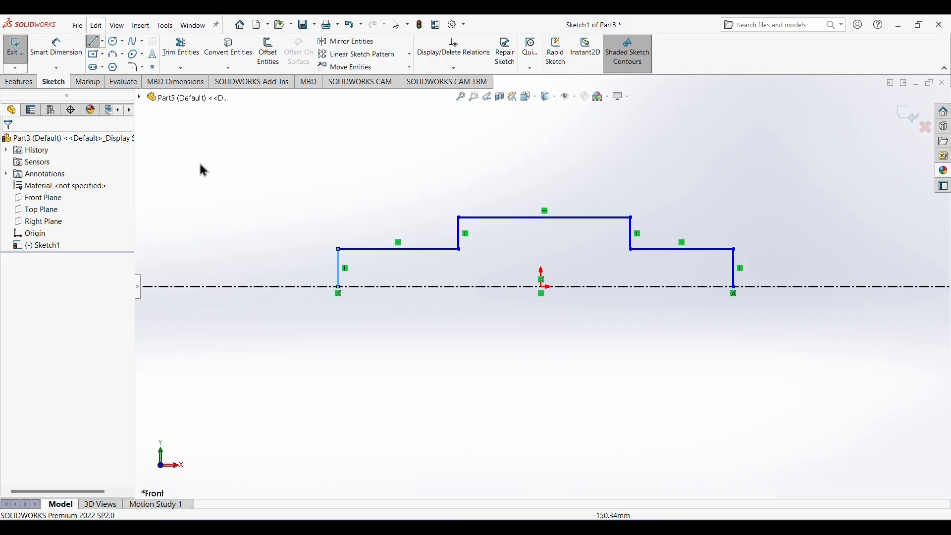
Dimension the raised middle line of the shaft profile to 50 mm.
{"action": "left_click", "coordinate": [46, 56]}
{"action": "left_click", "coordinate": [548, 218]}
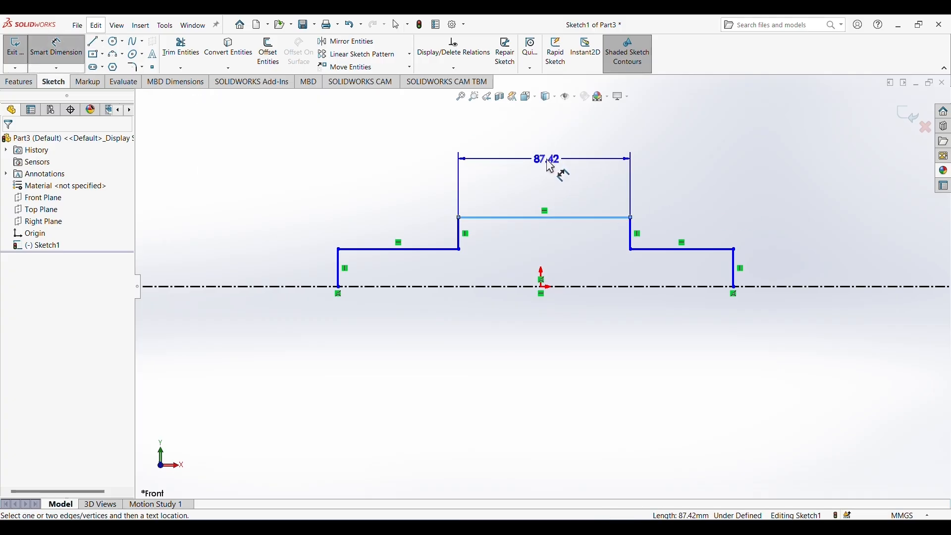
{"action": "left_click", "coordinate": [549, 166]}
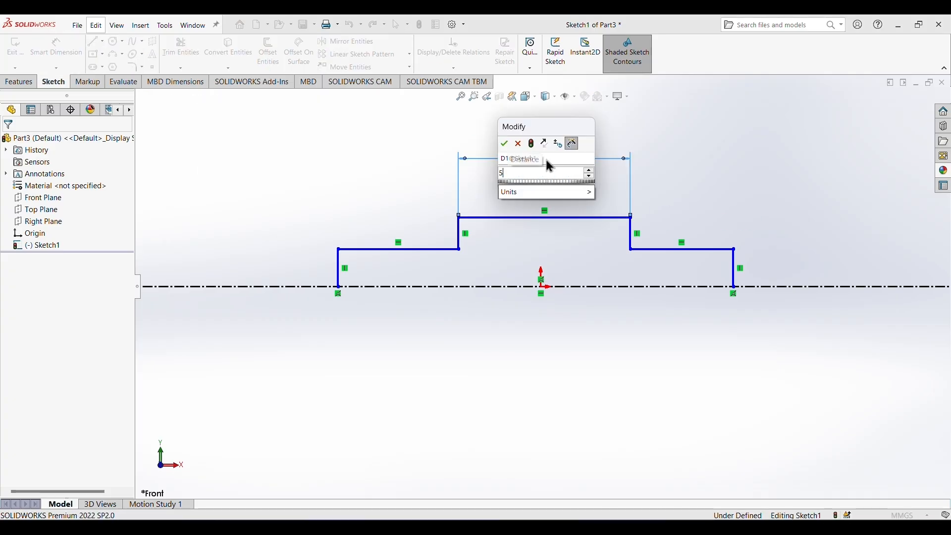
{"action": "type", "text": "50"}
{"action": "key", "text": "Return"}
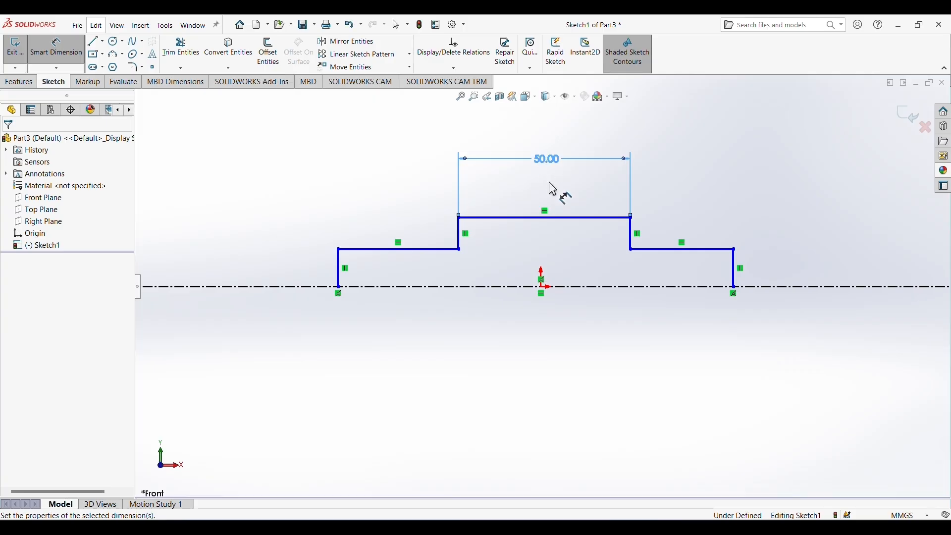
Dimension the horizontal lines of both end steps to 15 mm each.
{"action": "left_click", "coordinate": [436, 248]}
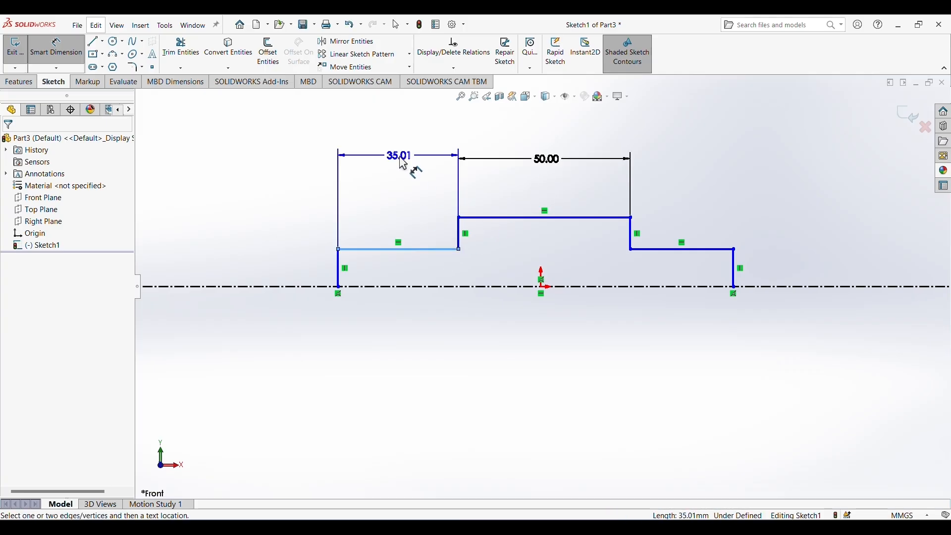
{"action": "left_click", "coordinate": [404, 163]}
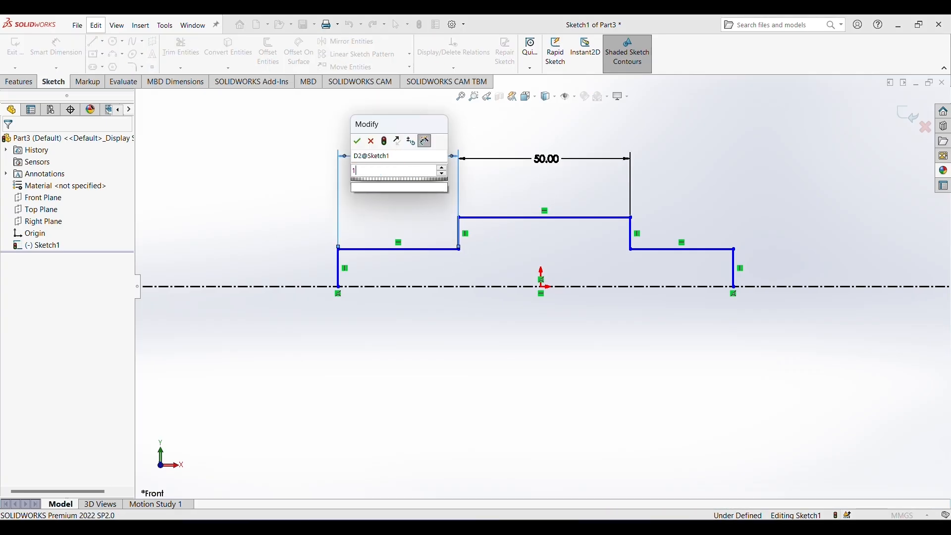
{"action": "type", "text": "15"}
{"action": "key", "text": "Return"}
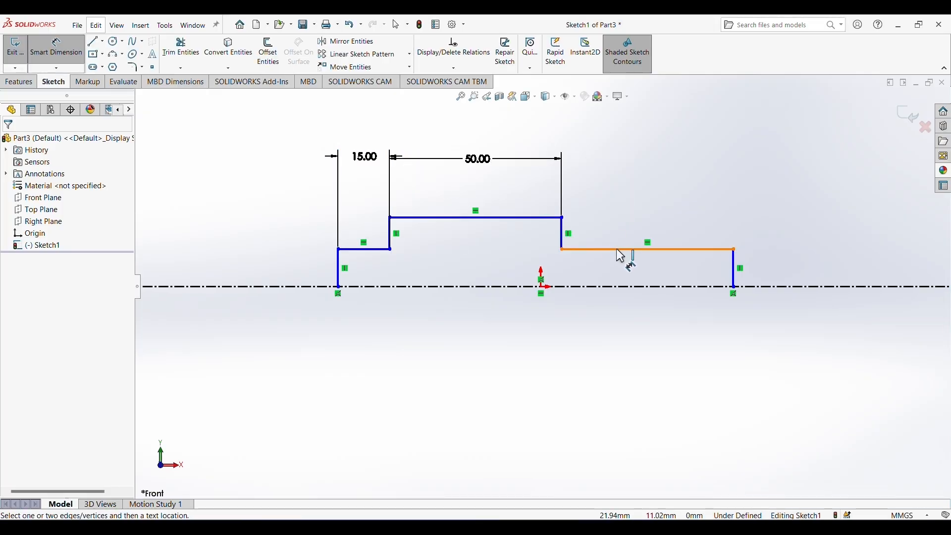
{"action": "left_click", "coordinate": [618, 249]}
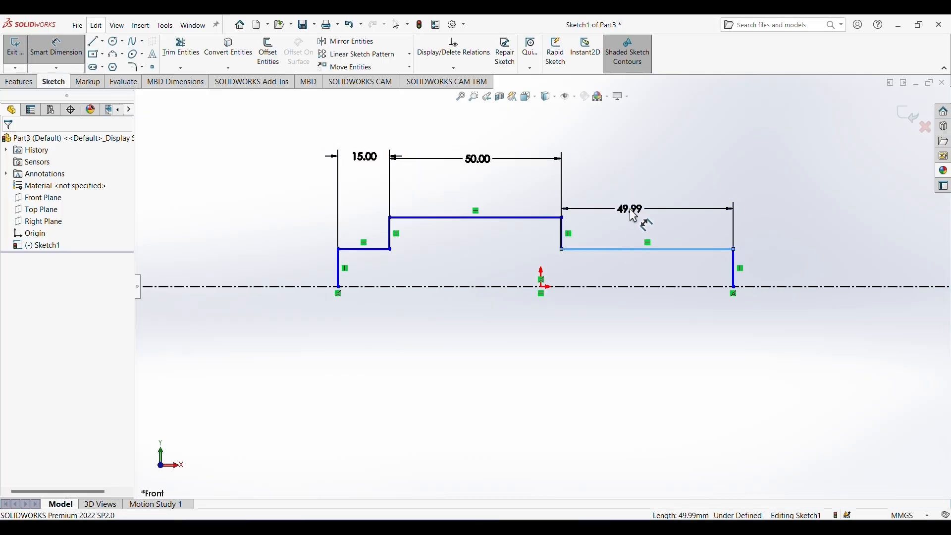
{"action": "left_click", "coordinate": [633, 215]}
{"action": "type", "text": "15"}
{"action": "key", "text": "Return"}
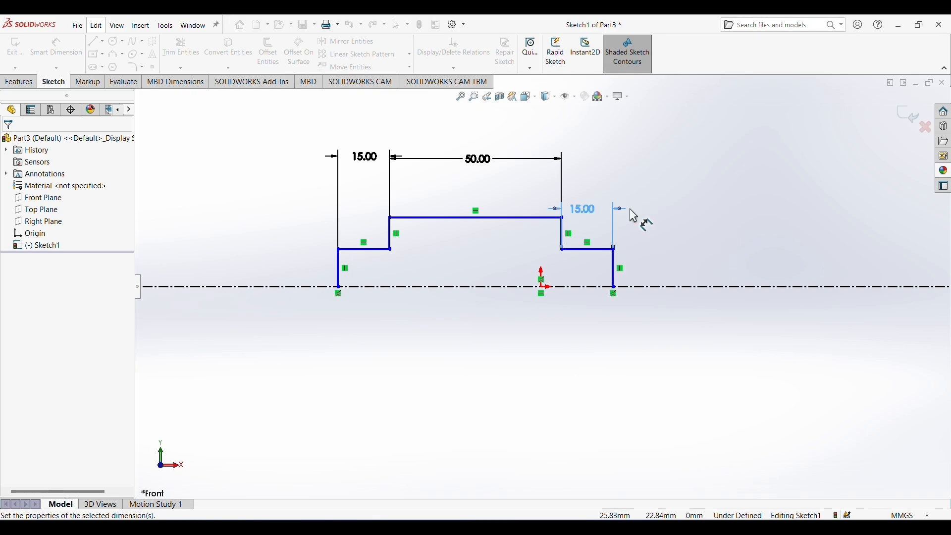
Center the profile by setting the horizontal distance between the middle line's midpoint and the origin to 0.
{"action": "left_click", "coordinate": [474, 217]}
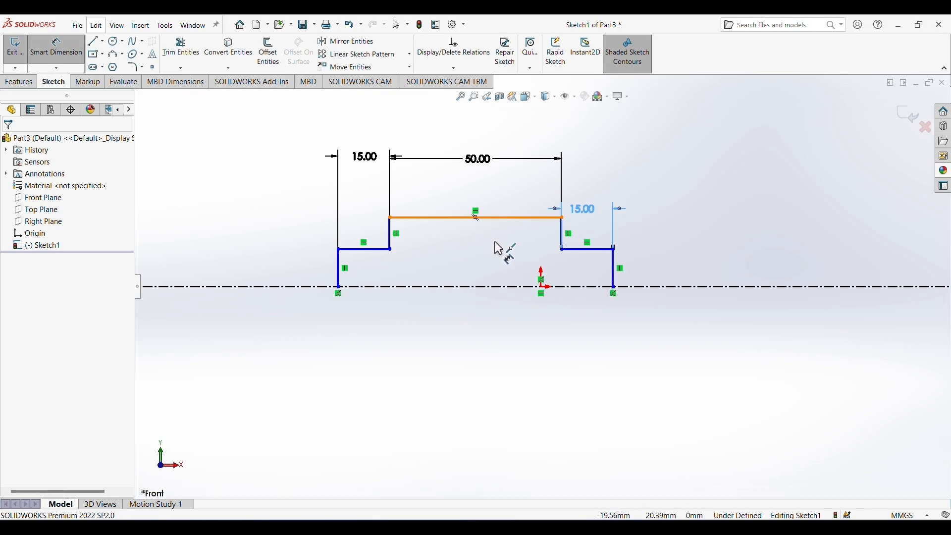
{"action": "left_click", "coordinate": [542, 290]}
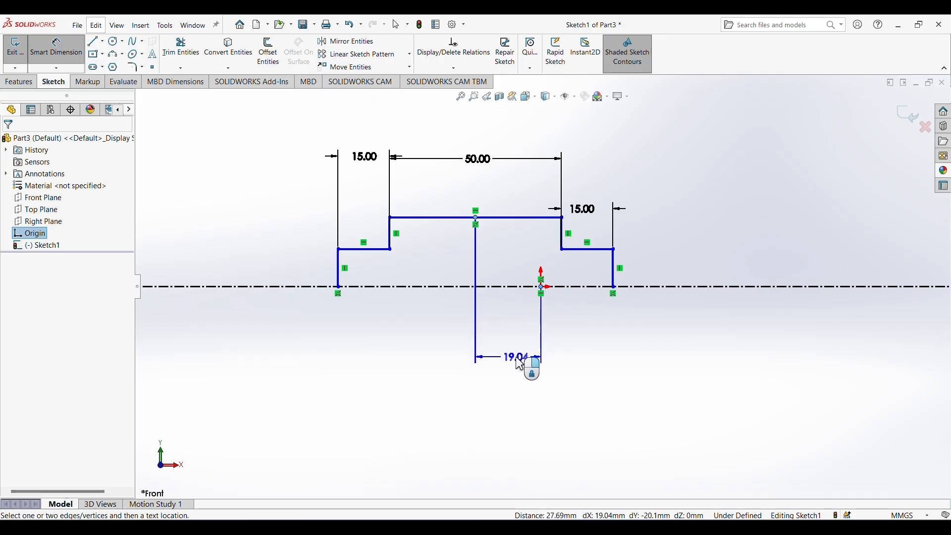
{"action": "left_click", "coordinate": [520, 364]}
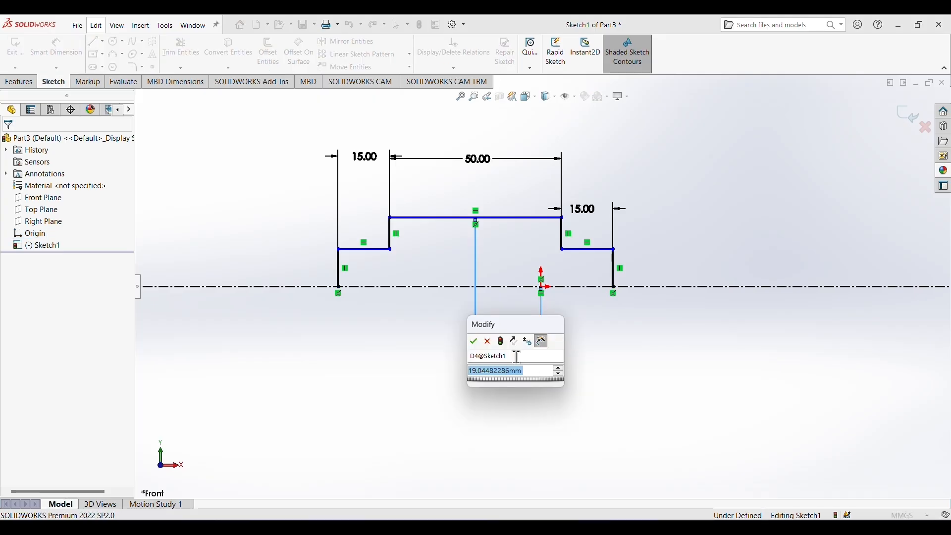
{"action": "type", "text": "0"}
{"action": "key", "text": "Return"}
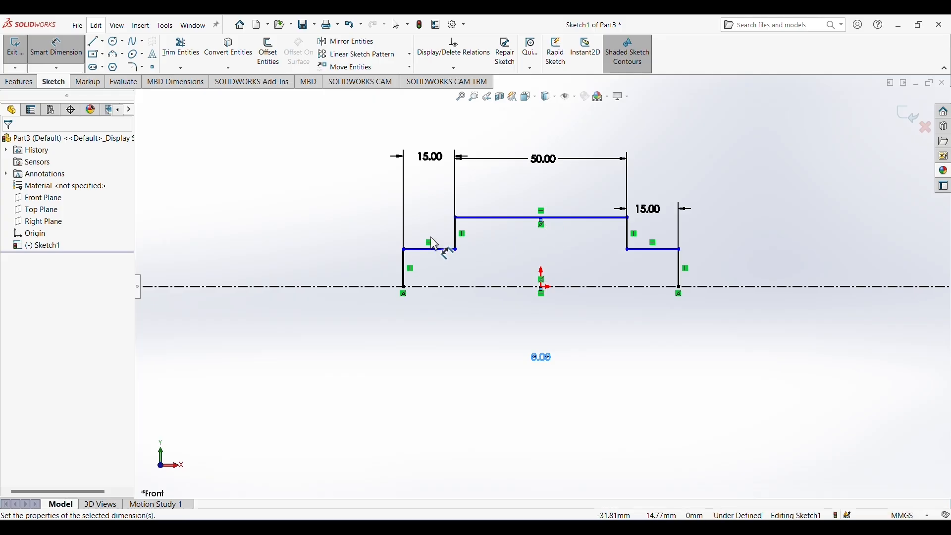
Add diameter dimensions of 12 mm about the centerline to both end steps.
{"action": "left_click", "coordinate": [403, 249]}
{"action": "left_click", "coordinate": [341, 286]}
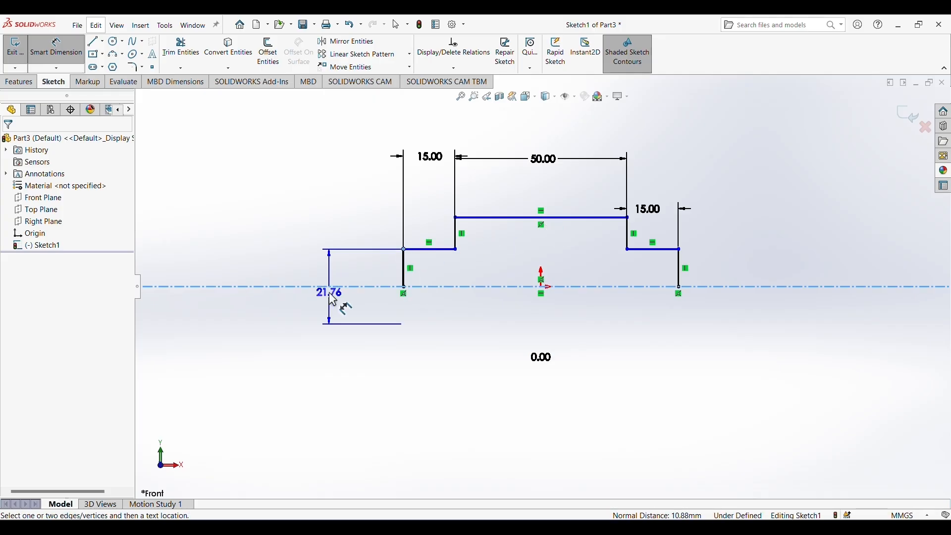
{"action": "left_click", "coordinate": [329, 292]}
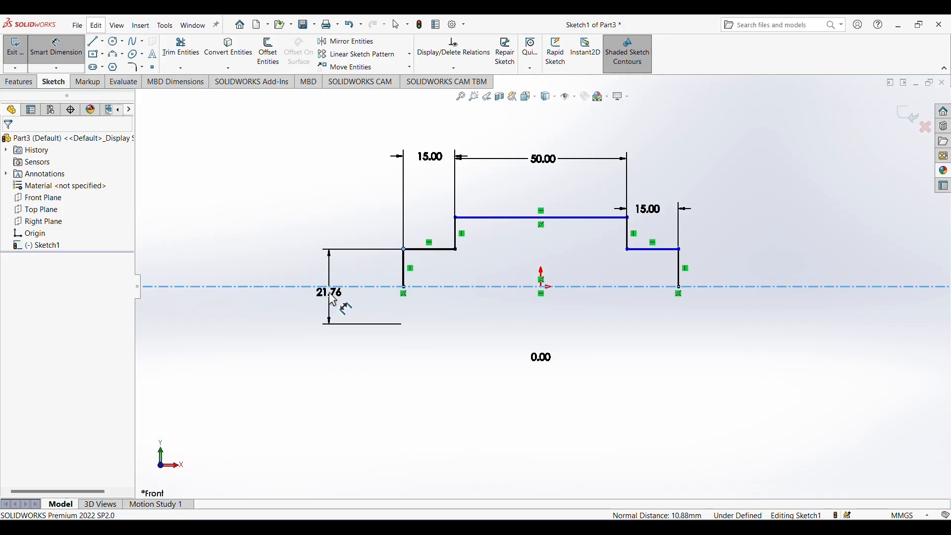
{"action": "type", "text": "12"}
{"action": "key", "text": "Return"}
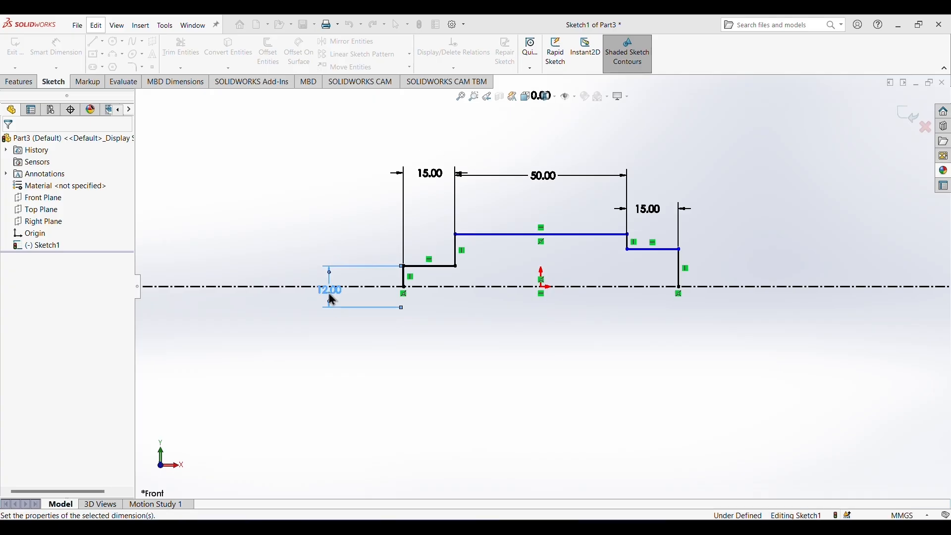
{"action": "left_click", "coordinate": [724, 287]}
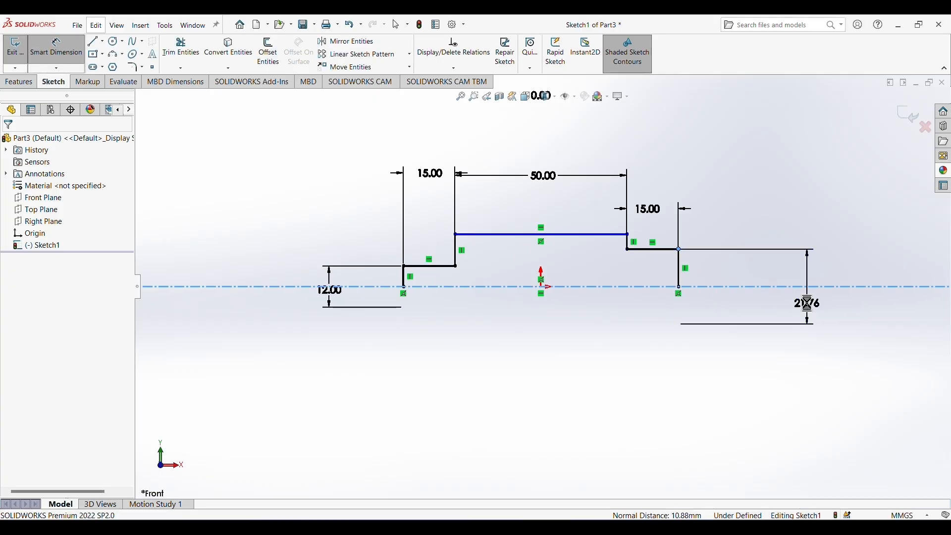
{"action": "left_click", "coordinate": [807, 303]}
{"action": "type", "text": "12"}
{"action": "key", "text": "Return"}
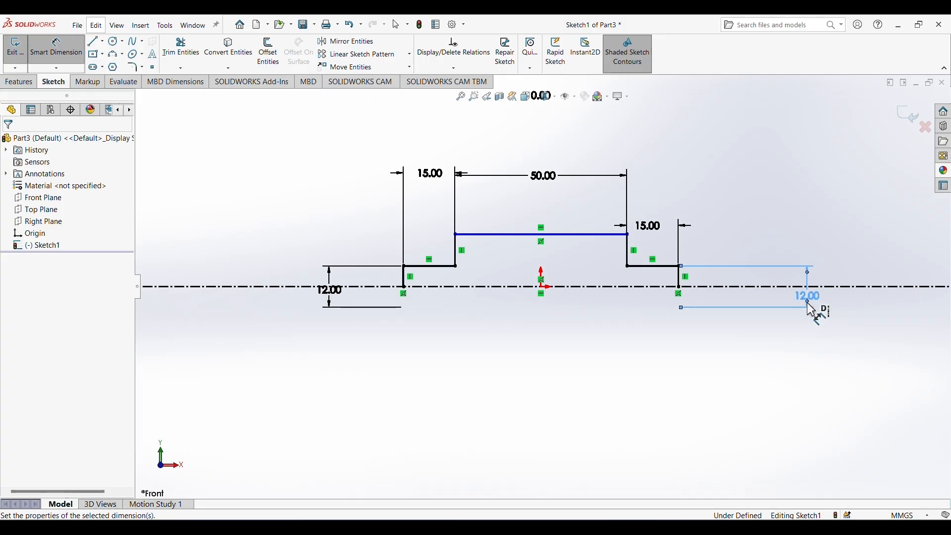
Dimension the raised middle section's diameter about the centerline to 18 mm.
{"action": "left_click", "coordinate": [601, 235]}
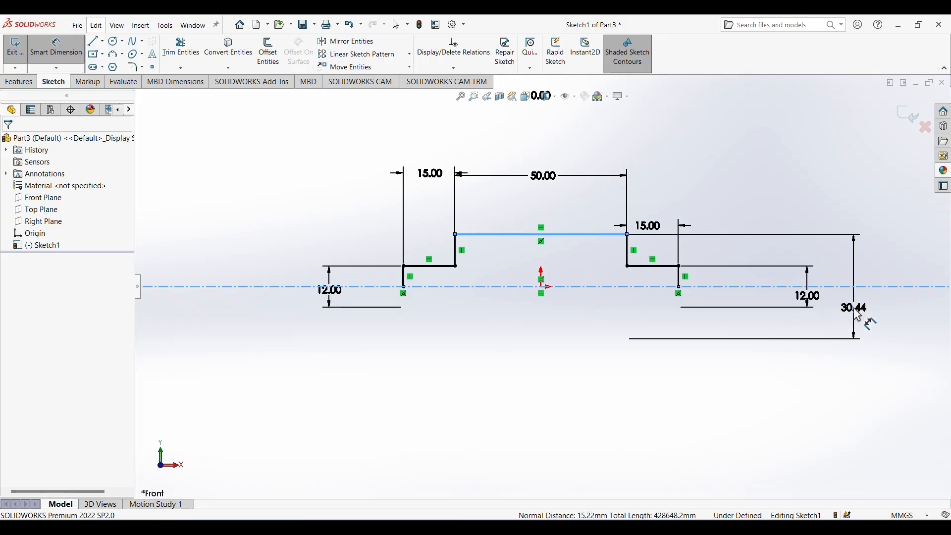
{"action": "left_click", "coordinate": [857, 314]}
{"action": "type", "text": "18"}
{"action": "key", "text": "Return"}
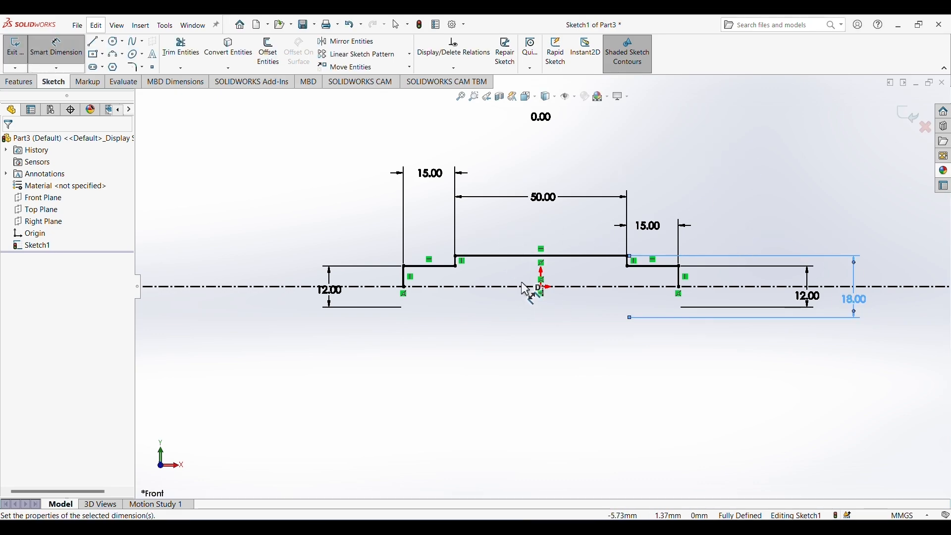
Close the shaft profile with an 80 mm line along the centerline between the two open ends.
{"action": "left_click", "coordinate": [92, 41]}
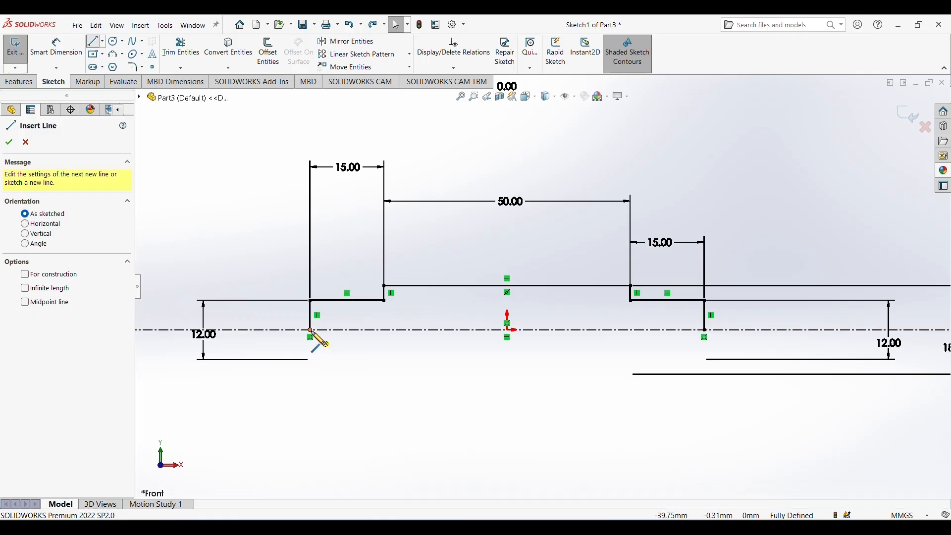
{"action": "left_click", "coordinate": [311, 330]}
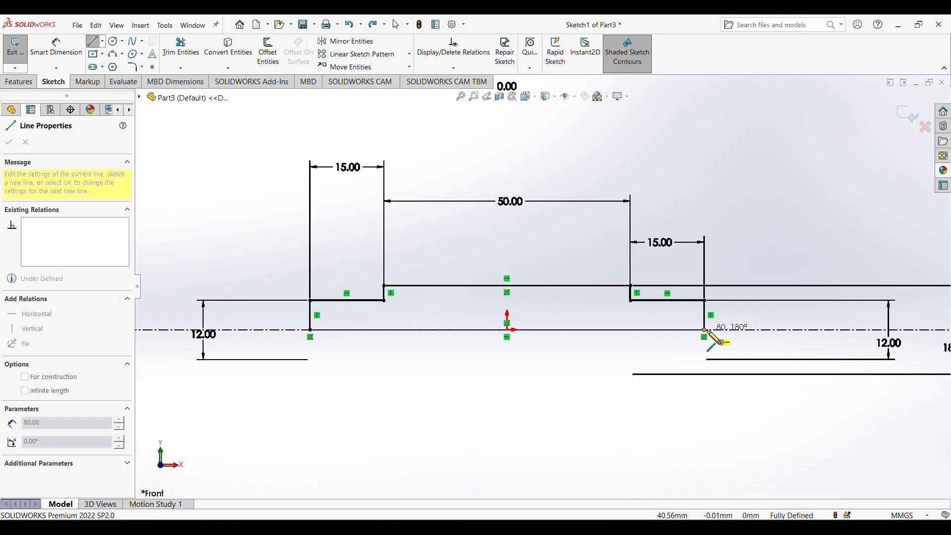
{"action": "left_click", "coordinate": [704, 329]}
{"action": "right_click", "coordinate": [740, 208]}
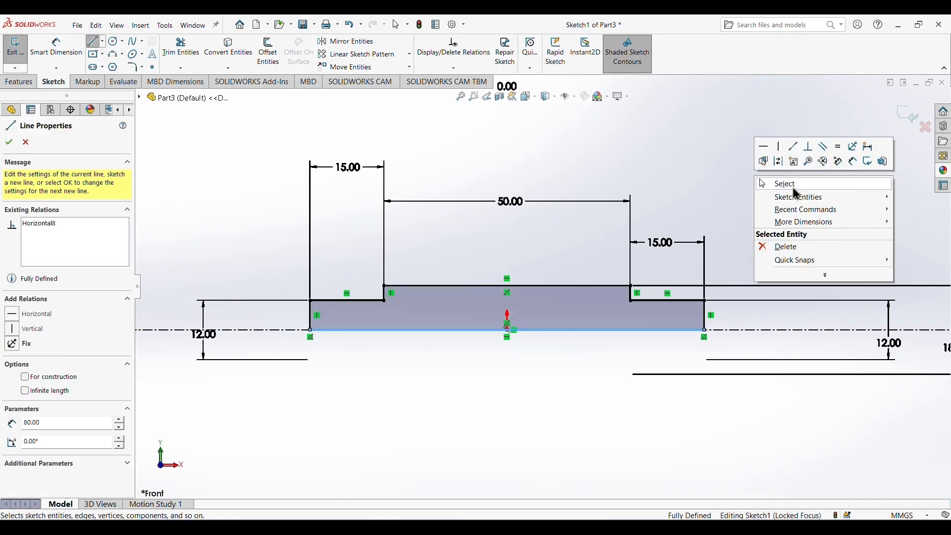
Revolve the closed stepped half-profile a full turn about the horizontal centerline to form the solid shaft.
{"action": "left_click", "coordinate": [795, 187]}
{"action": "left_click", "coordinate": [19, 81]}
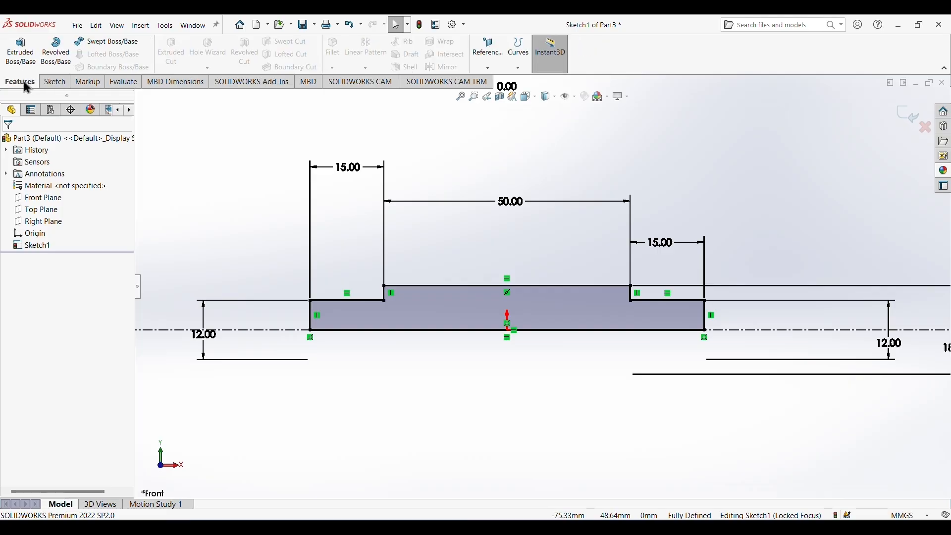
{"action": "left_click", "coordinate": [51, 59]}
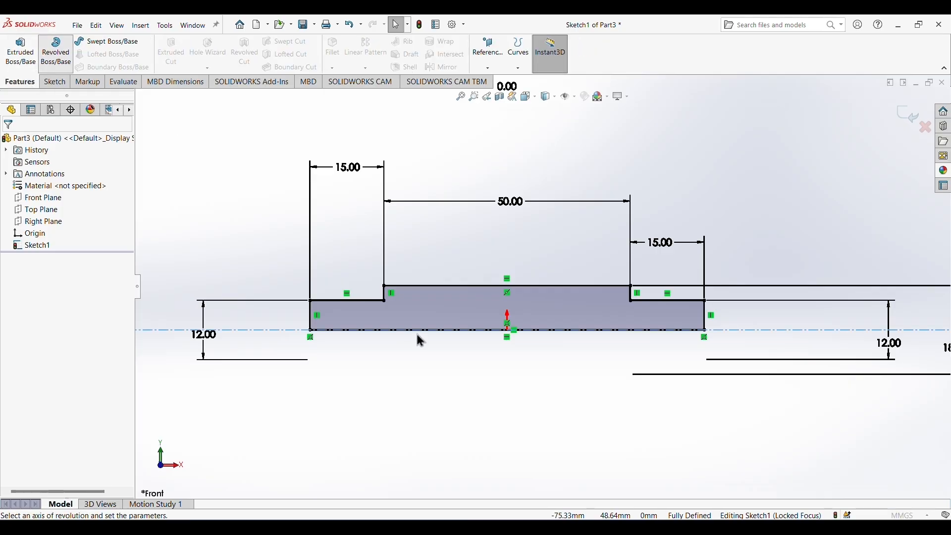
{"action": "left_click", "coordinate": [9, 142]}
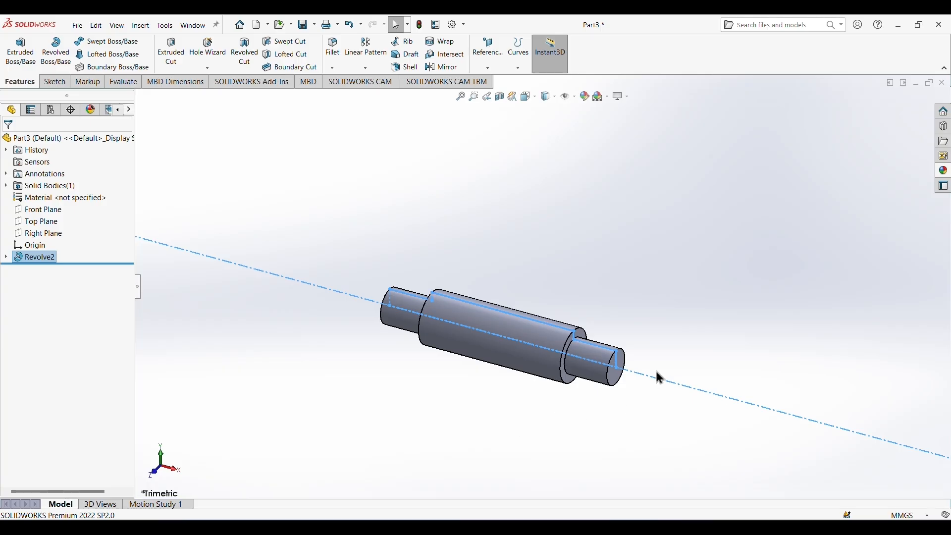
{"action": "middle_click_drag", "start_coordinate": [666, 357], "coordinate": [708, 281]}
{"action": "scroll", "coordinate": [488, 301], "scroll_direction": "down", "scroll_amount": 2}
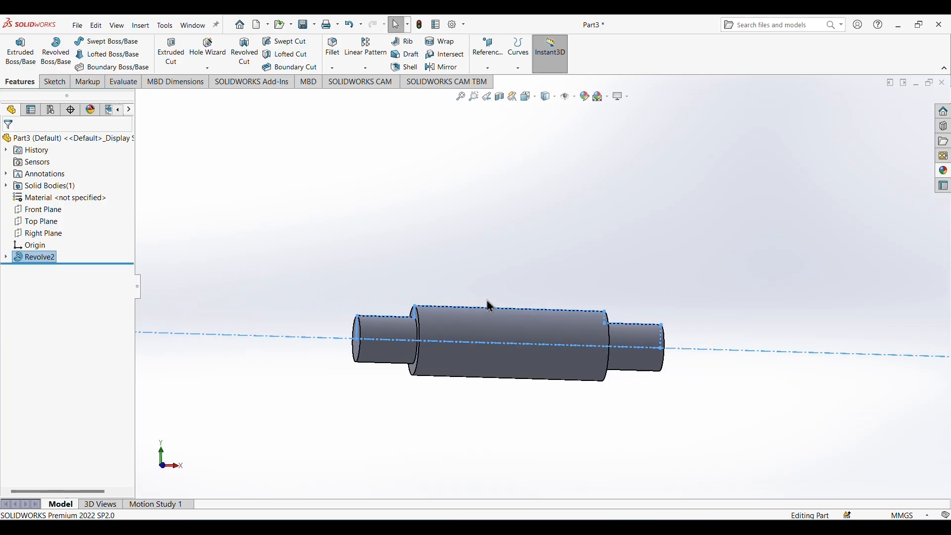
{"action": "left_click", "coordinate": [644, 450]}
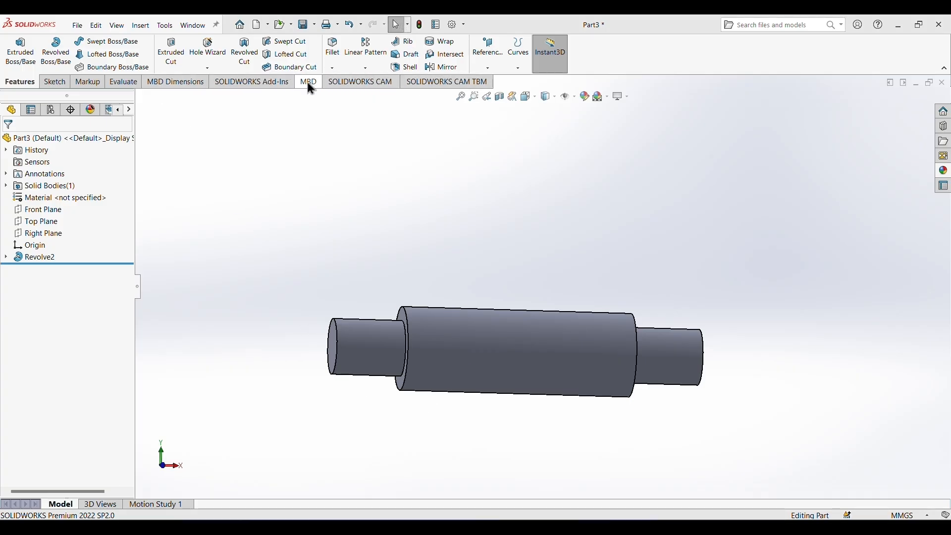
Chamfer the outer circular edges at both shaft ends with a distance of 1 mm at 45 degrees.
{"action": "left_click", "coordinate": [331, 69]}
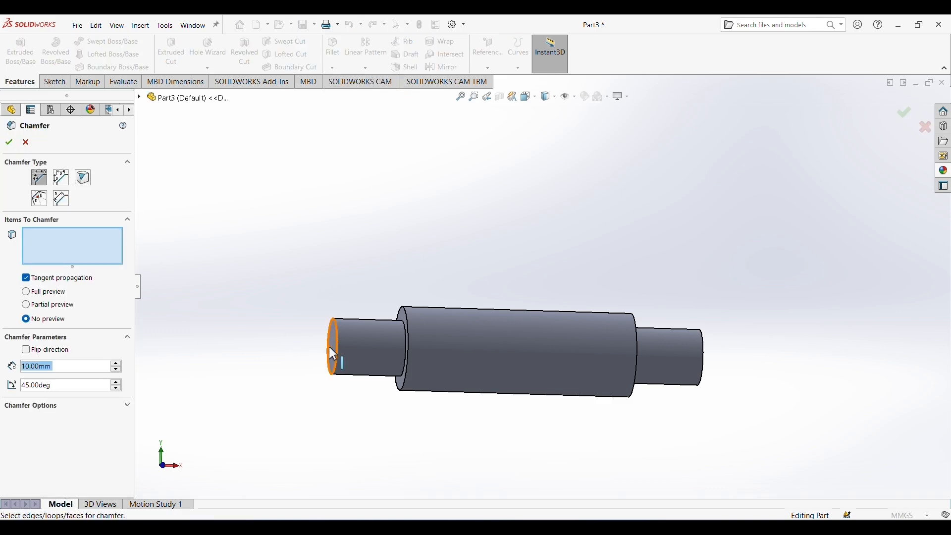
{"action": "left_click", "coordinate": [42, 366]}
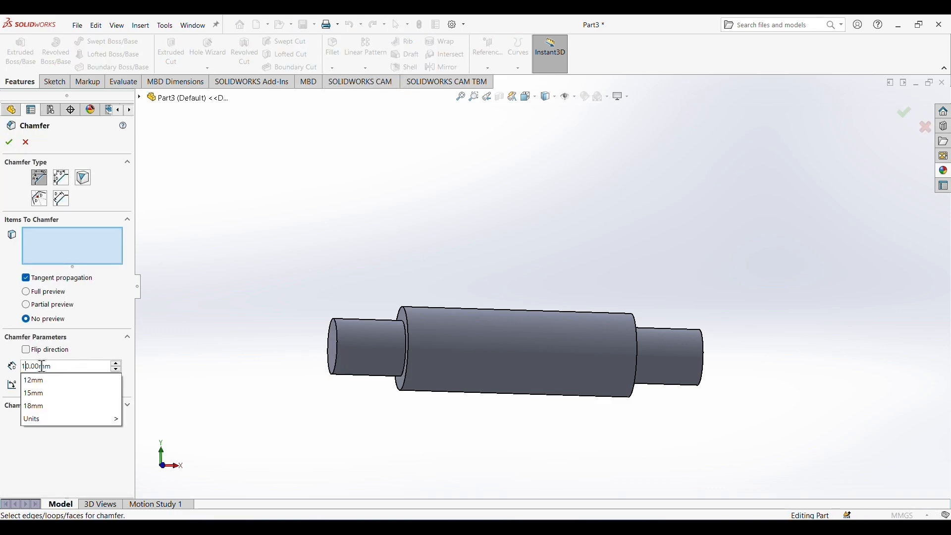
{"action": "key", "text": "Left"}
{"action": "key", "text": "Left"}
{"action": "key", "text": "Left"}
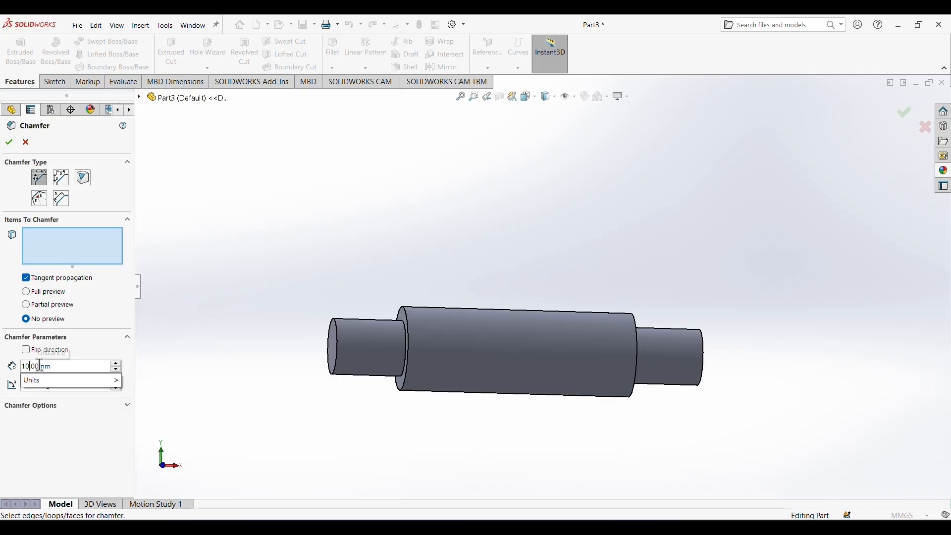
{"action": "type", "text": "\\"}
{"action": "key", "text": "BackSpace"}
{"action": "key", "text": "BackSpace"}
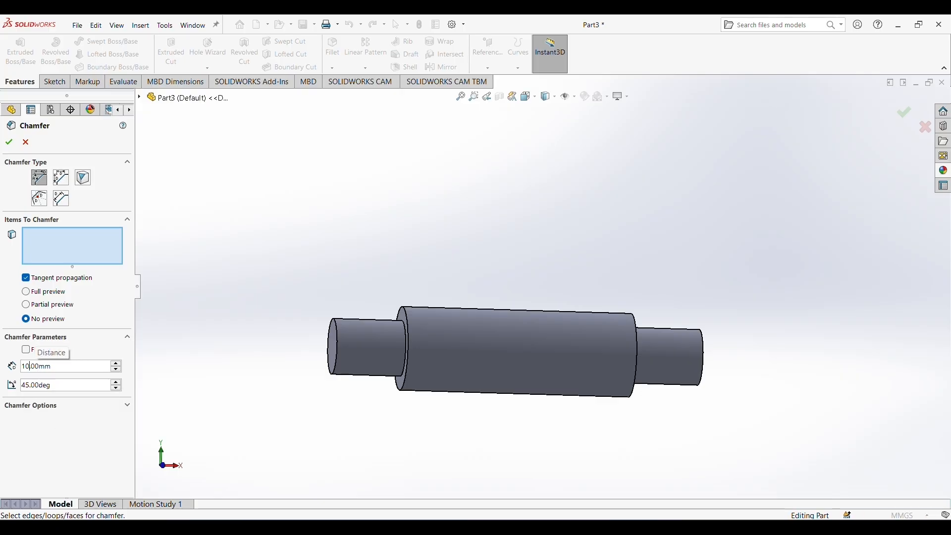
{"action": "left_click", "coordinate": [64, 425]}
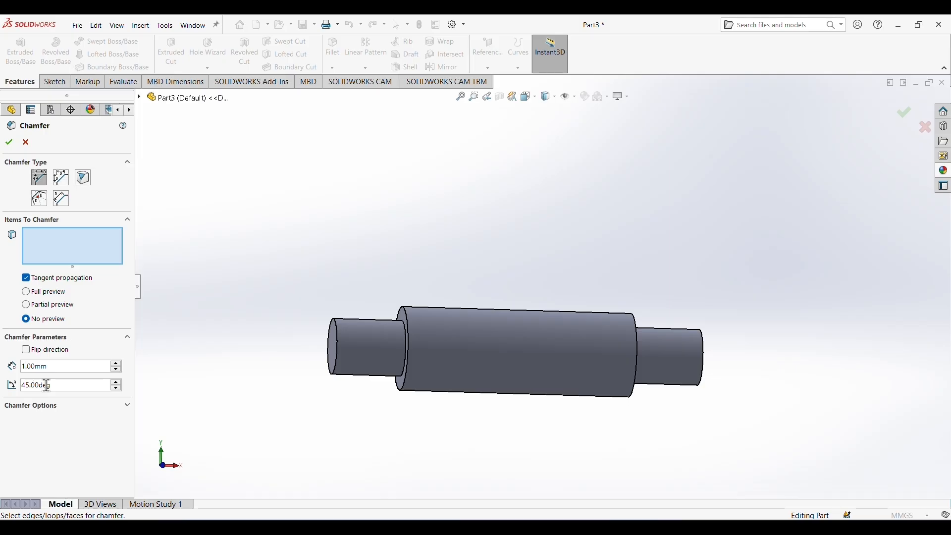
{"action": "left_click", "coordinate": [336, 339]}
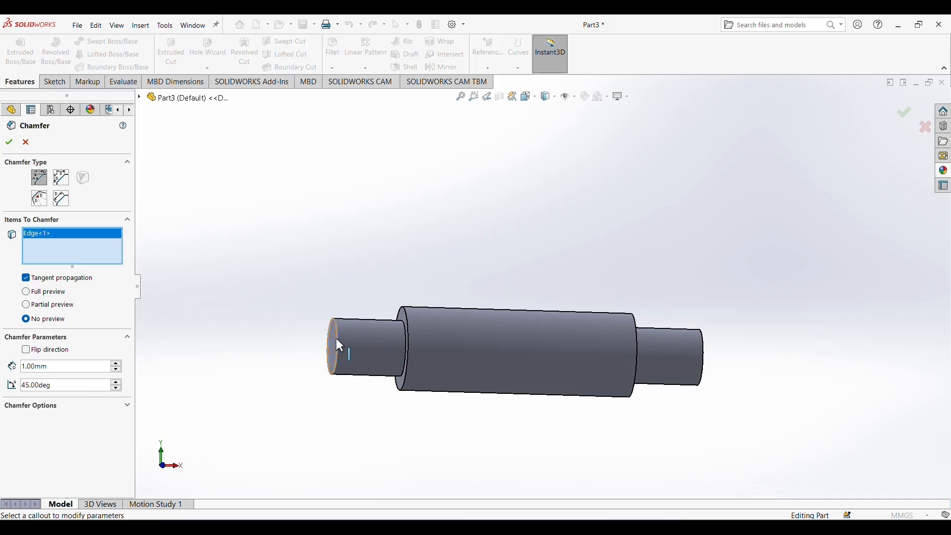
{"action": "left_click", "coordinate": [696, 357]}
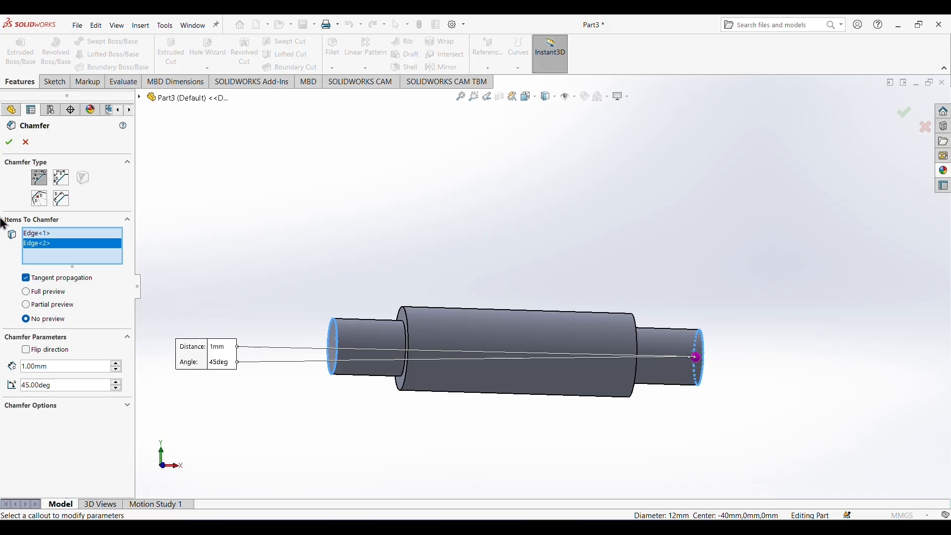
{"action": "left_click", "coordinate": [10, 142]}
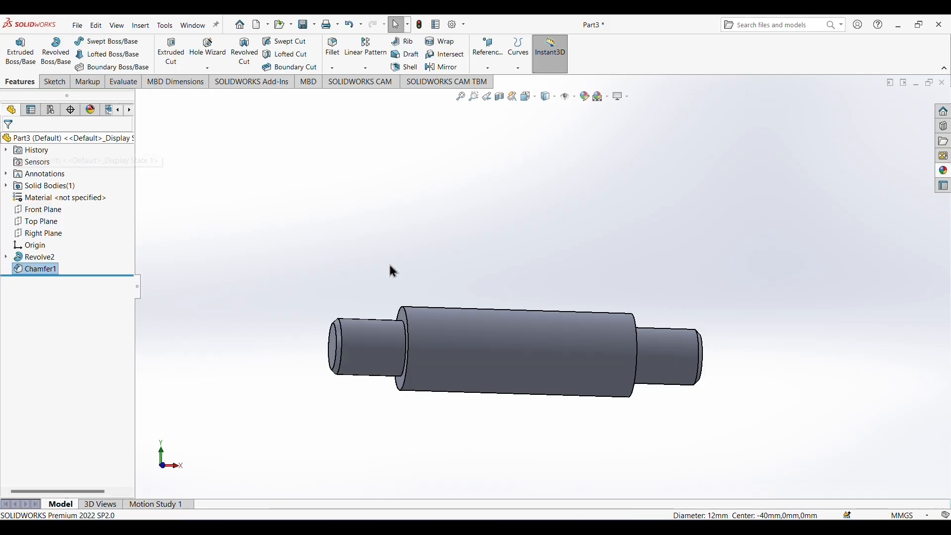
On the Front Plane, viewed face-on, sketch a circle about 9.1 mm in diameter centered on the origin.
{"action": "middle_click_drag", "start_coordinate": [765, 340], "coordinate": [700, 328]}
{"action": "scroll", "coordinate": [545, 425], "scroll_direction": "up", "scroll_amount": 2}
{"action": "left_click", "coordinate": [527, 317]}
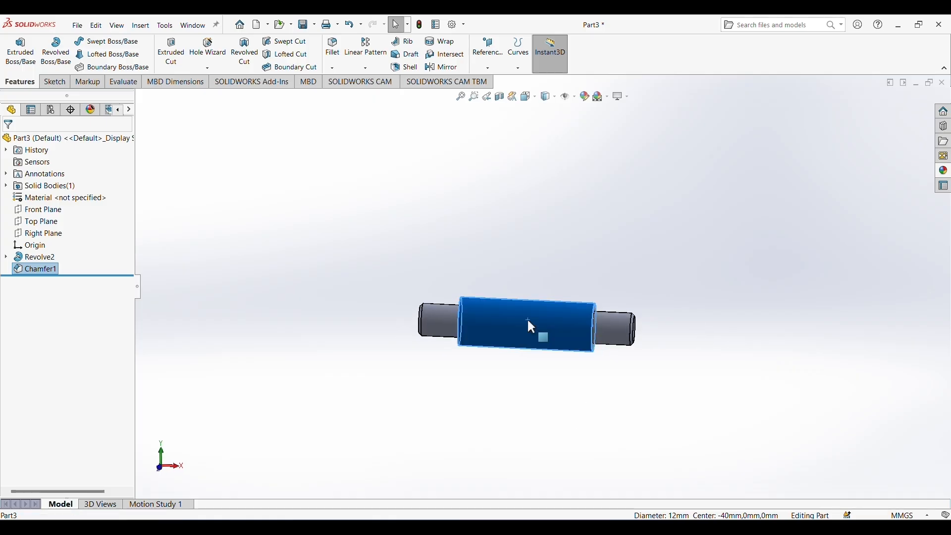
{"action": "right_click", "coordinate": [527, 317]}
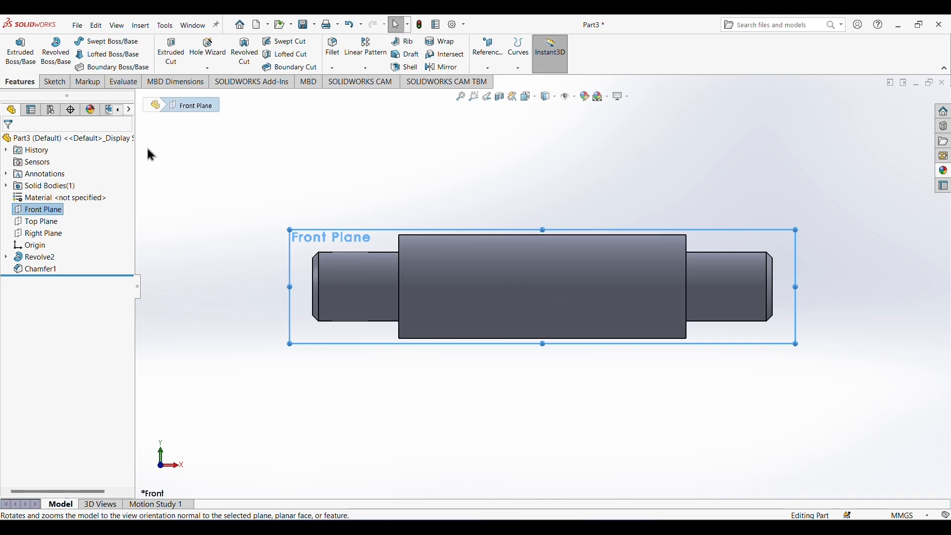
{"action": "left_click", "coordinate": [63, 83]}
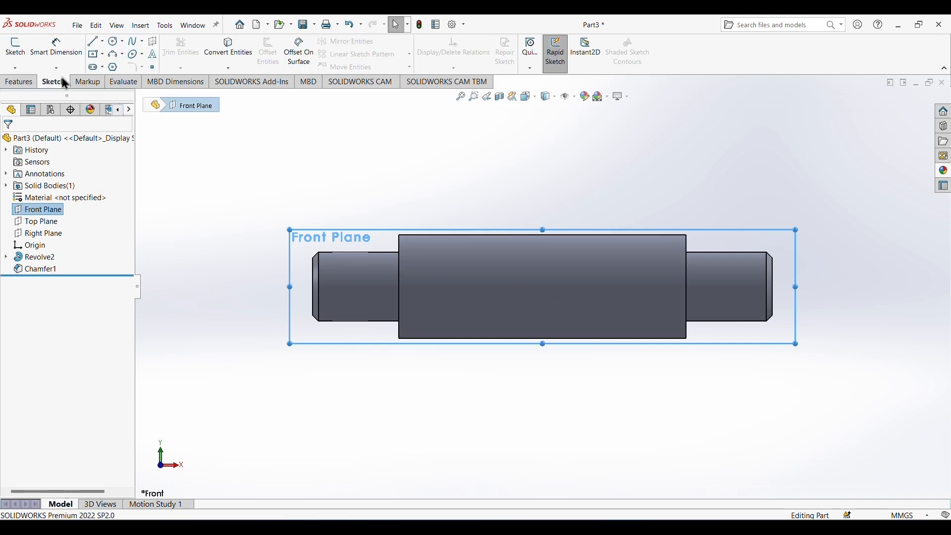
{"action": "left_click", "coordinate": [113, 43]}
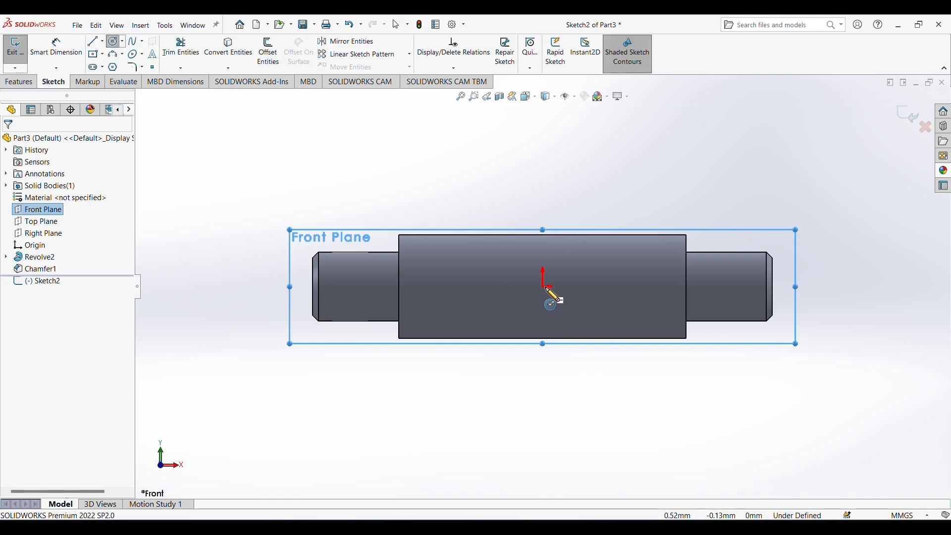
{"action": "left_click", "coordinate": [543, 287]}
{"action": "left_click", "coordinate": [567, 303]}
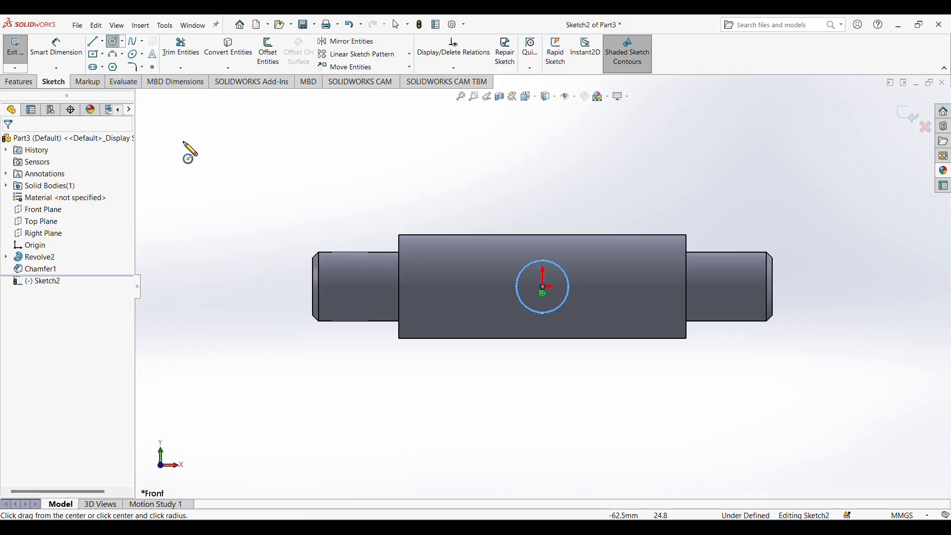
Dimension the circle at the origin with a diameter of 6 mm.
{"action": "left_click", "coordinate": [63, 63]}
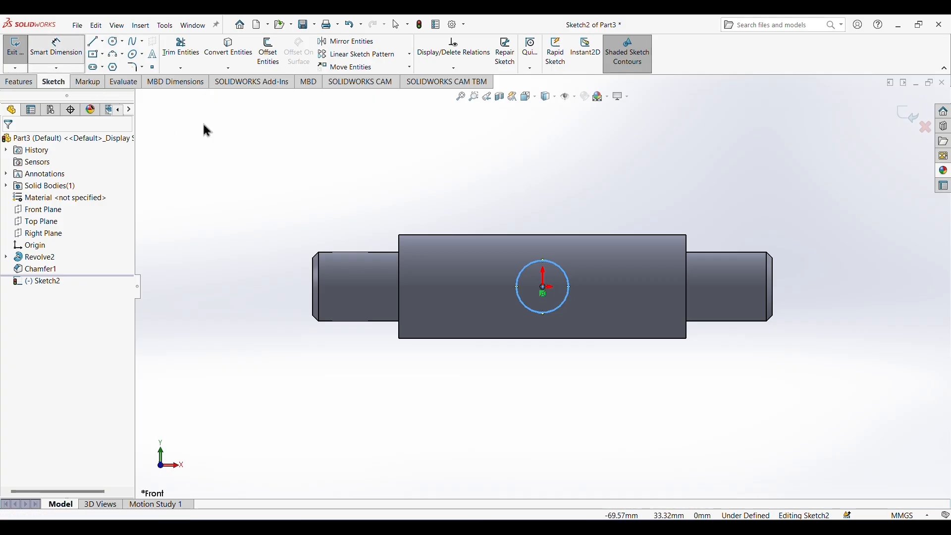
{"action": "left_click", "coordinate": [569, 294]}
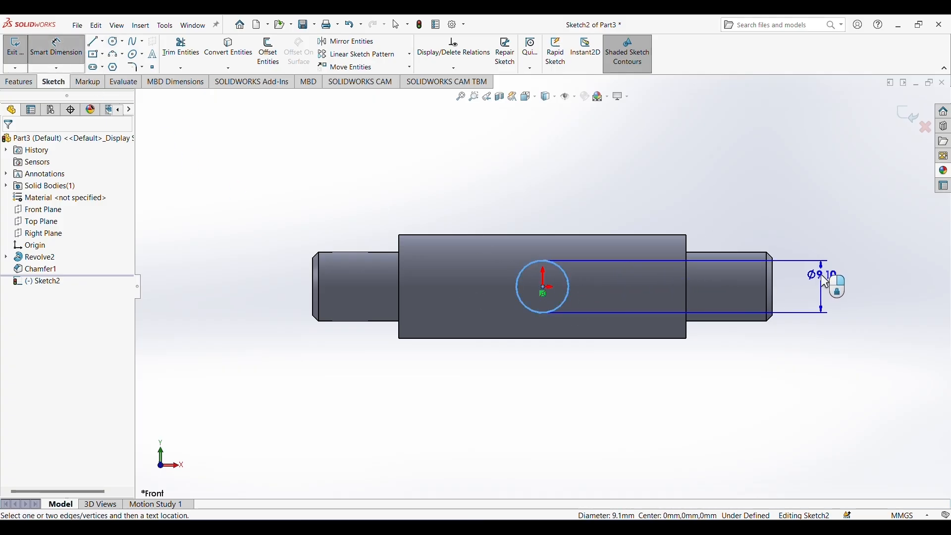
{"action": "left_click", "coordinate": [821, 275]}
{"action": "type", "text": "6"}
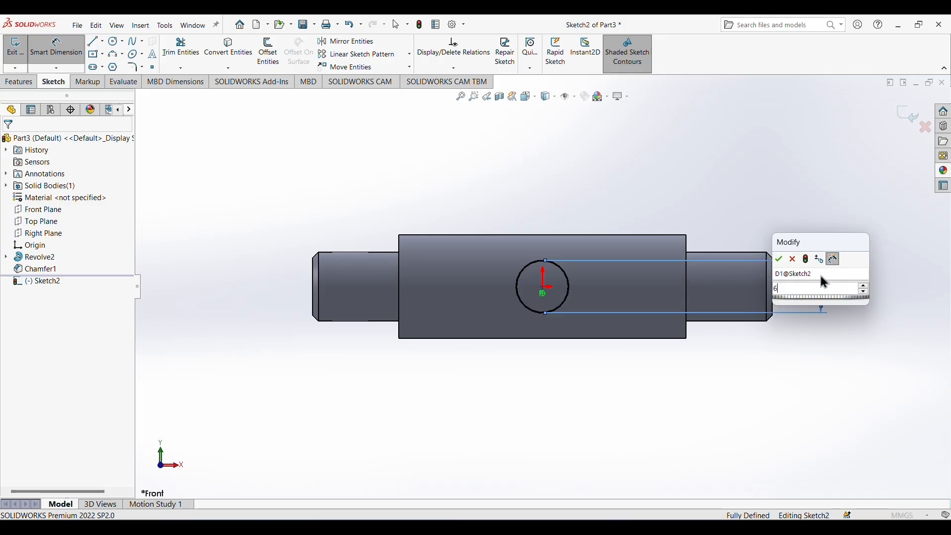
{"action": "key", "text": "Return"}
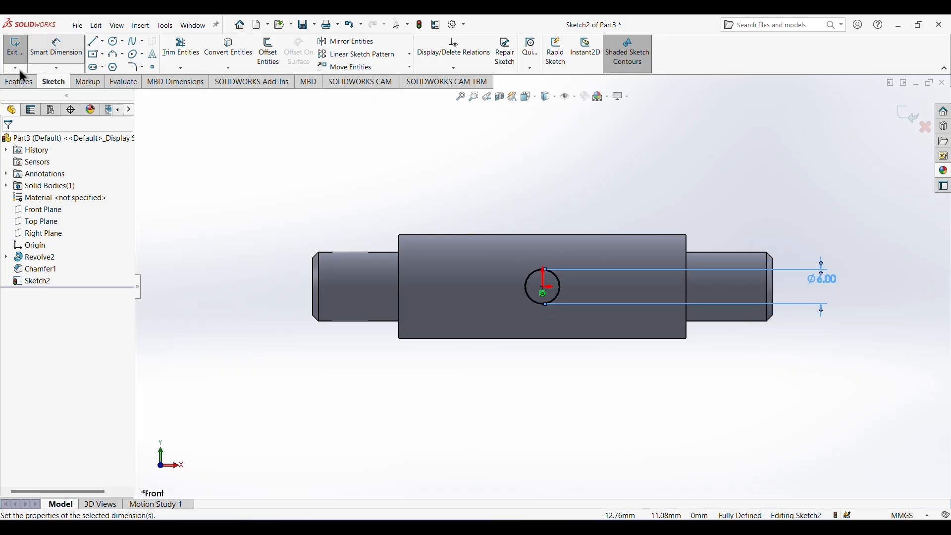
Cut the circle through the shaft's middle section in both directions with an Extruded Cut set to Through All - Both.
{"action": "left_click", "coordinate": [19, 82]}
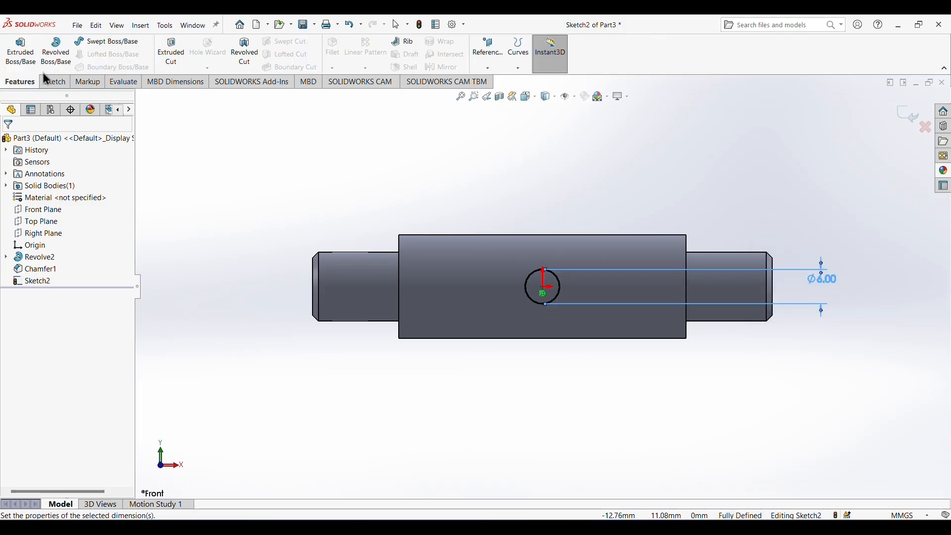
{"action": "left_click", "coordinate": [171, 50]}
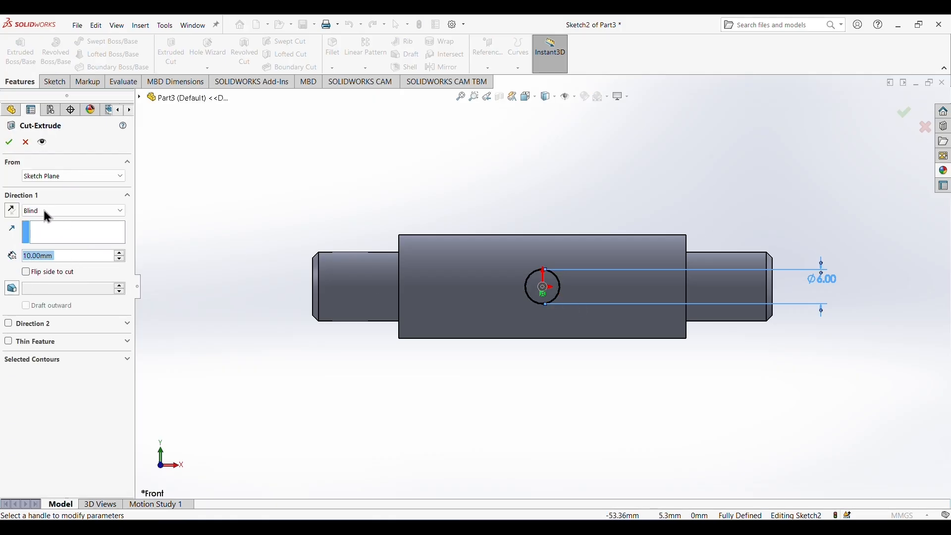
{"action": "left_click", "coordinate": [120, 211]}
{"action": "left_click", "coordinate": [64, 236]}
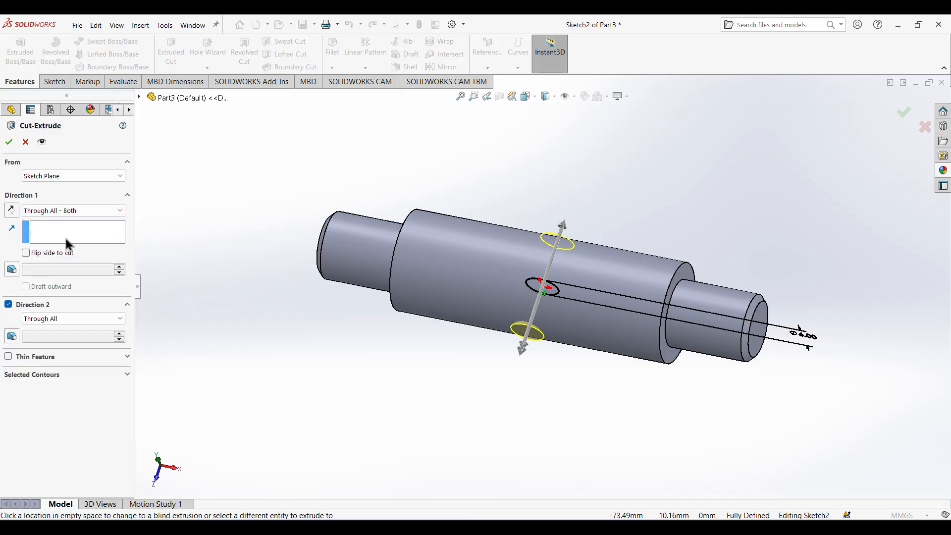
{"action": "left_click", "coordinate": [9, 143]}
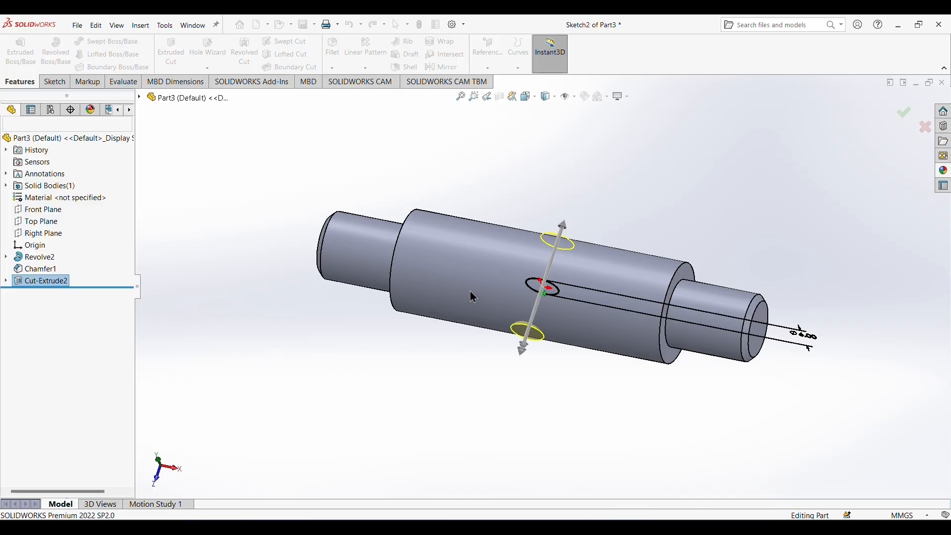
{"action": "middle_click_drag", "start_coordinate": [614, 395], "coordinate": [636, 312]}
{"action": "left_click", "coordinate": [612, 363]}
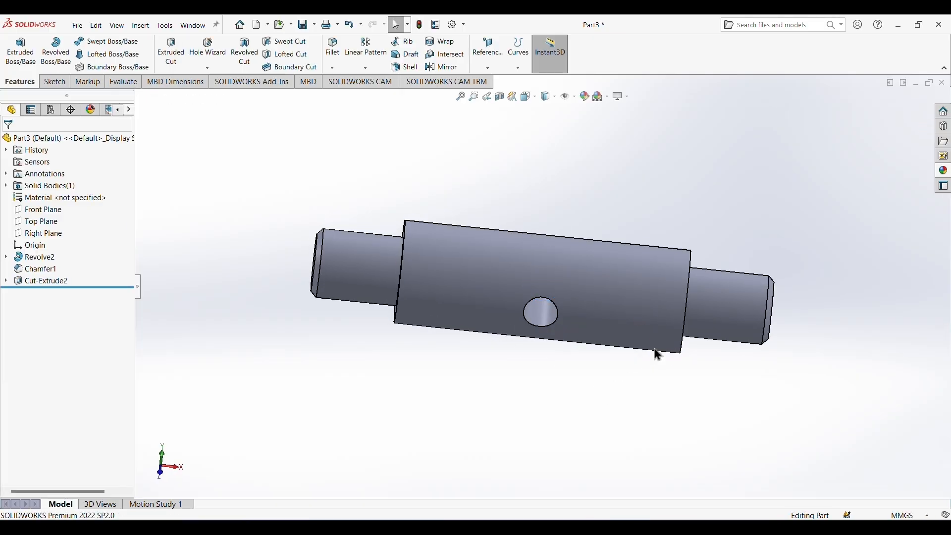
{"action": "middle_click_drag", "start_coordinate": [793, 372], "coordinate": [774, 283]}
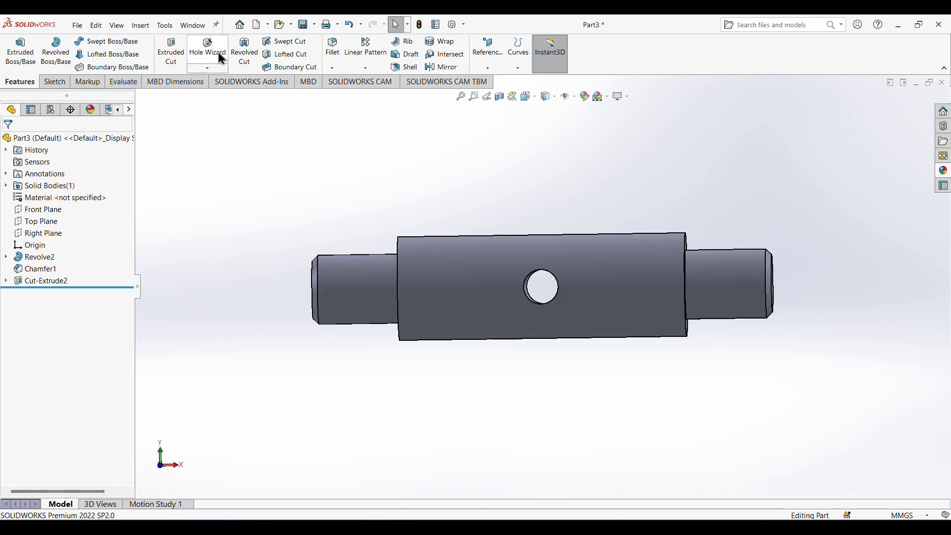
Start a Hole Wizard plain hole to the DIN standard, using drill sizes and size Ø6.0.
{"action": "left_click", "coordinate": [222, 59]}
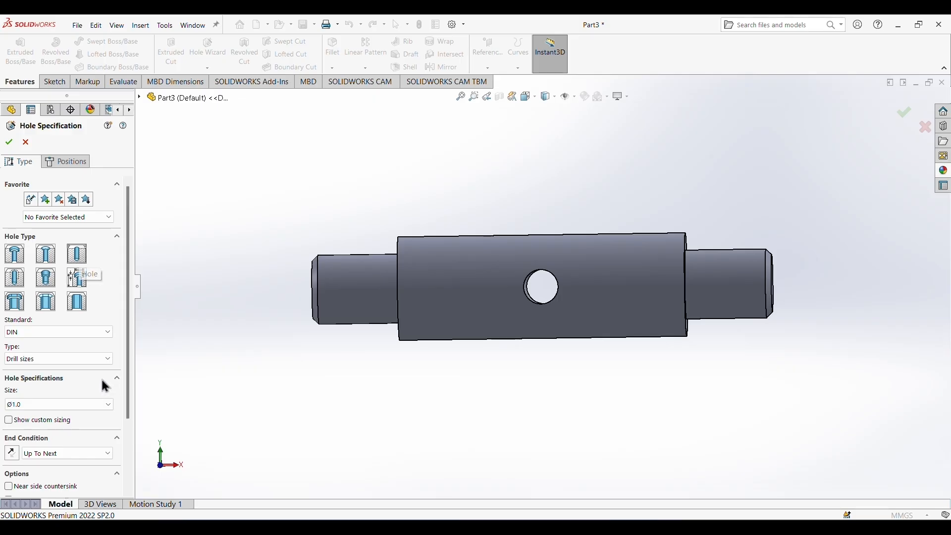
{"action": "scroll", "coordinate": [105, 386], "scroll_direction": "down", "scroll_amount": 3}
{"action": "left_click", "coordinate": [65, 274]}
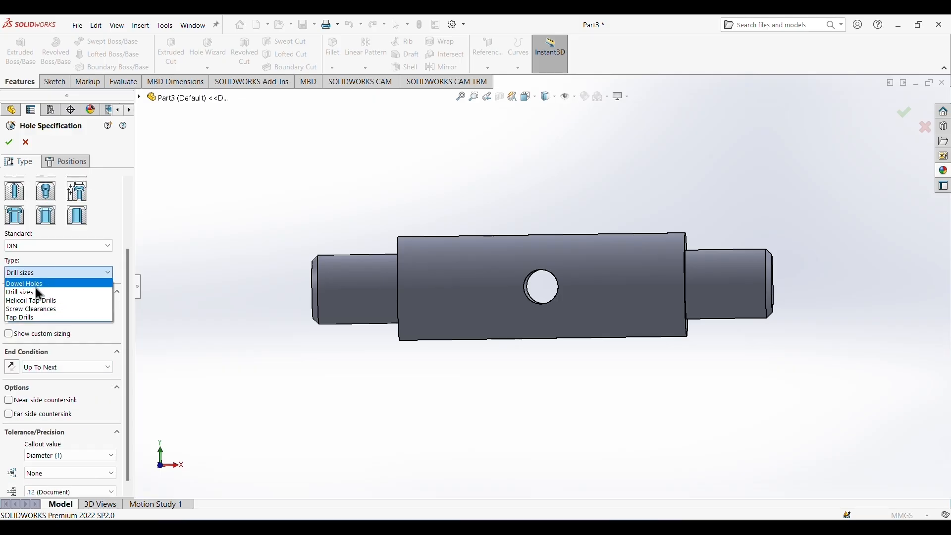
{"action": "left_click", "coordinate": [59, 281]}
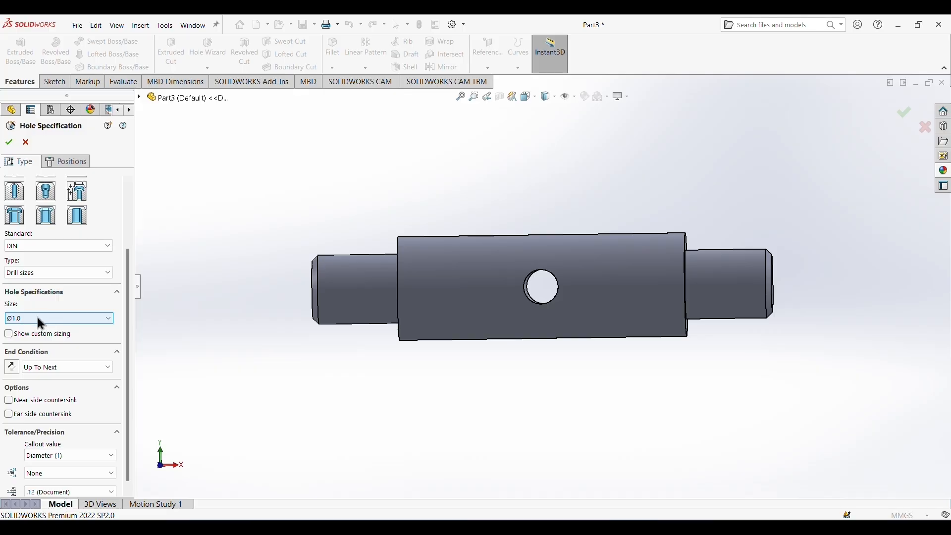
{"action": "left_click", "coordinate": [16, 319]}
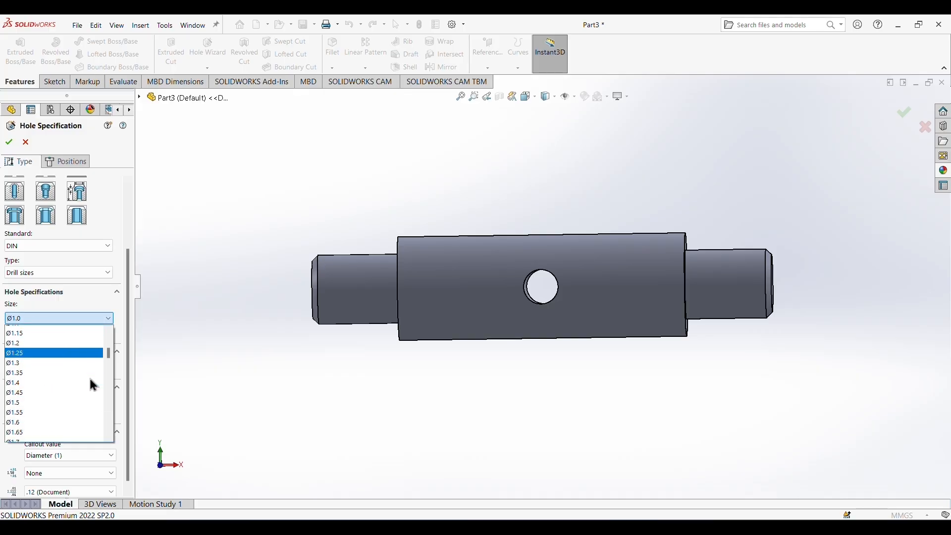
{"action": "scroll", "coordinate": [51, 367], "scroll_direction": "down", "scroll_amount": 3}
{"action": "scroll", "coordinate": [51, 364], "scroll_direction": "down", "scroll_amount": 8}
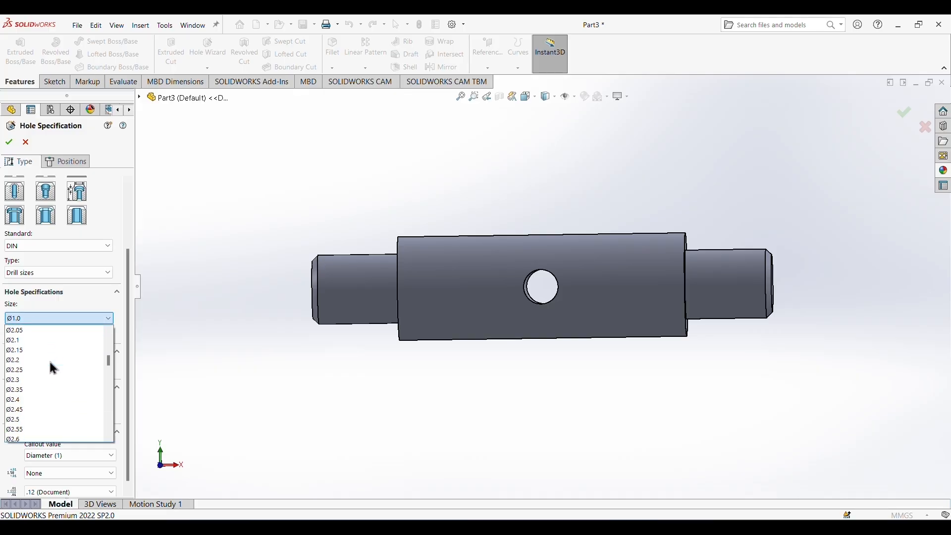
{"action": "scroll", "coordinate": [51, 364], "scroll_direction": "down", "scroll_amount": 8}
{"action": "scroll", "coordinate": [49, 358], "scroll_direction": "down", "scroll_amount": 1}
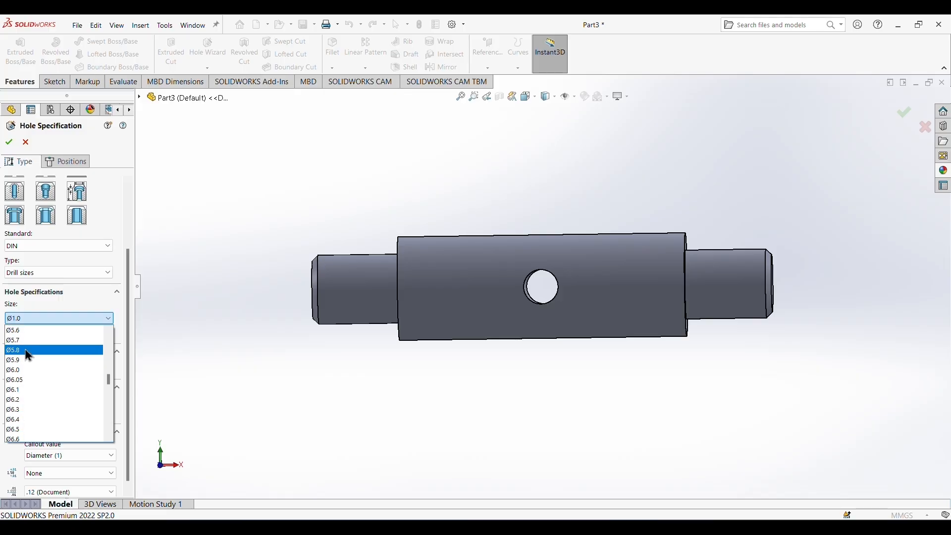
{"action": "left_click", "coordinate": [22, 374]}
Set the hole's end condition to Blind with a depth of 45 mm.
{"action": "scroll", "coordinate": [51, 380], "scroll_direction": "down", "scroll_amount": 1}
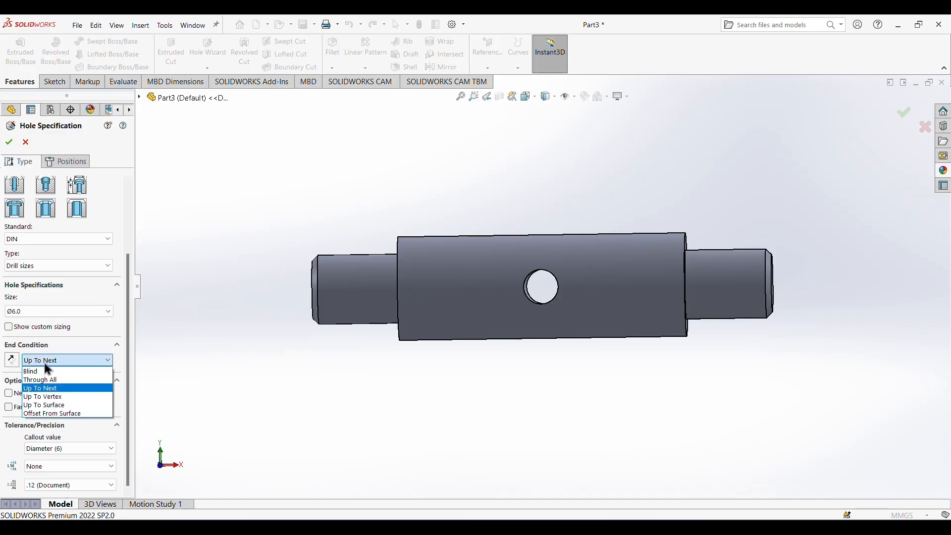
{"action": "left_click", "coordinate": [42, 369]}
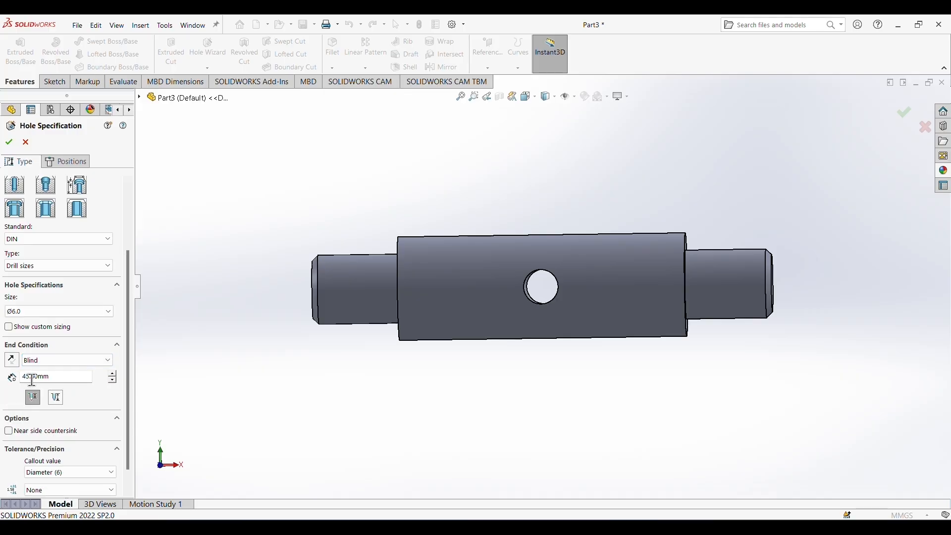
{"action": "scroll", "coordinate": [66, 427], "scroll_direction": "down", "scroll_amount": 3}
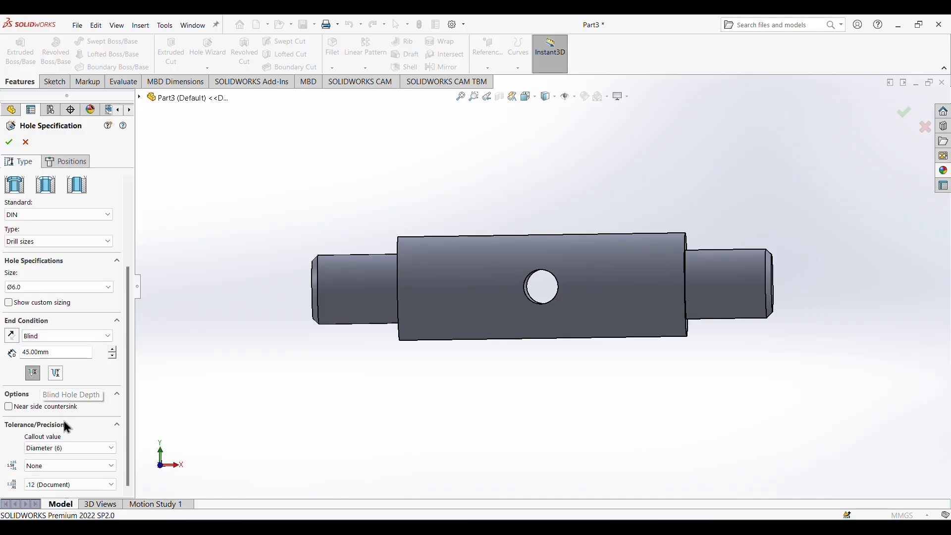
{"action": "left_click", "coordinate": [30, 374]}
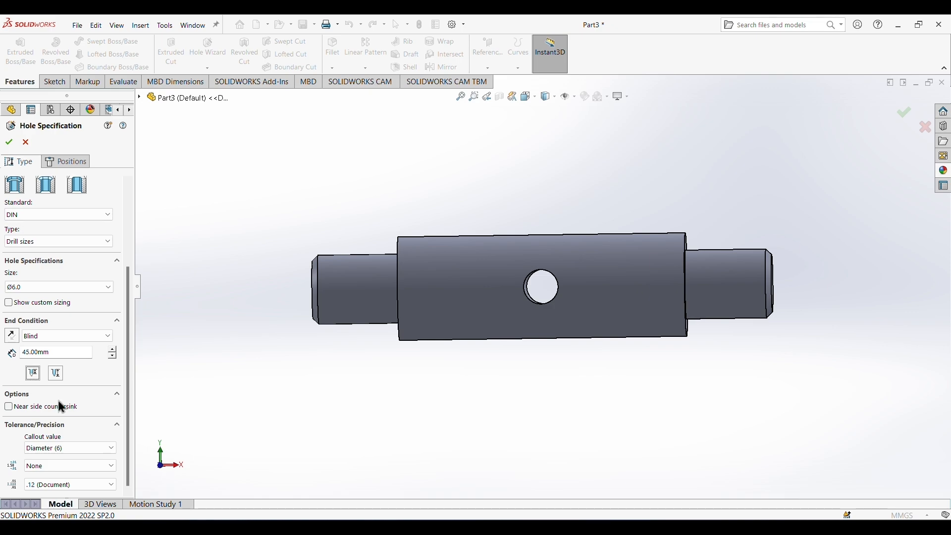
Position the hole at the center of the shaft's end face on the negative X side and finish it.
{"action": "left_click", "coordinate": [69, 161]}
{"action": "mouse_move", "coordinate": [263, 210]}
{"action": "middle_mouse_down"}
{"action": "mouse_move", "coordinate": [310, 215]}
{"action": "mouse_move", "coordinate": [391, 313]}
{"action": "middle_mouse_up"}
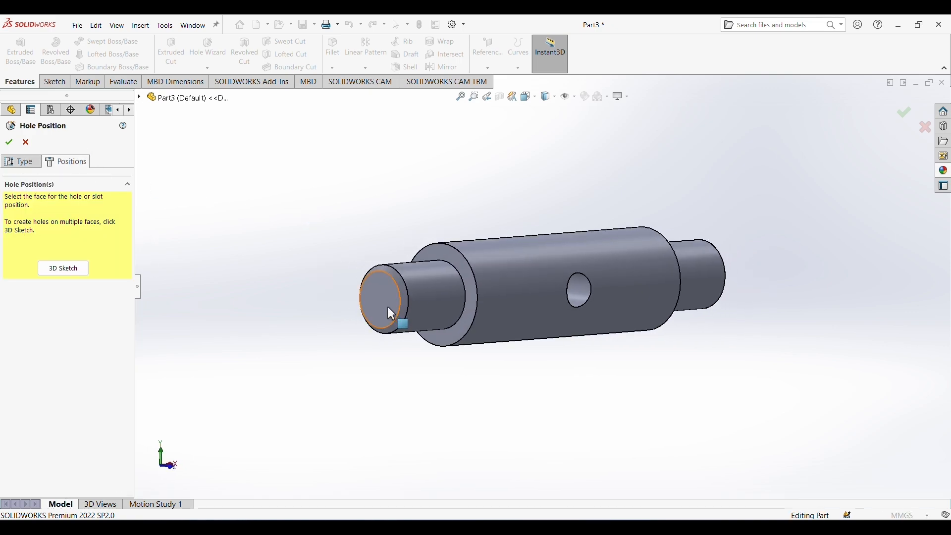
{"action": "left_click", "coordinate": [389, 308]}
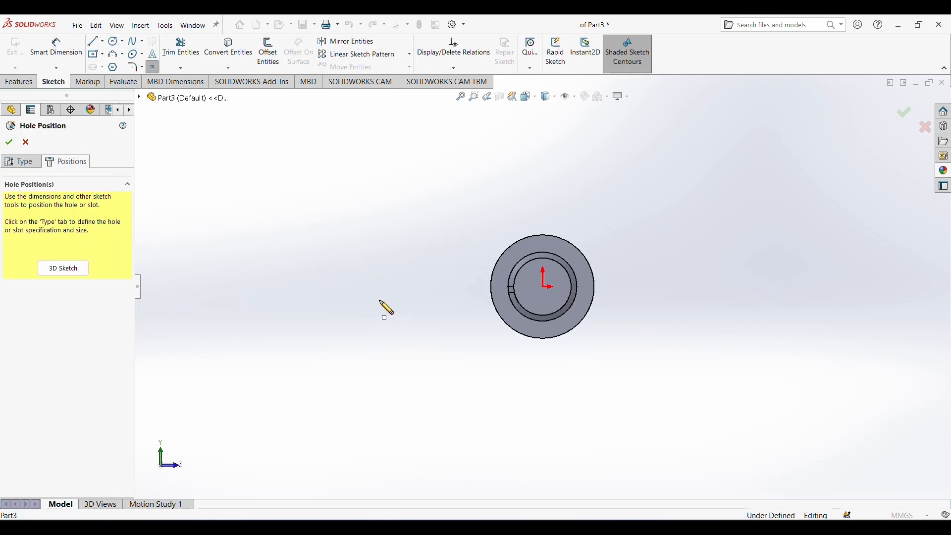
{"action": "left_click", "coordinate": [544, 287]}
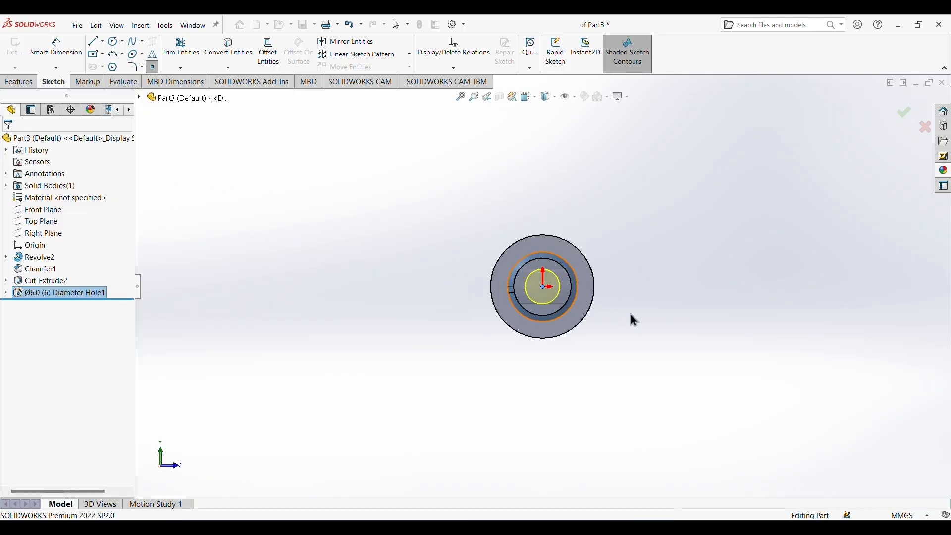
Inspect the axial bore and cross hole in a temporary section view along the Front Plane.
{"action": "middle_click_drag", "start_coordinate": [632, 299], "coordinate": [531, 278]}
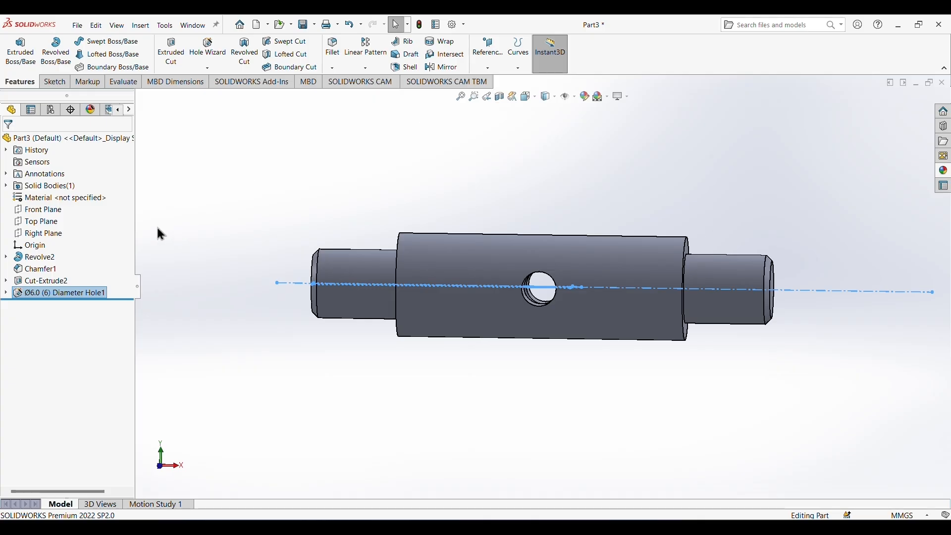
{"action": "left_click", "coordinate": [39, 209]}
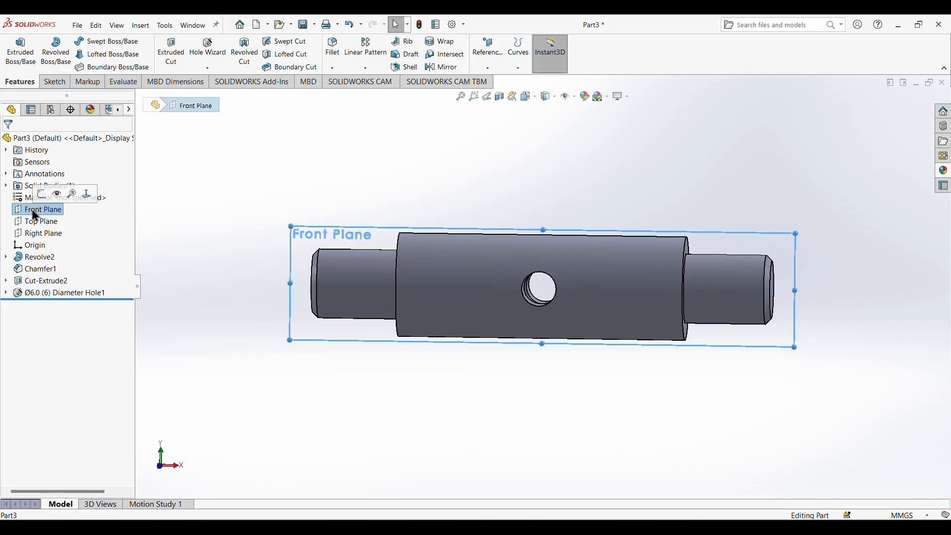
{"action": "left_click", "coordinate": [500, 98]}
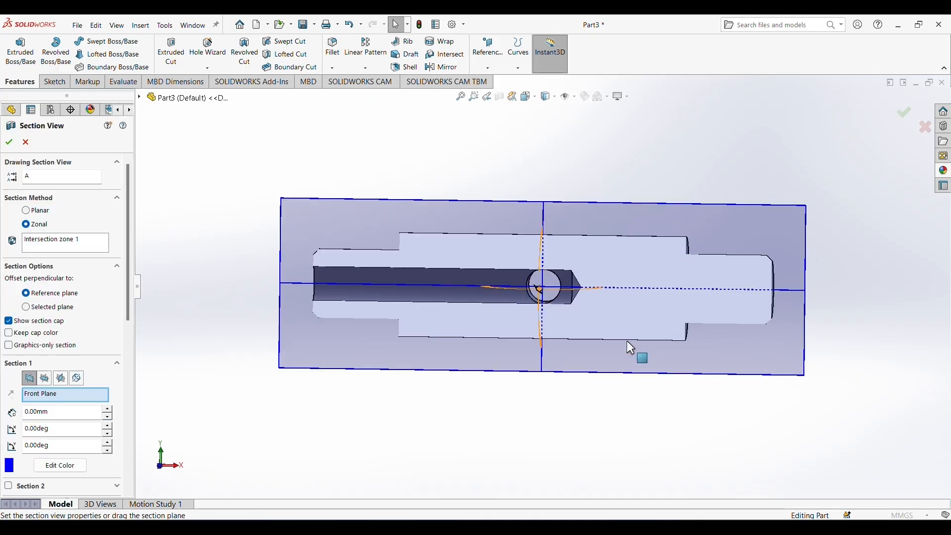
{"action": "middle_click_drag", "start_coordinate": [616, 430], "coordinate": [578, 340]}
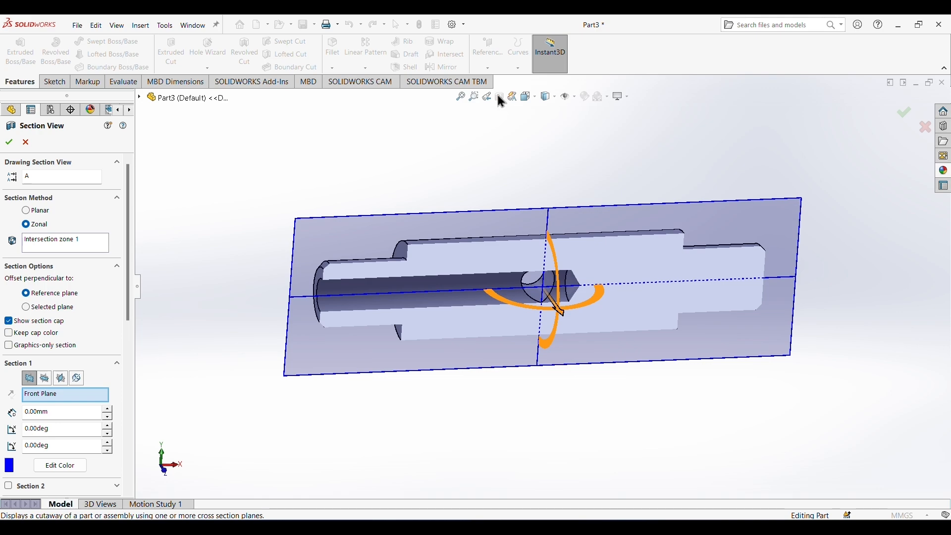
{"action": "left_click", "coordinate": [26, 143]}
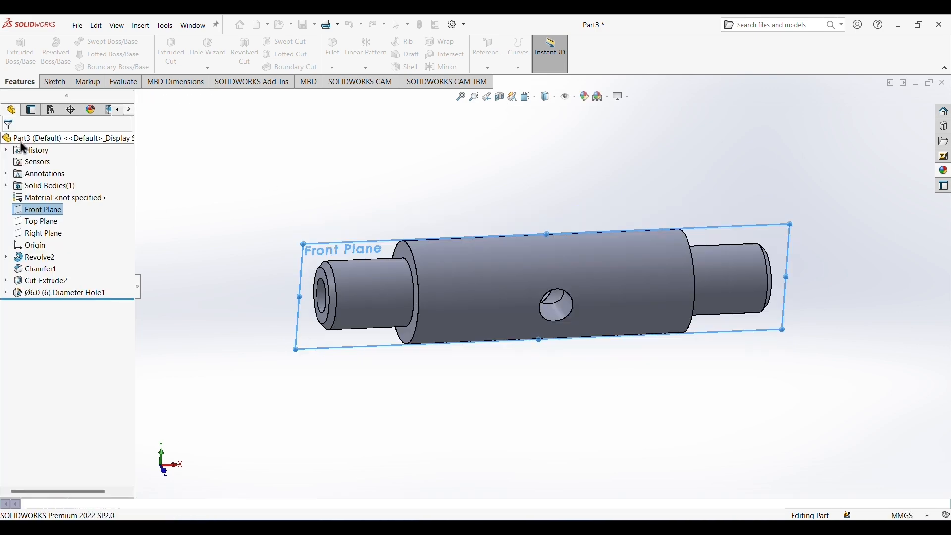
Apply the standard yellow color to the shaft's revolve and chamfer features.
{"action": "middle_click_drag", "start_coordinate": [511, 393], "coordinate": [528, 356]}
{"action": "scroll", "coordinate": [582, 373], "scroll_direction": "up", "scroll_amount": 1}
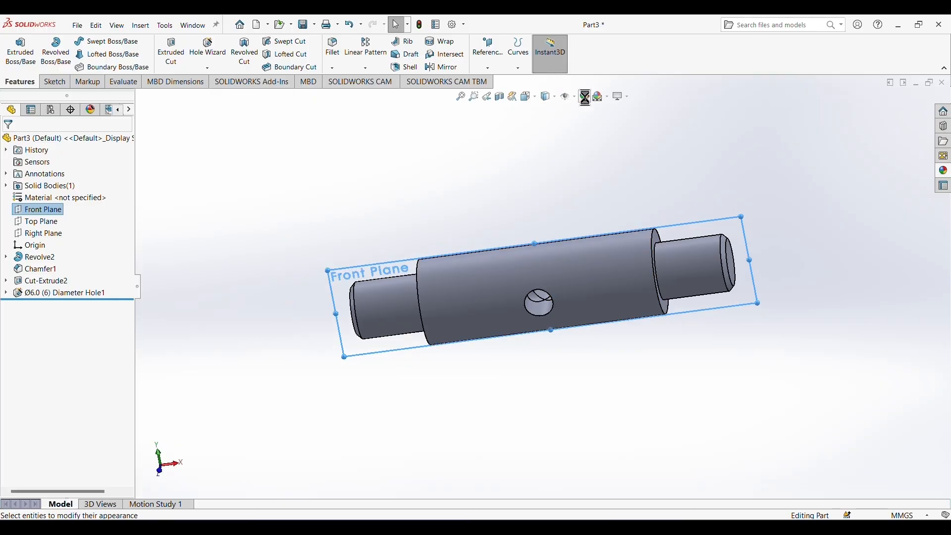
{"action": "left_click", "coordinate": [585, 96]}
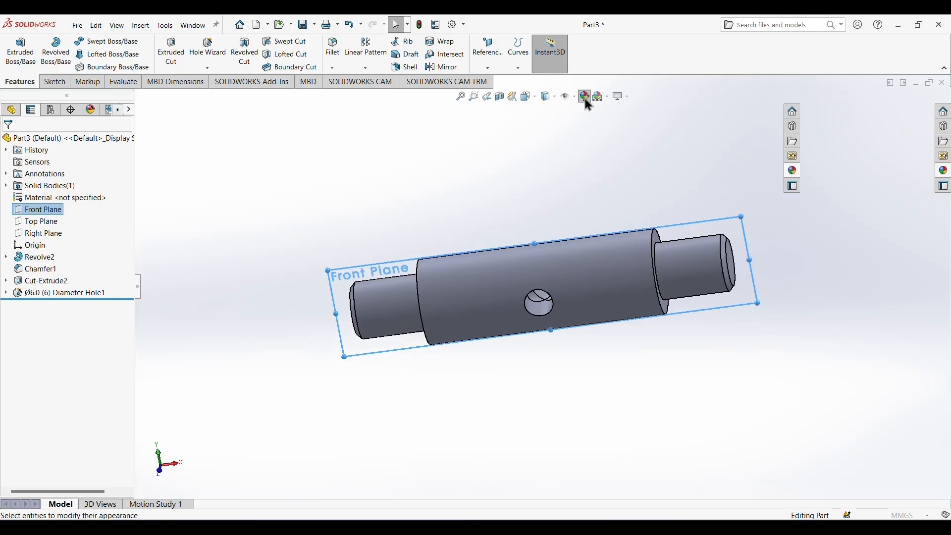
{"action": "left_click", "coordinate": [57, 396]}
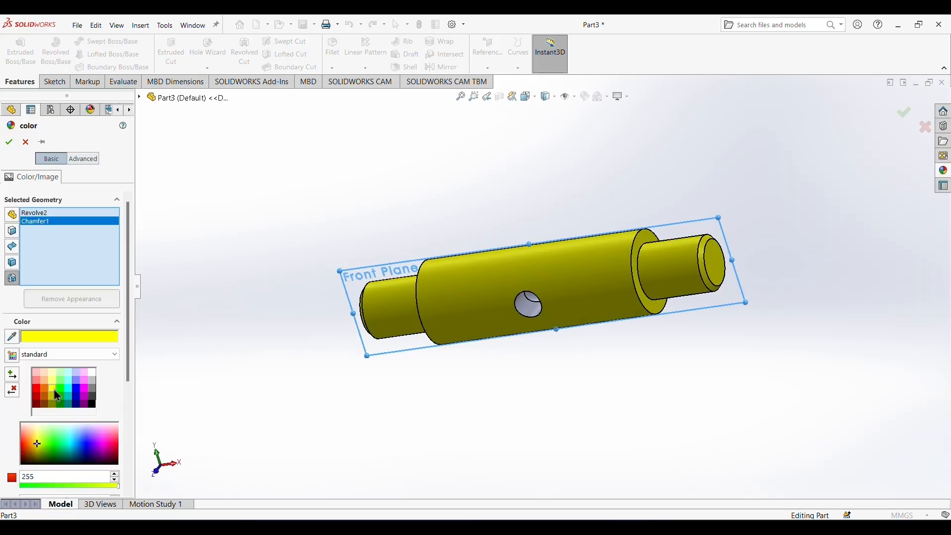
{"action": "middle_click_drag", "start_coordinate": [333, 453], "coordinate": [411, 440]}
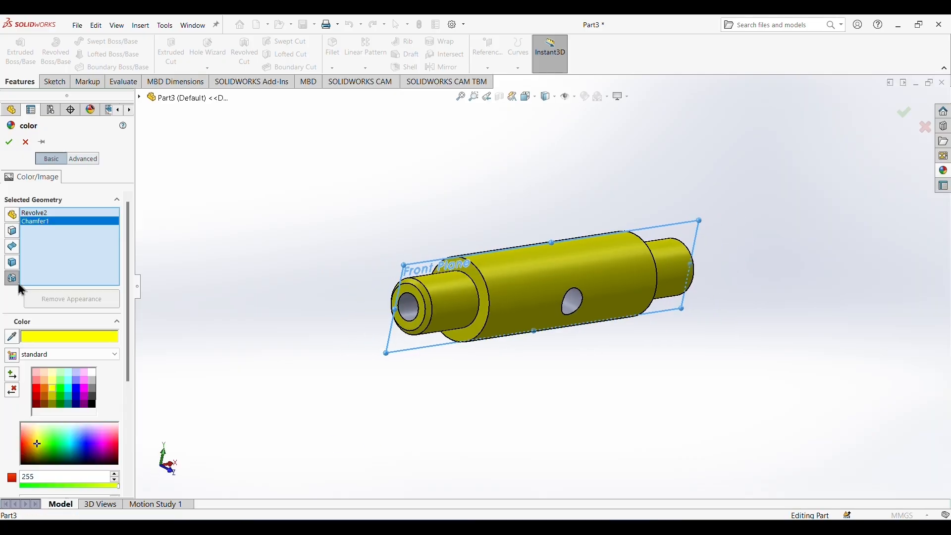
{"action": "left_click", "coordinate": [9, 143]}
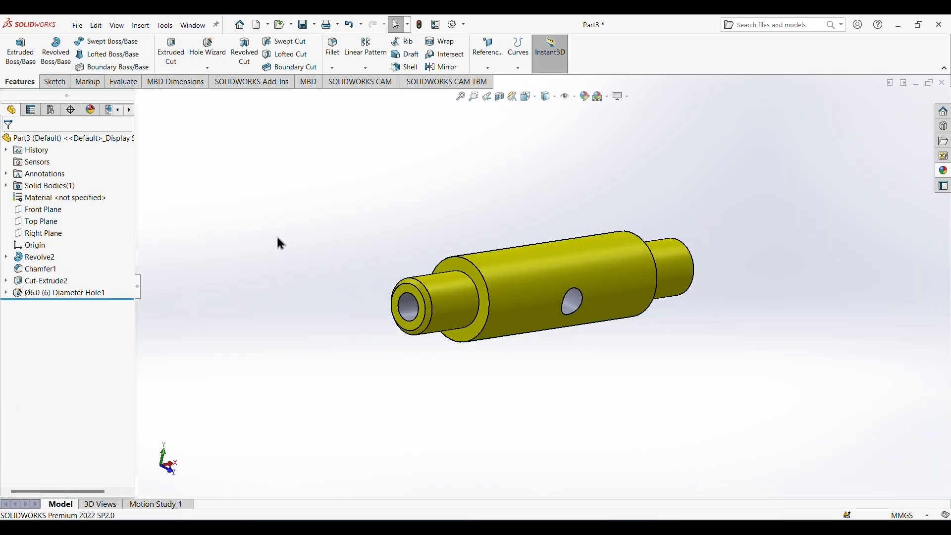
Save the shaft part in the Downloads folder as b5.
{"action": "middle_click_drag", "start_coordinate": [500, 420], "coordinate": [515, 421]}
{"action": "left_click", "coordinate": [77, 25]}
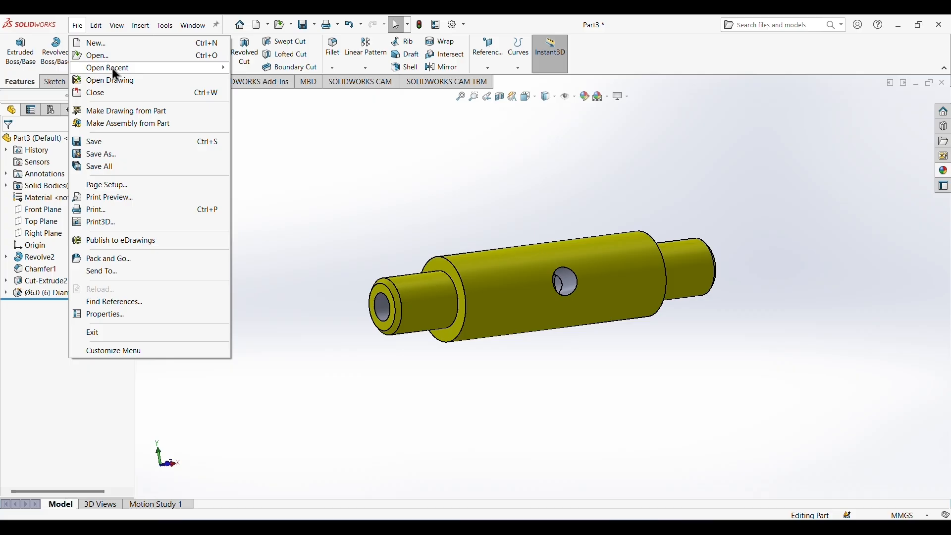
{"action": "left_click", "coordinate": [94, 142]}
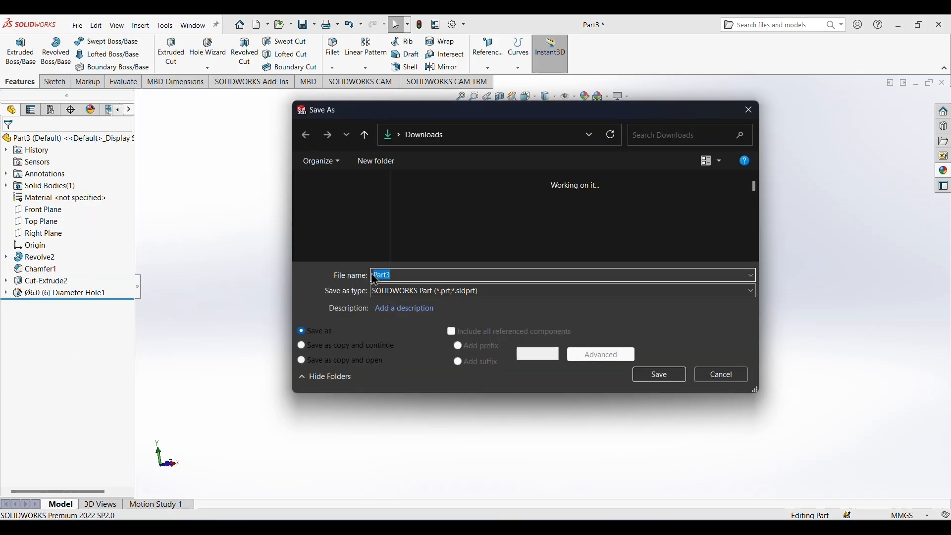
{"action": "type", "text": "b"}
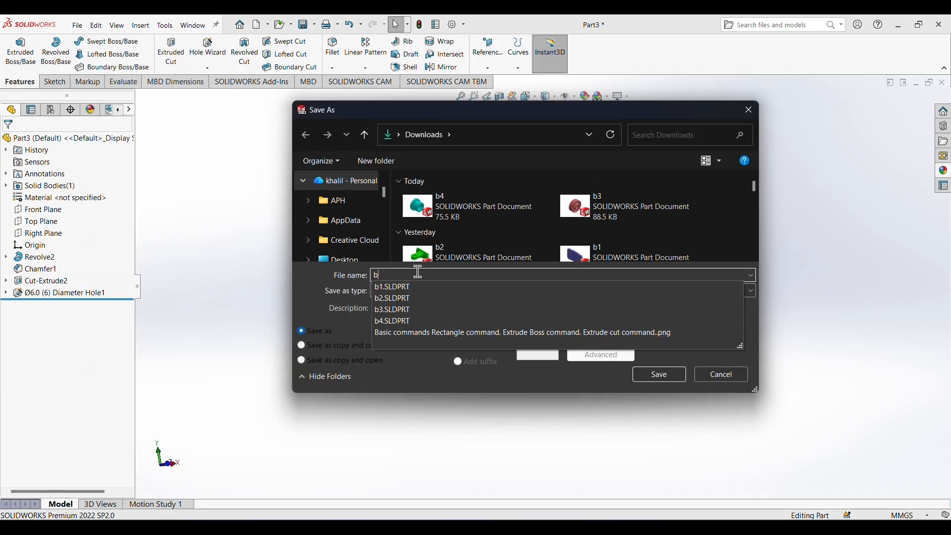
{"action": "type", "text": "5"}
{"action": "key", "text": "Return"}
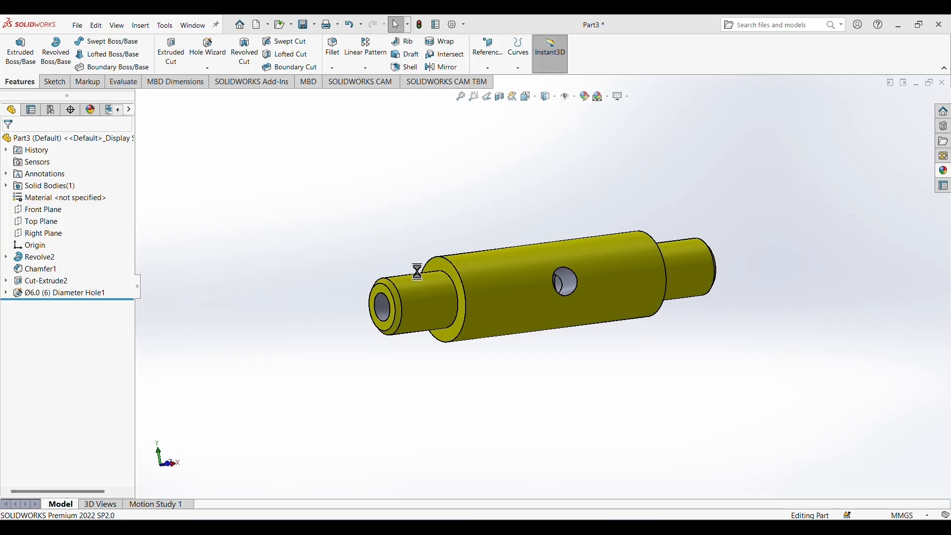
Create a new assembly document.
{"action": "middle_click_drag", "start_coordinate": [600, 204], "coordinate": [490, 218]}
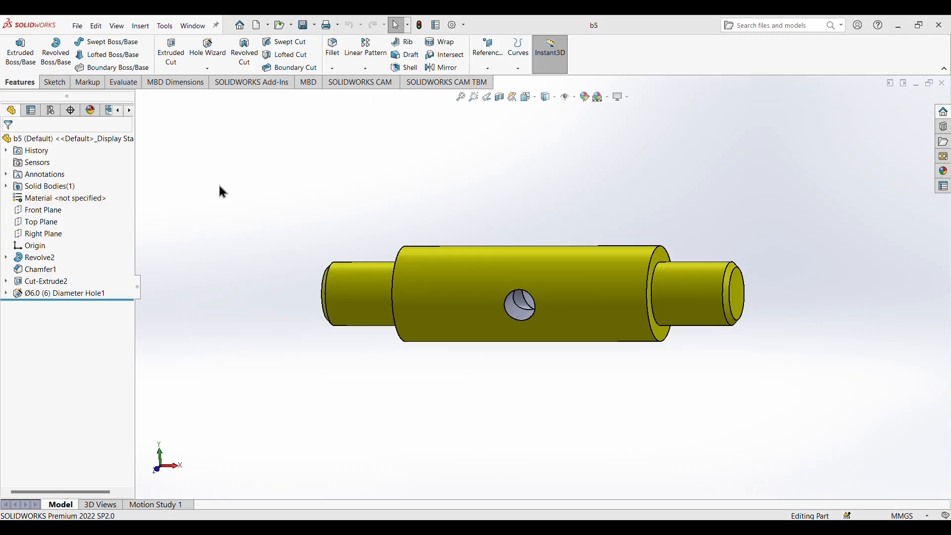
{"action": "left_click", "coordinate": [81, 28]}
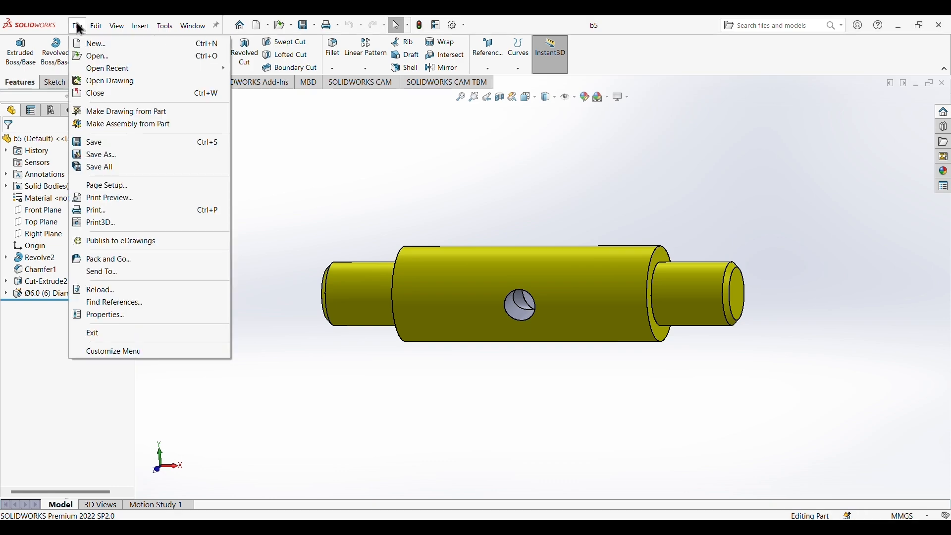
{"action": "left_click", "coordinate": [88, 41]}
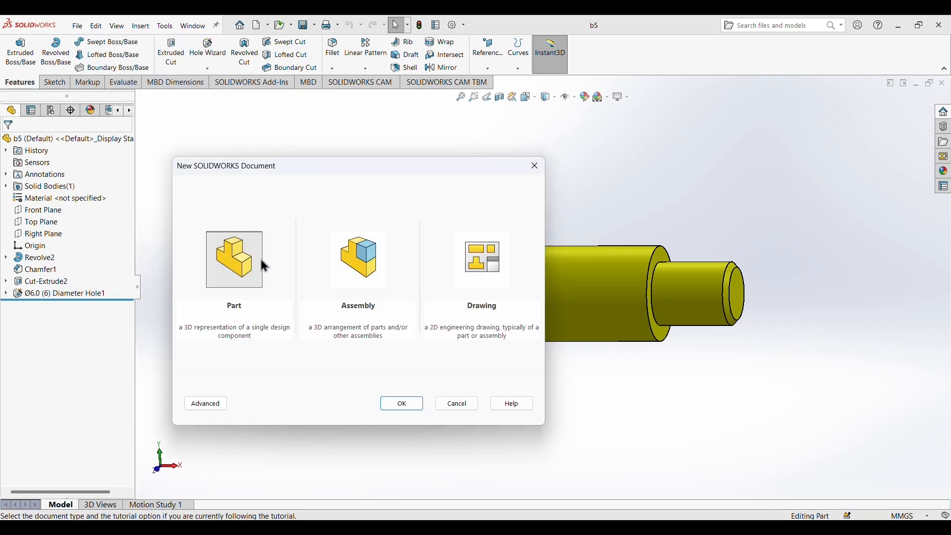
{"action": "left_click", "coordinate": [356, 262]}
{"action": "left_click", "coordinate": [402, 406]}
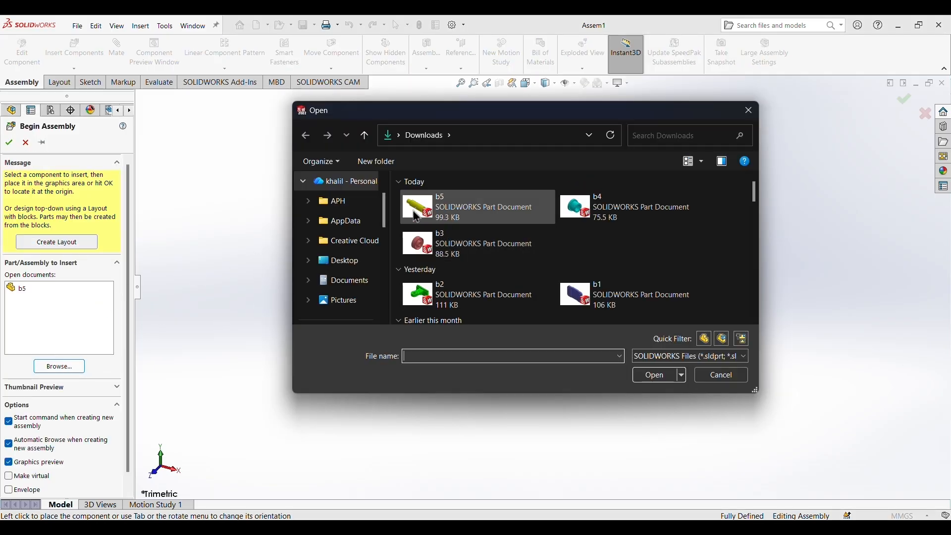
Load parts b1 to b5 from Downloads and place b1 as the first component, turned to lie flat with its raised face up.
{"action": "left_click_drag", "start_coordinate": [399, 203], "coordinate": [599, 205]}
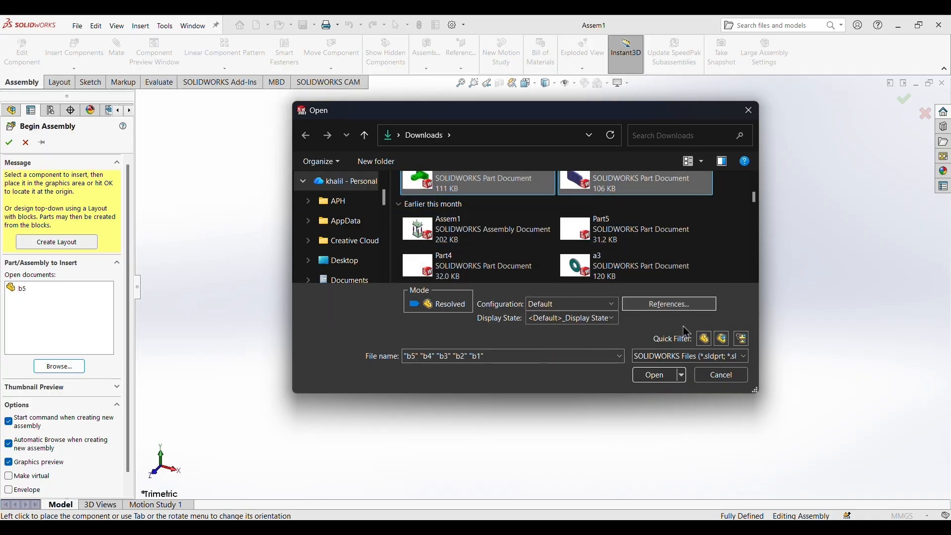
{"action": "left_click", "coordinate": [666, 379]}
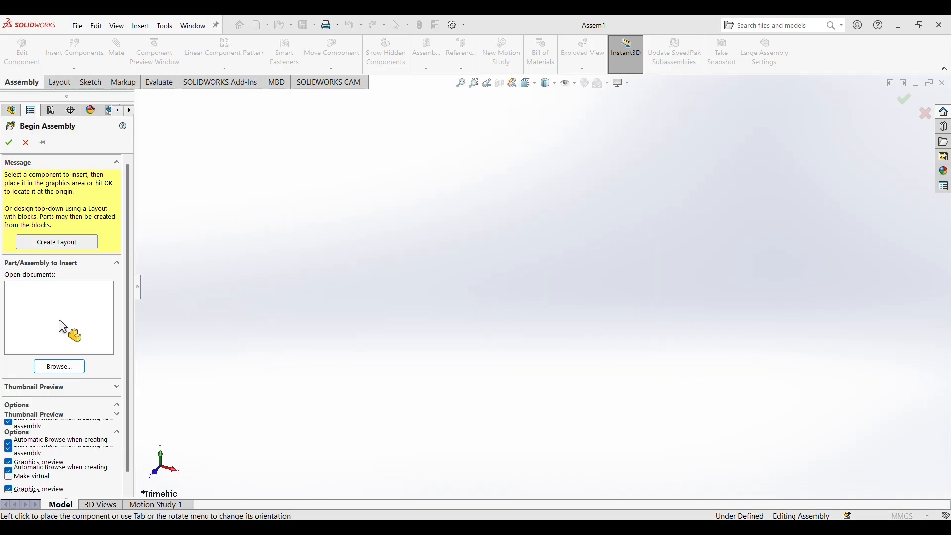
{"action": "left_click", "coordinate": [31, 340]}
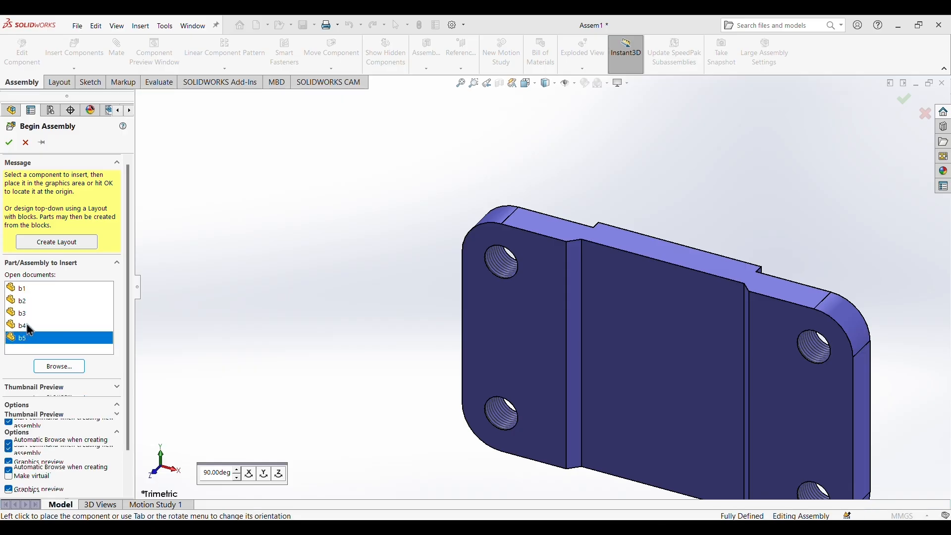
{"action": "left_click", "coordinate": [19, 289]}
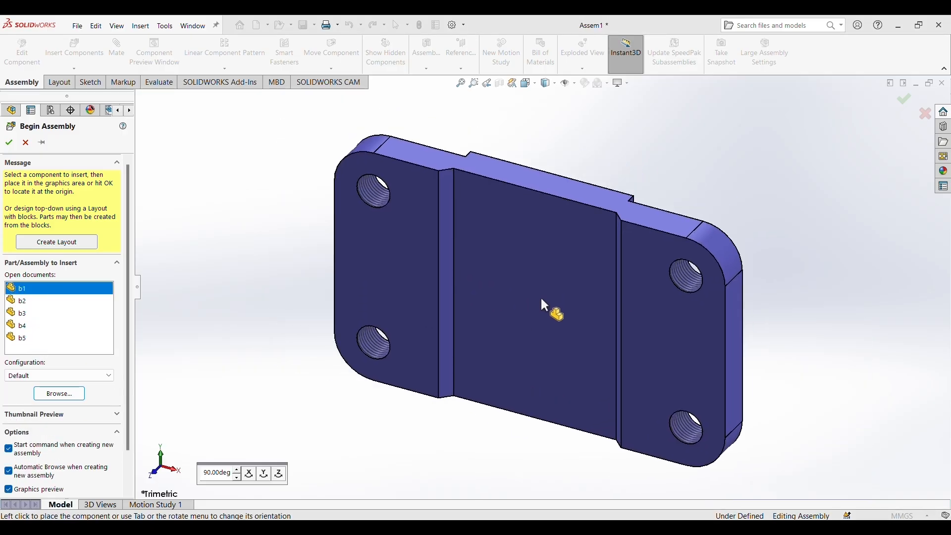
{"action": "key", "text": "Tab"}
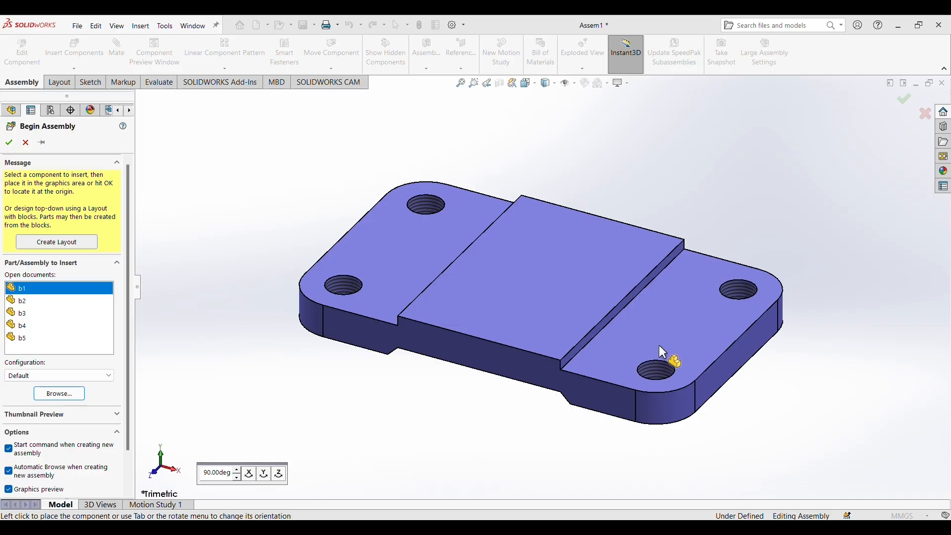
{"action": "left_click", "coordinate": [571, 315]}
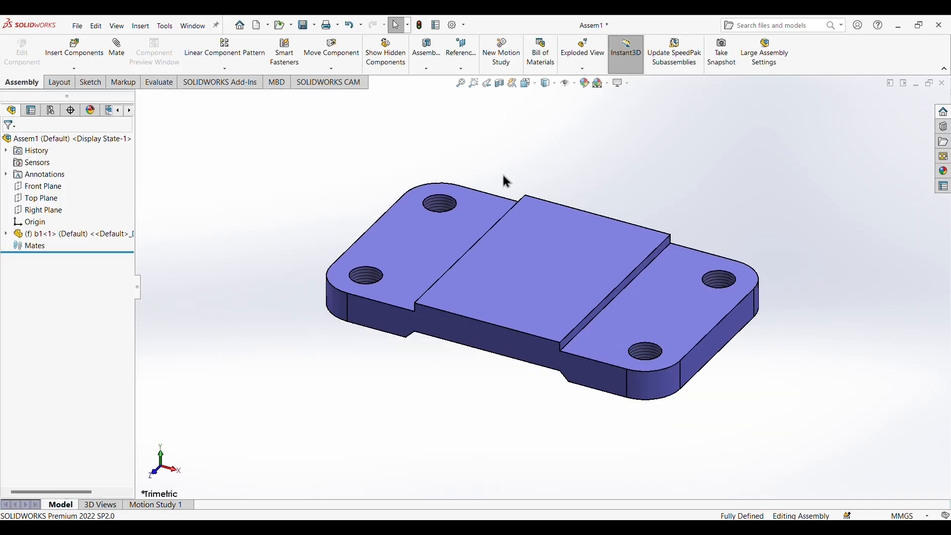
Start inserting part b2 from Downloads and rotate it about X in three 90-degree turns to stand upright on its foot.
{"action": "left_click", "coordinate": [75, 69]}
{"action": "left_click", "coordinate": [78, 82]}
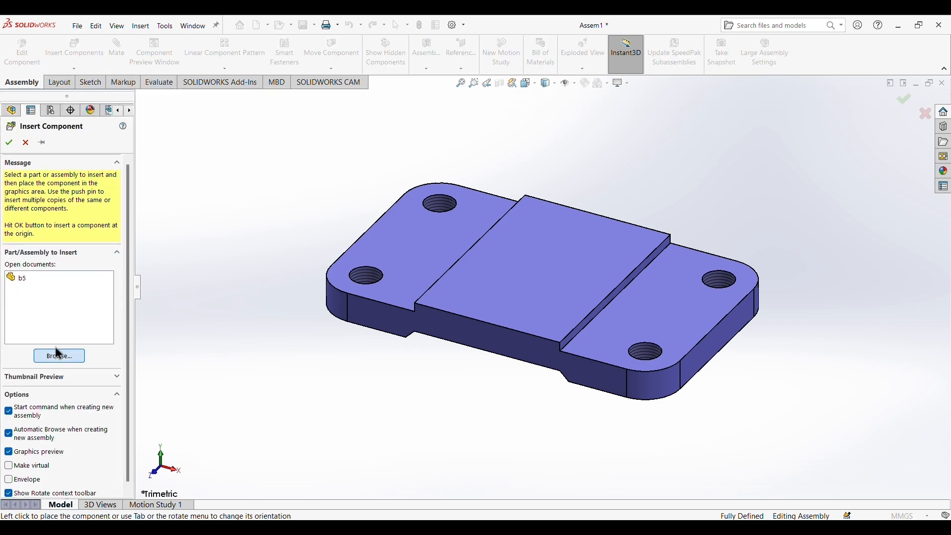
{"action": "left_click", "coordinate": [58, 354]}
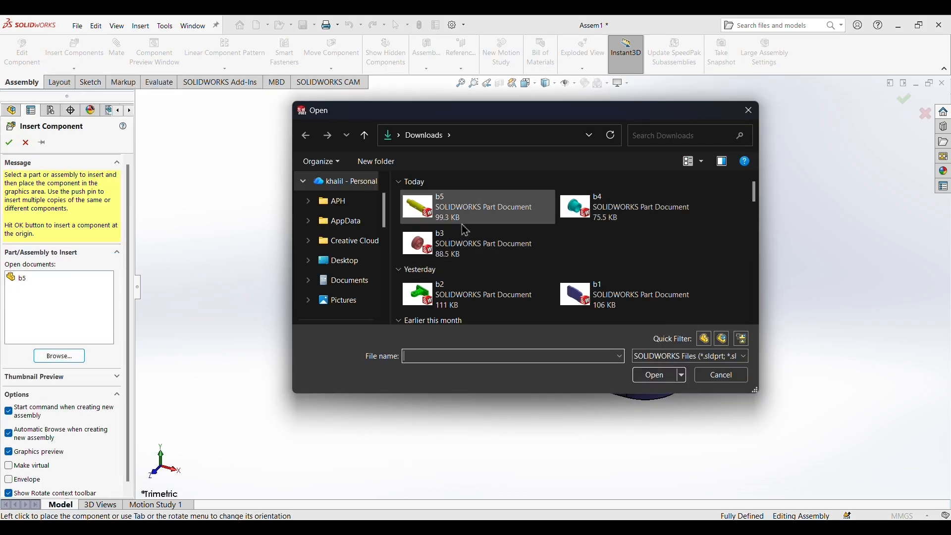
{"action": "left_click", "coordinate": [577, 294]}
{"action": "left_click", "coordinate": [655, 375]}
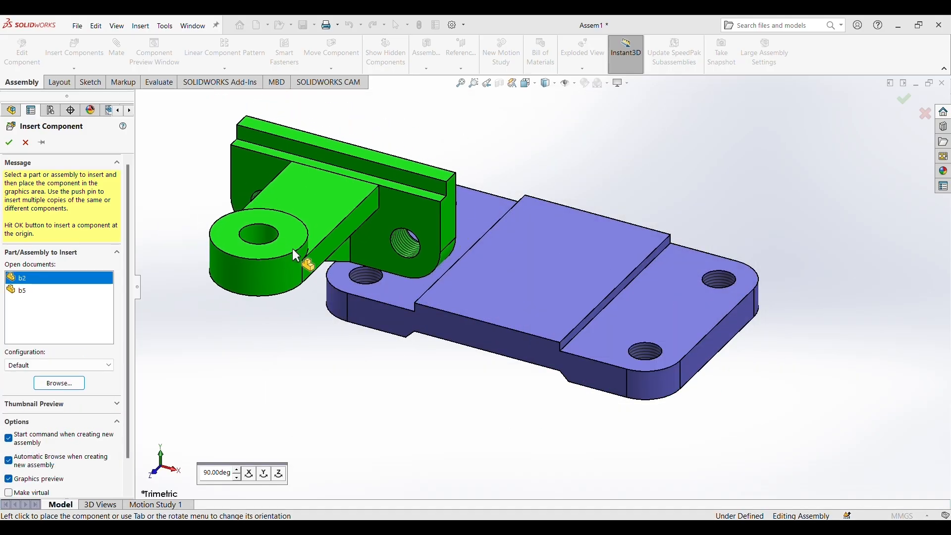
{"action": "right_click", "coordinate": [314, 247]}
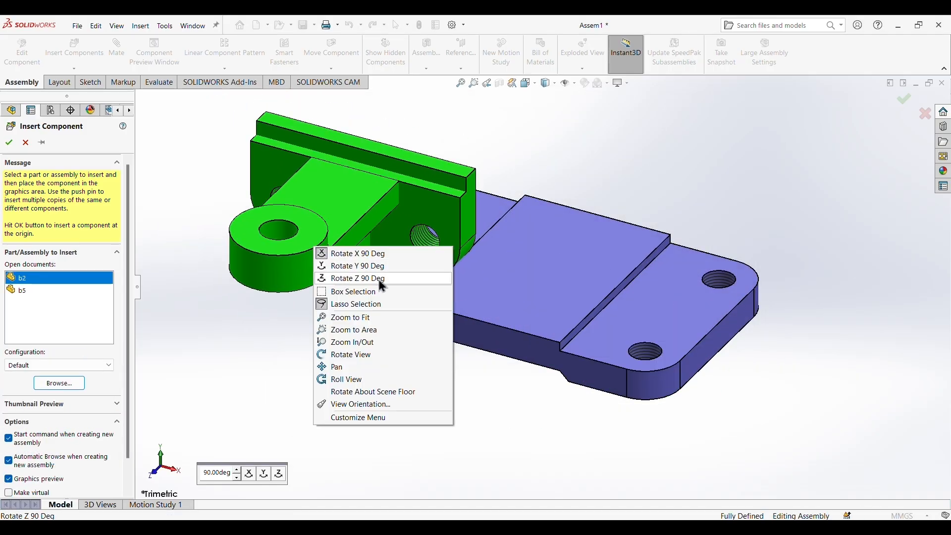
{"action": "left_click", "coordinate": [339, 254]}
{"action": "right_click", "coordinate": [339, 249]}
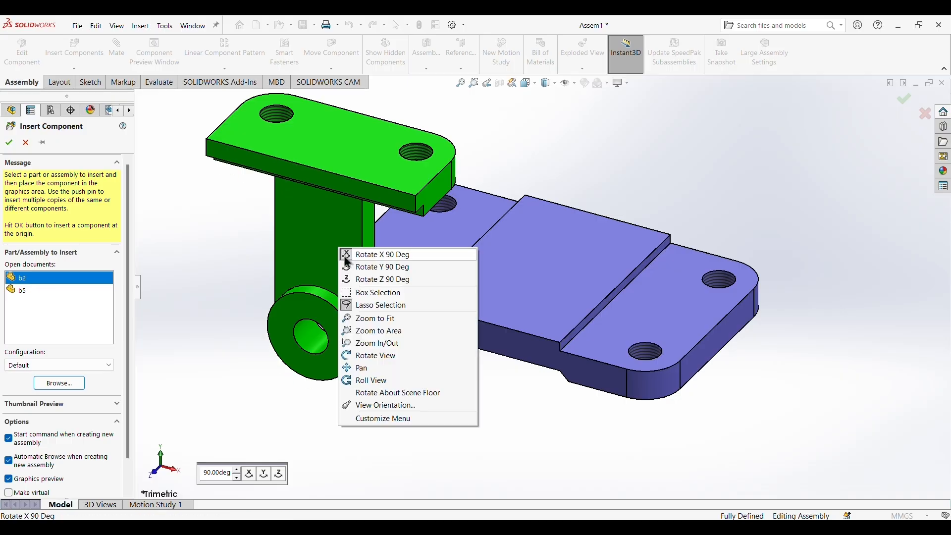
{"action": "left_click", "coordinate": [347, 257]}
{"action": "right_click", "coordinate": [354, 255]}
{"action": "left_click", "coordinate": [371, 263]}
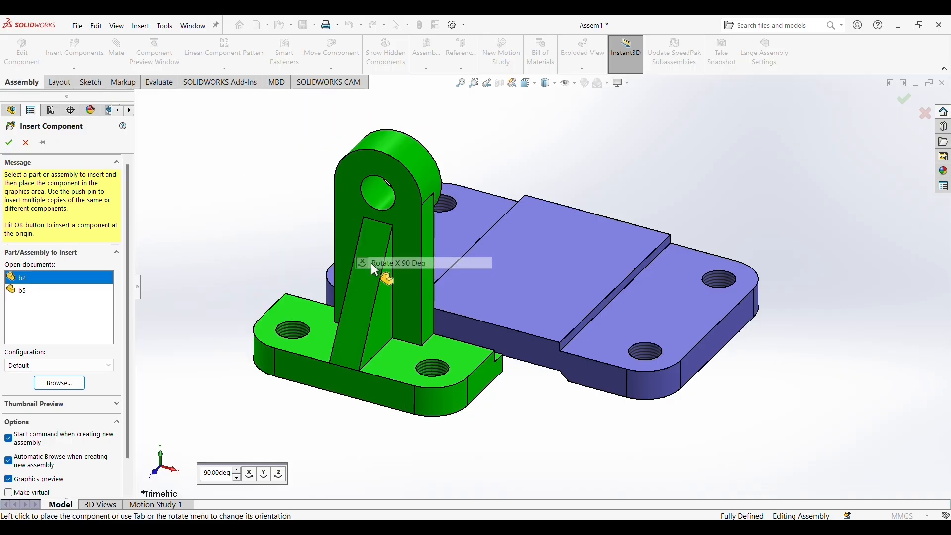
Rotate b2 about Y in three 90-degree turns so its rib faces outward, and place it above one end of b1.
{"action": "right_click", "coordinate": [305, 218]}
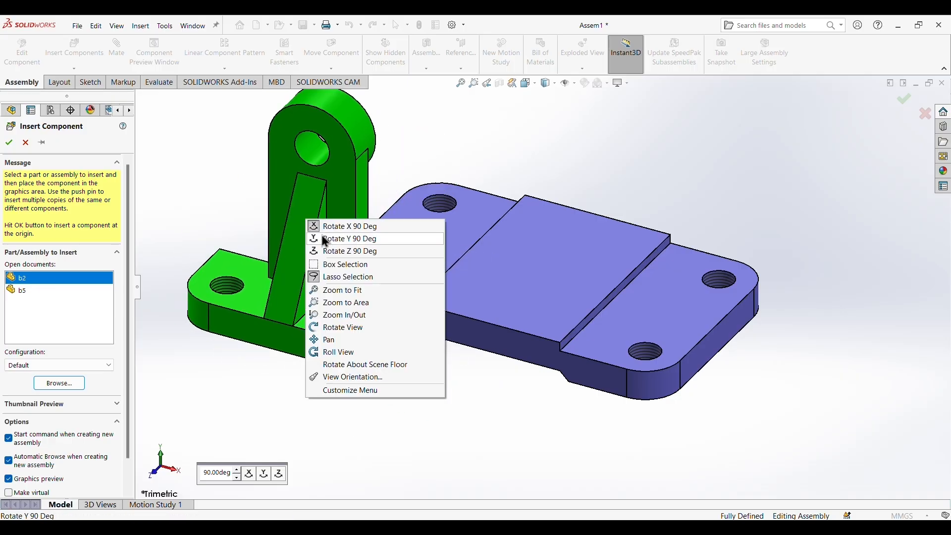
{"action": "left_click", "coordinate": [326, 239]}
{"action": "right_click", "coordinate": [327, 231]}
{"action": "left_click", "coordinate": [348, 256]}
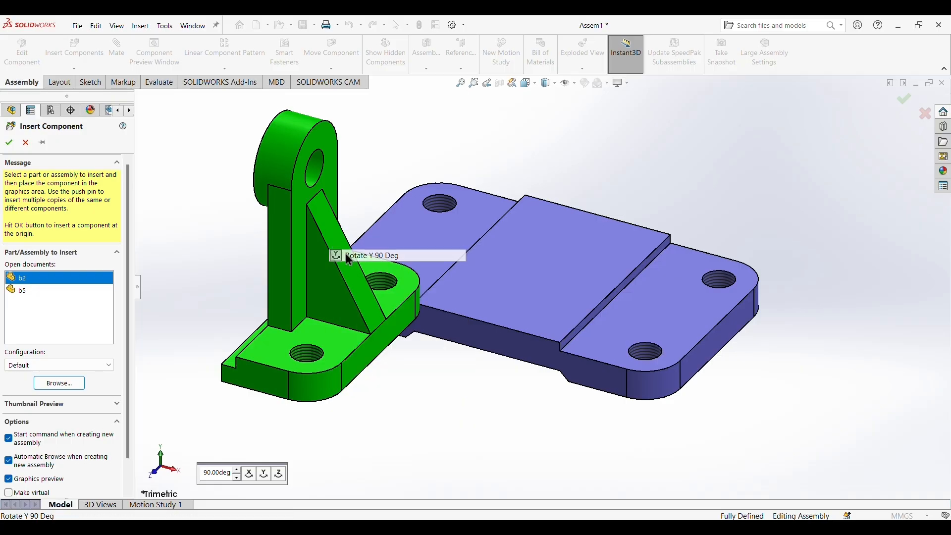
{"action": "right_click", "coordinate": [346, 252]}
{"action": "left_click", "coordinate": [368, 269]}
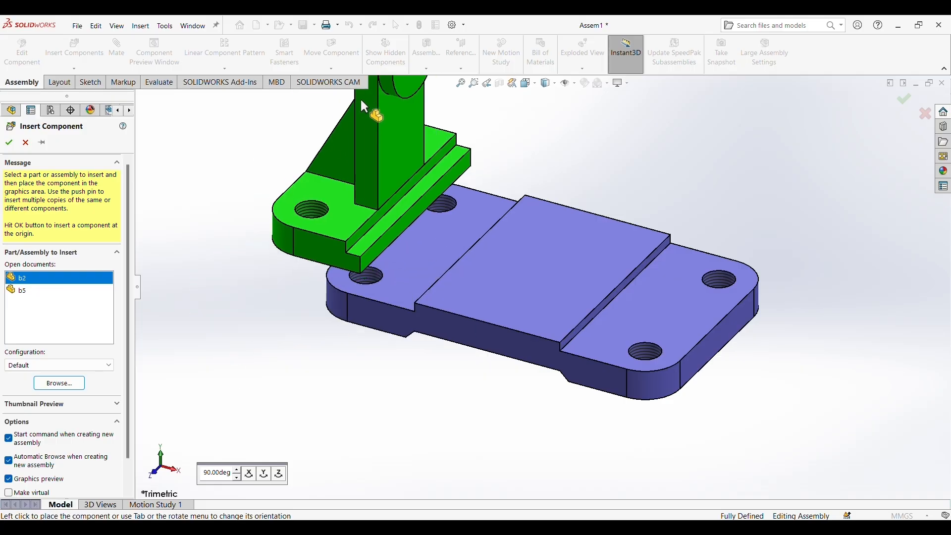
{"action": "left_click", "coordinate": [369, 115]}
Add a concentric mate between b2's front foot hole and the adjacent corner hole of b1, and lift b2 clear of the base.
{"action": "scroll", "coordinate": [494, 219], "scroll_direction": "up", "scroll_amount": 3}
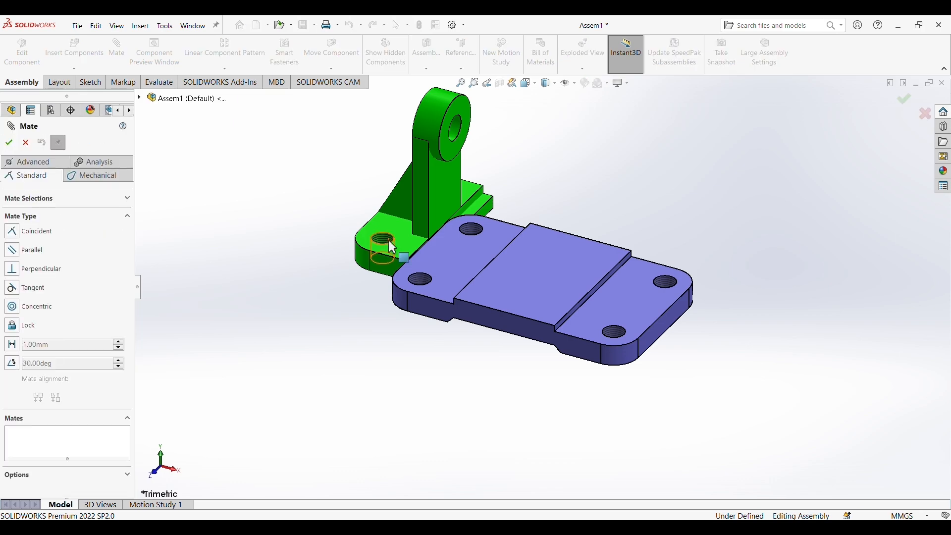
{"action": "left_click", "coordinate": [14, 310]}
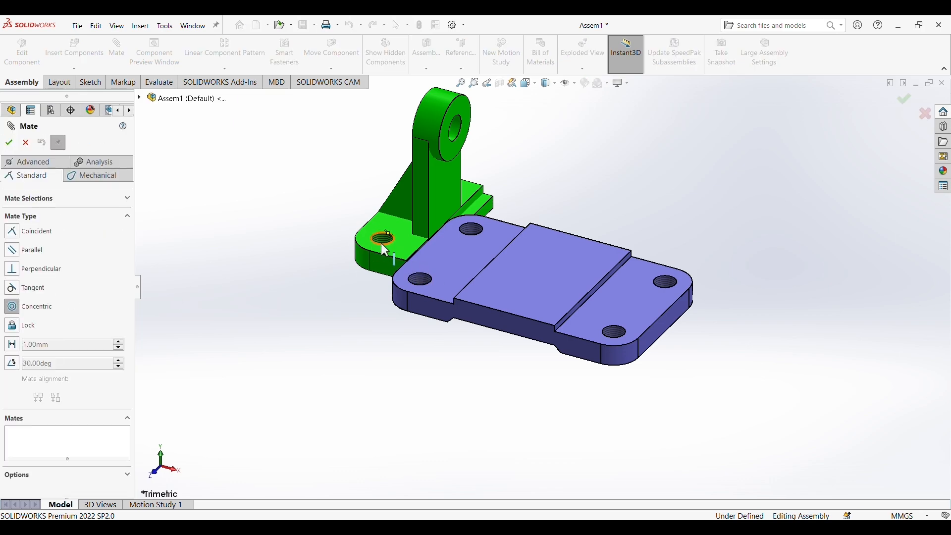
{"action": "left_click", "coordinate": [389, 250]}
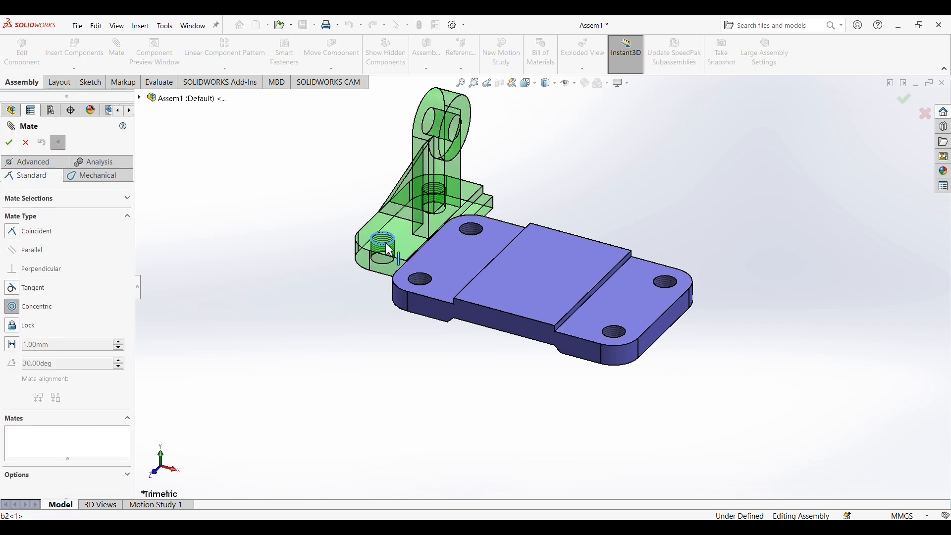
{"action": "left_click", "coordinate": [424, 287]}
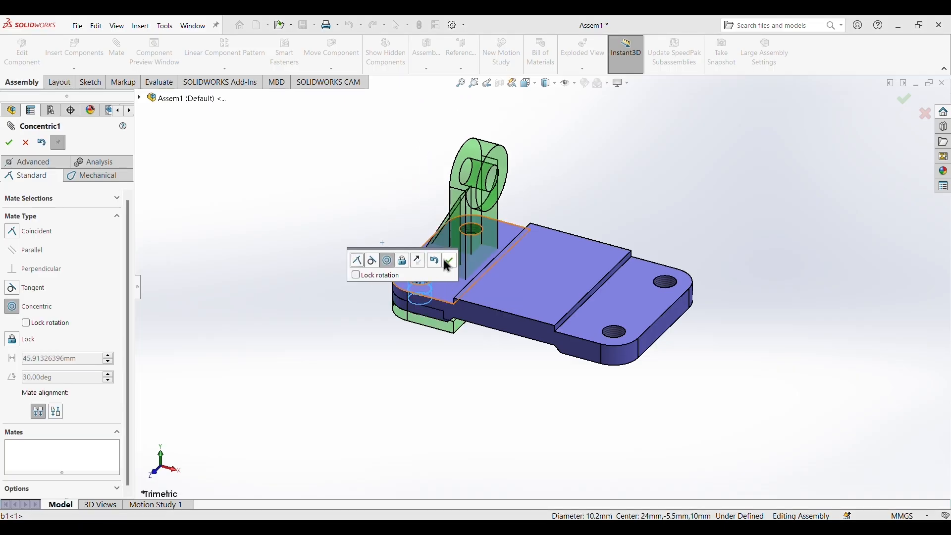
{"action": "left_click", "coordinate": [449, 260]}
{"action": "left_click_drag", "start_coordinate": [466, 214], "coordinate": [472, 131]}
{"action": "middle_click_drag", "start_coordinate": [647, 223], "coordinate": [569, 191]}
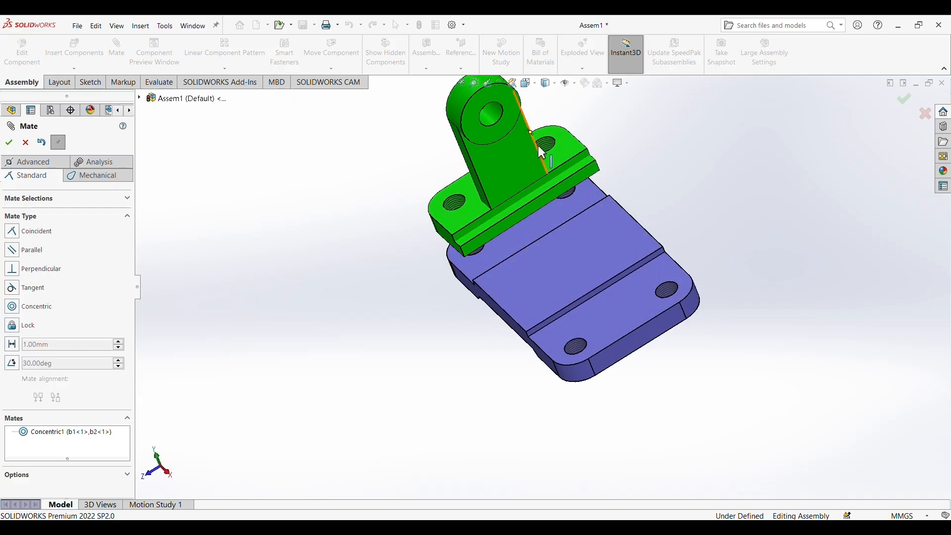
Add a concentric mate between b2's other foot hole and the remaining hole at the same end of b1.
{"action": "left_click", "coordinate": [19, 307]}
{"action": "left_click", "coordinate": [553, 149]}
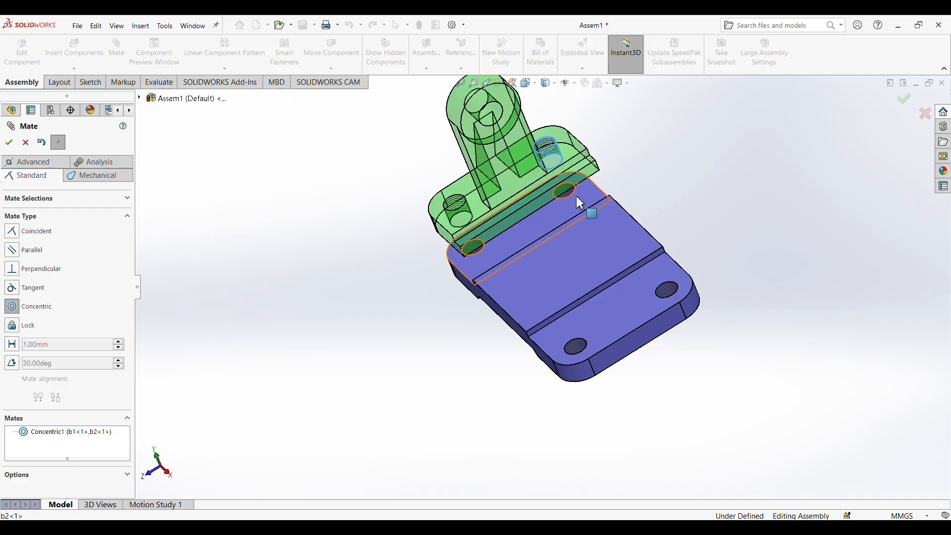
{"action": "left_click", "coordinate": [569, 194]}
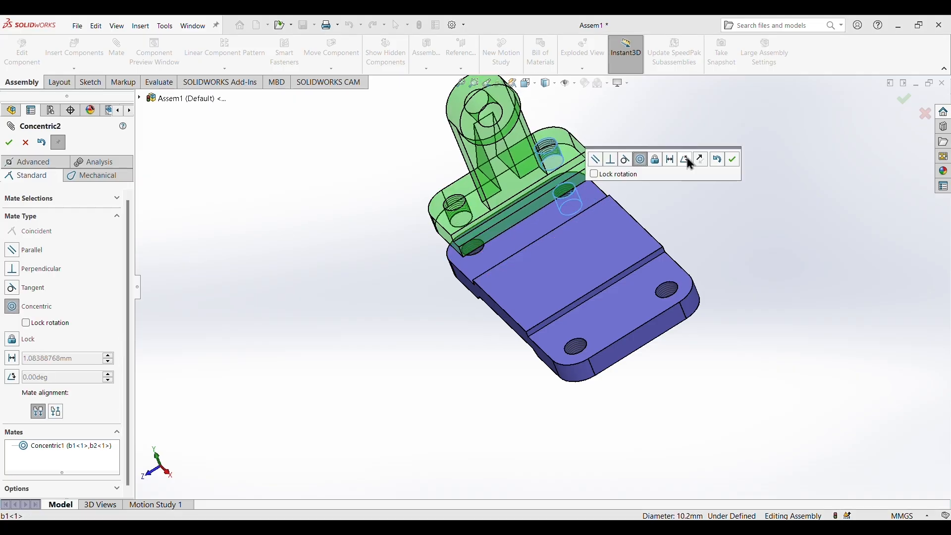
{"action": "left_click", "coordinate": [733, 159]}
Add a coincident mate between b2's underside and the lower end face of b1, and finish mating.
{"action": "middle_click_drag", "start_coordinate": [547, 384], "coordinate": [398, 363]}
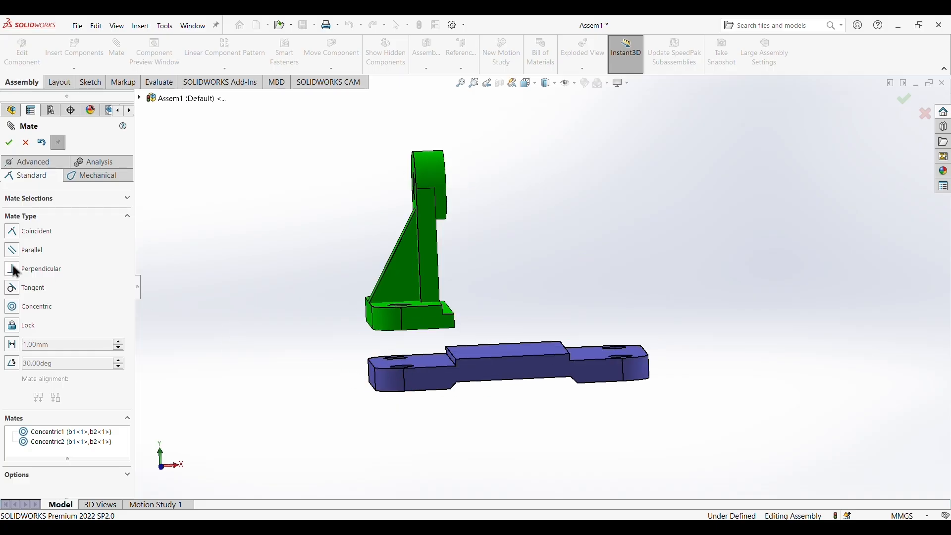
{"action": "left_click", "coordinate": [11, 232]}
{"action": "middle_click_drag", "start_coordinate": [448, 388], "coordinate": [448, 355]}
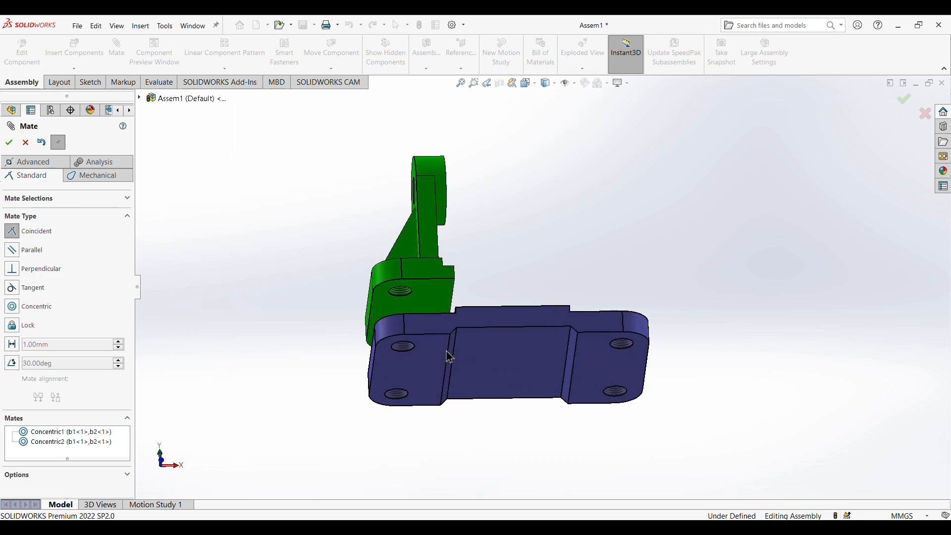
{"action": "left_click", "coordinate": [435, 308]}
{"action": "middle_click_drag", "start_coordinate": [481, 268], "coordinate": [492, 360]}
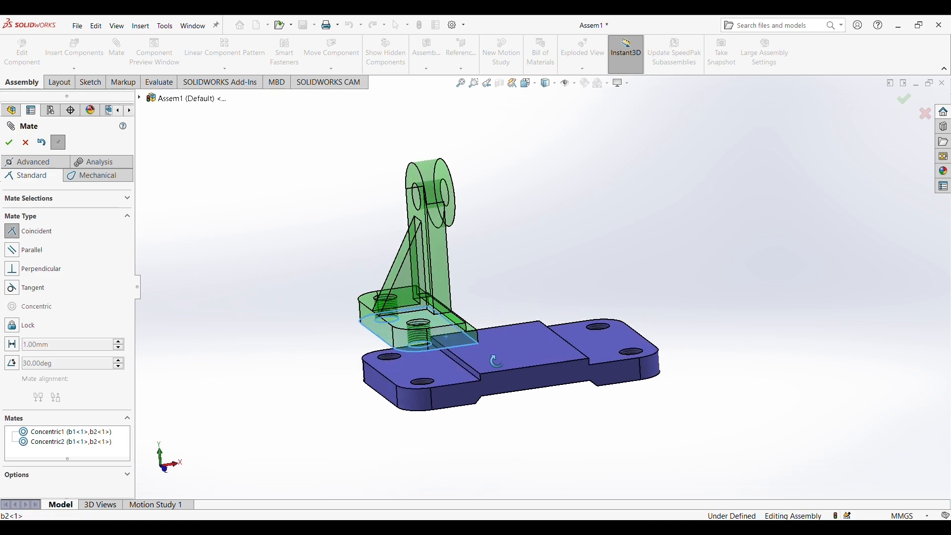
{"action": "left_click", "coordinate": [447, 371]}
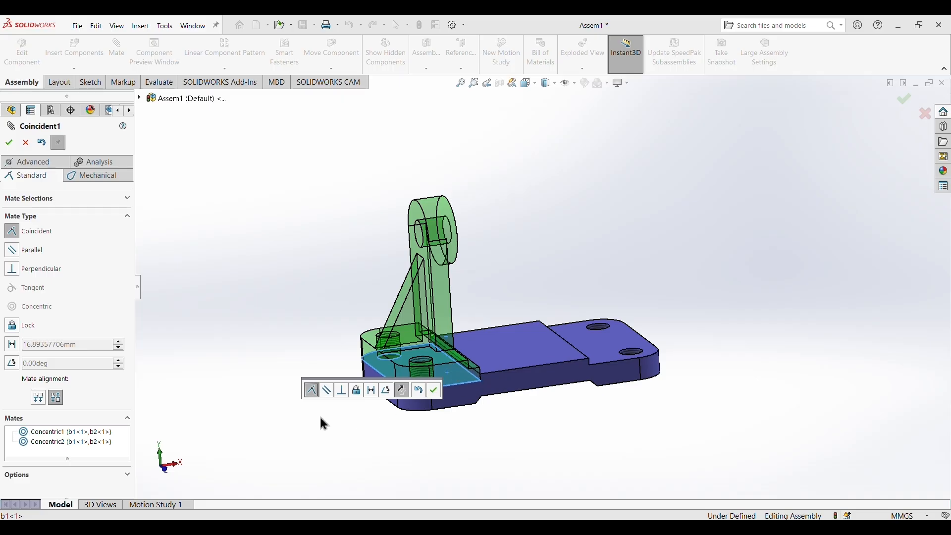
{"action": "left_click", "coordinate": [434, 390]}
{"action": "middle_click_drag", "start_coordinate": [433, 391], "coordinate": [623, 413]}
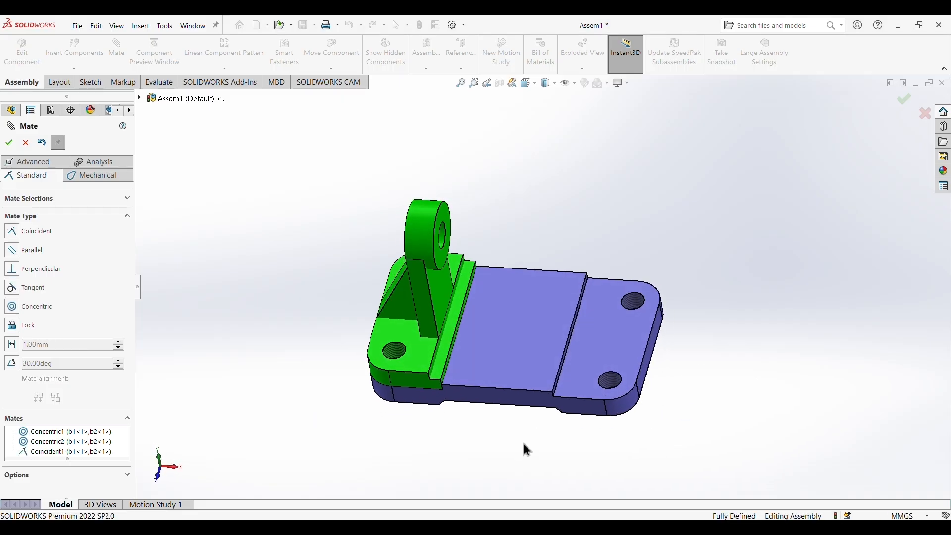
{"action": "middle_click_drag", "start_coordinate": [524, 444], "coordinate": [543, 415]}
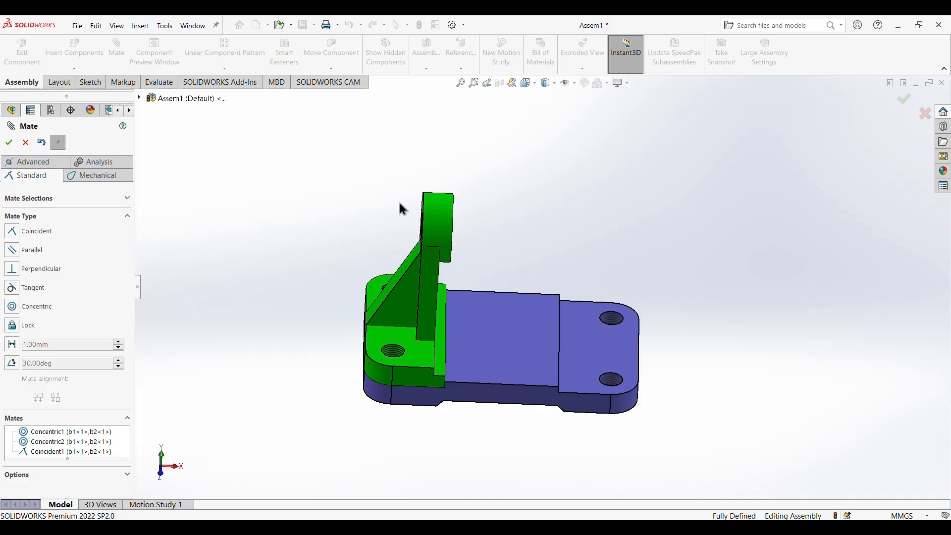
{"action": "left_click", "coordinate": [9, 142]}
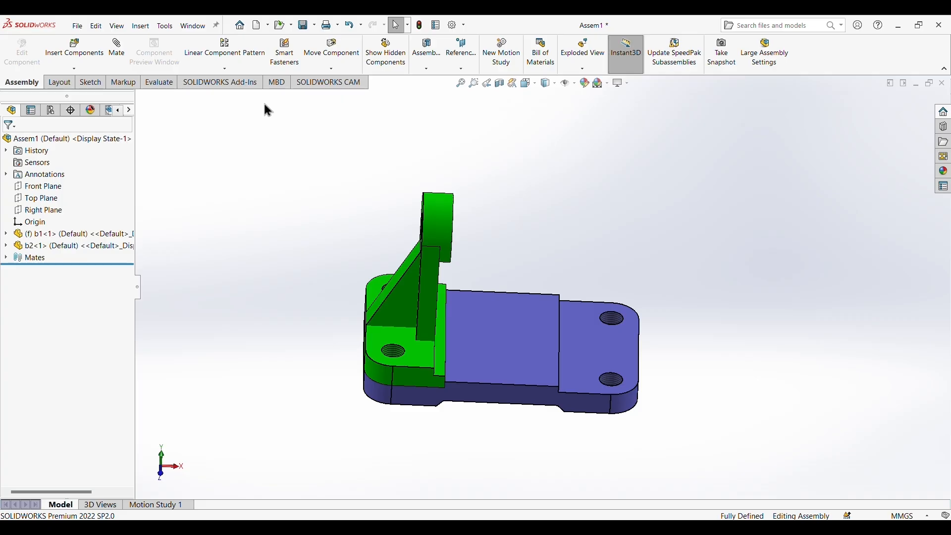
Mirror bracket b2 to the opposite end of the base about b1's Right Plane, showing the reference planes for selection.
{"action": "left_click", "coordinate": [231, 71]}
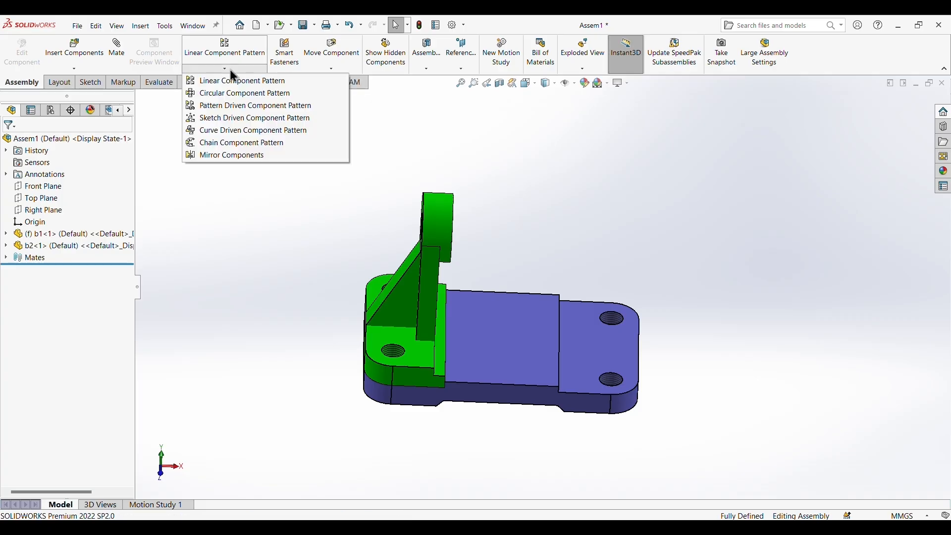
{"action": "left_click", "coordinate": [221, 157]}
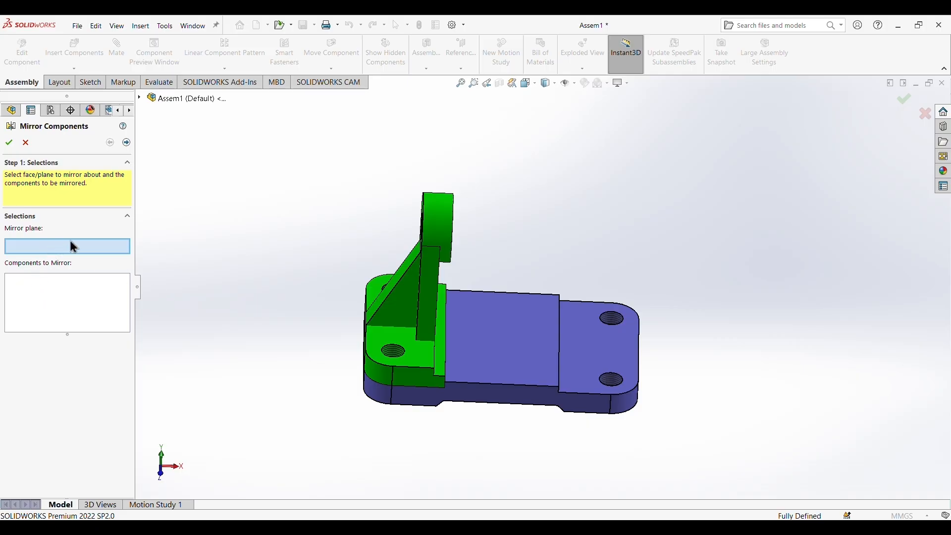
{"action": "left_click", "coordinate": [545, 320]}
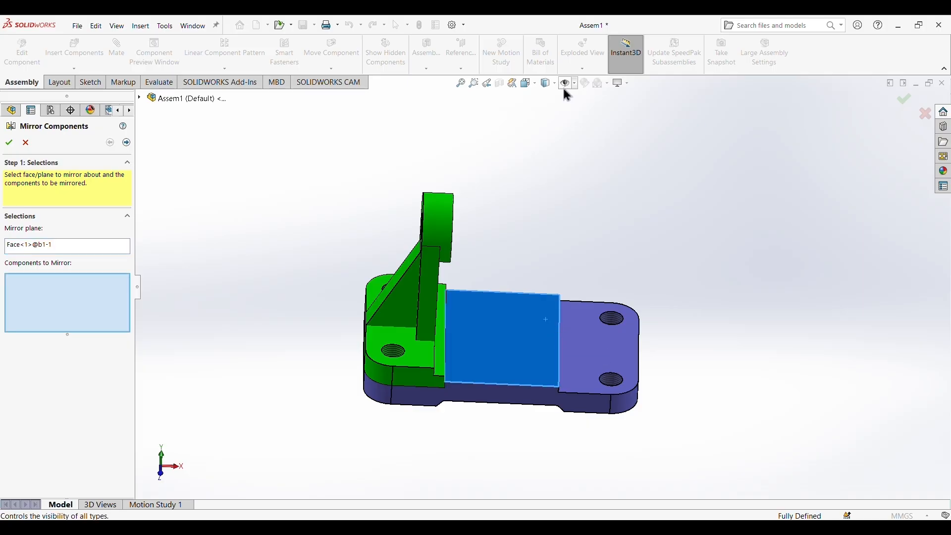
{"action": "left_click", "coordinate": [575, 83]}
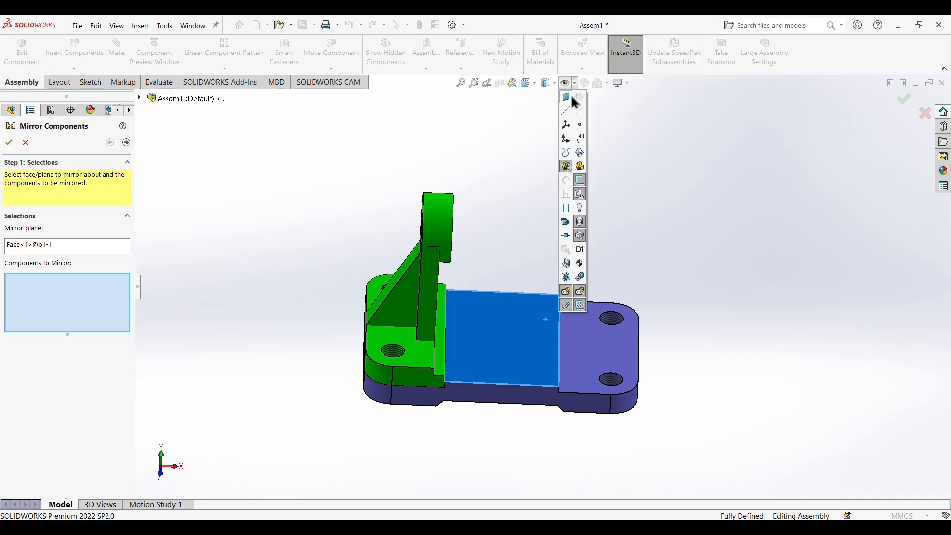
{"action": "left_click", "coordinate": [582, 97]}
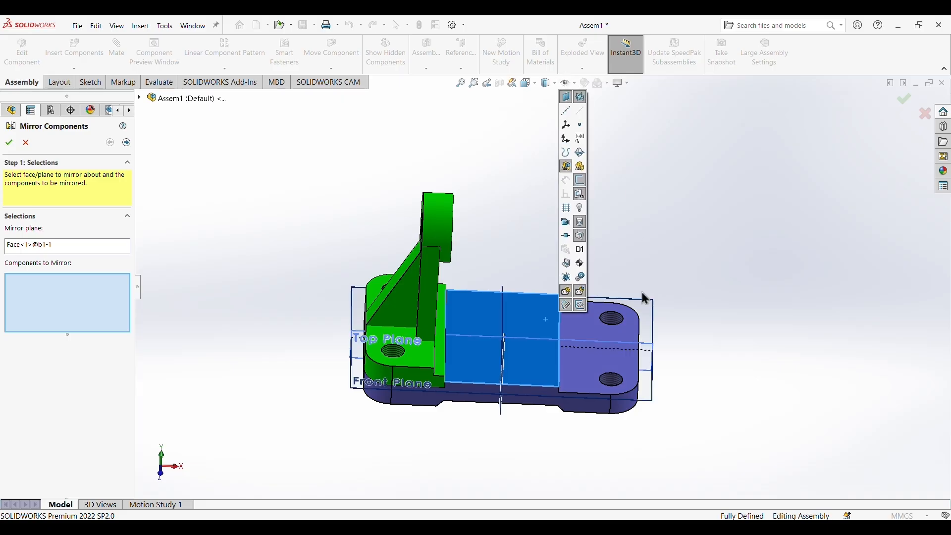
{"action": "middle_click_drag", "start_coordinate": [700, 252], "coordinate": [523, 337]}
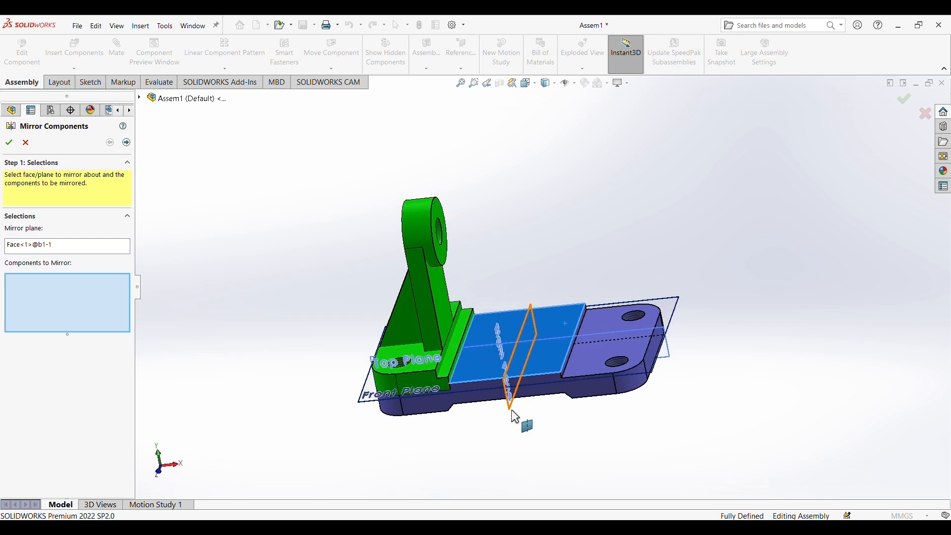
{"action": "left_click", "coordinate": [509, 410]}
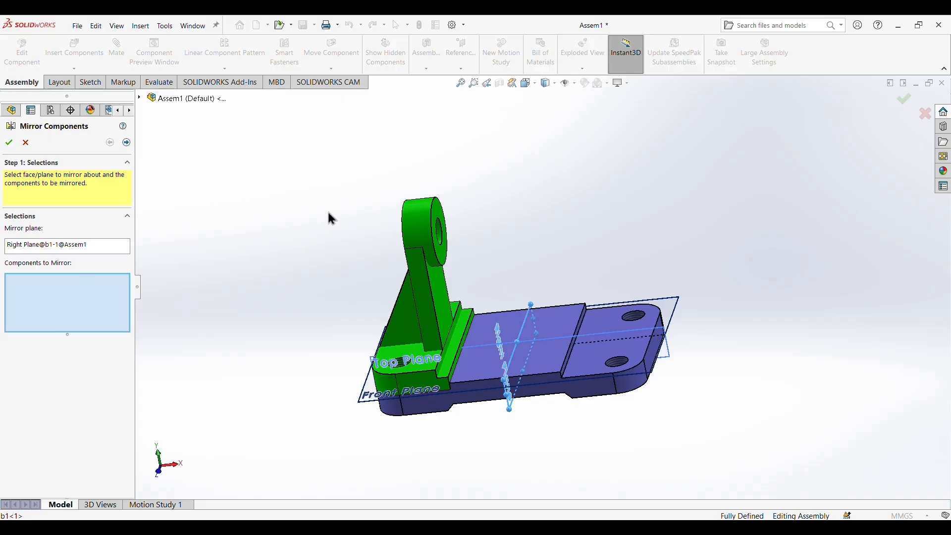
{"action": "left_click", "coordinate": [426, 229]}
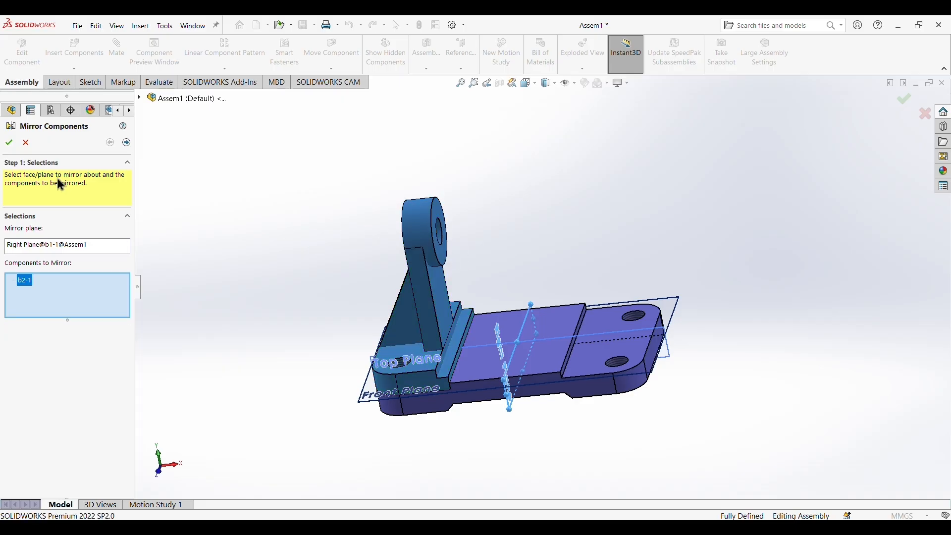
{"action": "left_click", "coordinate": [127, 142]}
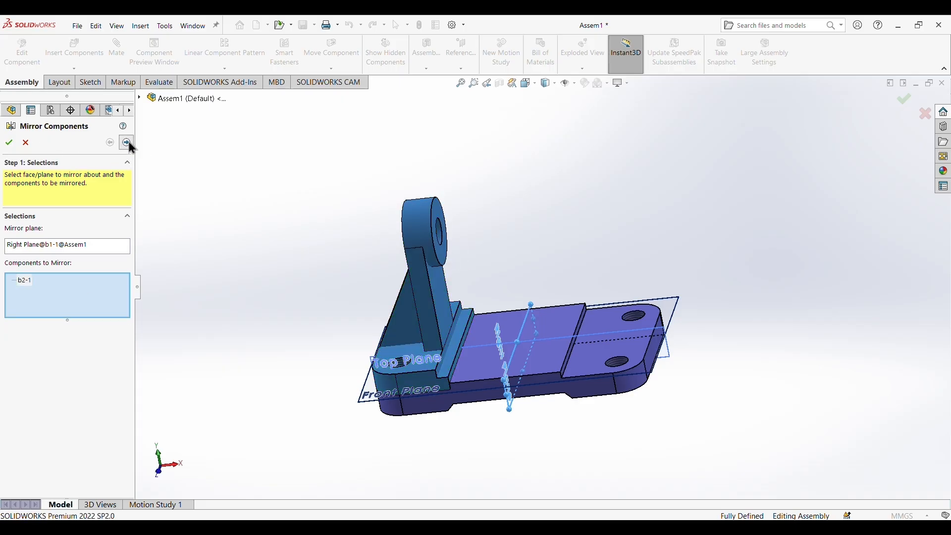
{"action": "left_click", "coordinate": [9, 142]}
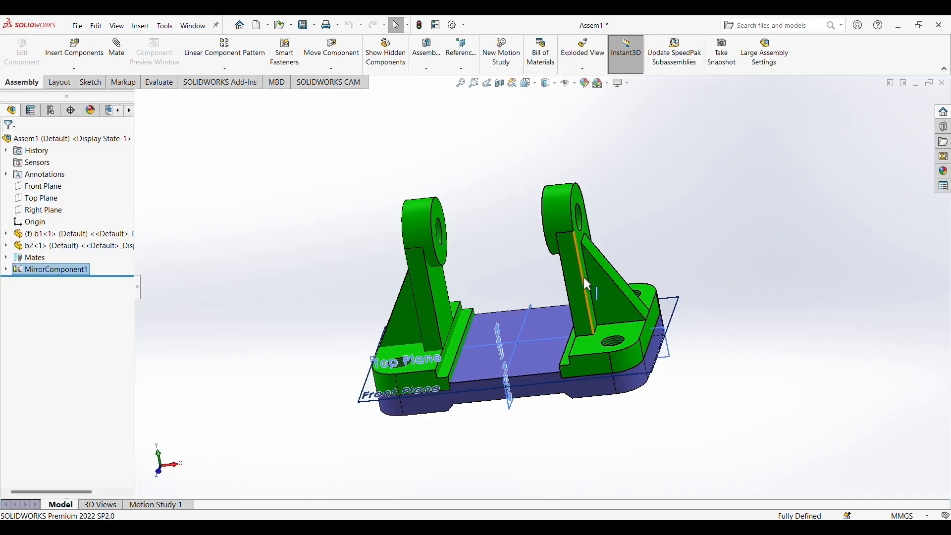
Hide the reference planes in the assembly.
{"action": "middle_click_drag", "start_coordinate": [680, 326], "coordinate": [711, 314]}
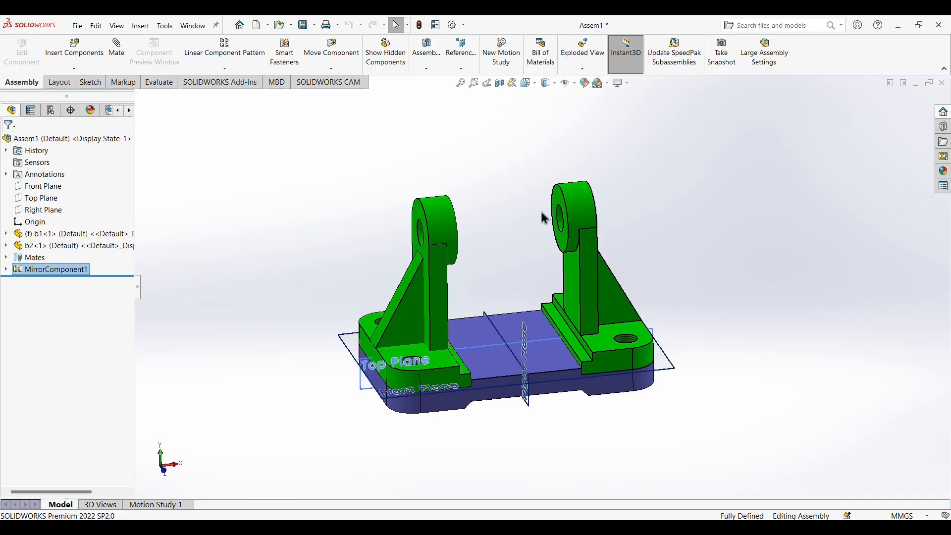
{"action": "left_click", "coordinate": [574, 83]}
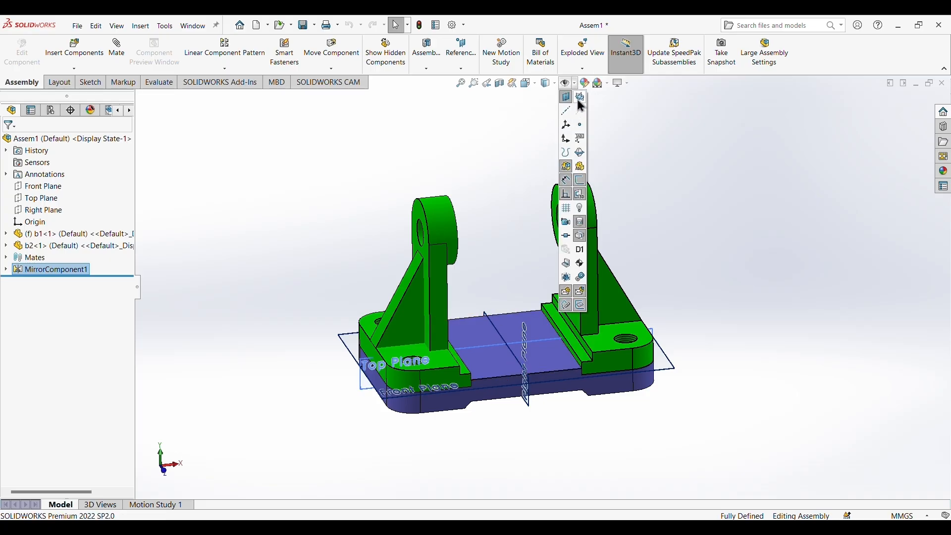
{"action": "left_click", "coordinate": [577, 98]}
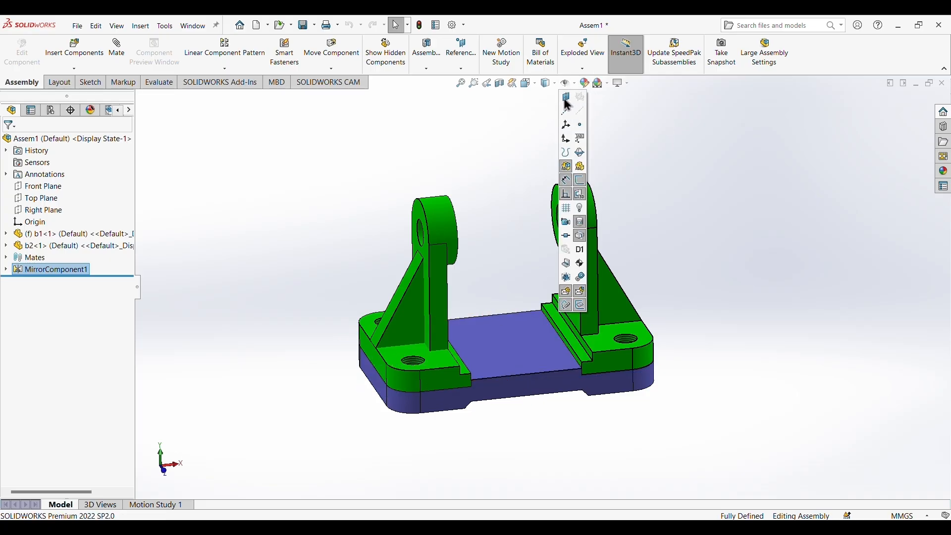
{"action": "middle_click_drag", "start_coordinate": [720, 283], "coordinate": [723, 241]}
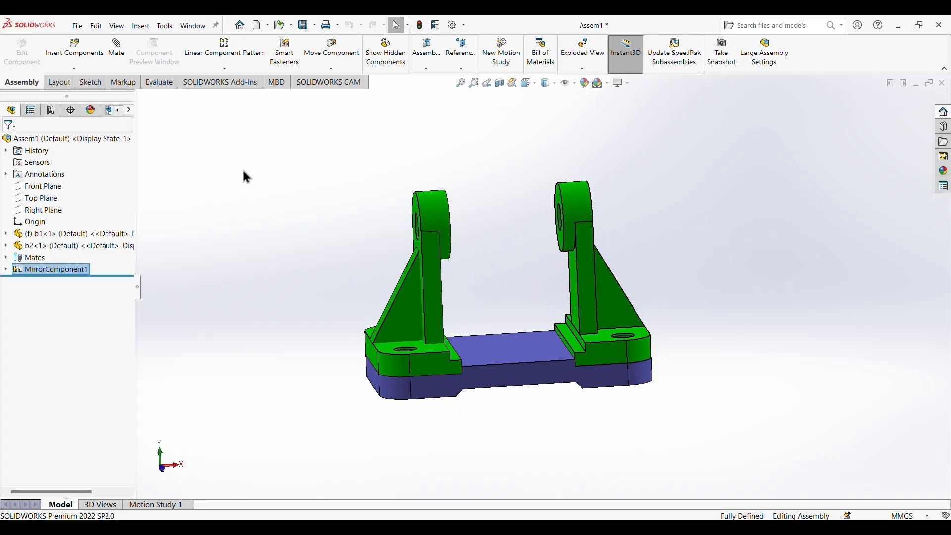
Insert roller b3 and shaft b5 from the saved parts and place them side by side, clear of the brackets.
{"action": "left_click", "coordinate": [75, 69]}
{"action": "left_click", "coordinate": [69, 79]}
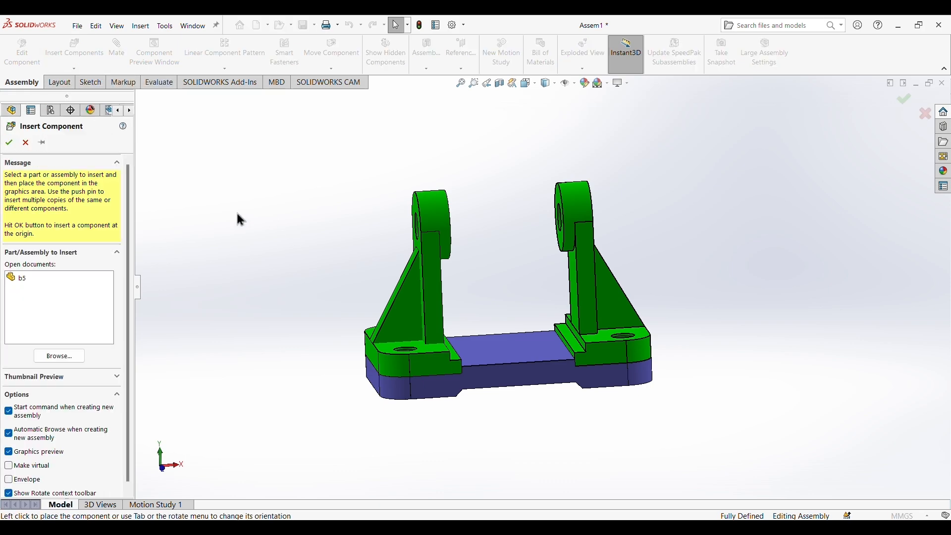
{"action": "left_click", "coordinate": [60, 356]}
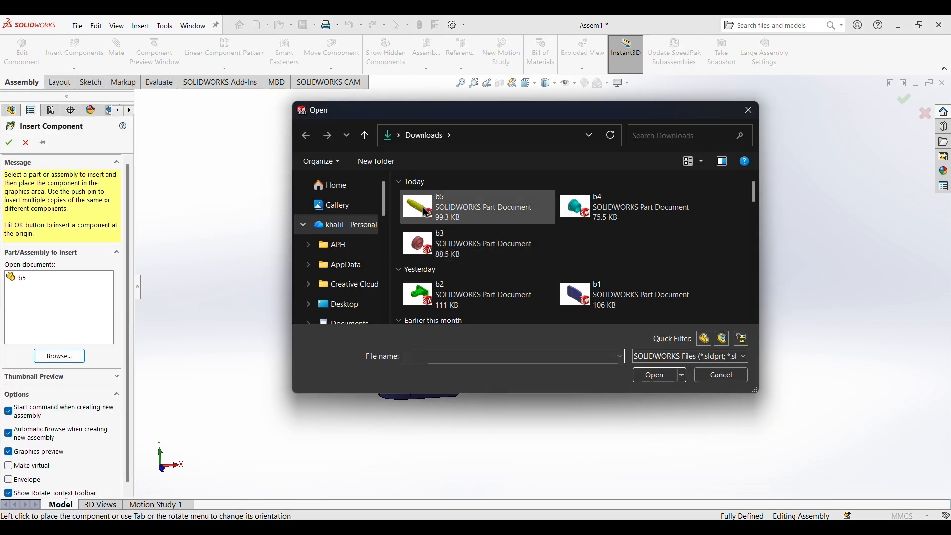
{"action": "left_click", "coordinate": [418, 207]}
{"action": "left_click", "coordinate": [419, 244], "text": "ctrl"}
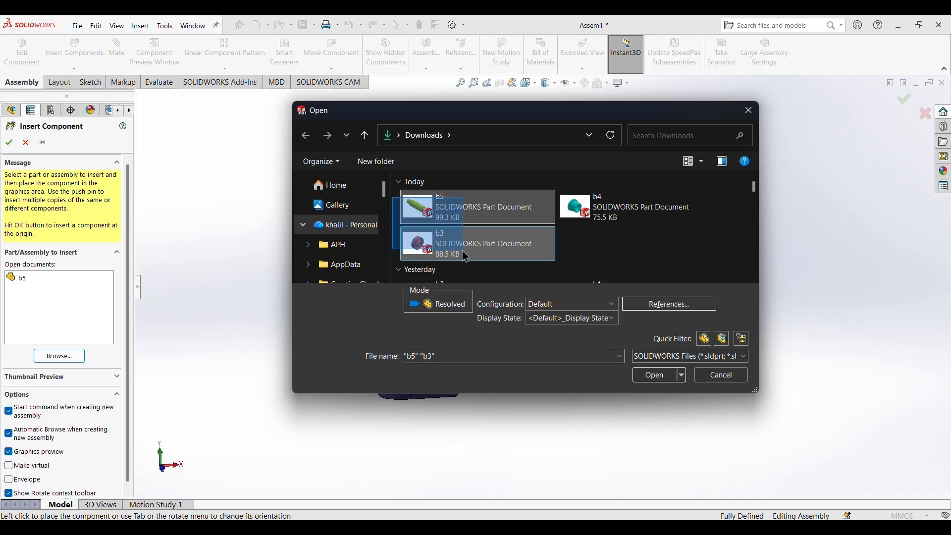
{"action": "left_click", "coordinate": [655, 377]}
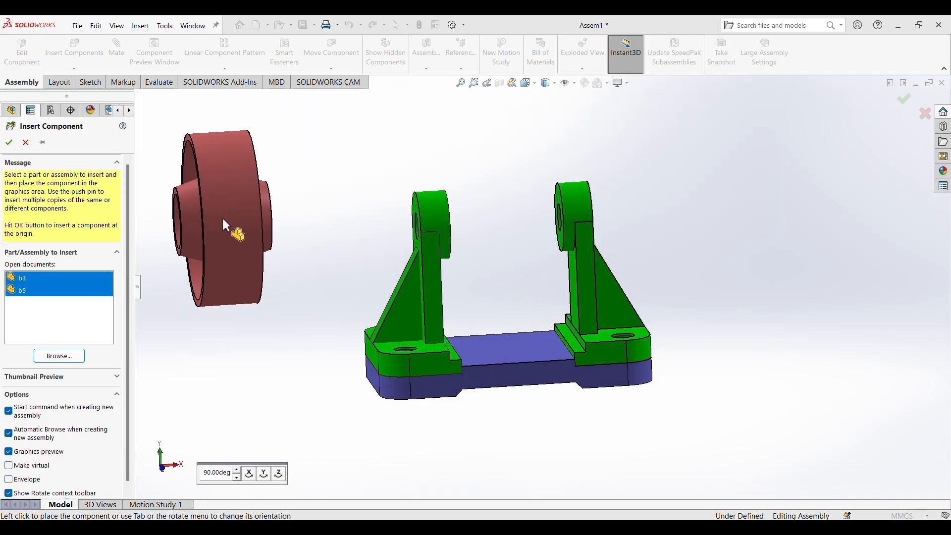
{"action": "scroll", "coordinate": [230, 227], "scroll_direction": "up", "scroll_amount": 4}
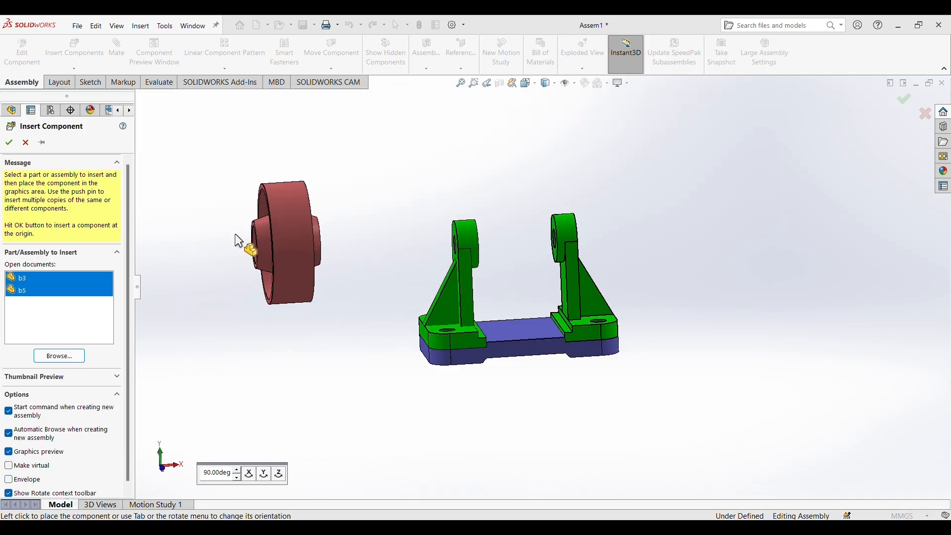
{"action": "left_click", "coordinate": [304, 247]}
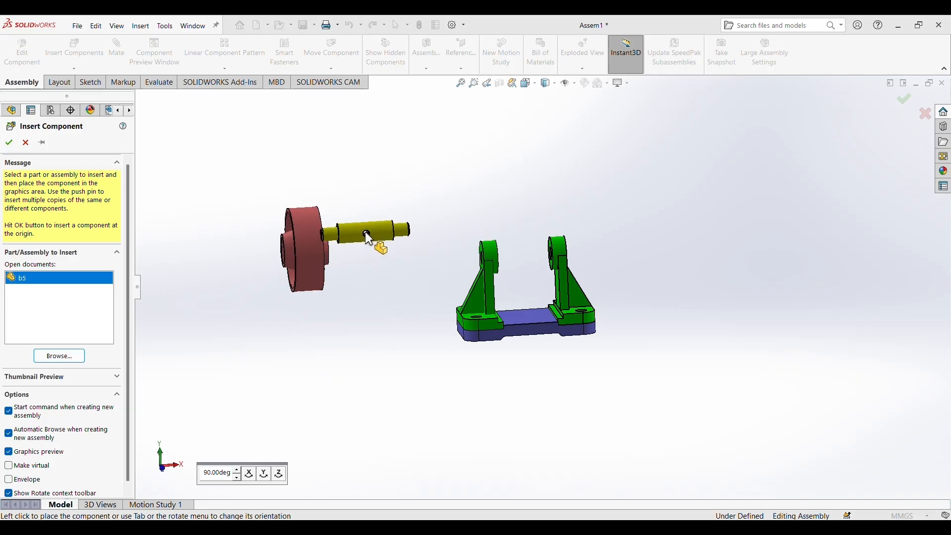
{"action": "left_click", "coordinate": [388, 253]}
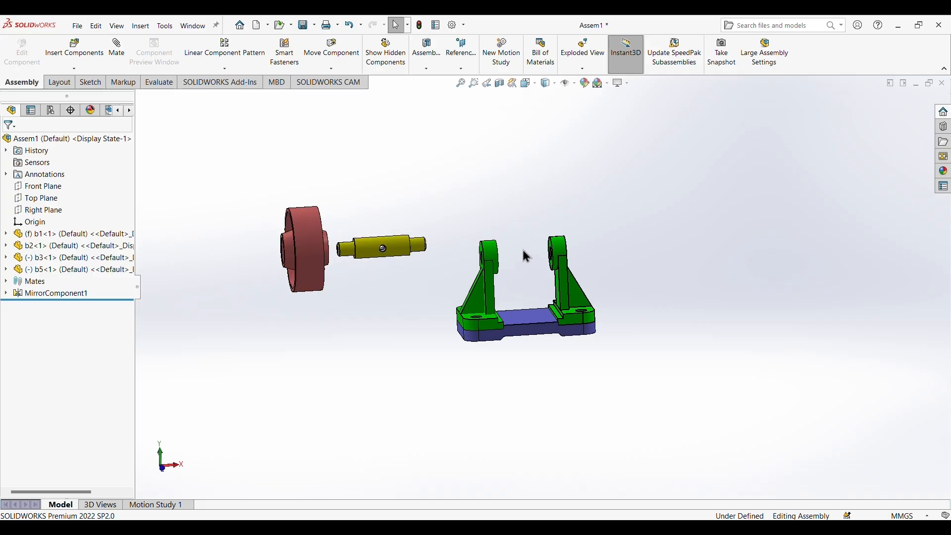
Add a concentric mate between the end of shaft b5 and the bore of roller b3, and slide b3 along the shaft.
{"action": "scroll", "coordinate": [333, 253], "scroll_direction": "down", "scroll_amount": 5}
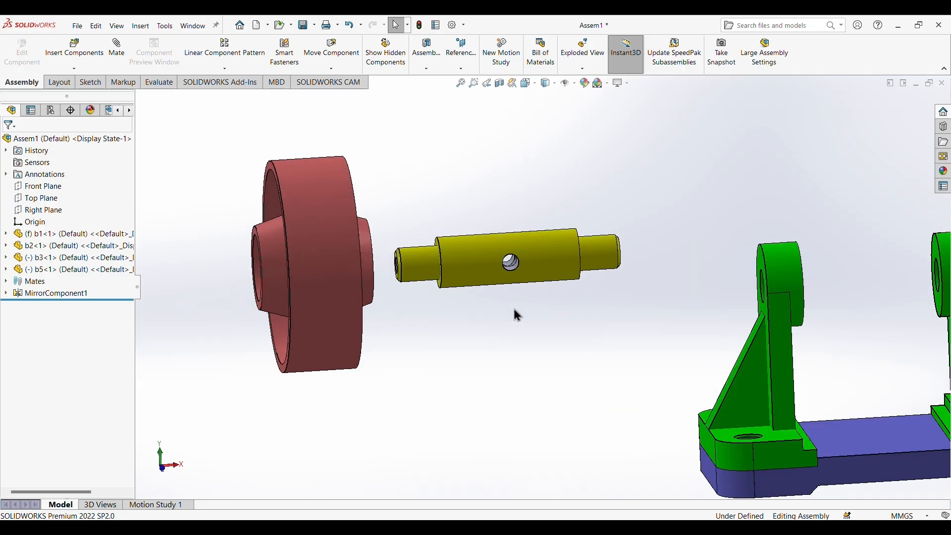
{"action": "scroll", "coordinate": [513, 309], "scroll_direction": "up", "scroll_amount": 2}
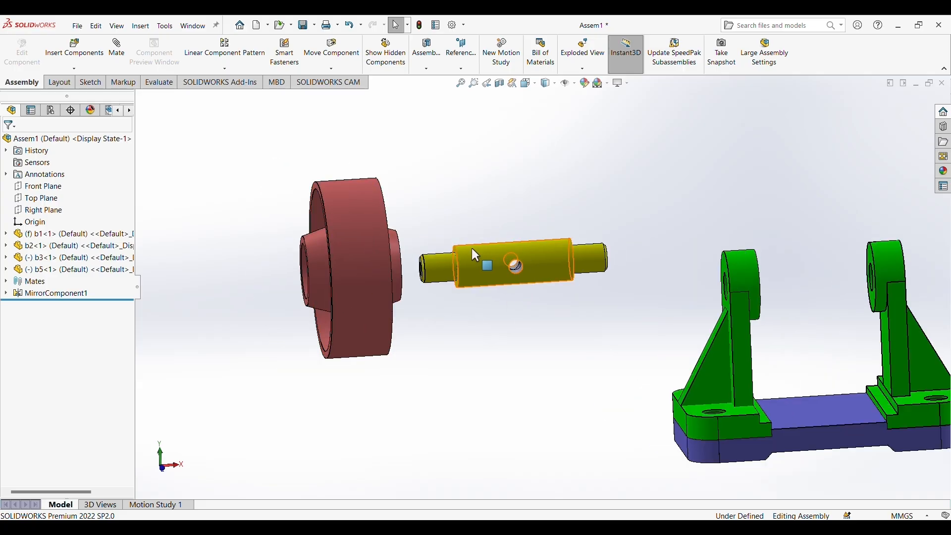
{"action": "middle_click_drag", "start_coordinate": [571, 340], "coordinate": [546, 338]}
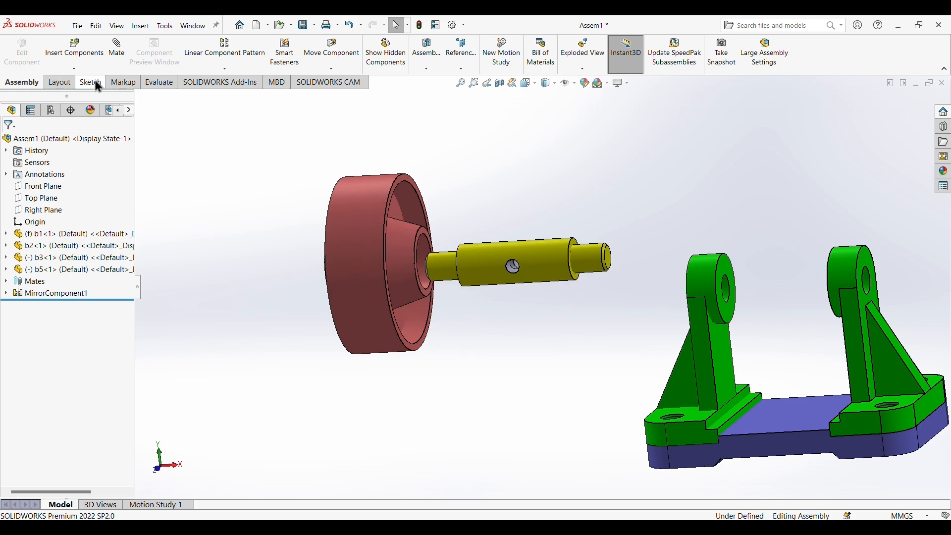
{"action": "left_click", "coordinate": [117, 49]}
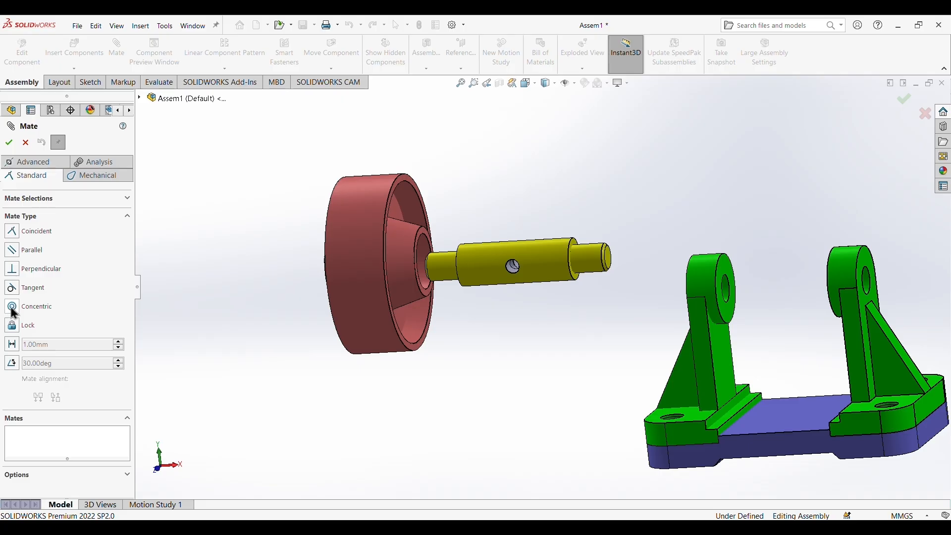
{"action": "left_click", "coordinate": [12, 307]}
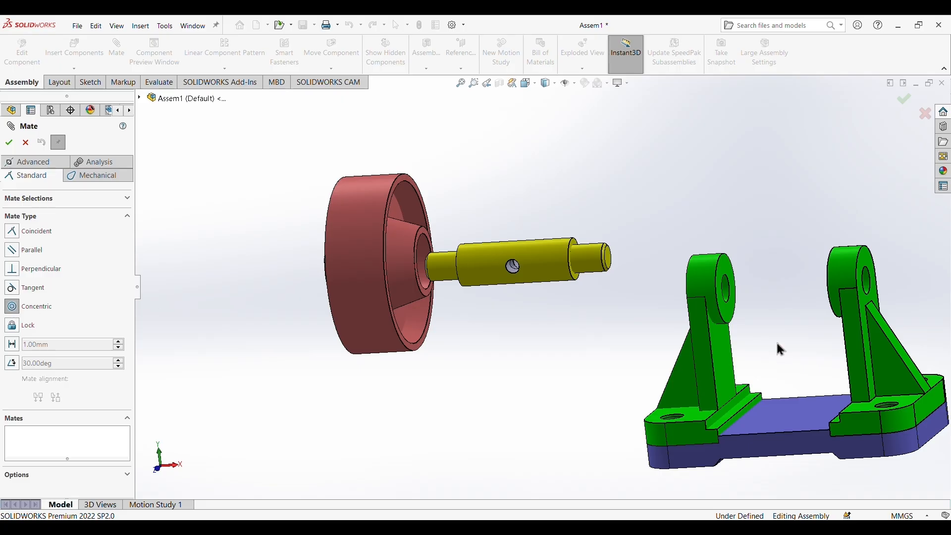
{"action": "left_click", "coordinate": [608, 258]}
{"action": "scroll", "coordinate": [409, 254], "scroll_direction": "down", "scroll_amount": 3}
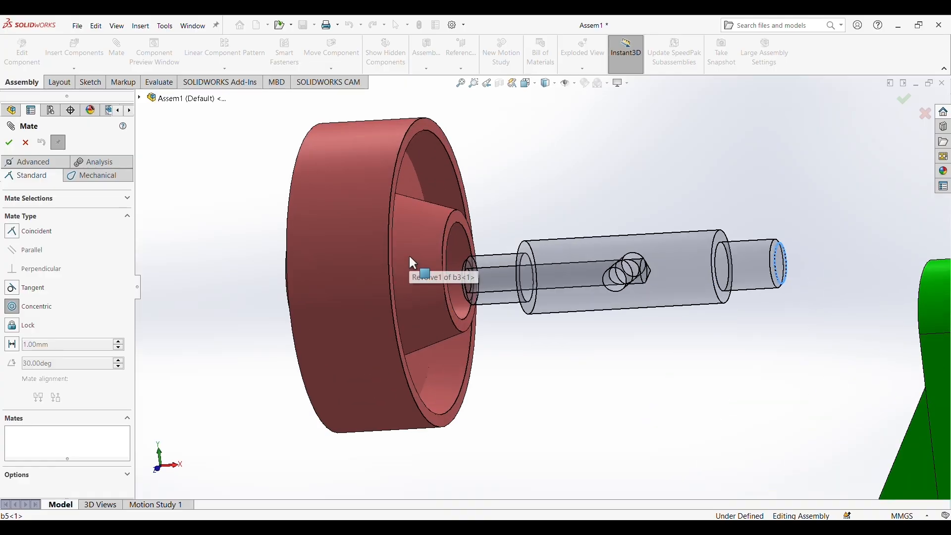
{"action": "left_click", "coordinate": [467, 246]}
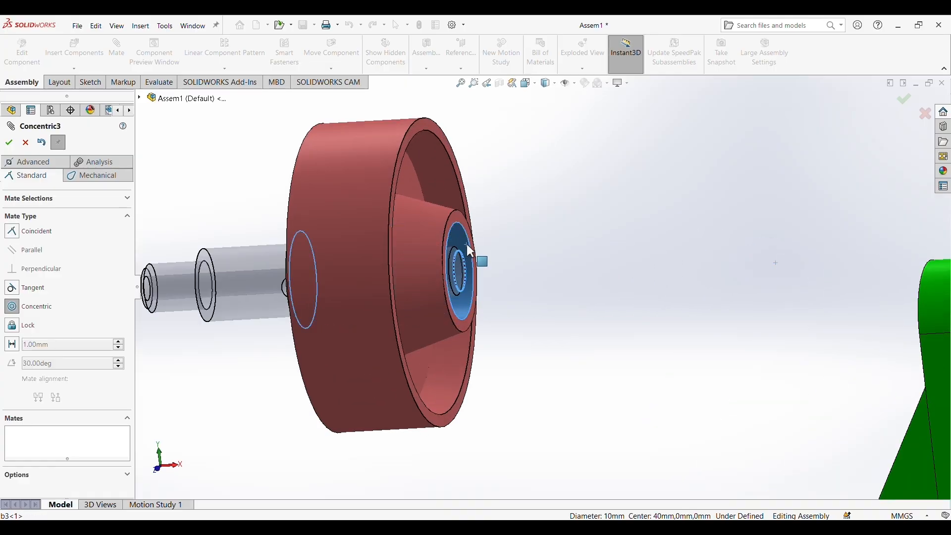
{"action": "left_click", "coordinate": [454, 219]}
{"action": "scroll", "coordinate": [509, 346], "scroll_direction": "up", "scroll_amount": 2}
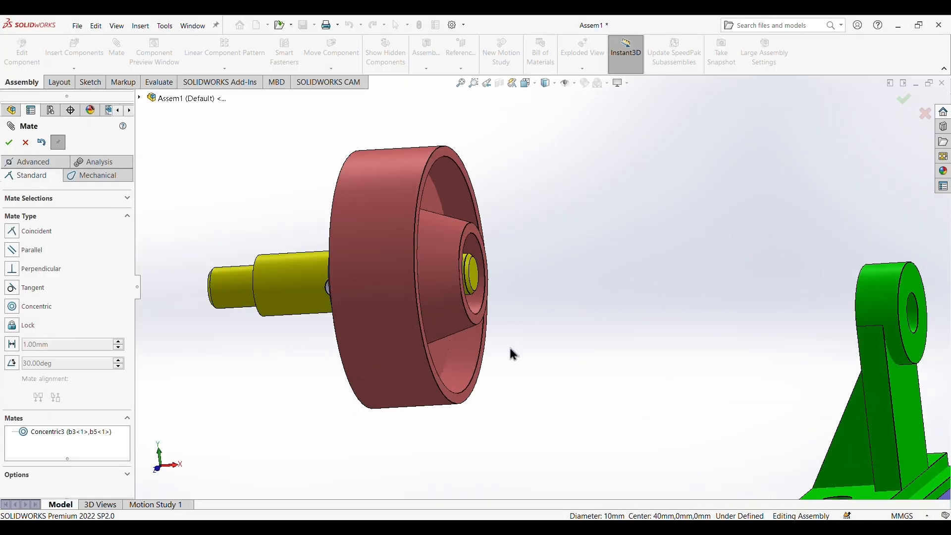
{"action": "left_click_drag", "start_coordinate": [357, 302], "coordinate": [319, 299]}
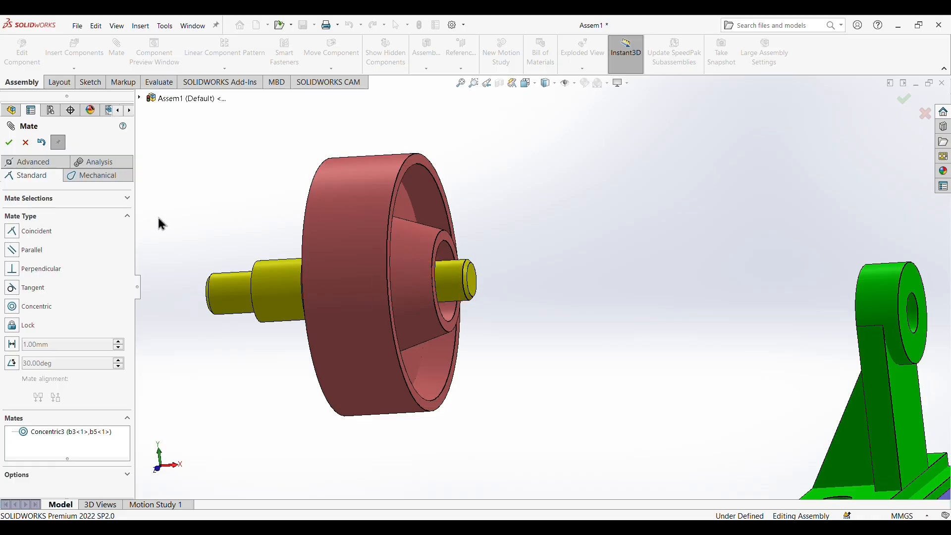
Start an advanced width mate with the Centered constraint.
{"action": "left_click", "coordinate": [45, 166]}
{"action": "left_click", "coordinate": [19, 304]}
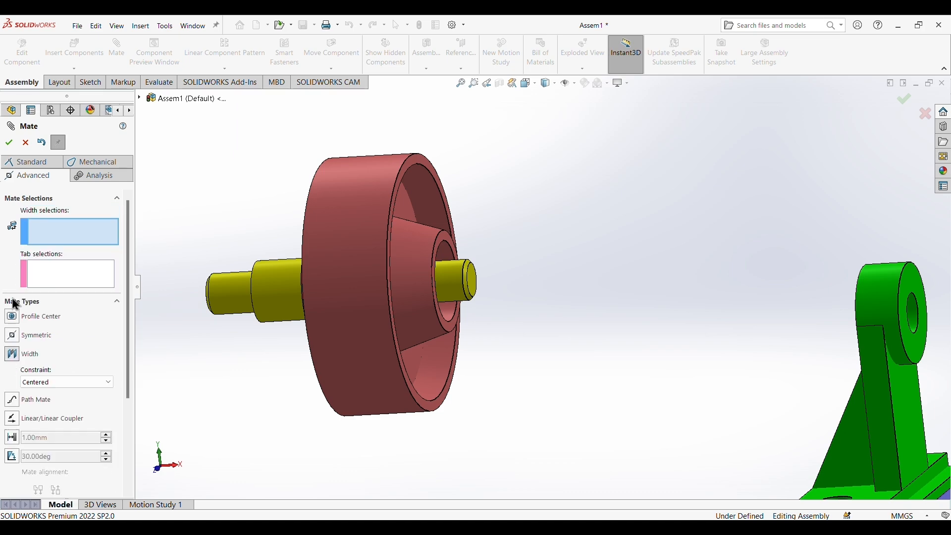
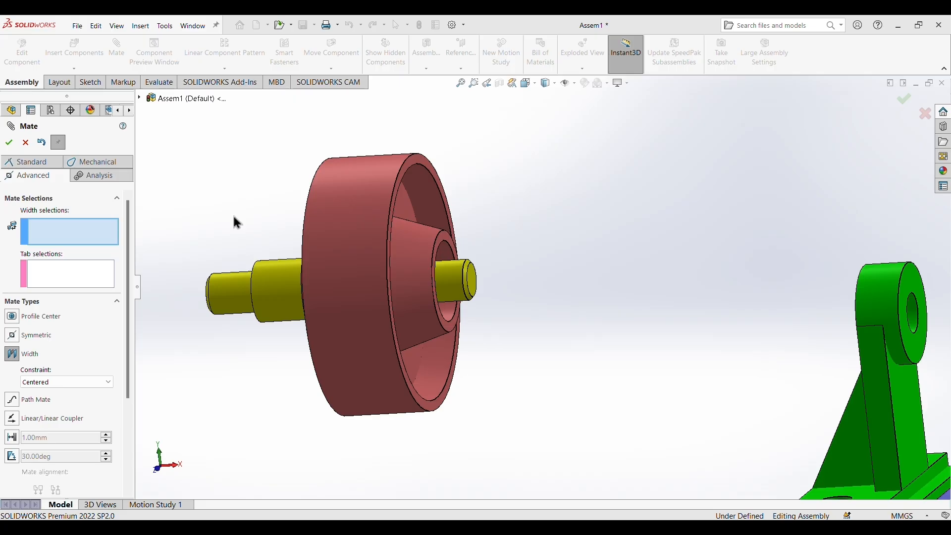
Select the two opposite hub end faces of roller b3 as the width references of the mate.
{"action": "left_click", "coordinate": [445, 236]}
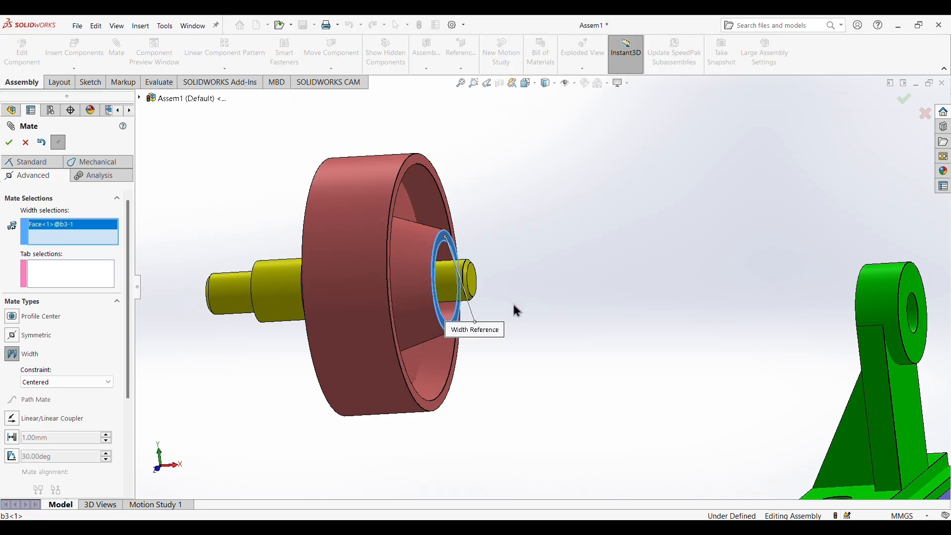
{"action": "middle_click_drag", "start_coordinate": [513, 332], "coordinate": [582, 334]}
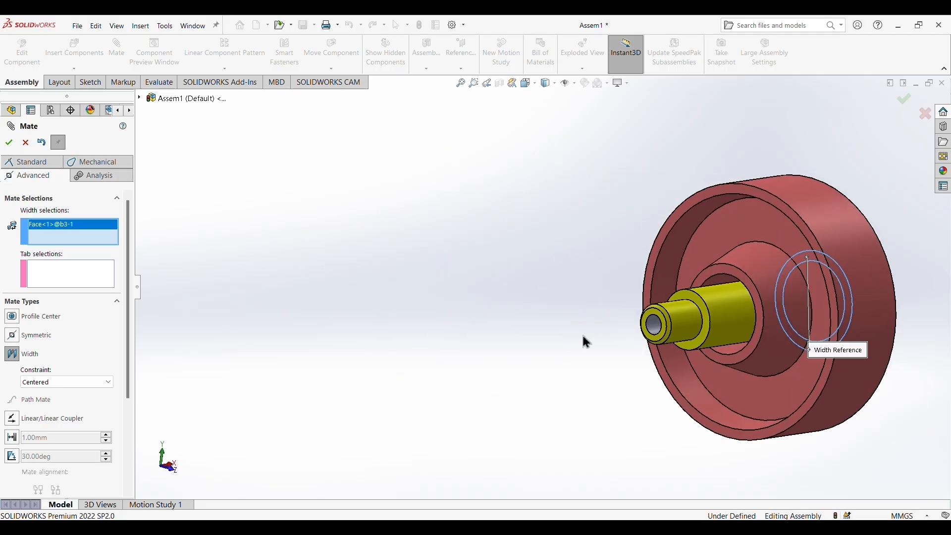
{"action": "left_click", "coordinate": [753, 292]}
{"action": "scroll", "coordinate": [794, 346], "scroll_direction": "down", "scroll_amount": 2}
{"action": "scroll", "coordinate": [775, 341], "scroll_direction": "up", "scroll_amount": 4}
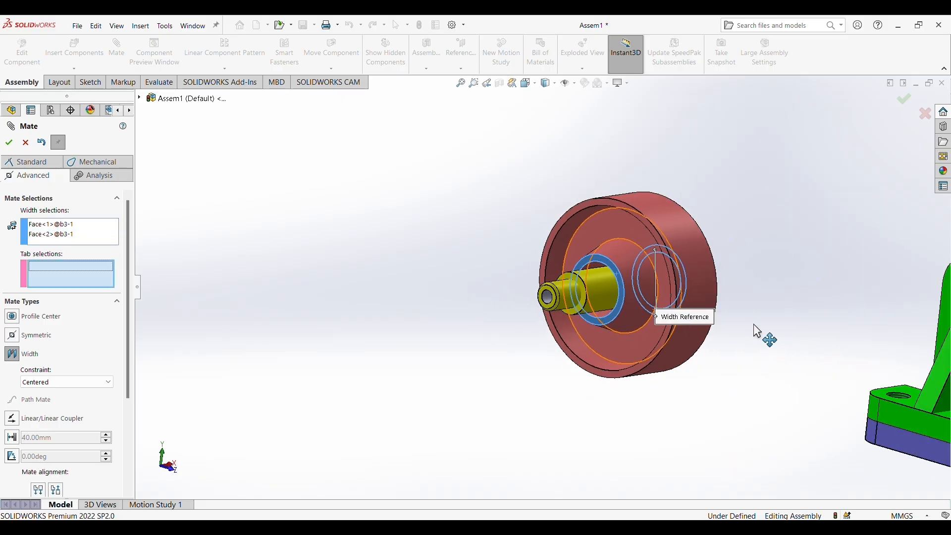
{"action": "middle_click_drag", "start_coordinate": [754, 324], "coordinate": [693, 327]}
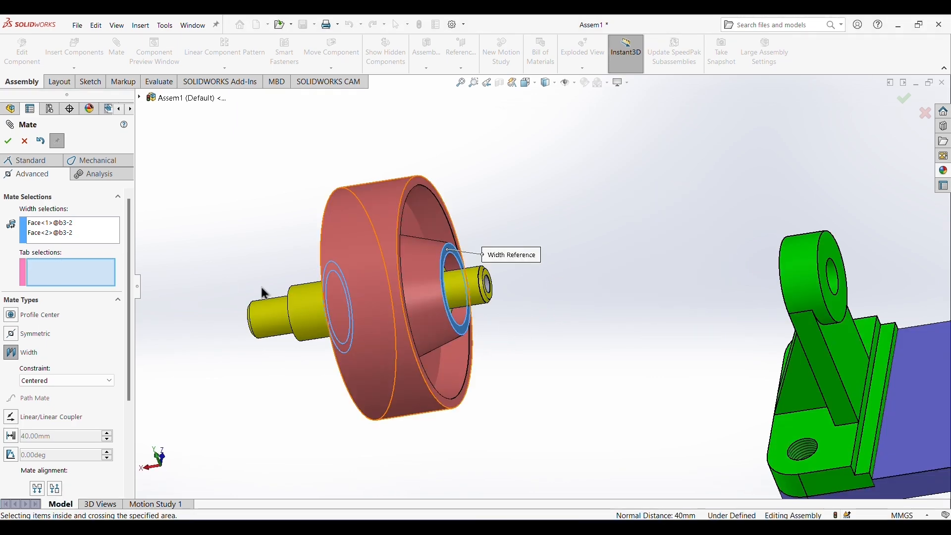
Select both shoulder faces of shaft b5 as the tab references and accept the centred width mate.
{"action": "middle_click_drag", "start_coordinate": [515, 289], "coordinate": [436, 273]}
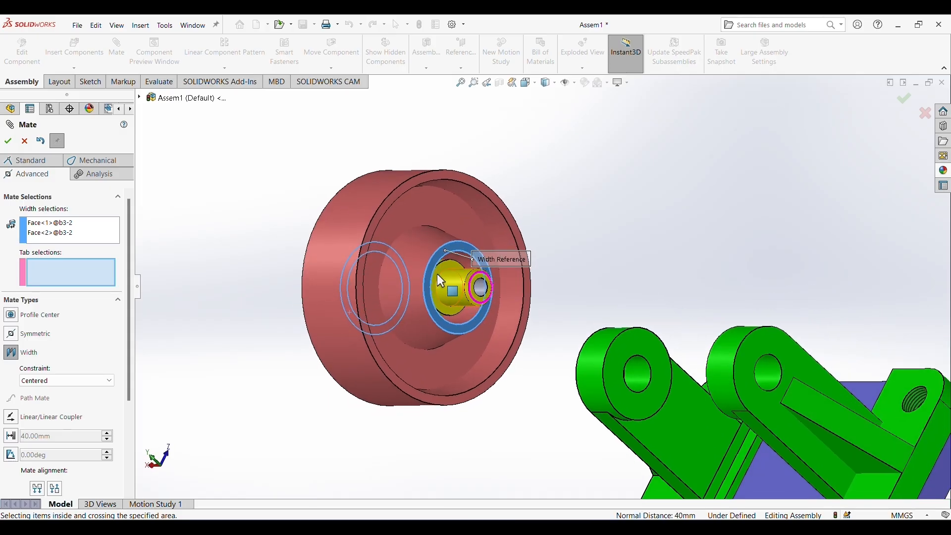
{"action": "left_click", "coordinate": [497, 288]}
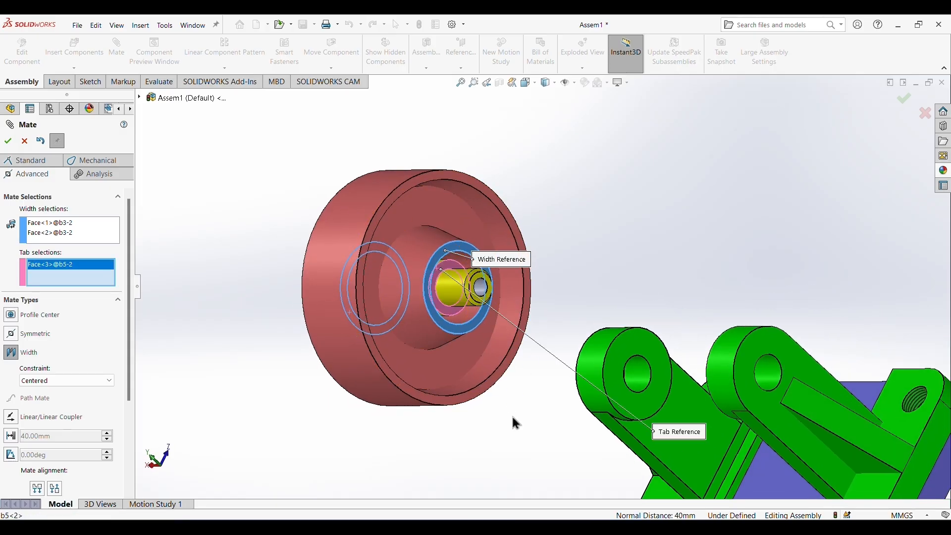
{"action": "middle_click_drag", "start_coordinate": [514, 421], "coordinate": [332, 333]}
{"action": "scroll", "coordinate": [335, 339], "scroll_direction": "down", "scroll_amount": 2}
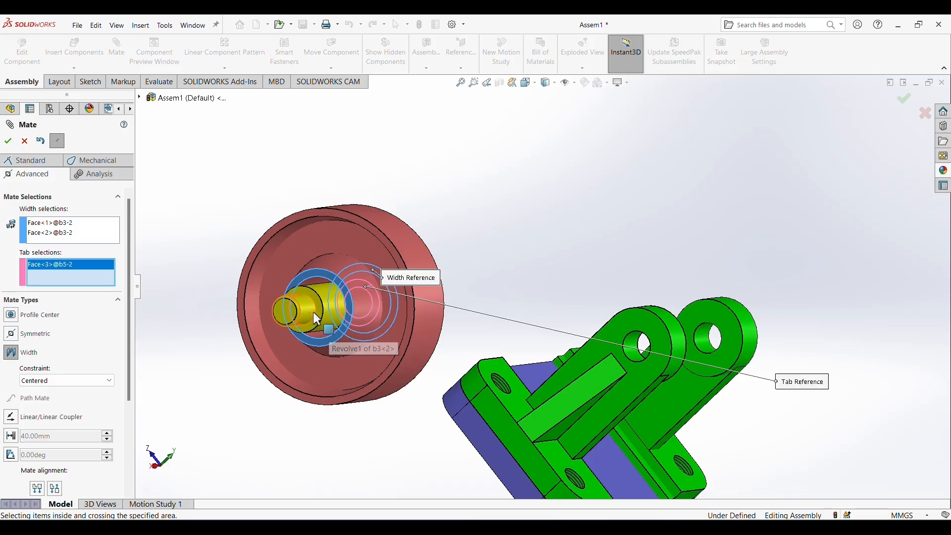
{"action": "left_click", "coordinate": [319, 312]}
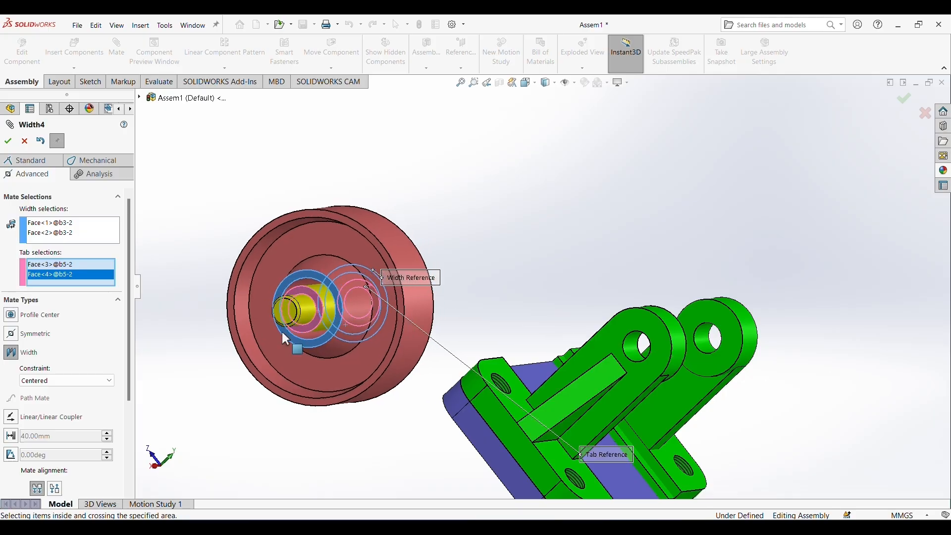
{"action": "middle_click_drag", "start_coordinate": [491, 267], "coordinate": [450, 291]}
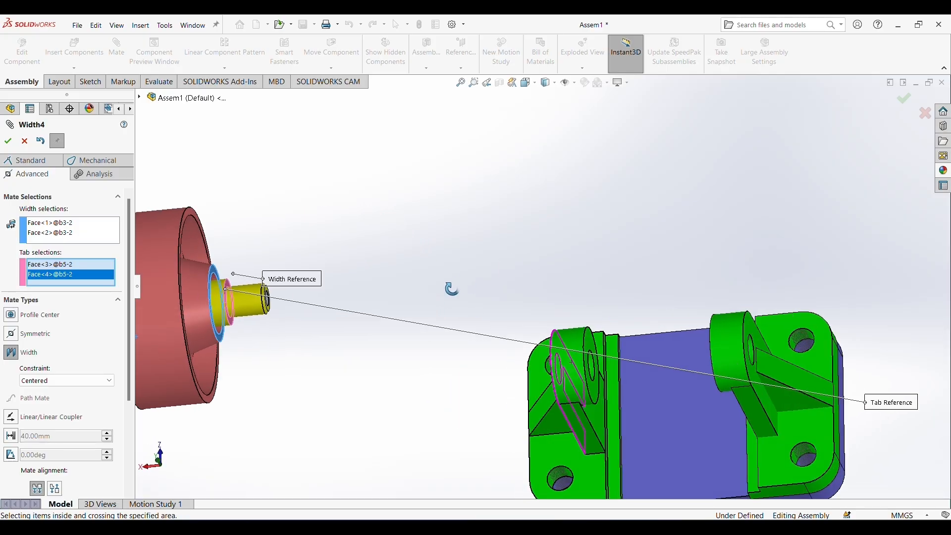
{"action": "scroll", "coordinate": [272, 329], "scroll_direction": "up", "scroll_amount": 2}
{"action": "scroll", "coordinate": [265, 319], "scroll_direction": "down", "scroll_amount": 1}
{"action": "scroll", "coordinate": [264, 317], "scroll_direction": "down", "scroll_amount": 1}
{"action": "middle_click_drag", "start_coordinate": [415, 356], "coordinate": [435, 354]}
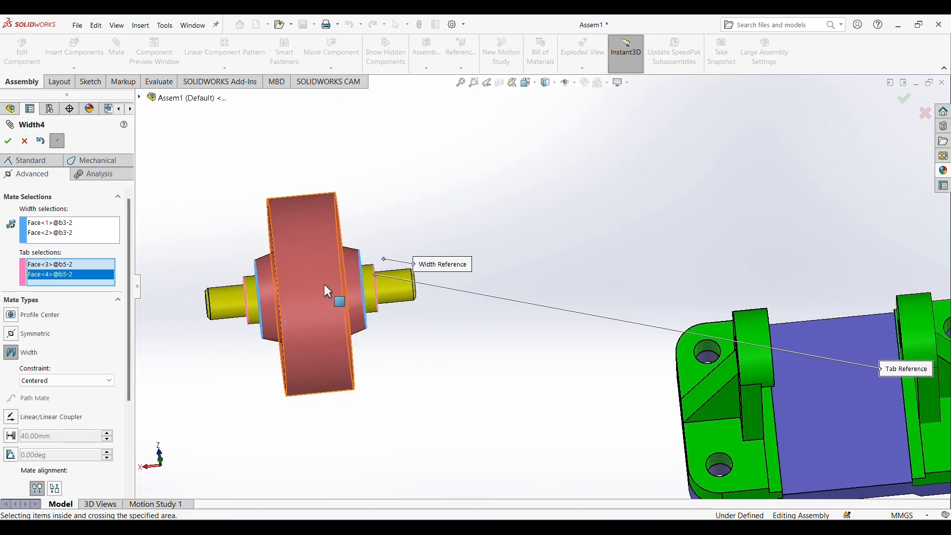
{"action": "left_click", "coordinate": [8, 140]}
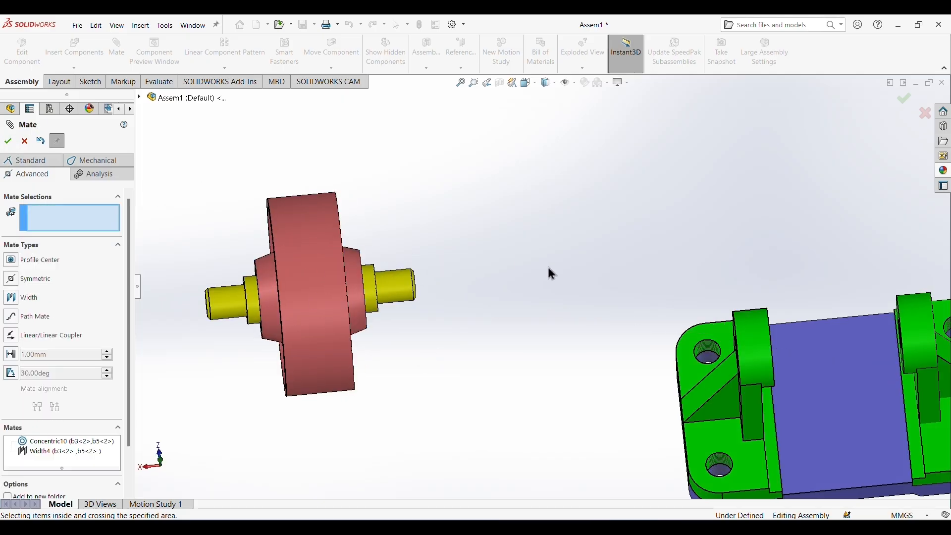
Add a standard concentric mate between the end of shaft b5 and the hole of bracket b2.
{"action": "scroll", "coordinate": [522, 281], "scroll_direction": "up", "scroll_amount": 1}
{"action": "middle_click_drag", "start_coordinate": [584, 378], "coordinate": [519, 328]}
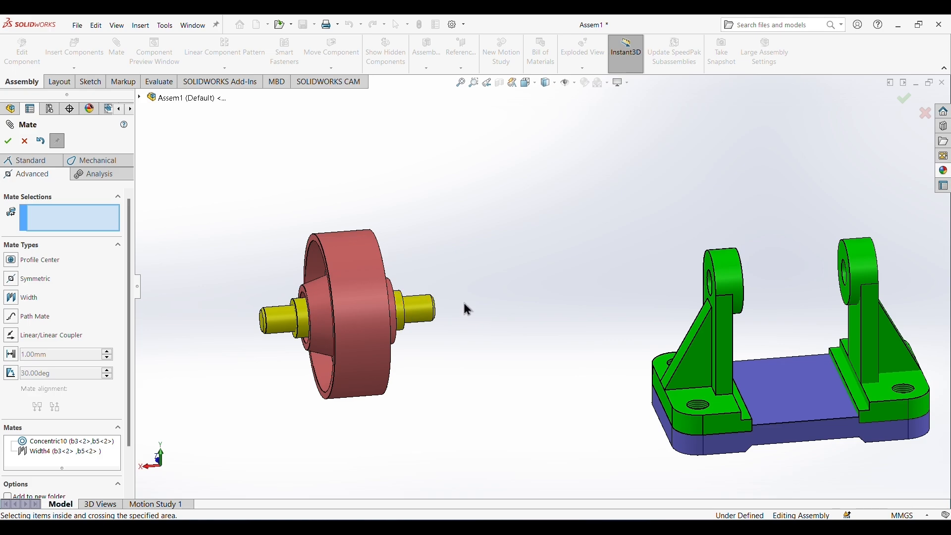
{"action": "left_click", "coordinate": [22, 160]}
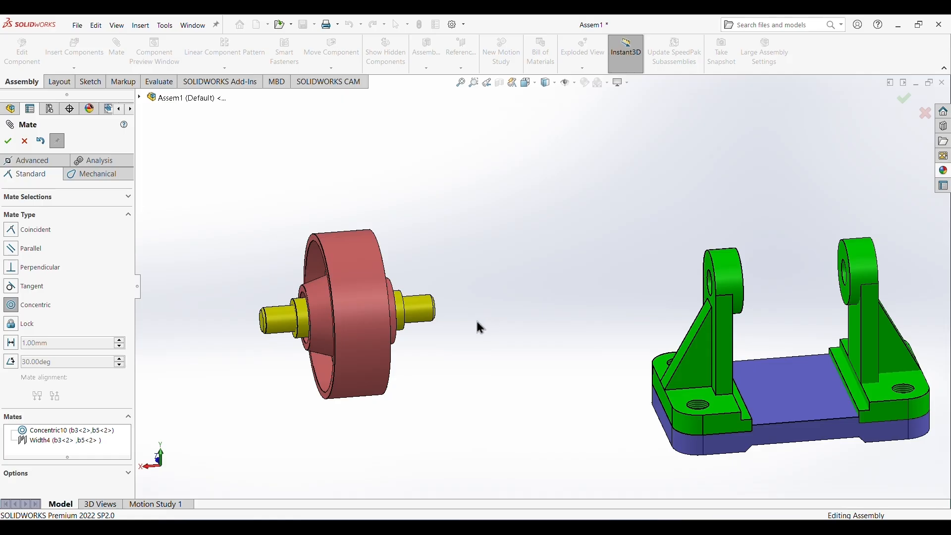
{"action": "middle_click_drag", "start_coordinate": [479, 327], "coordinate": [454, 332]}
{"action": "left_click", "coordinate": [463, 302]}
{"action": "middle_click_drag", "start_coordinate": [520, 351], "coordinate": [714, 283]}
{"action": "left_click", "coordinate": [719, 318]}
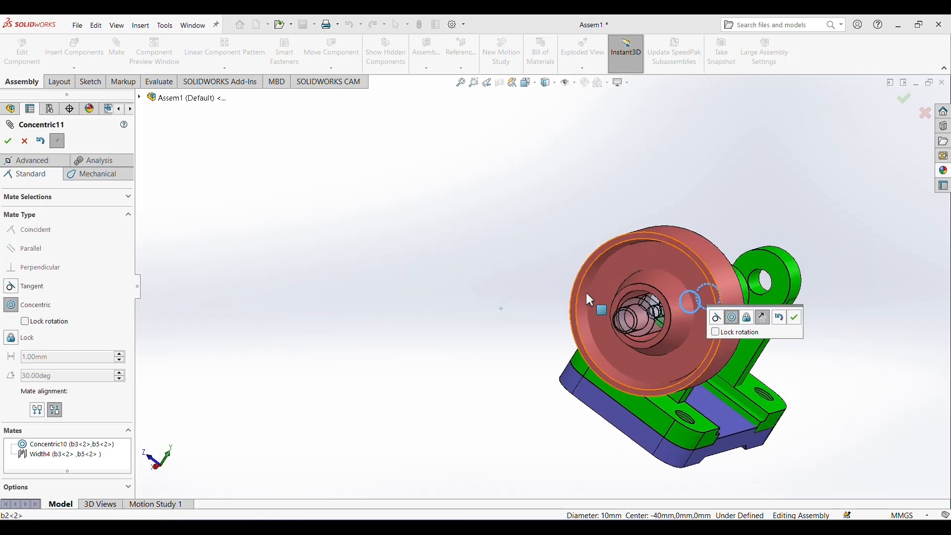
{"action": "left_click", "coordinate": [795, 317]}
Slide roller b3 together with shaft b5 along the bracket axis until the roller sits between the two brackets.
{"action": "middle_click_drag", "start_coordinate": [877, 355], "coordinate": [788, 341]}
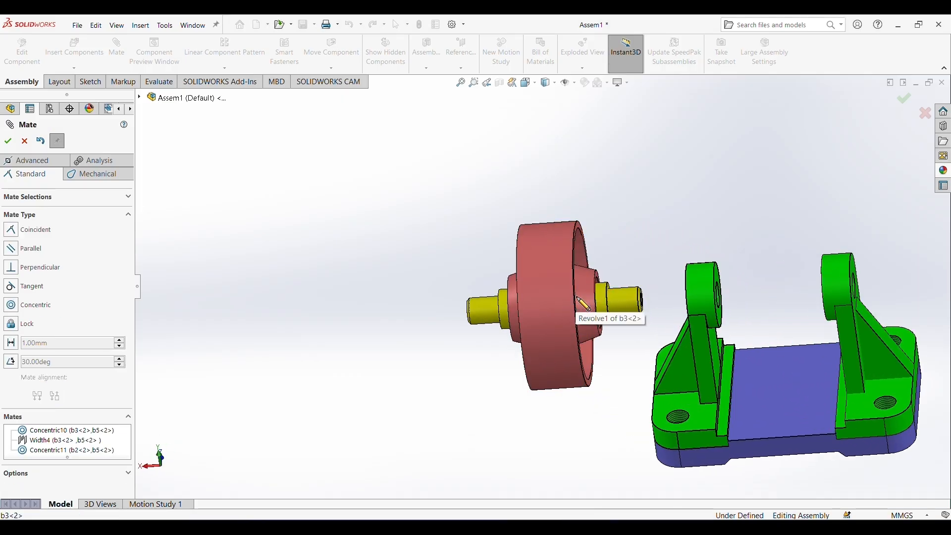
{"action": "left_click_drag", "start_coordinate": [575, 296], "coordinate": [807, 297]}
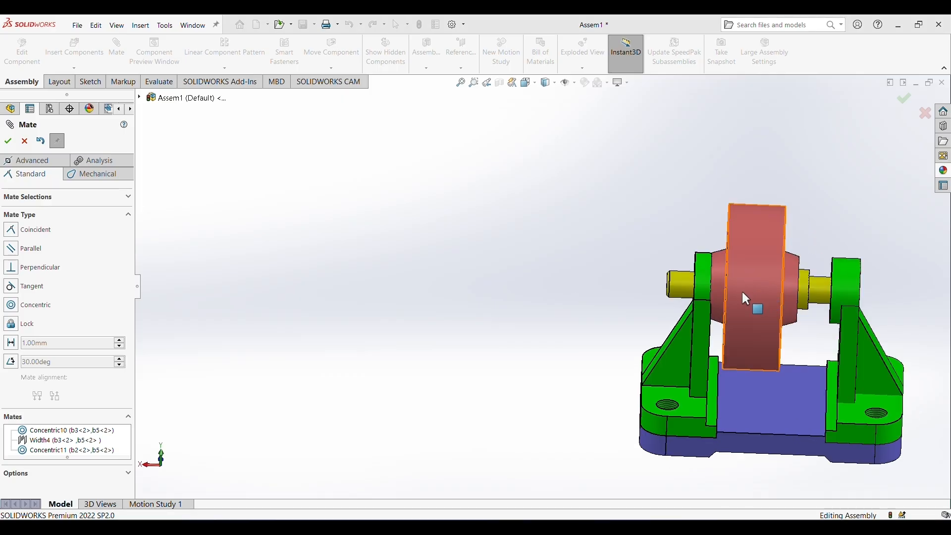
{"action": "left_click_drag", "start_coordinate": [747, 298], "coordinate": [773, 276]}
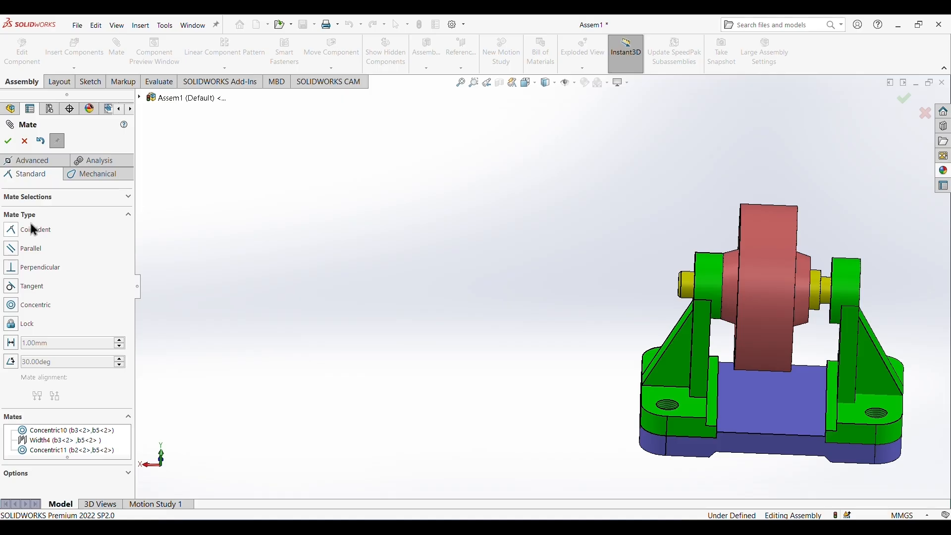
Add a coincident mate between a bracket's inner boss face and the facing shoulder of shaft b5, and finish mating.
{"action": "middle_click_drag", "start_coordinate": [630, 278], "coordinate": [855, 269]}
{"action": "scroll", "coordinate": [843, 292], "scroll_direction": "down", "scroll_amount": 5}
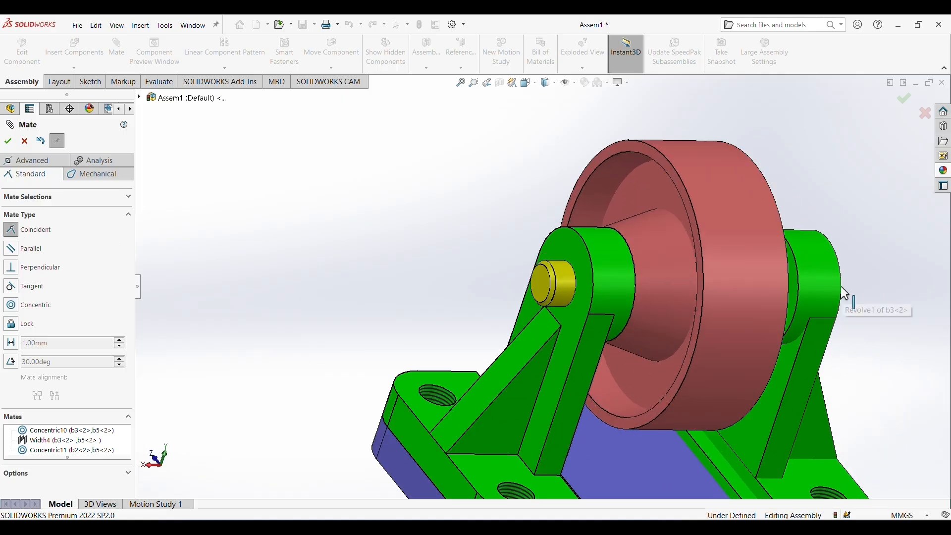
{"action": "left_click", "coordinate": [794, 296]}
{"action": "middle_click_drag", "start_coordinate": [879, 259], "coordinate": [791, 317]}
{"action": "left_click", "coordinate": [794, 280]}
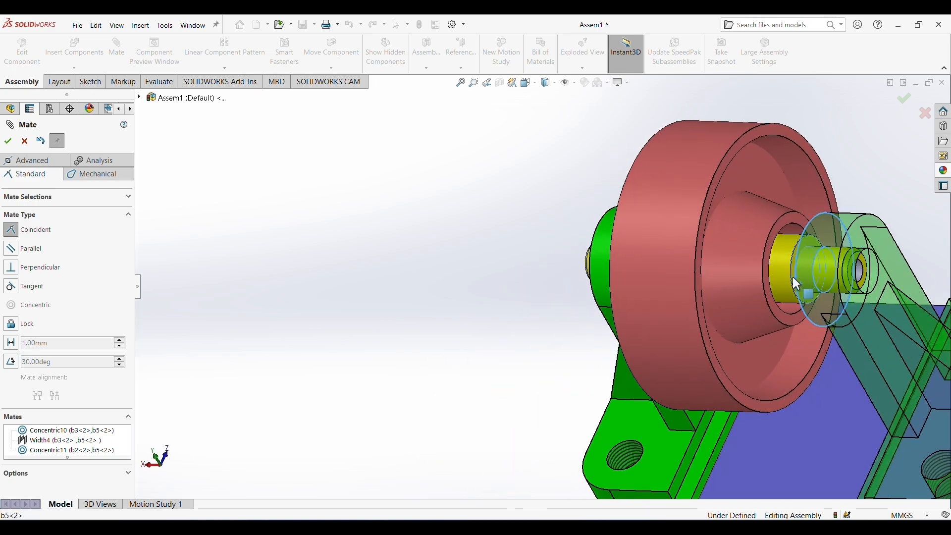
{"action": "left_click", "coordinate": [931, 253]}
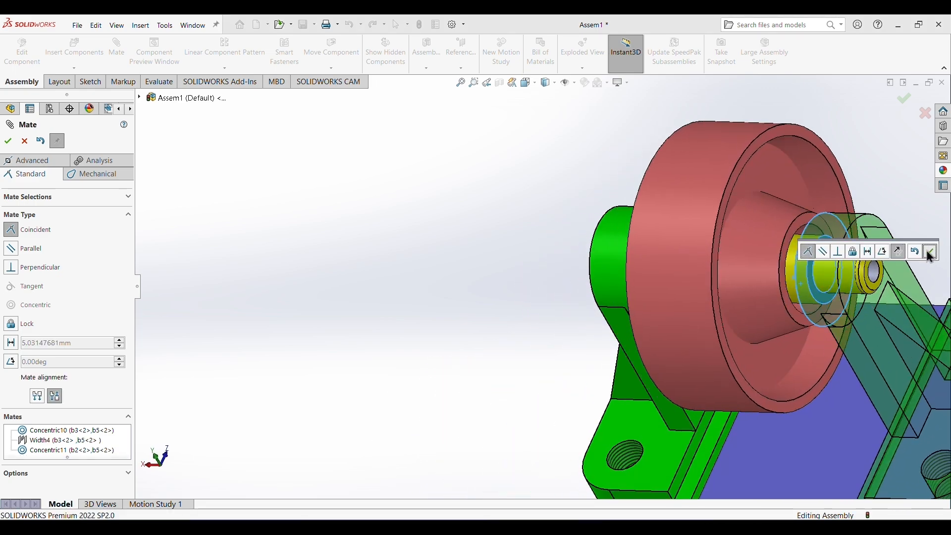
{"action": "scroll", "coordinate": [921, 266], "scroll_direction": "up", "scroll_amount": 3}
{"action": "middle_click_drag", "start_coordinate": [801, 292], "coordinate": [839, 199]}
{"action": "left_click_drag", "start_coordinate": [662, 258], "coordinate": [650, 238]}
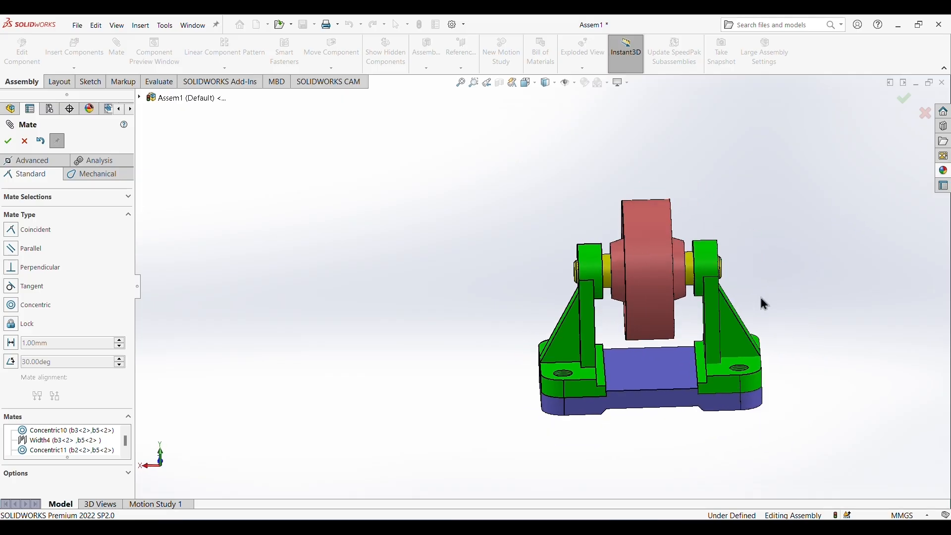
{"action": "mouse_move", "coordinate": [762, 303]}
{"action": "middle_mouse_down"}
{"action": "mouse_move", "coordinate": [774, 262]}
{"action": "mouse_move", "coordinate": [760, 297]}
{"action": "middle_mouse_up"}
{"action": "key", "text": "Escape"}
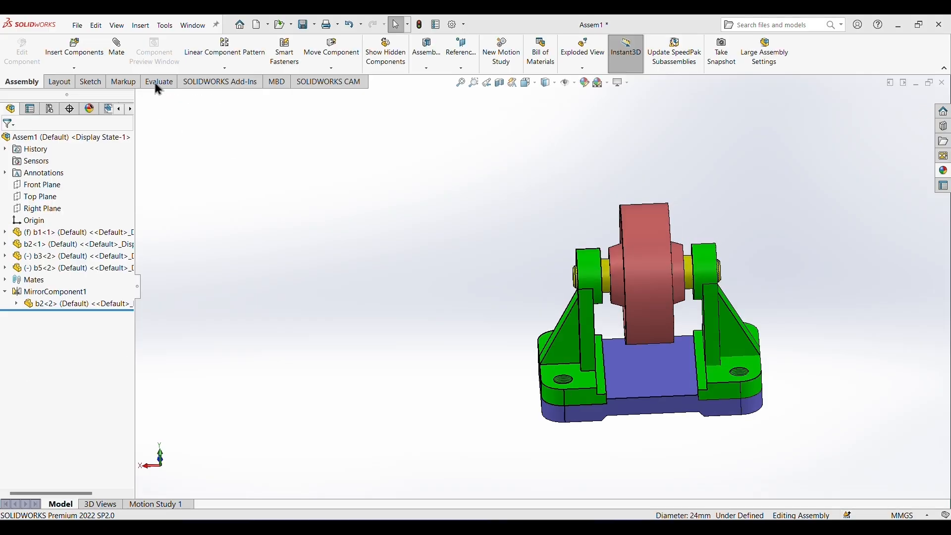
Insert the saved part b4, flip its orientation so the flange faces outward, and place it beside the brackets.
{"action": "left_click", "coordinate": [74, 70]}
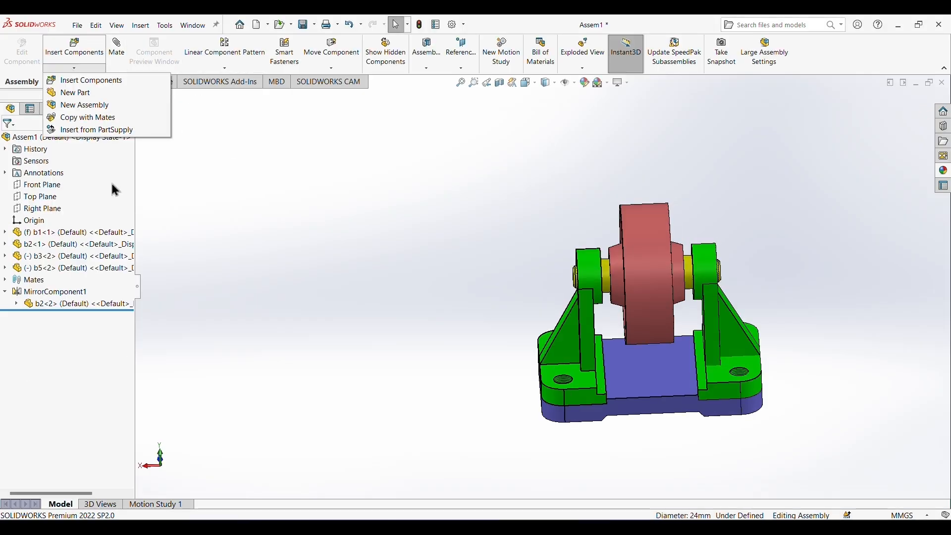
{"action": "left_click", "coordinate": [88, 81]}
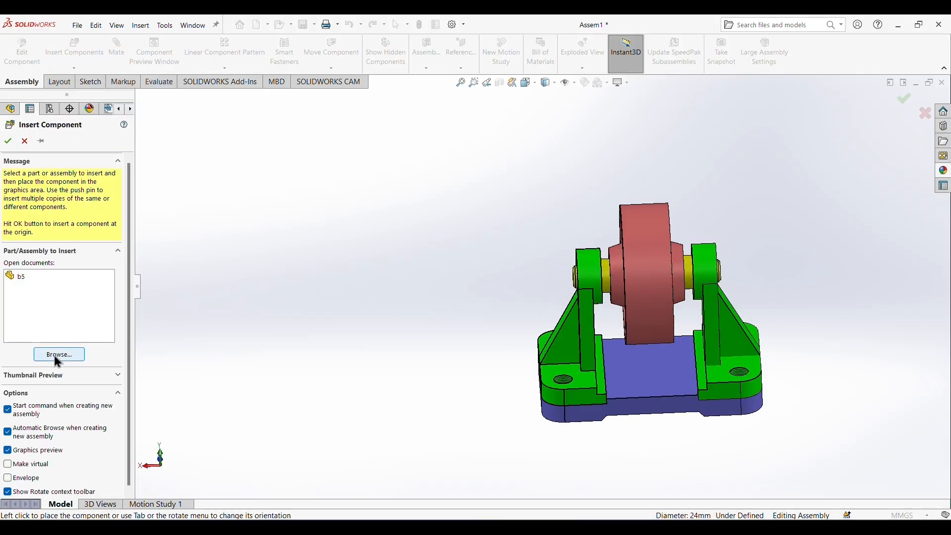
{"action": "left_click", "coordinate": [58, 356]}
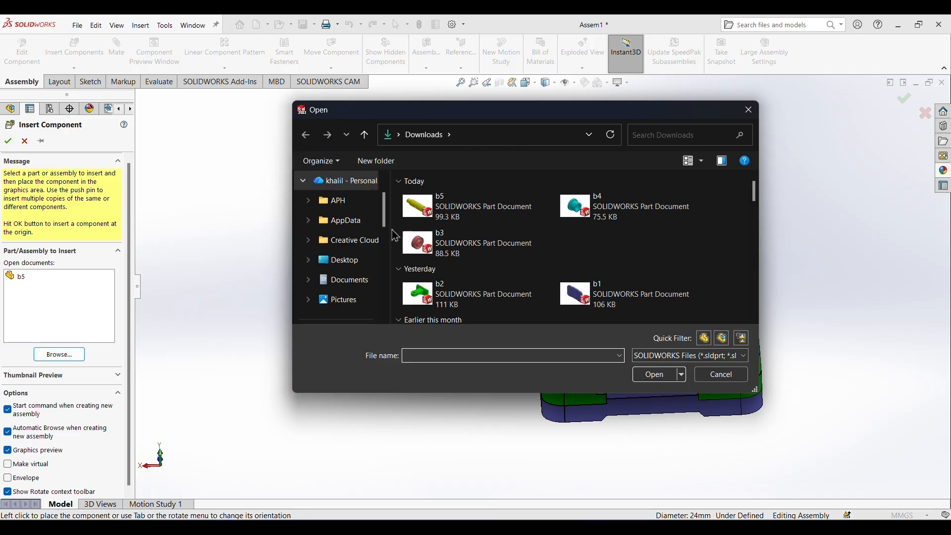
{"action": "left_click", "coordinate": [622, 205]}
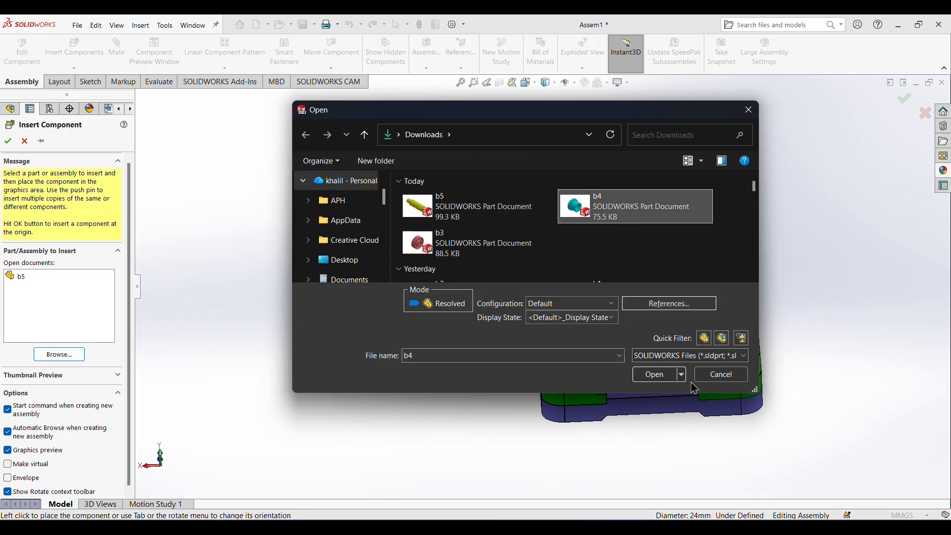
{"action": "left_click", "coordinate": [654, 375]}
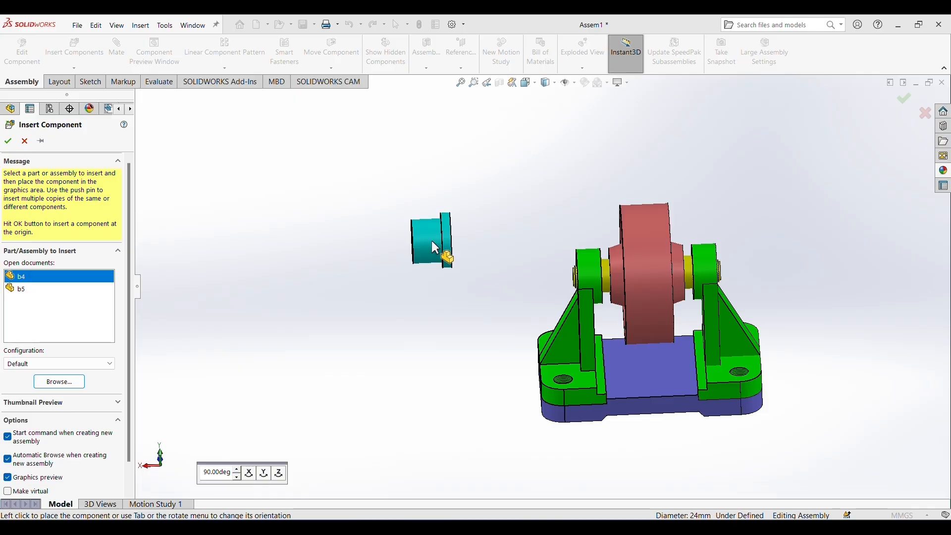
{"action": "key", "text": "Tab"}
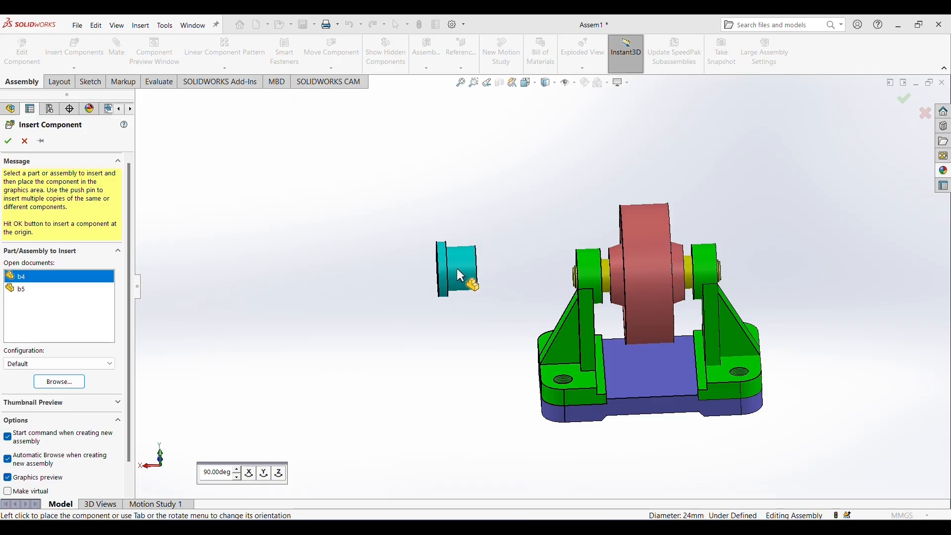
{"action": "left_click", "coordinate": [459, 270]}
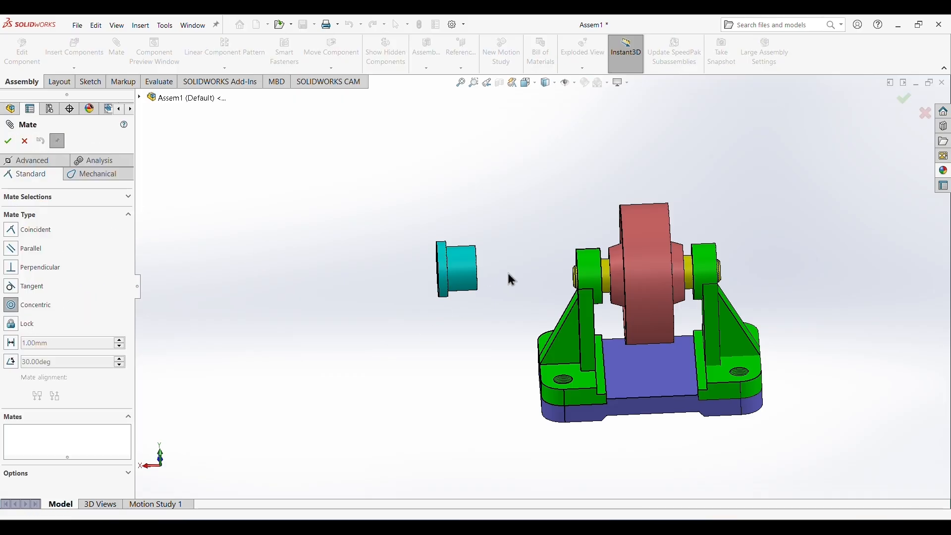
Add a concentric mate between the end edge of shaft b5 and the small end edge of bushing b4.
{"action": "middle_click_drag", "start_coordinate": [509, 278], "coordinate": [533, 283]}
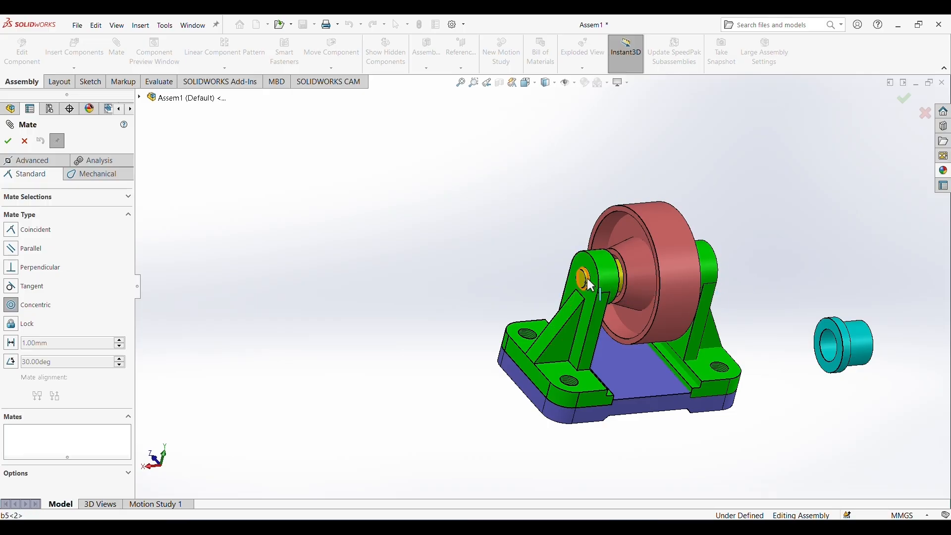
{"action": "middle_click_drag", "start_coordinate": [830, 269], "coordinate": [743, 297]}
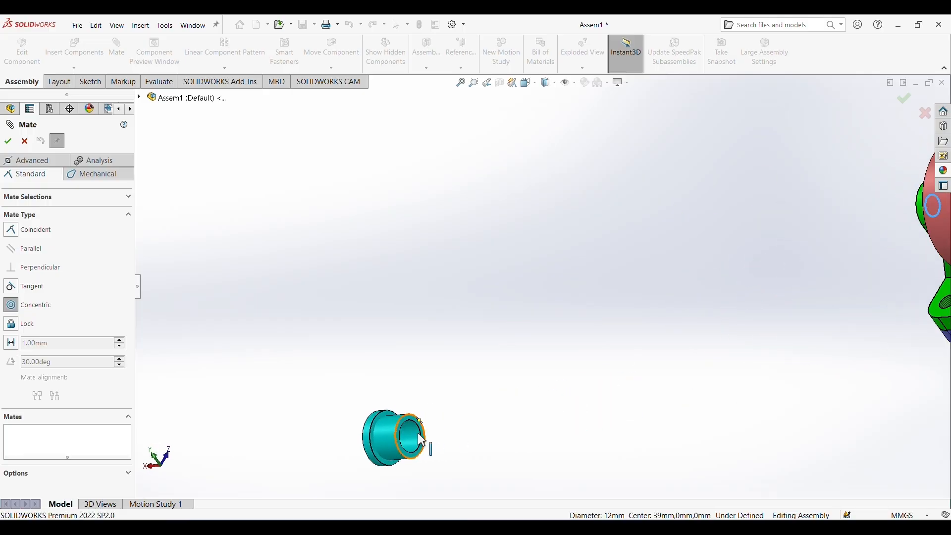
{"action": "left_click", "coordinate": [426, 445]}
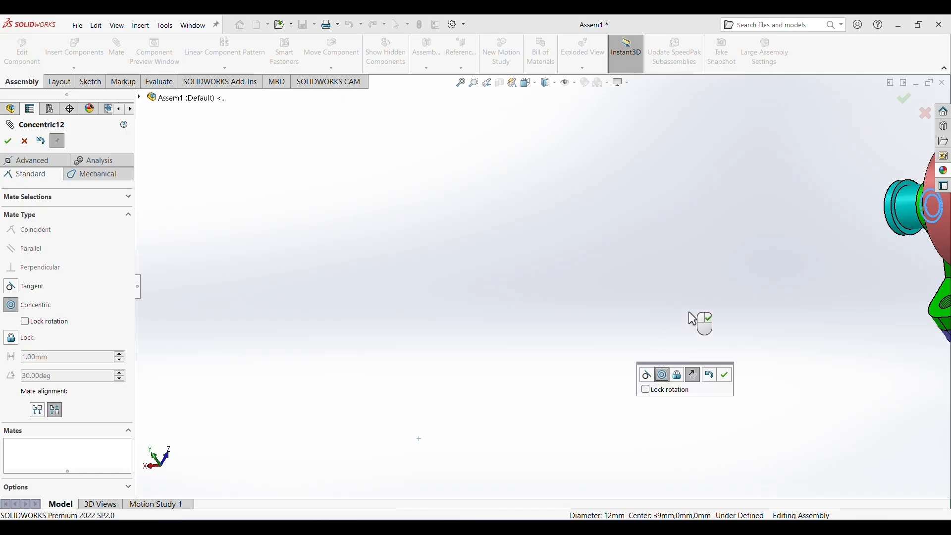
{"action": "scroll", "coordinate": [706, 305], "scroll_direction": "up", "scroll_amount": 2}
{"action": "scroll", "coordinate": [888, 253], "scroll_direction": "down", "scroll_amount": 2}
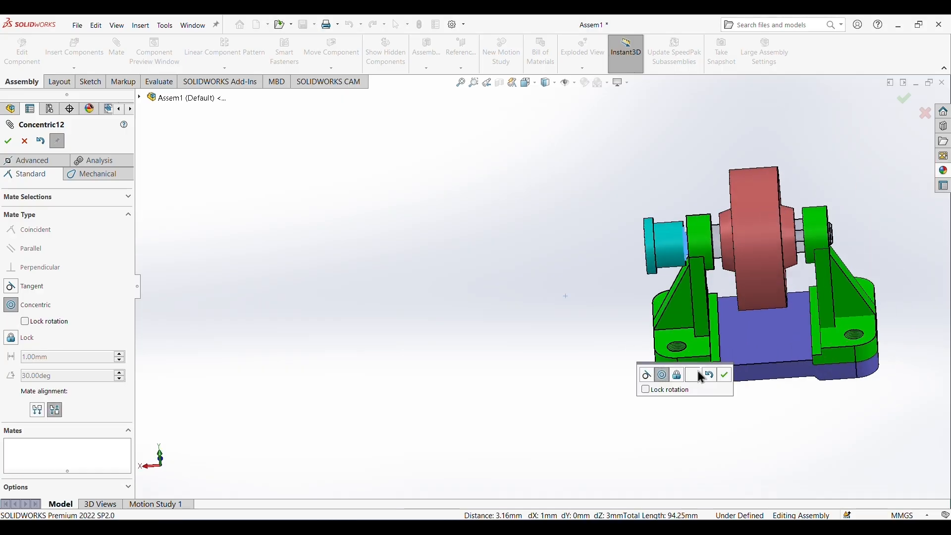
{"action": "left_click", "coordinate": [725, 375]}
Slide bushing b4 outward along the shaft, mate its flange's inner face coincident with the roller hub's end face, and finish mating.
{"action": "middle_click_drag", "start_coordinate": [728, 369], "coordinate": [705, 304]}
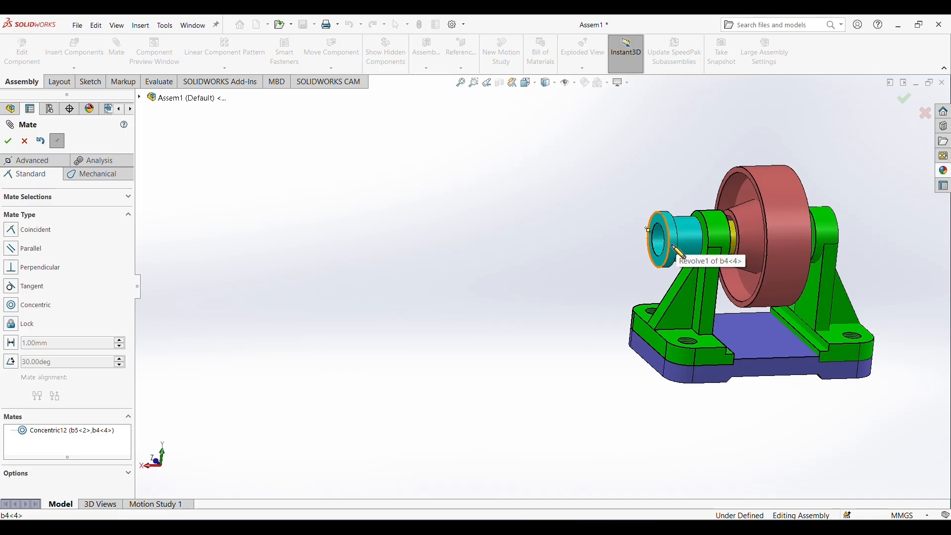
{"action": "mouse_move", "coordinate": [670, 244]}
{"action": "left_mouse_down"}
{"action": "mouse_move", "coordinate": [755, 226]}
{"action": "mouse_move", "coordinate": [660, 248]}
{"action": "left_mouse_up"}
{"action": "left_click", "coordinate": [10, 229]}
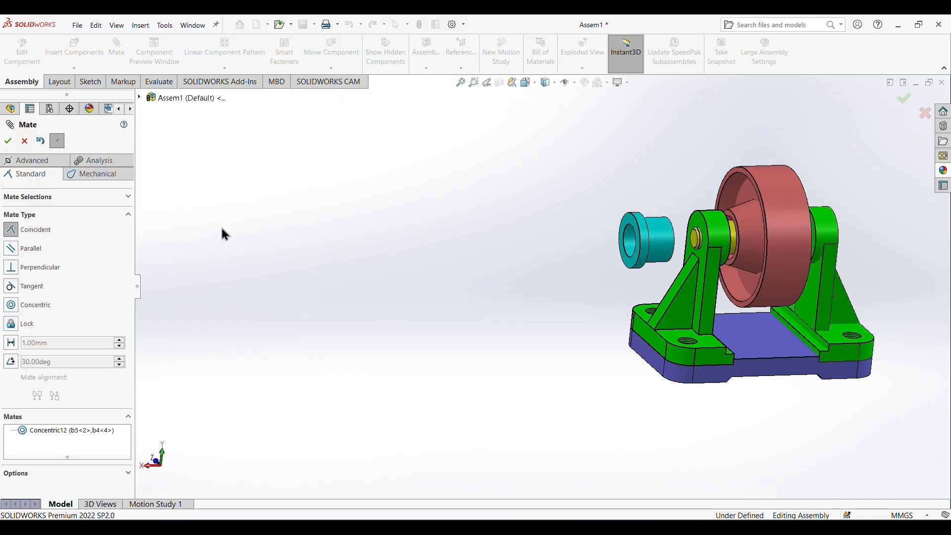
{"action": "left_click", "coordinate": [733, 216]}
{"action": "scroll", "coordinate": [624, 218], "scroll_direction": "down", "scroll_amount": 3}
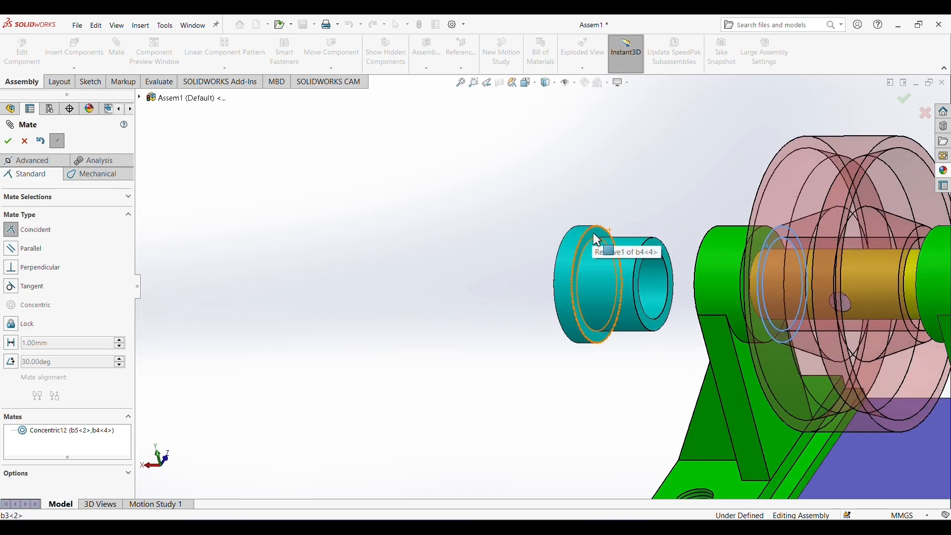
{"action": "left_click", "coordinate": [592, 231]}
{"action": "left_click", "coordinate": [789, 192]}
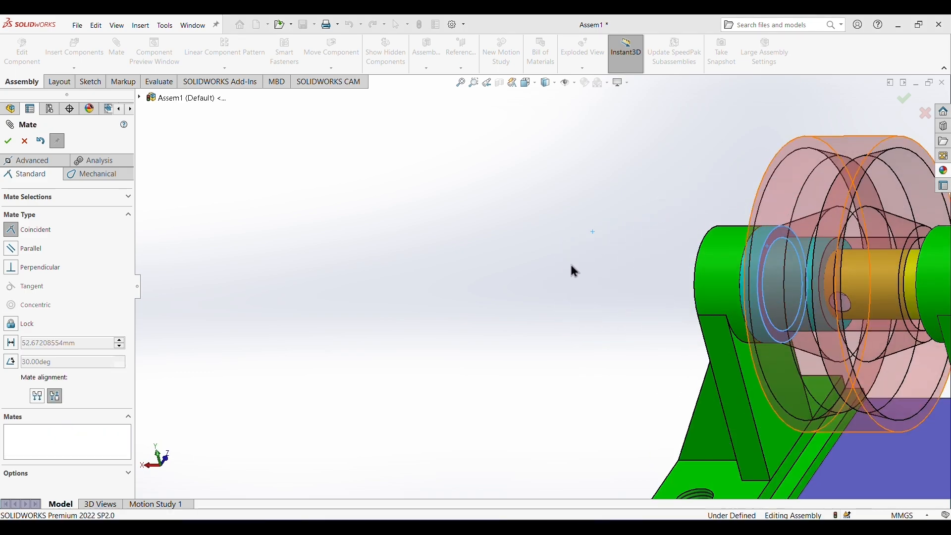
{"action": "scroll", "coordinate": [569, 265], "scroll_direction": "down", "scroll_amount": 2}
{"action": "scroll", "coordinate": [569, 266], "scroll_direction": "up", "scroll_amount": 5}
{"action": "middle_click_drag", "start_coordinate": [797, 317], "coordinate": [772, 312]}
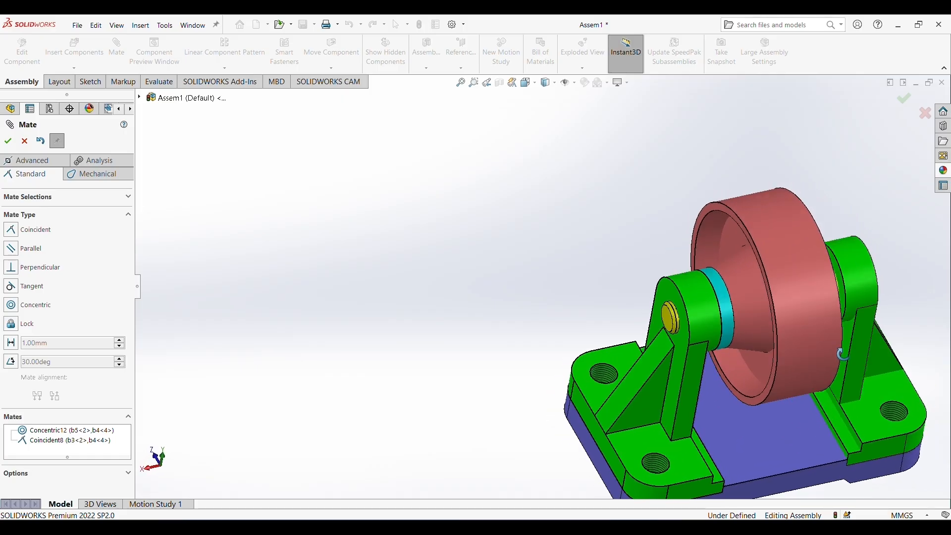
{"action": "left_click", "coordinate": [728, 296]}
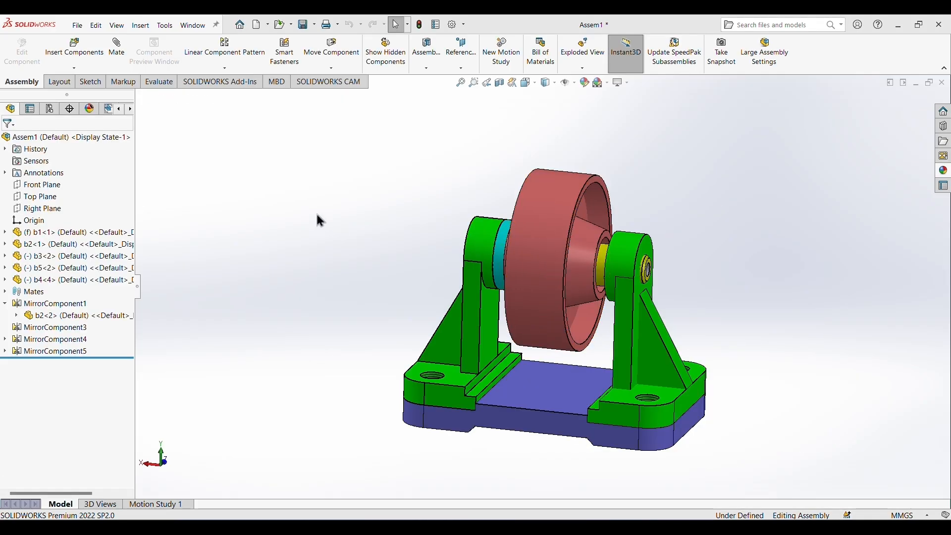
Show the reference planes and mirror bushing b4 about the Right Plane of base b1.
{"action": "left_click", "coordinate": [232, 71]}
{"action": "left_click", "coordinate": [232, 155]}
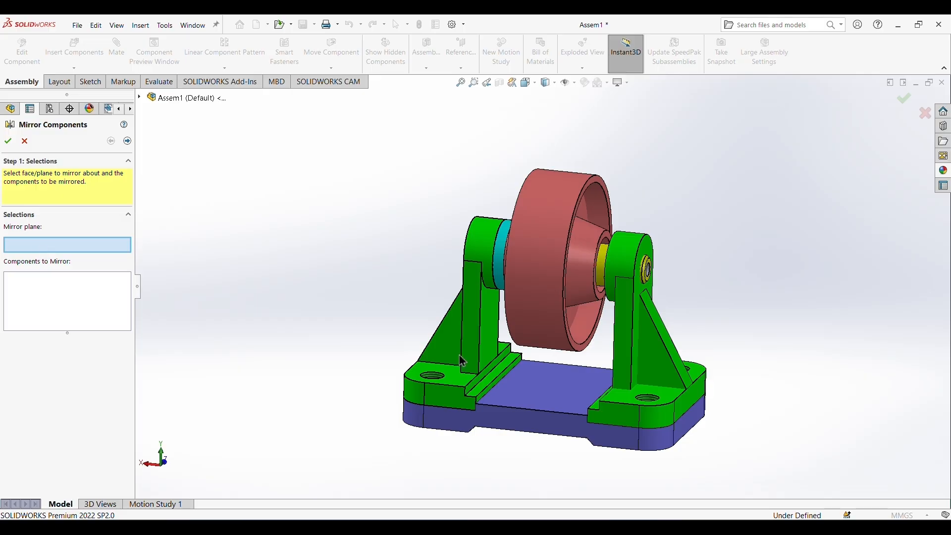
{"action": "left_click", "coordinate": [550, 393]}
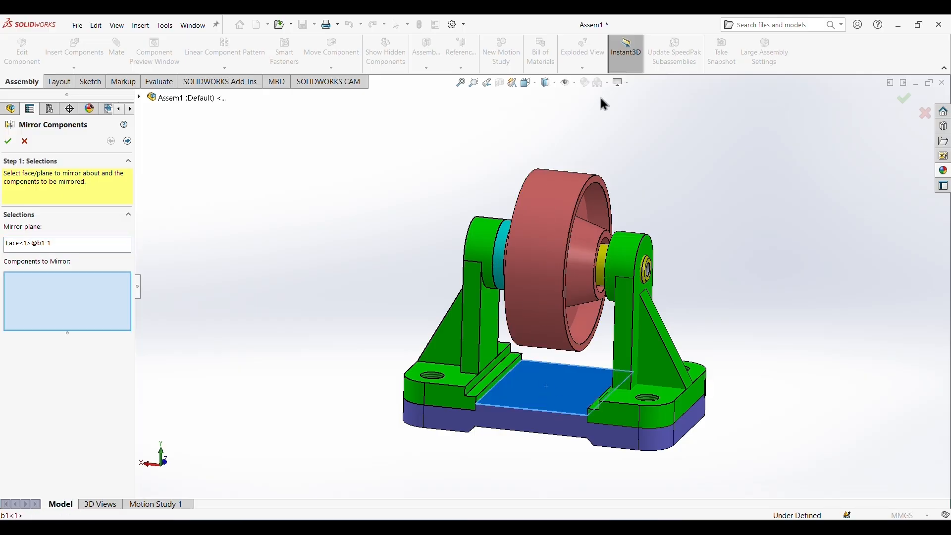
{"action": "left_click", "coordinate": [574, 83]}
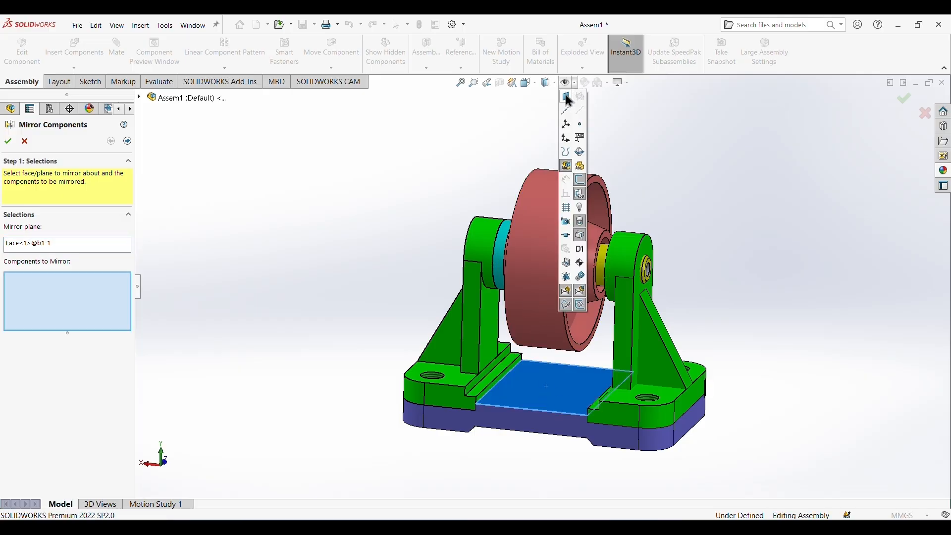
{"action": "left_click", "coordinate": [567, 98]}
{"action": "middle_click_drag", "start_coordinate": [751, 309], "coordinate": [720, 406]}
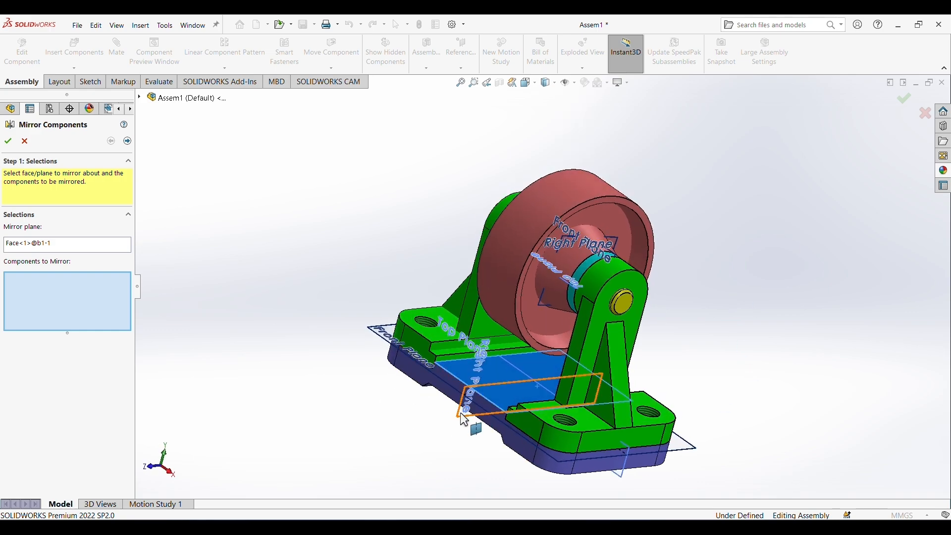
{"action": "left_click", "coordinate": [465, 420]}
{"action": "mouse_move", "coordinate": [690, 329]}
{"action": "middle_mouse_down"}
{"action": "mouse_move", "coordinate": [688, 312]}
{"action": "mouse_move", "coordinate": [698, 332]}
{"action": "middle_mouse_up"}
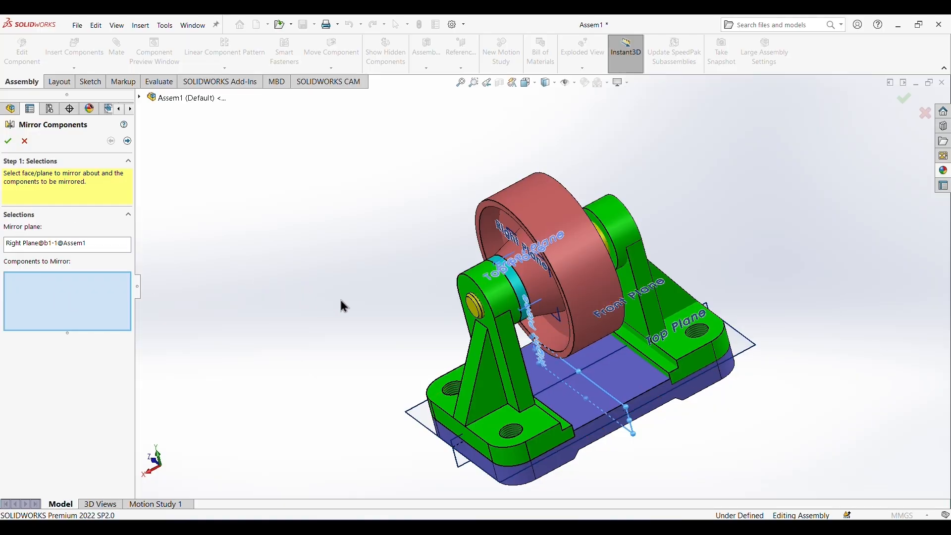
{"action": "left_click", "coordinate": [520, 299]}
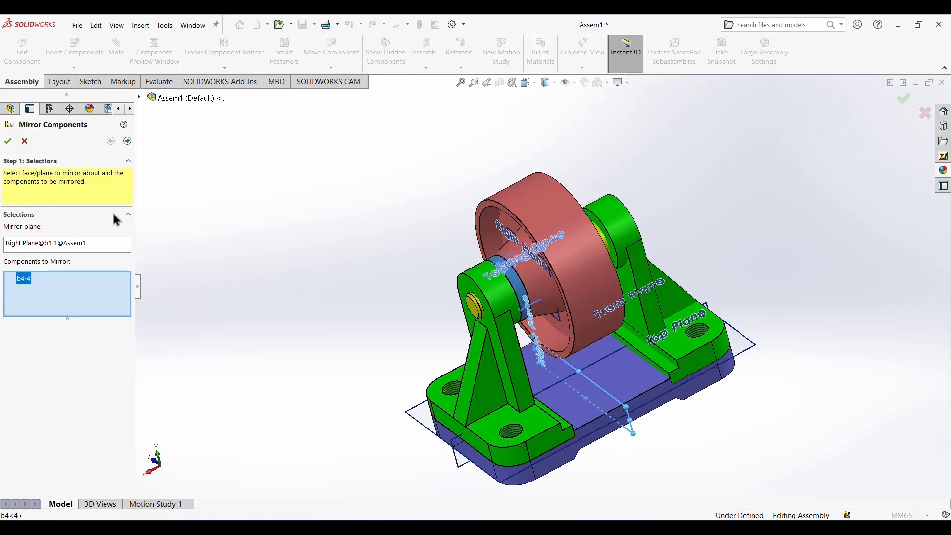
{"action": "left_click", "coordinate": [127, 141]}
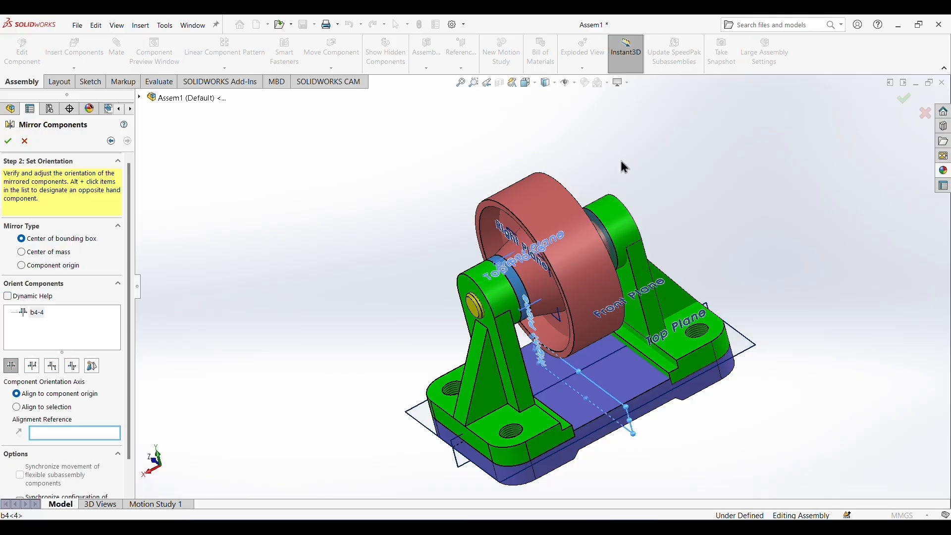
{"action": "middle_click_drag", "start_coordinate": [696, 204], "coordinate": [687, 207]}
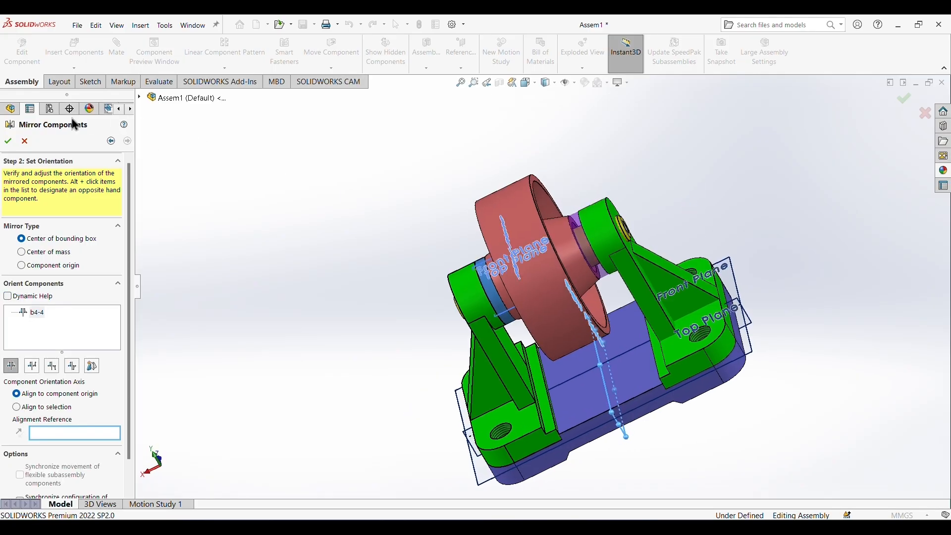
{"action": "left_click", "coordinate": [8, 141]}
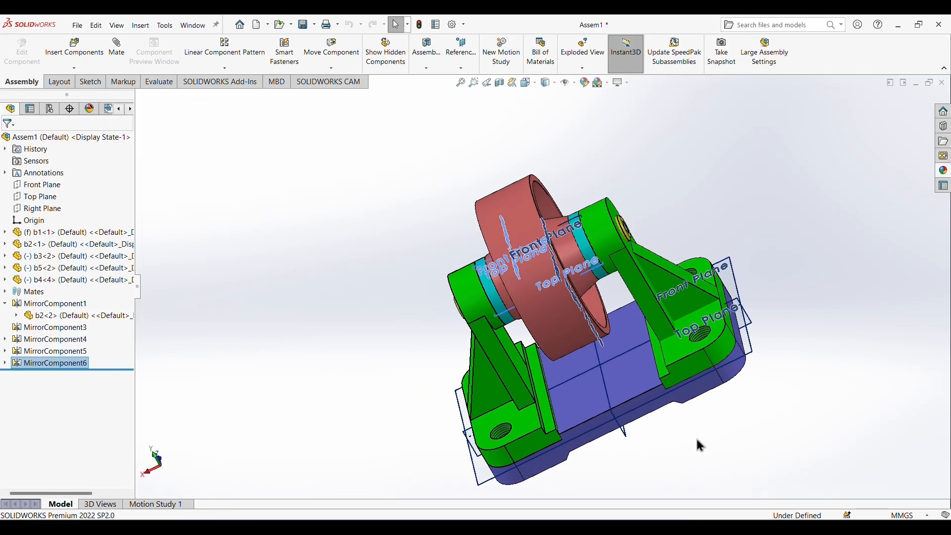
Hide the reference planes of the assembly and its parts again.
{"action": "middle_click_drag", "start_coordinate": [751, 246], "coordinate": [698, 237]}
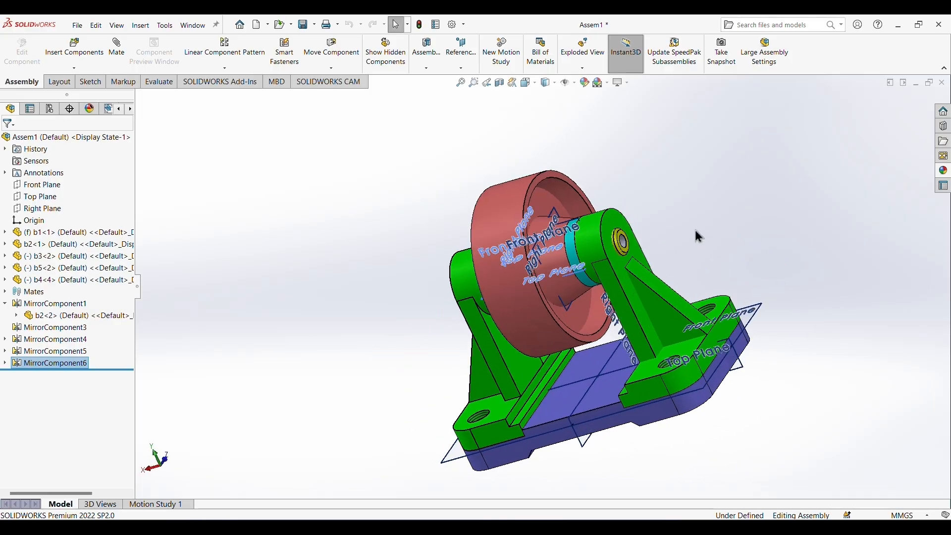
{"action": "left_click", "coordinate": [573, 85]}
{"action": "left_click", "coordinate": [568, 97]}
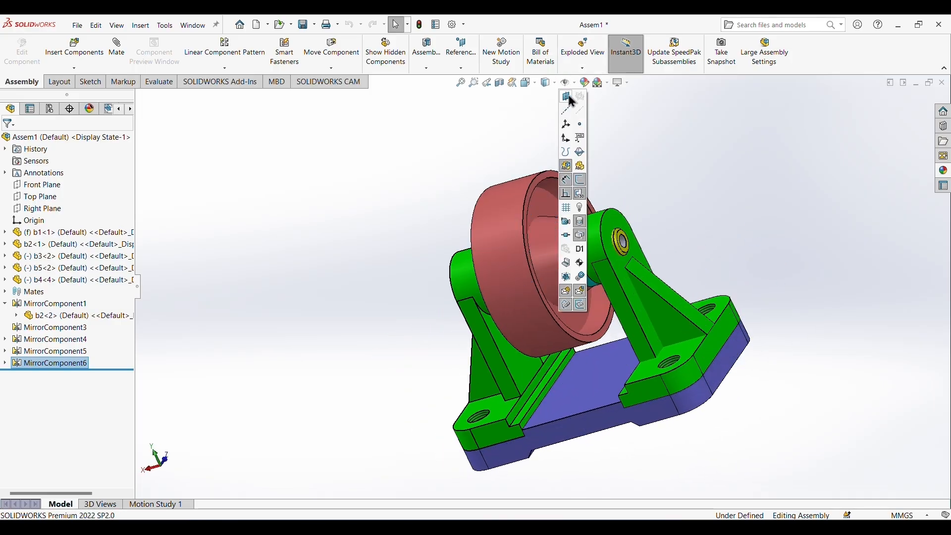
{"action": "middle_click_drag", "start_coordinate": [764, 283], "coordinate": [748, 309]}
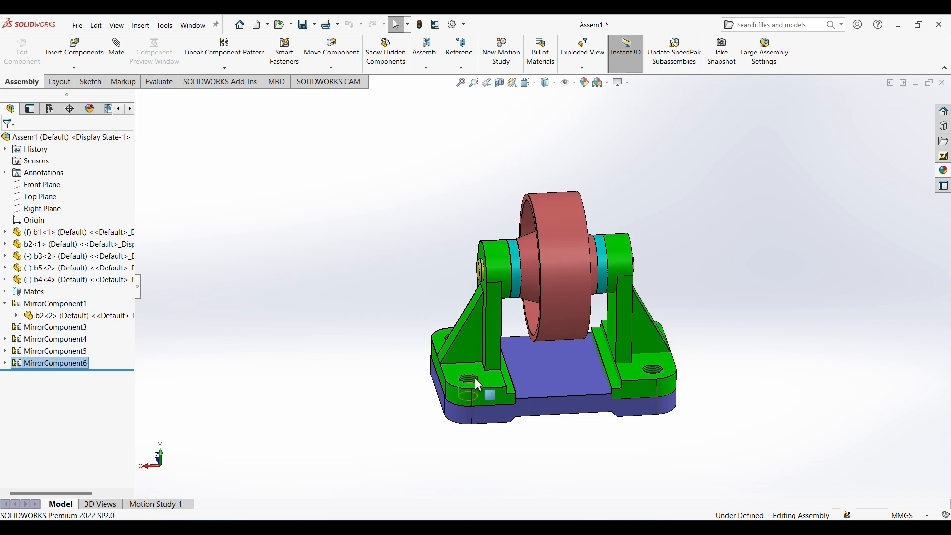
{"action": "middle_click_drag", "start_coordinate": [573, 431], "coordinate": [635, 382]}
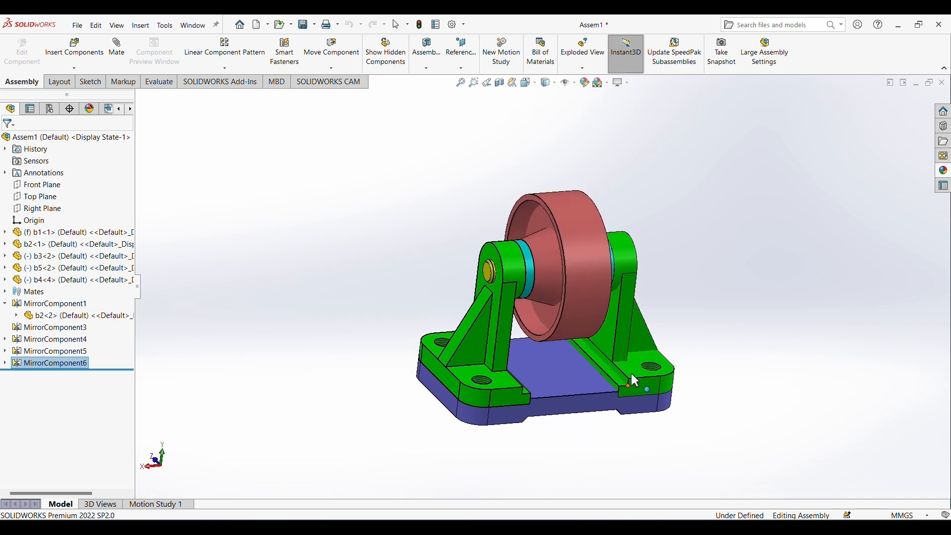
Insert a Hex Socket Head - DIN 7984 screw from the Toolbox's DIN bolts and screws into a bracket's front mounting hole.
{"action": "left_click", "coordinate": [944, 126]}
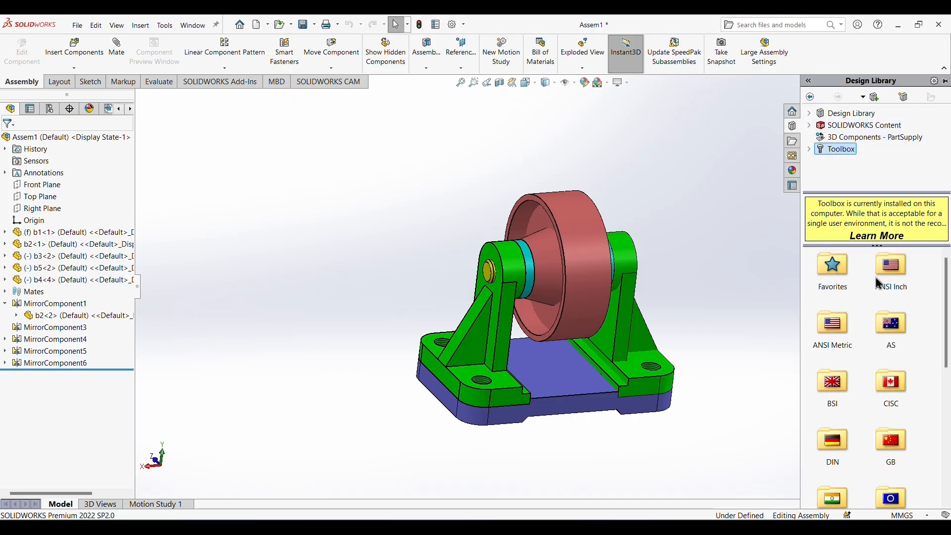
{"action": "scroll", "coordinate": [872, 373], "scroll_direction": "down", "scroll_amount": 3}
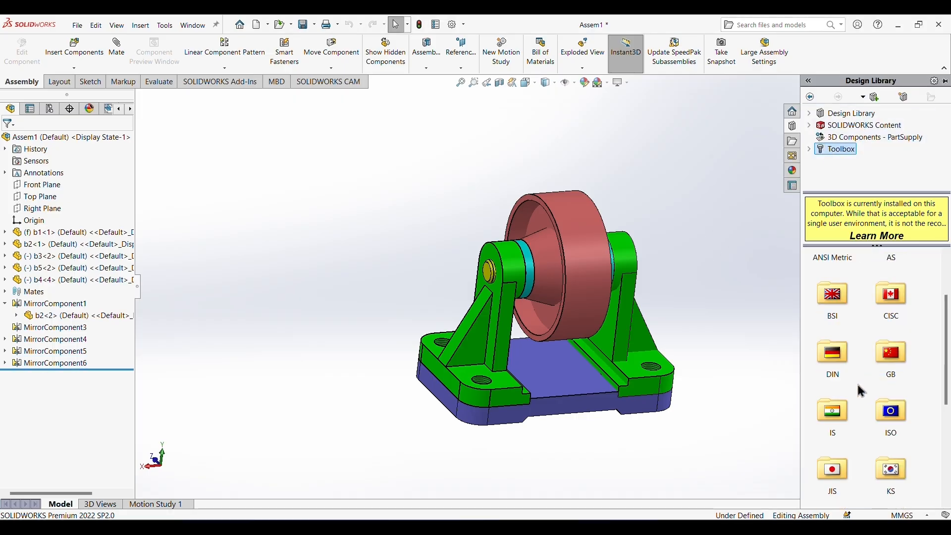
{"action": "double_click", "coordinate": [836, 353]}
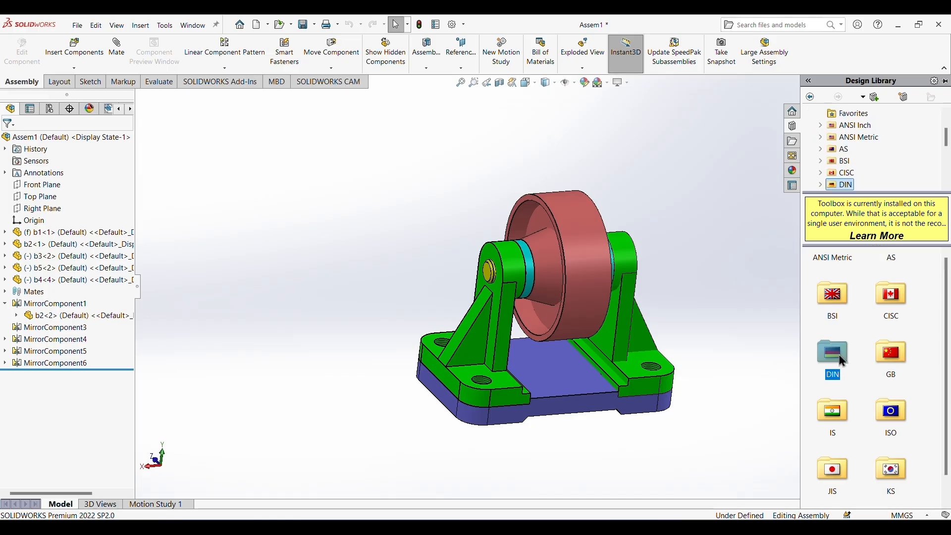
{"action": "double_click", "coordinate": [904, 277]}
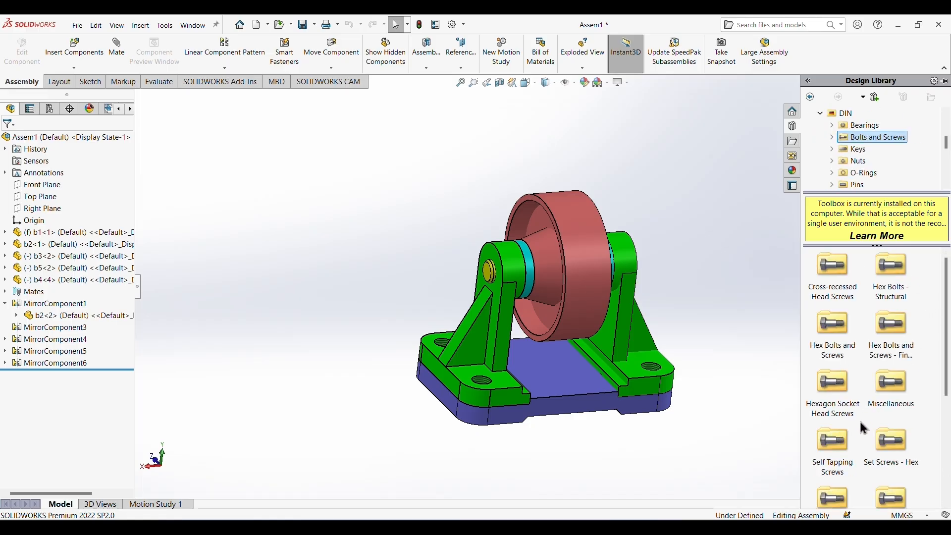
{"action": "double_click", "coordinate": [831, 389]}
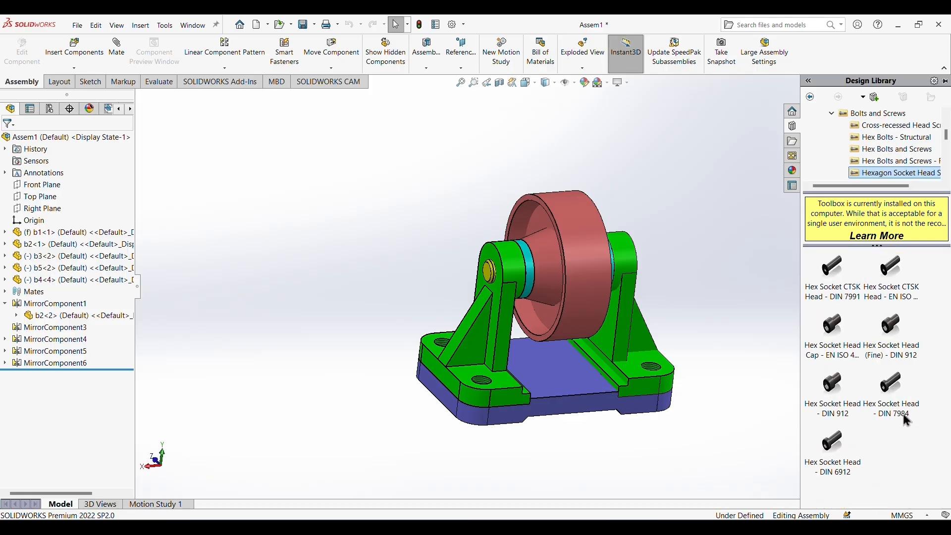
{"action": "left_click_drag", "start_coordinate": [896, 393], "coordinate": [492, 385]}
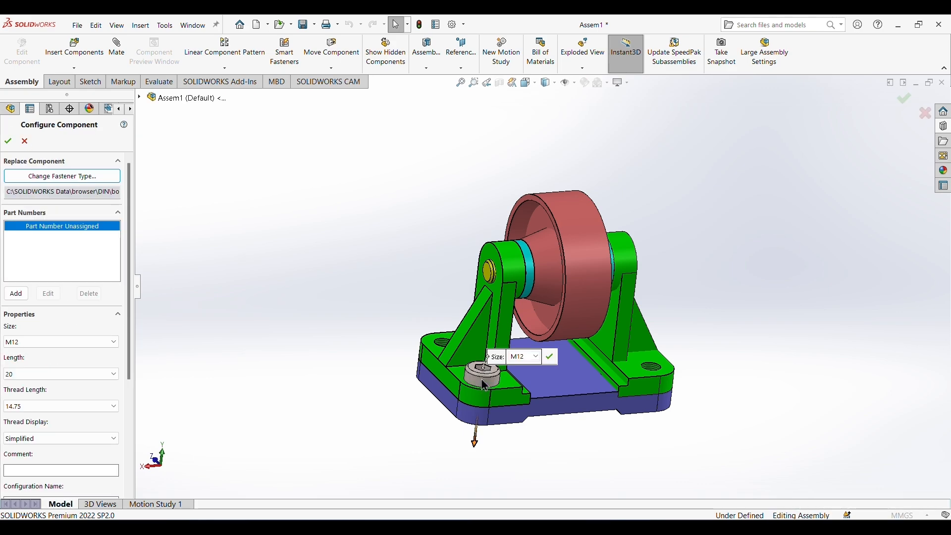
Configure the M12 x 20 screw with a thread length of 20 and cosmetic thread display.
{"action": "scroll", "coordinate": [127, 273], "scroll_direction": "down", "scroll_amount": 3}
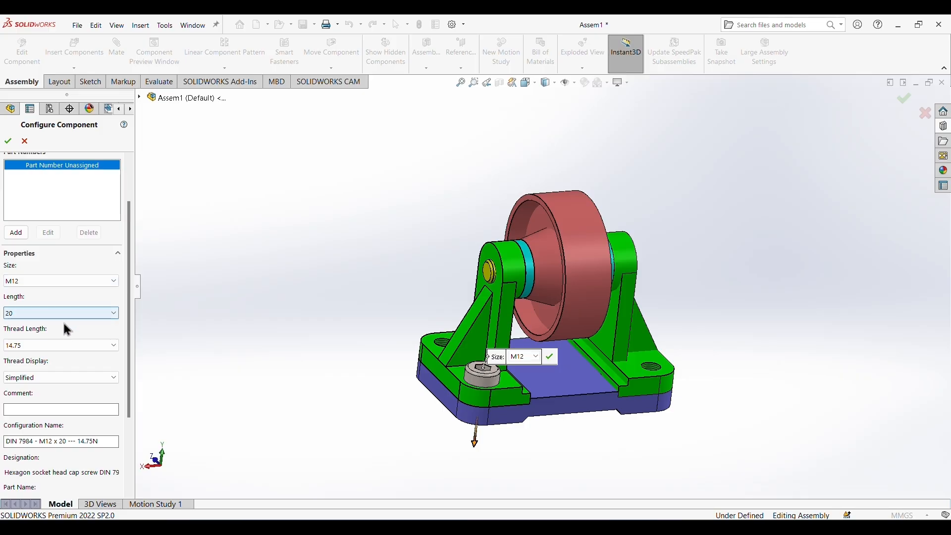
{"action": "left_click", "coordinate": [114, 346]}
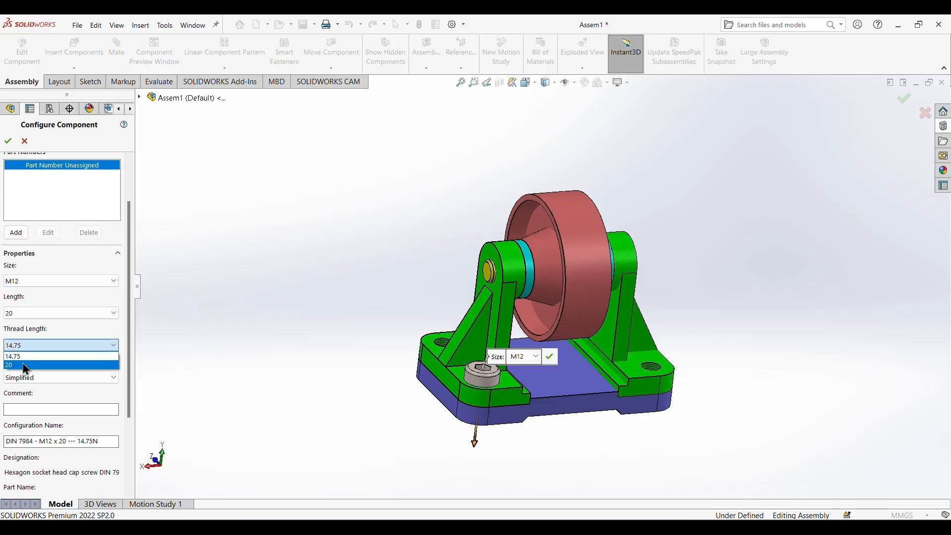
{"action": "left_click", "coordinate": [25, 365]}
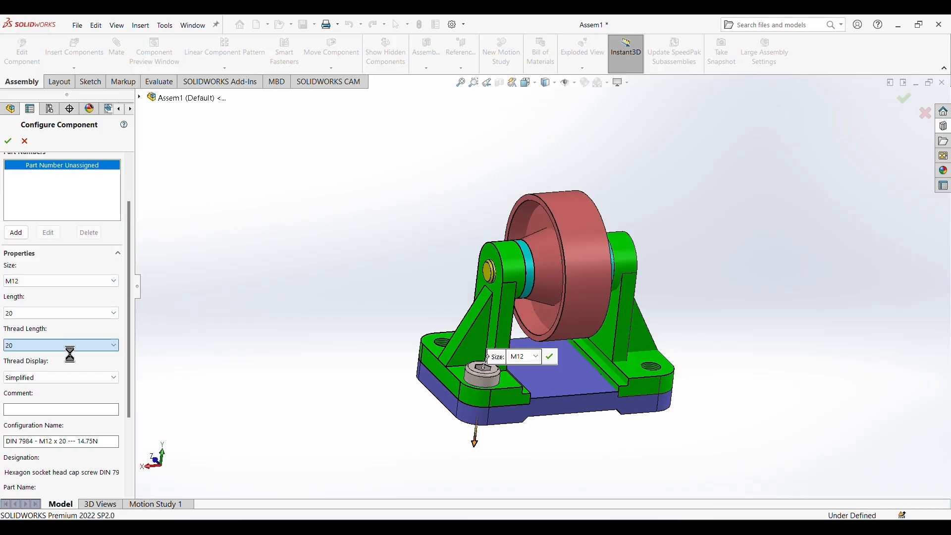
{"action": "left_click", "coordinate": [59, 378]}
{"action": "left_click", "coordinate": [37, 397]}
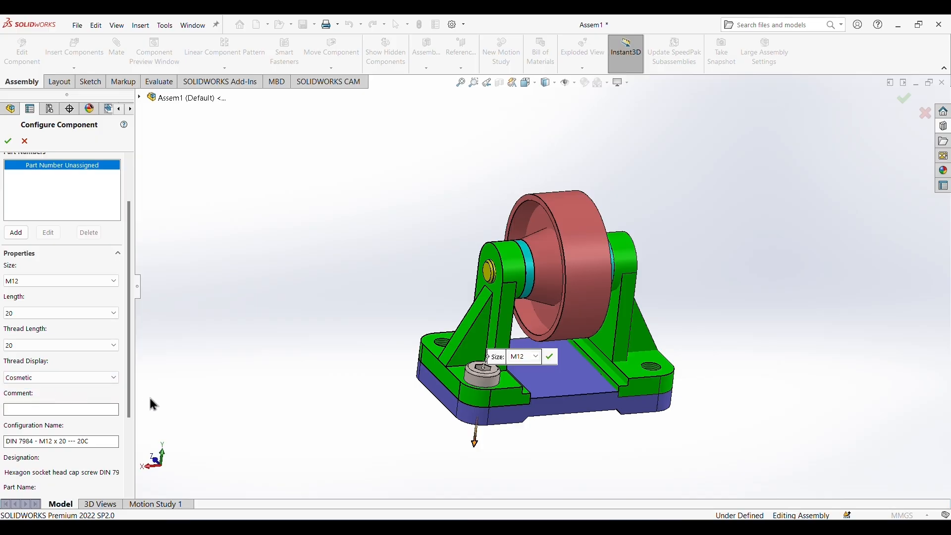
{"action": "left_click_drag", "start_coordinate": [130, 408], "coordinate": [143, 484]}
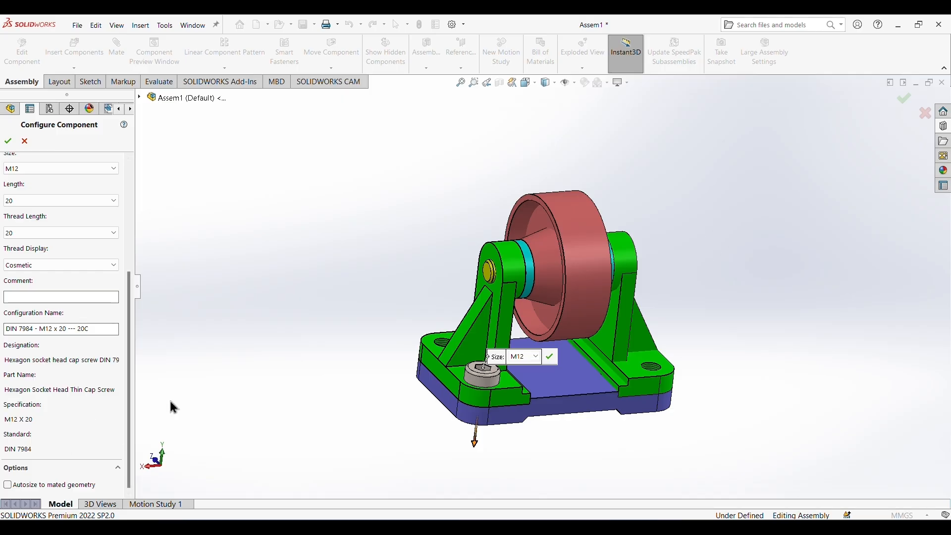
{"action": "left_click_drag", "start_coordinate": [130, 318], "coordinate": [141, 159]}
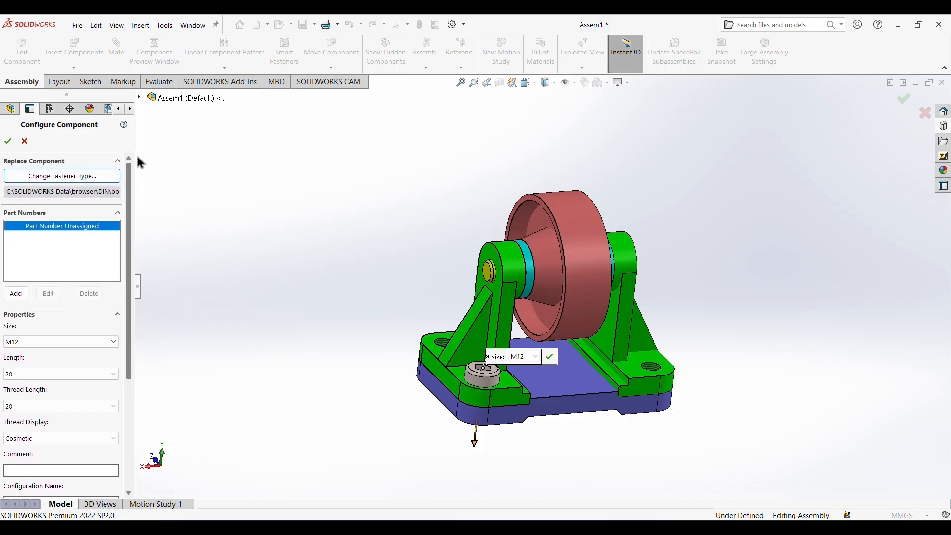
{"action": "left_click", "coordinate": [8, 143]}
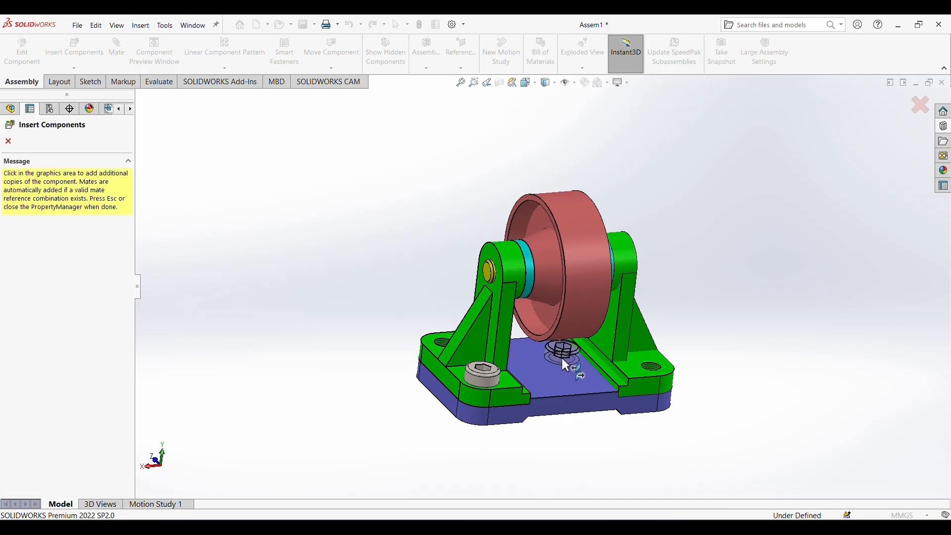
Place copies of the screw in the remaining three bracket mounting holes and finish inserting components.
{"action": "left_click", "coordinate": [442, 352]}
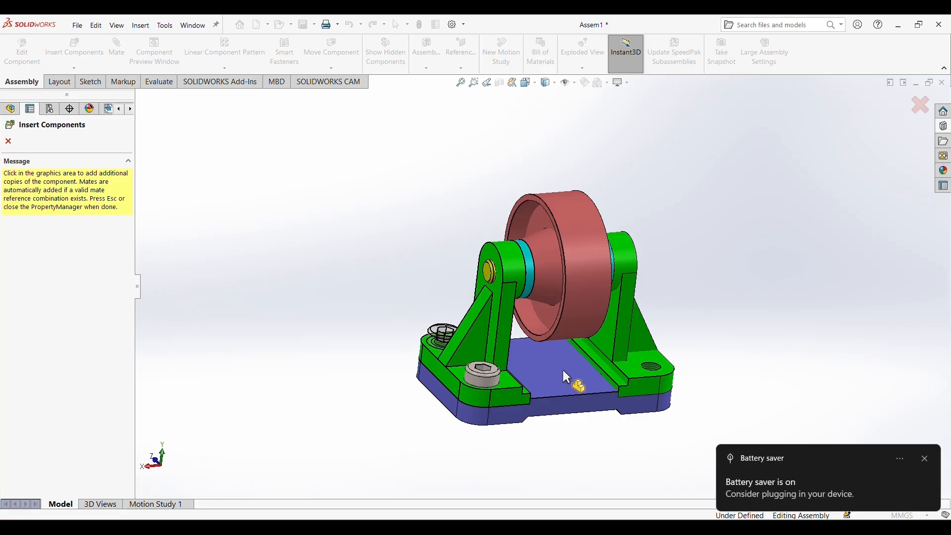
{"action": "left_click", "coordinate": [664, 381]}
{"action": "middle_click_drag", "start_coordinate": [648, 436], "coordinate": [520, 329]}
{"action": "left_click", "coordinate": [544, 323]}
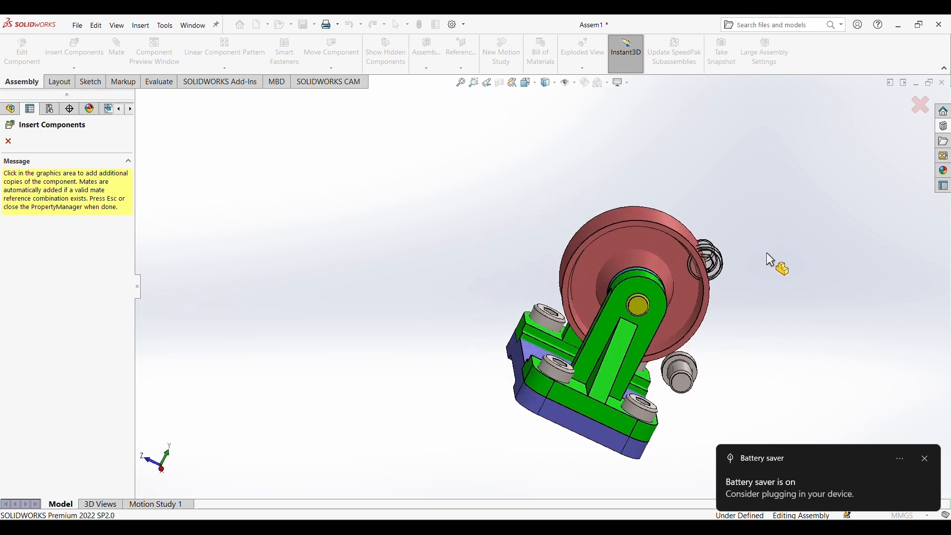
{"action": "left_click", "coordinate": [8, 142]}
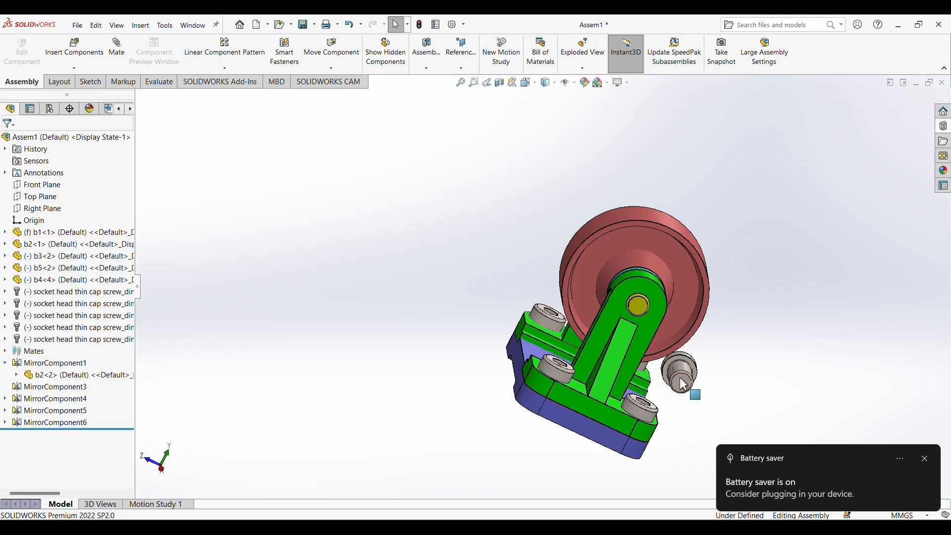
Delete the surplus loose screw floating beside the roller assembly and dismiss the battery saver notification.
{"action": "left_click", "coordinate": [697, 378]}
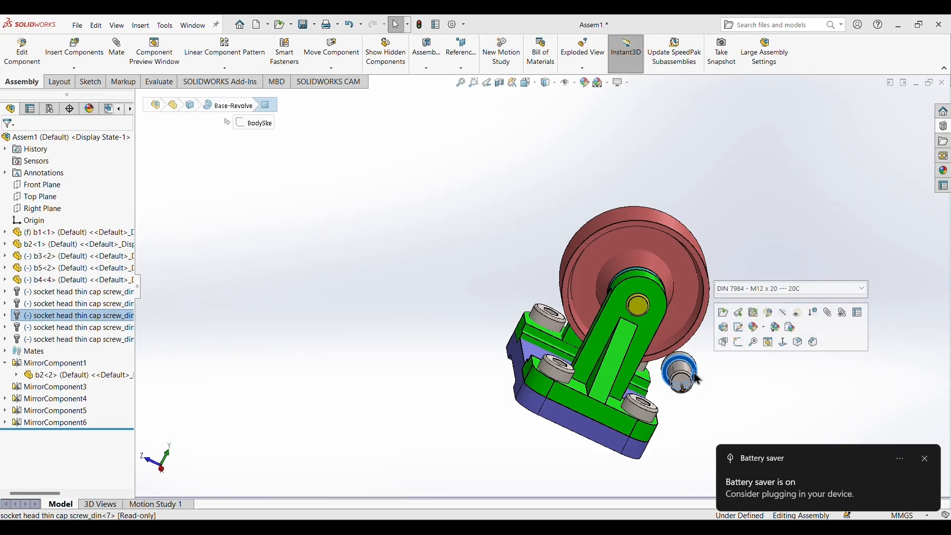
{"action": "key", "text": "Delete"}
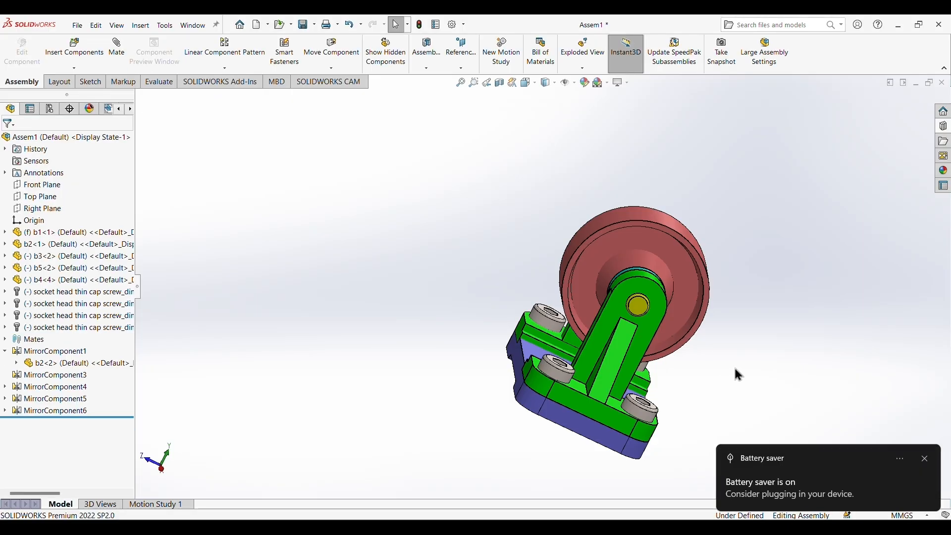
{"action": "middle_click_drag", "start_coordinate": [735, 371], "coordinate": [666, 365]}
{"action": "left_click", "coordinate": [924, 459]}
Apply a gray color from the standard palette to the socket head screws at part document level.
{"action": "scroll", "coordinate": [660, 426], "scroll_direction": "up", "scroll_amount": 1}
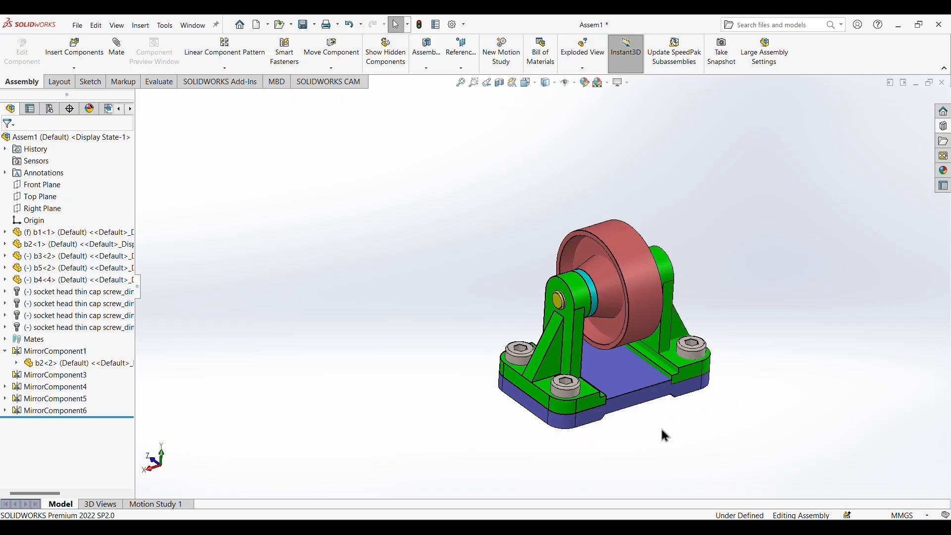
{"action": "scroll", "coordinate": [661, 427], "scroll_direction": "down", "scroll_amount": 2}
{"action": "scroll", "coordinate": [628, 342], "scroll_direction": "up", "scroll_amount": 1}
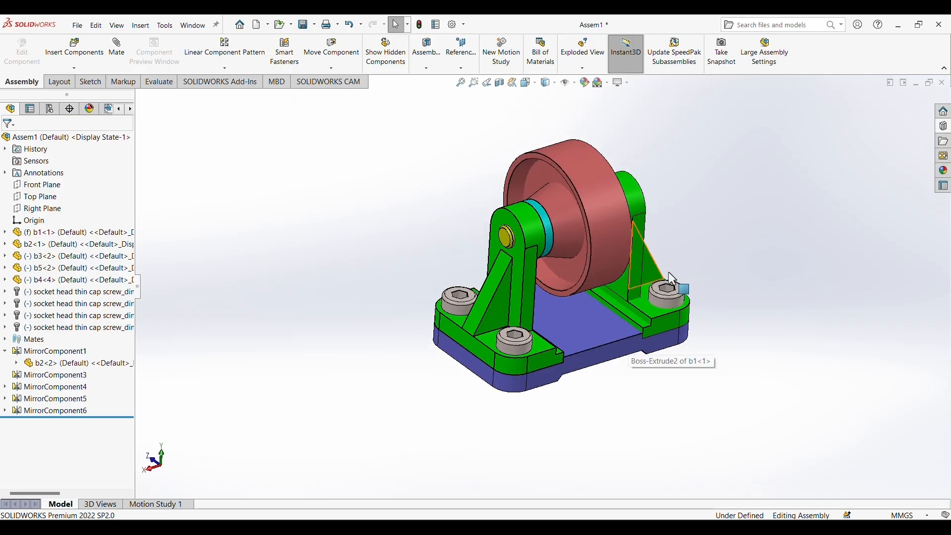
{"action": "left_click", "coordinate": [676, 306]}
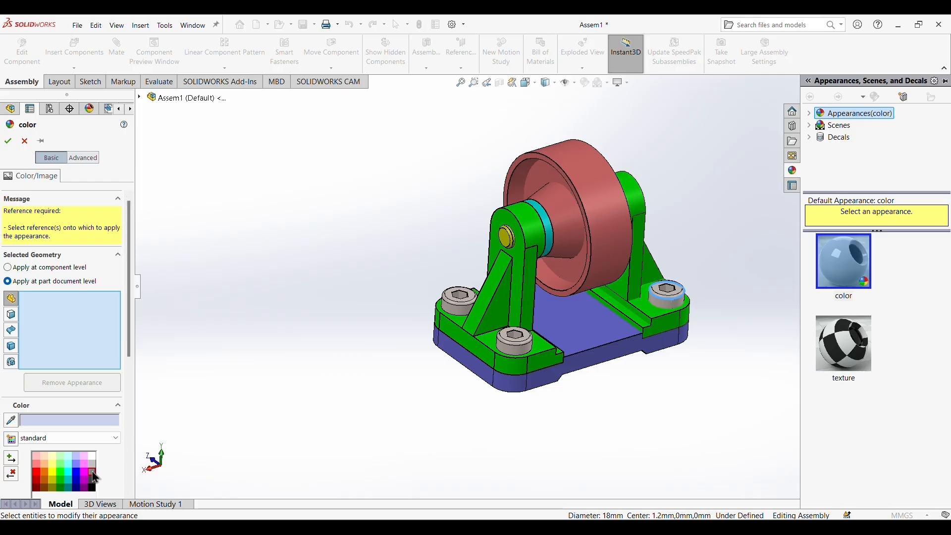
{"action": "left_click", "coordinate": [93, 472]}
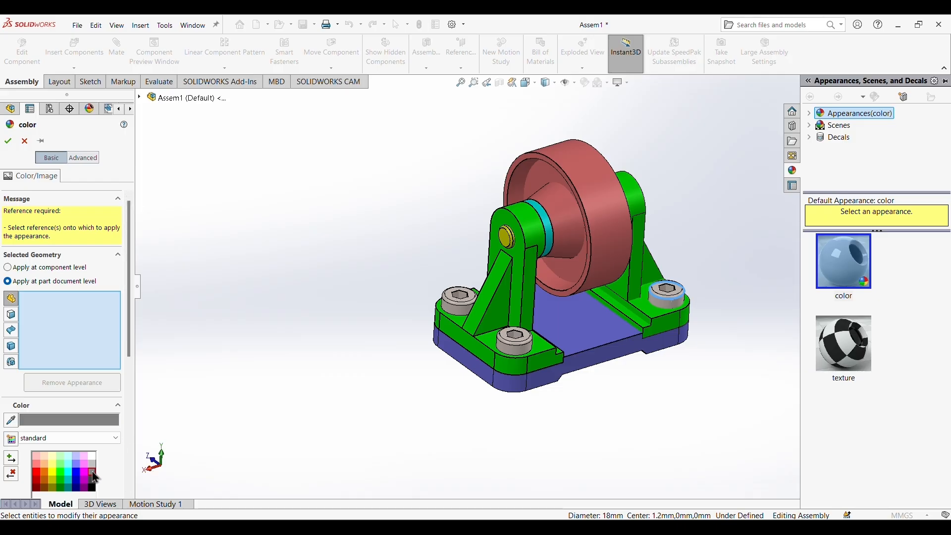
{"action": "left_click", "coordinate": [676, 307]}
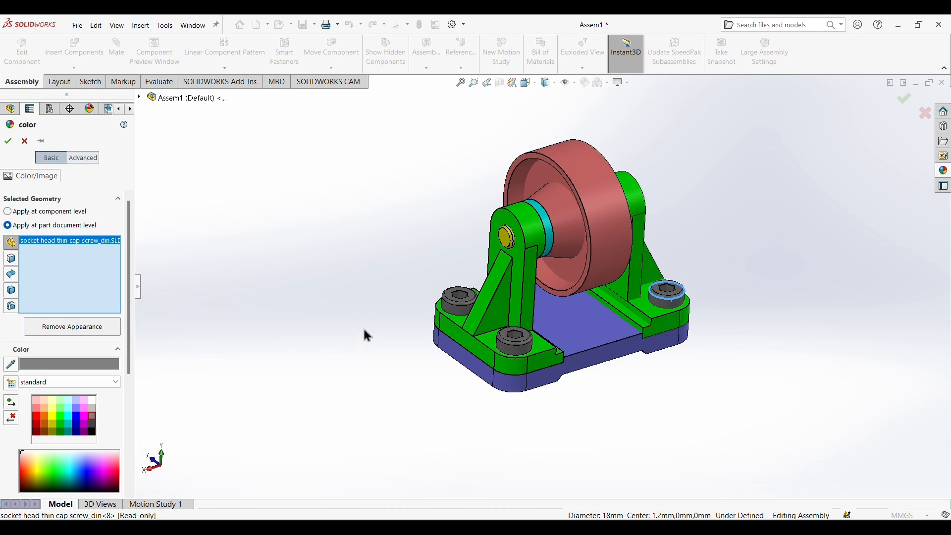
{"action": "mouse_move", "coordinate": [377, 309]}
{"action": "middle_mouse_down"}
{"action": "mouse_move", "coordinate": [450, 407]}
{"action": "mouse_move", "coordinate": [380, 283]}
{"action": "mouse_move", "coordinate": [385, 297]}
{"action": "middle_mouse_up"}
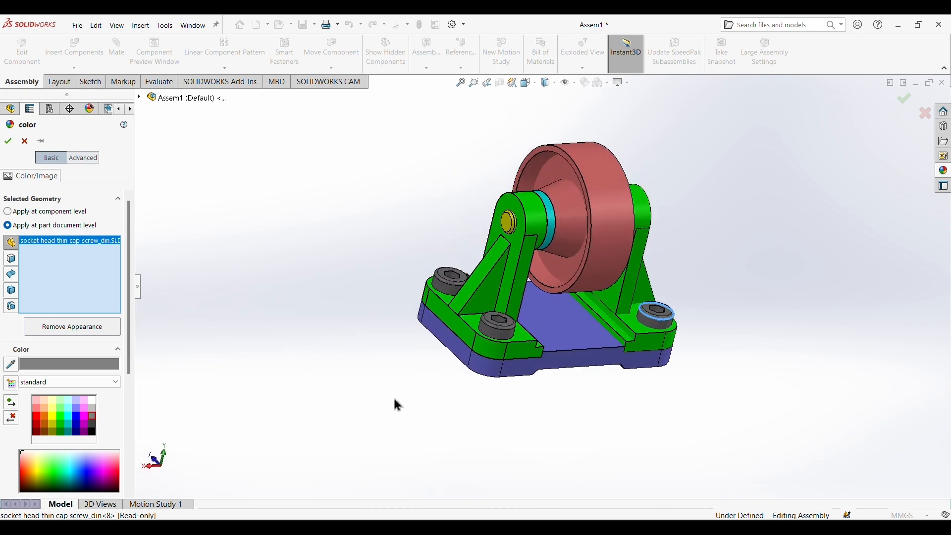
{"action": "left_click", "coordinate": [7, 142]}
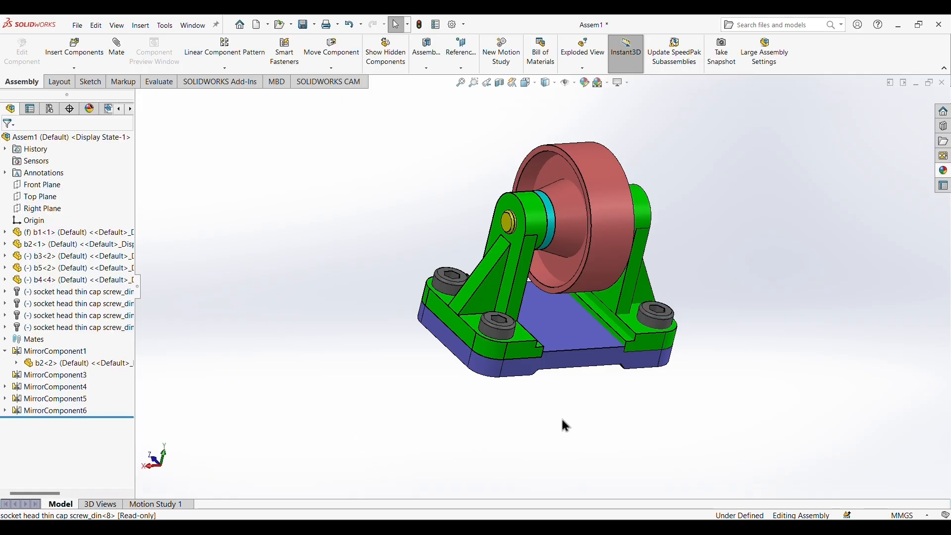
{"action": "middle_click_drag", "start_coordinate": [561, 417], "coordinate": [530, 407]}
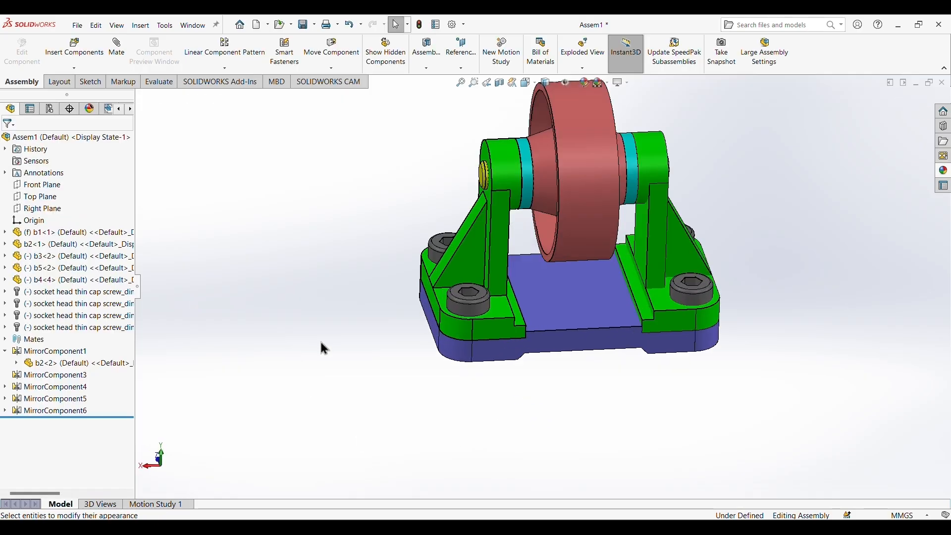
{"action": "key", "text": "z"}
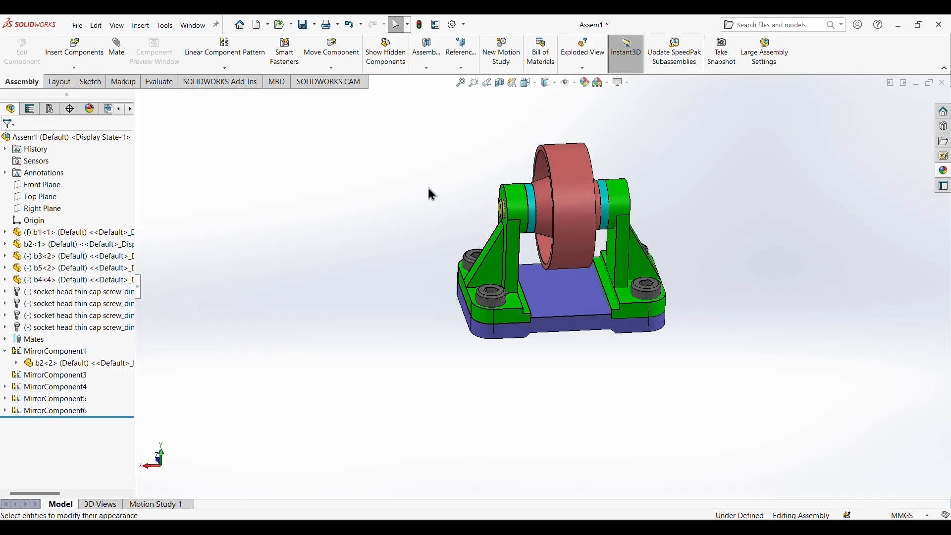
{"action": "middle_click_drag", "start_coordinate": [428, 193], "coordinate": [445, 163]}
{"action": "scroll", "coordinate": [695, 219], "scroll_direction": "down", "scroll_amount": 3}
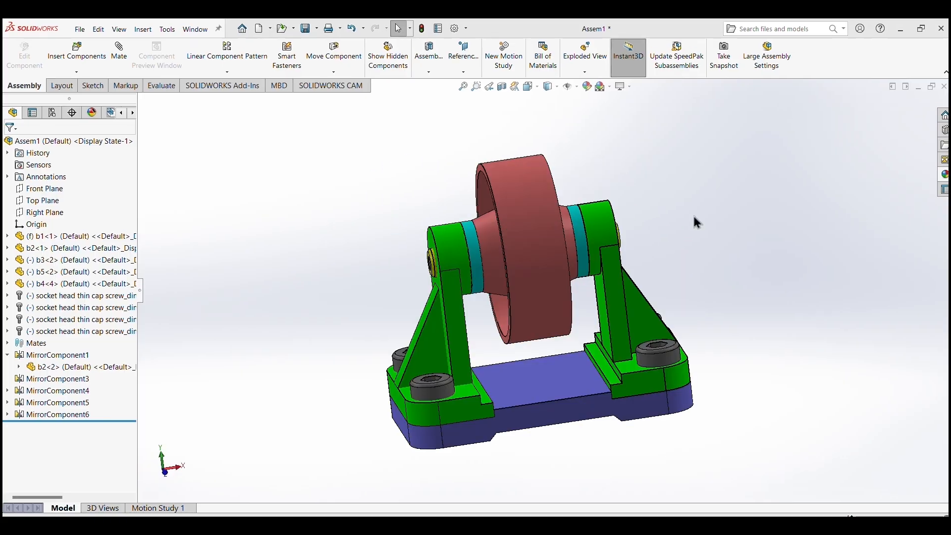